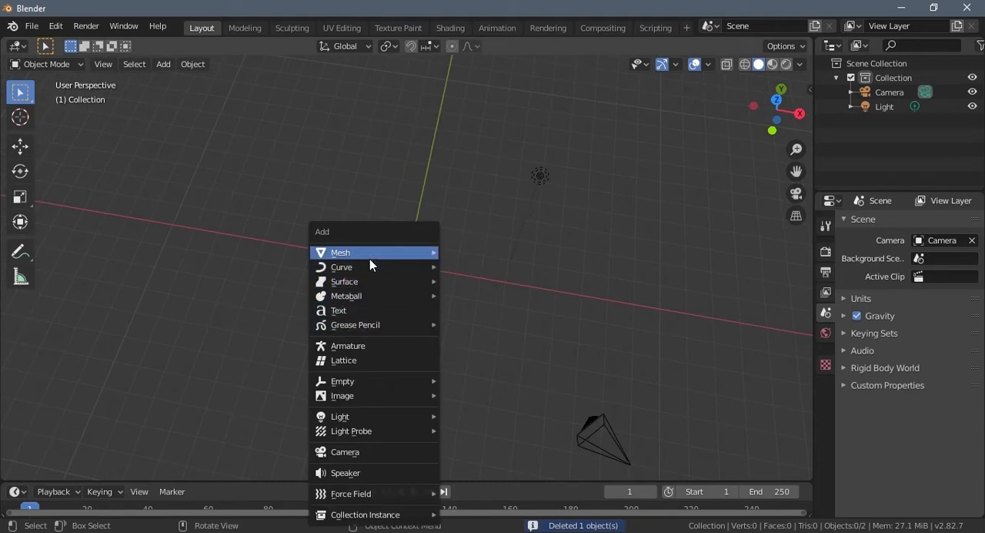
- Add a mesh cube at the origin and scale it down uniformly to a little over half its size
mouse_move(398, 257)
left_click(469, 268)
middle_click_drag(430, 364, 428, 317)
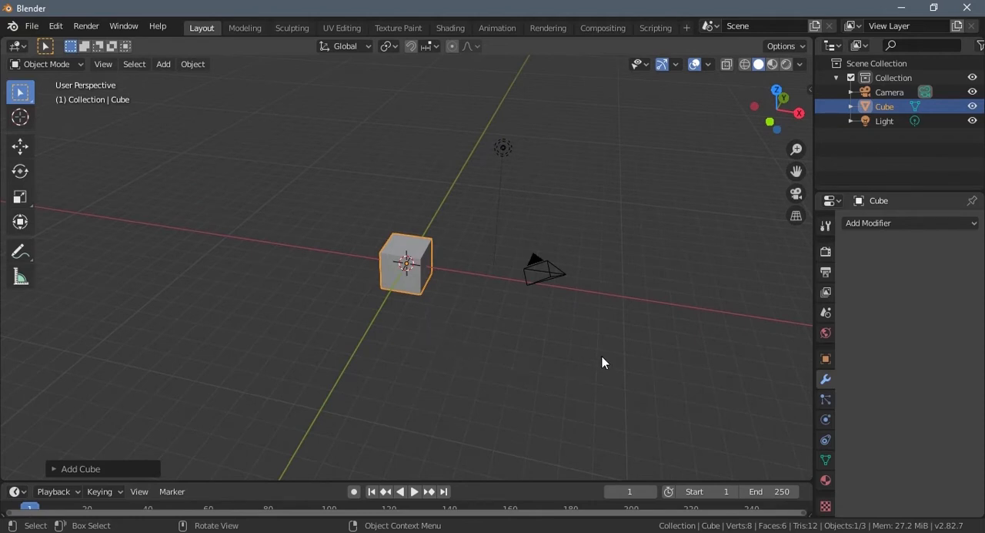
key("s")
left_click(509, 333)
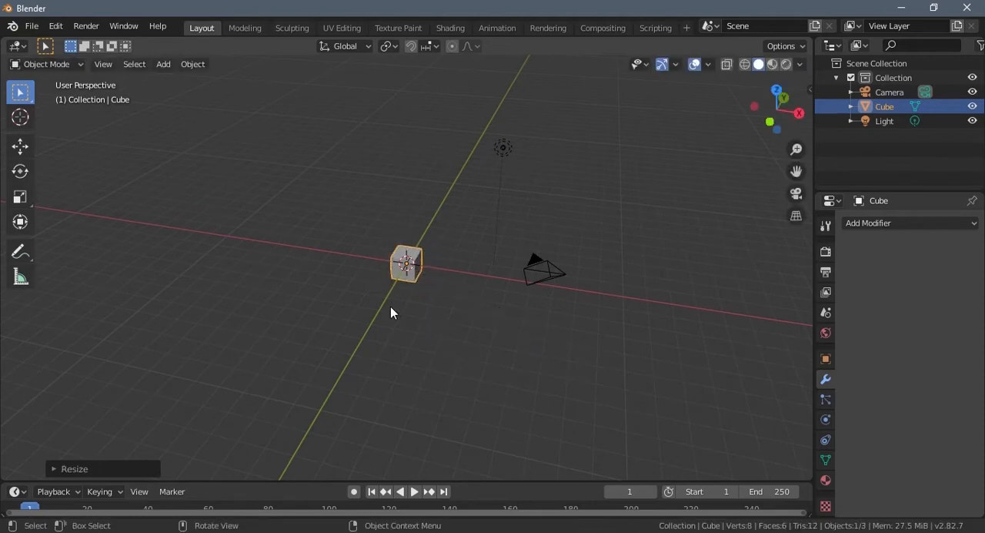
- Add a Wireframe modifier to the cube with a thickness of 0.02 m
middle_click_drag(390, 307, 401, 342)
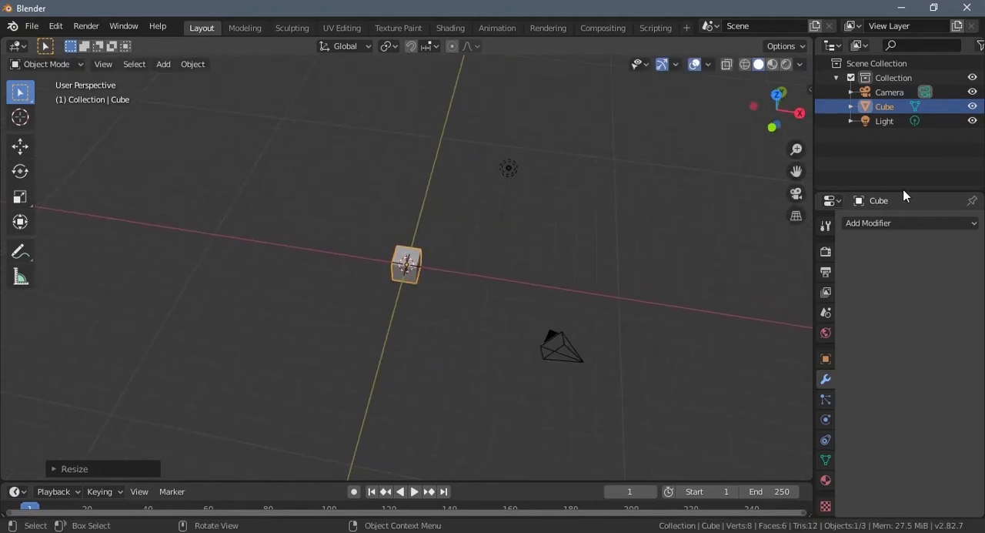
left_click(940, 224)
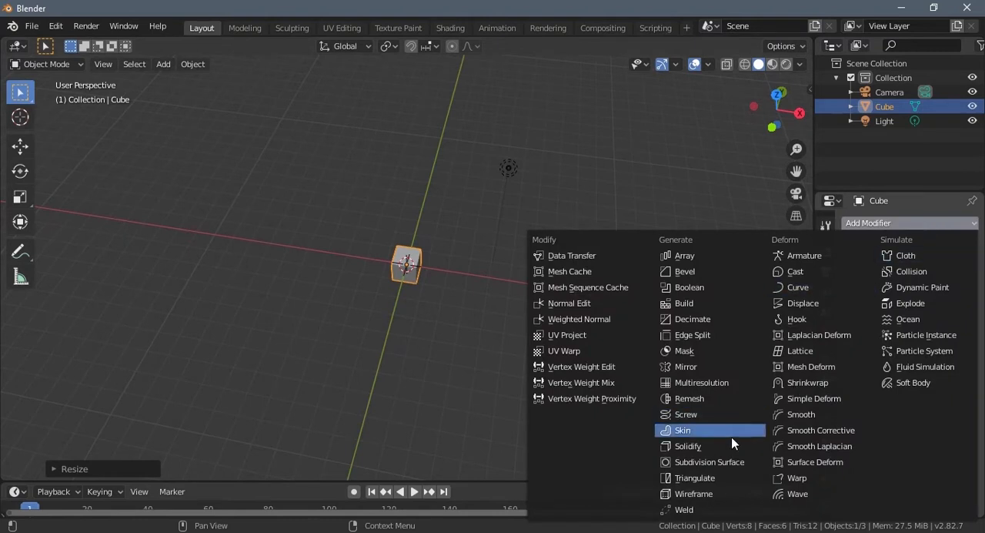
left_click(696, 493)
scroll(411, 325, "up", 6)
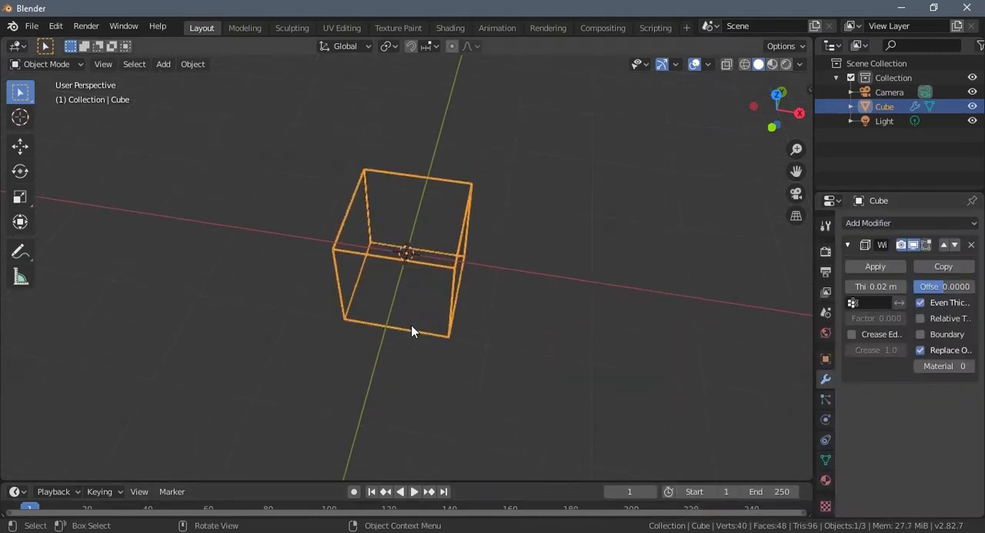
middle_click_drag(411, 325, 508, 311)
scroll(439, 301, "up", 8)
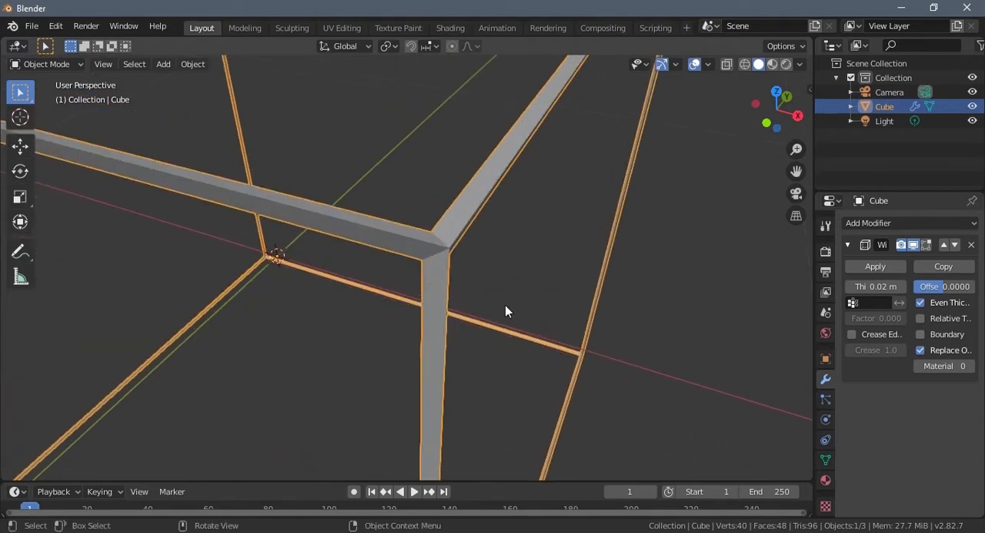
left_click(900, 289)
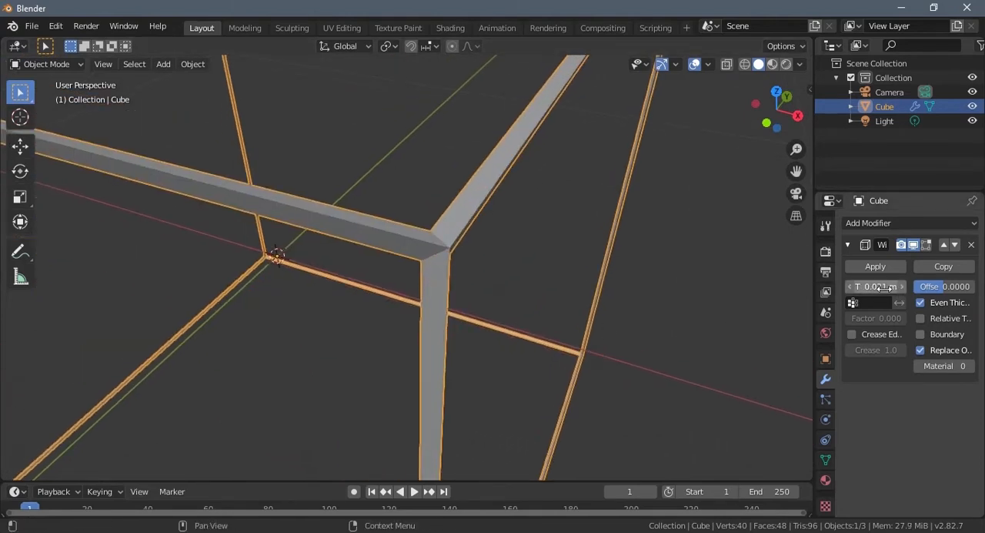
left_click(883, 286)
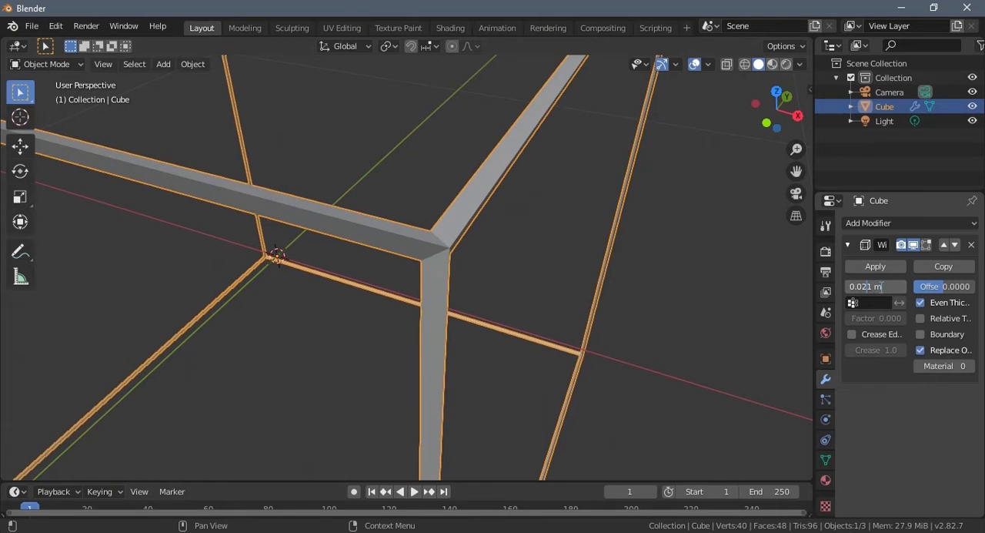
key("Return")
scroll(456, 285, "down", 6)
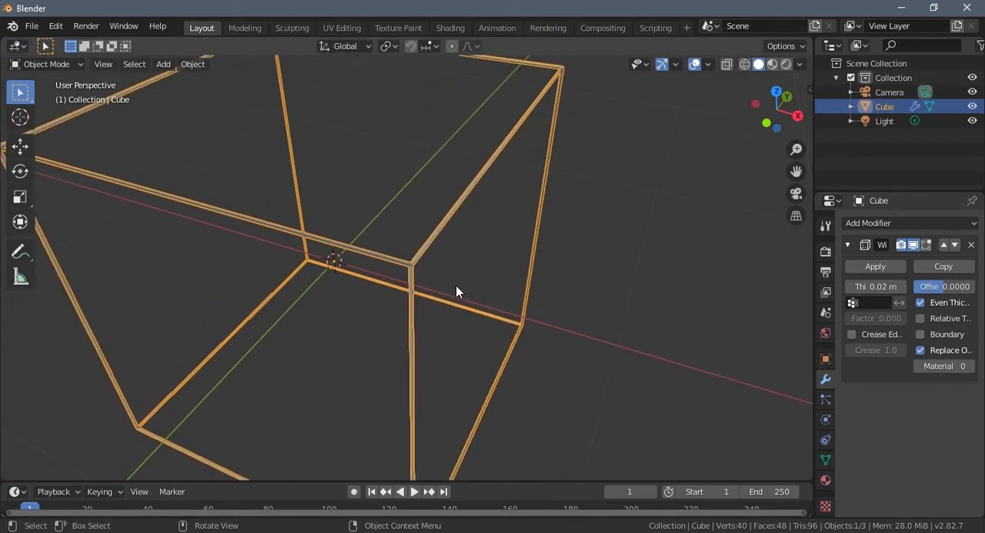
- Add a Bevel modifier to the cube after the Wireframe modifier, keeping the 0.1 m offset and one segment
middle_click_drag(400, 293, 510, 254)
left_click(510, 253)
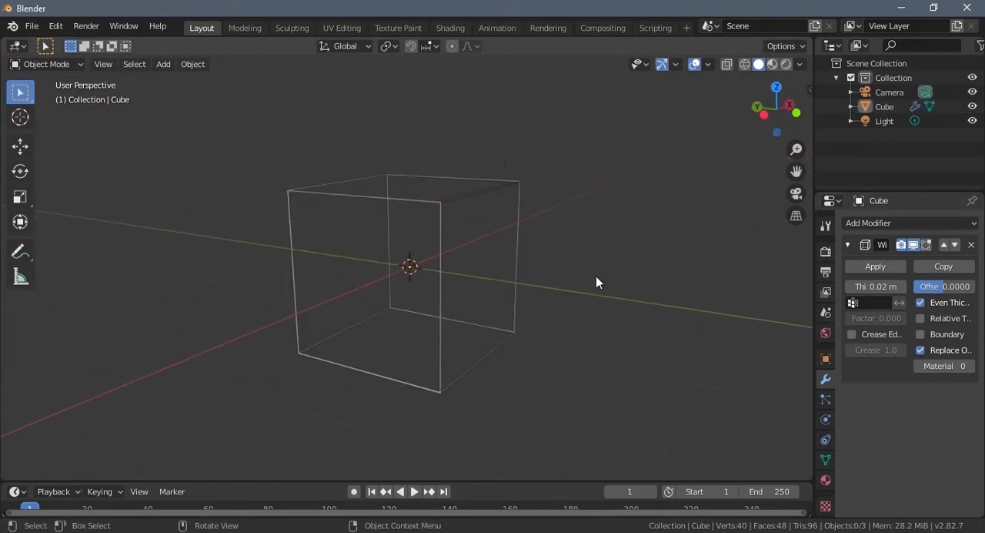
middle_click_drag(596, 278, 436, 303)
left_click(878, 223)
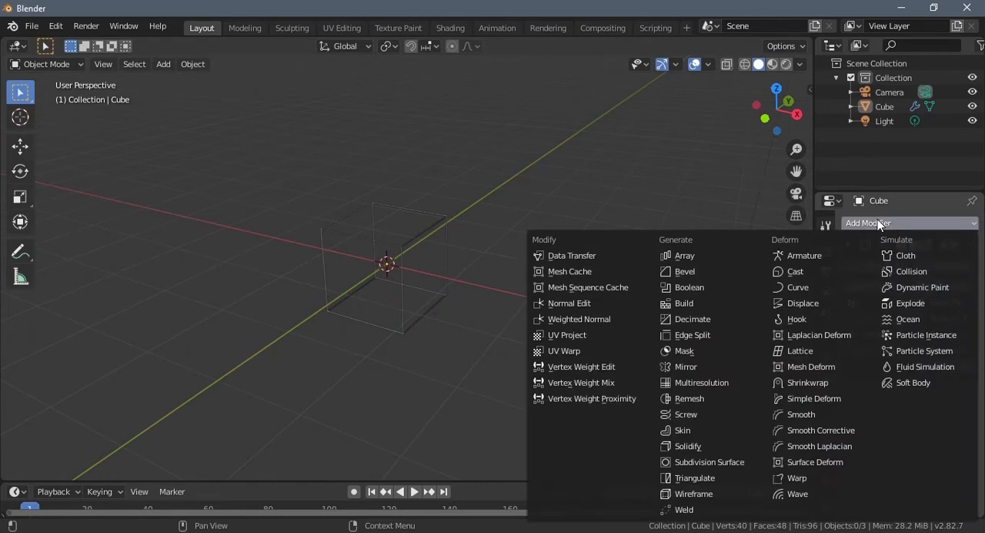
left_click(686, 271)
scroll(417, 297, "up", 8)
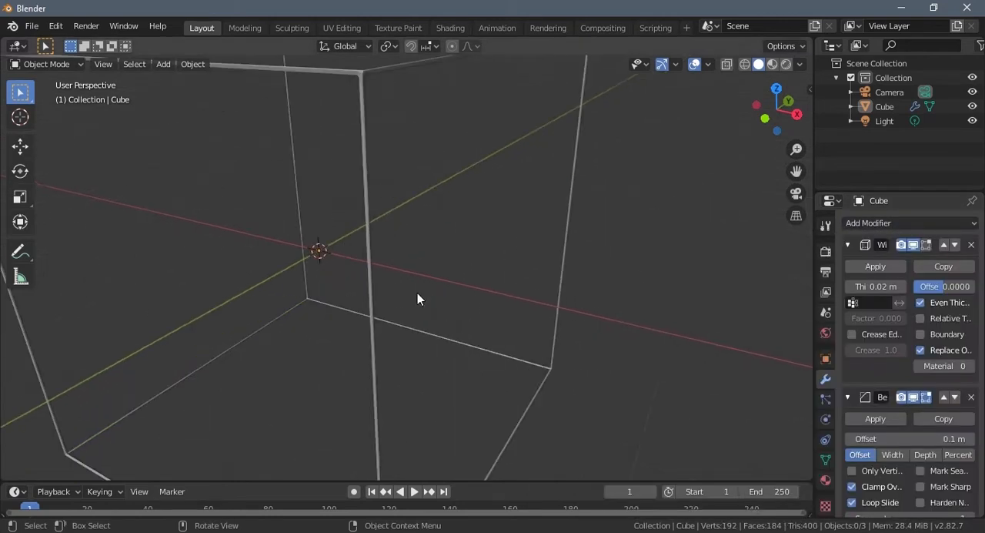
scroll(417, 293, "up", 2)
middle_click_drag(417, 293, 401, 221)
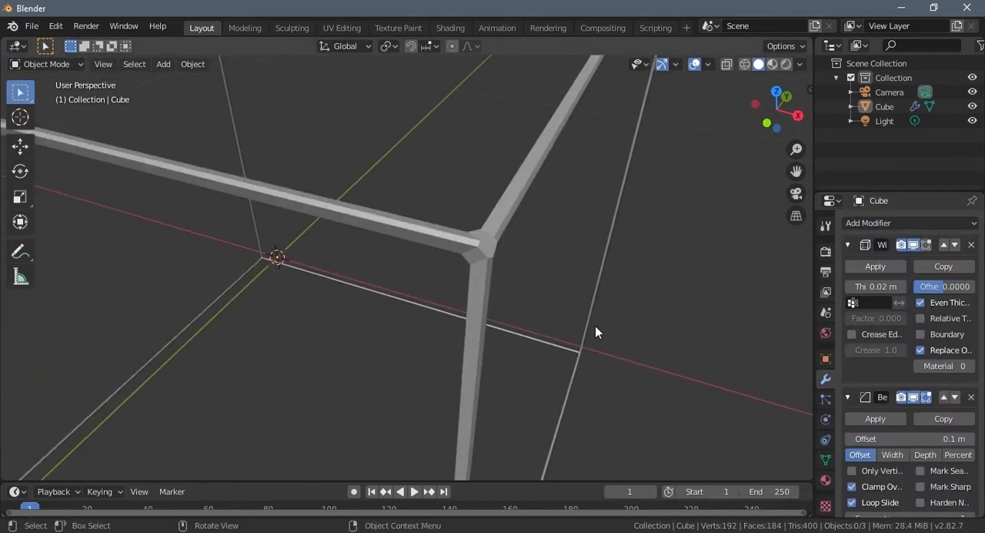
scroll(919, 452, "down", 3)
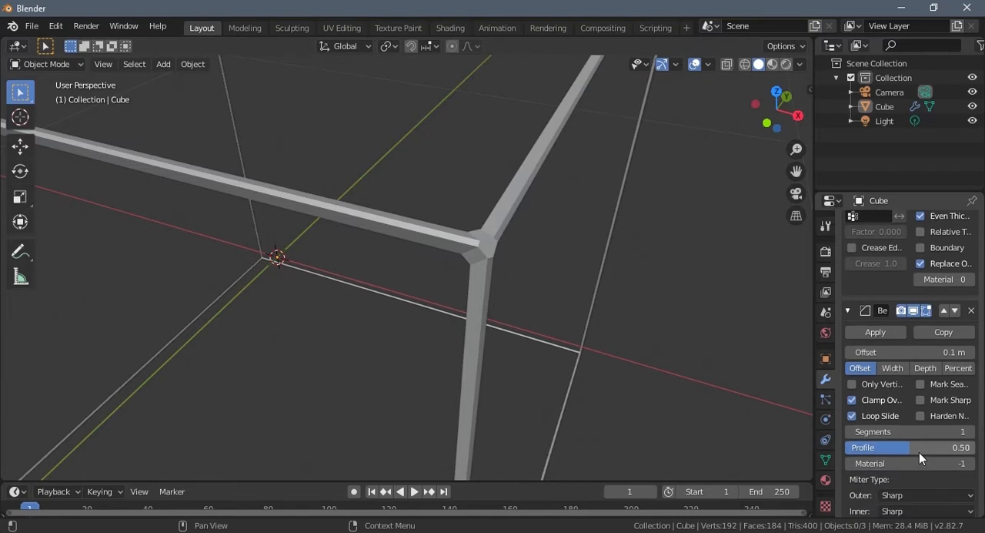
- Select the bevelled wireframe cube and apply smooth shading to it
left_click(487, 255)
left_click(189, 63)
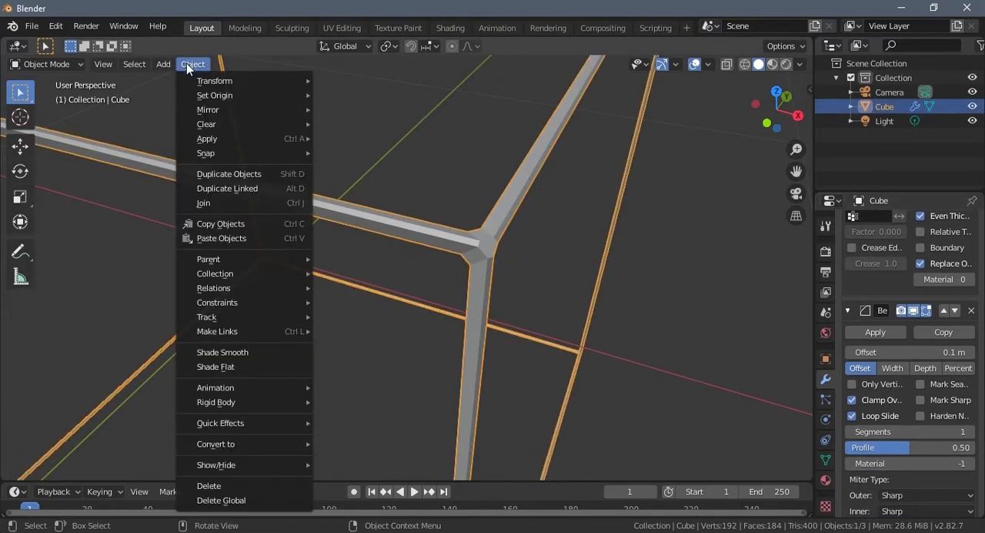
left_click(206, 352)
scroll(457, 287, "down", 5)
middle_click_drag(458, 286, 491, 293)
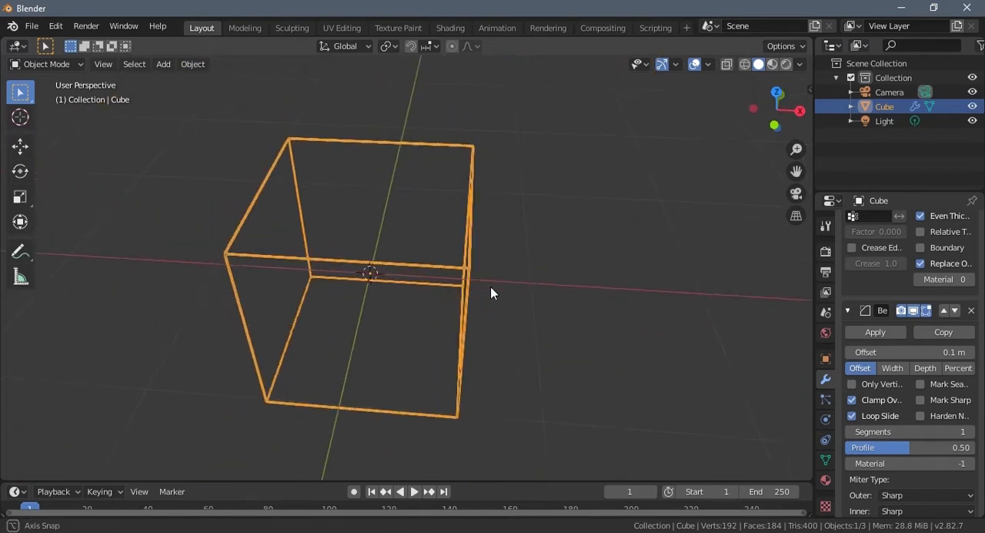
scroll(493, 304, "down", 5)
- Create a new material for the cube and name it "cube"
left_click(825, 480)
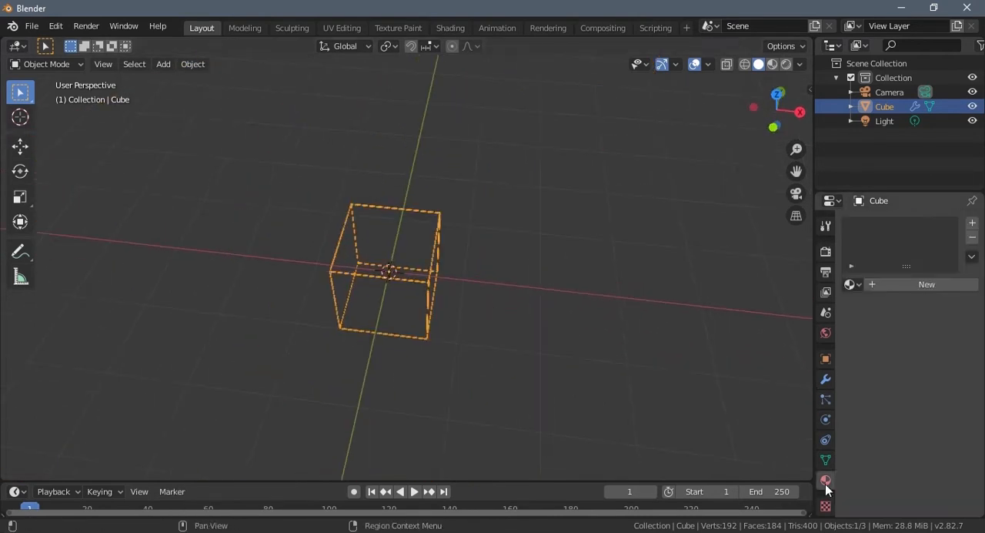
left_click(853, 285)
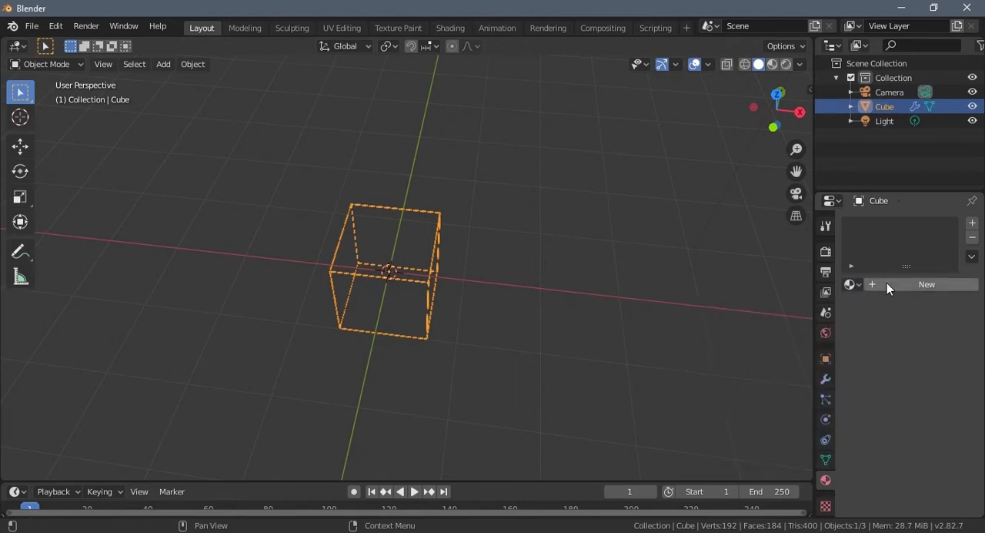
left_click(887, 282)
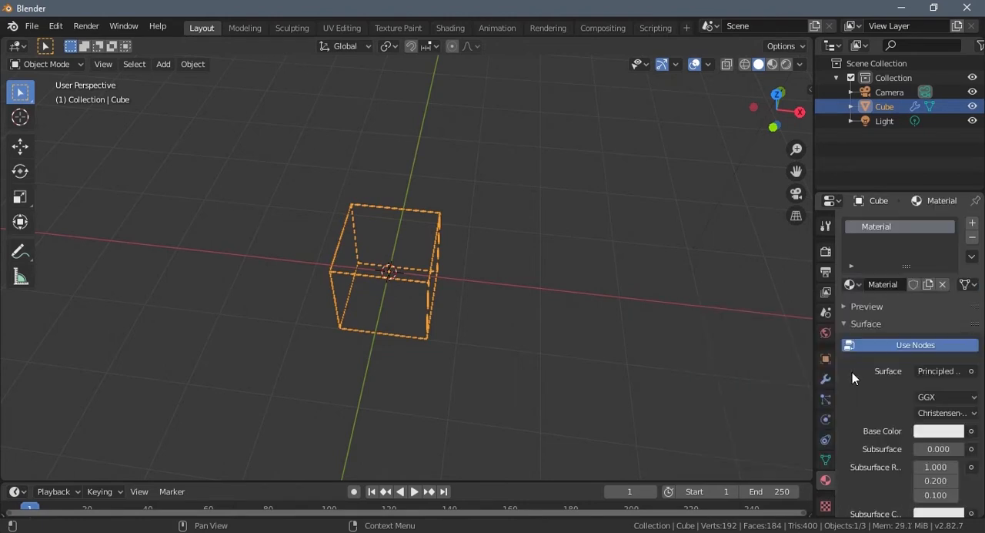
left_click(887, 285)
type("cube")
key("Return")
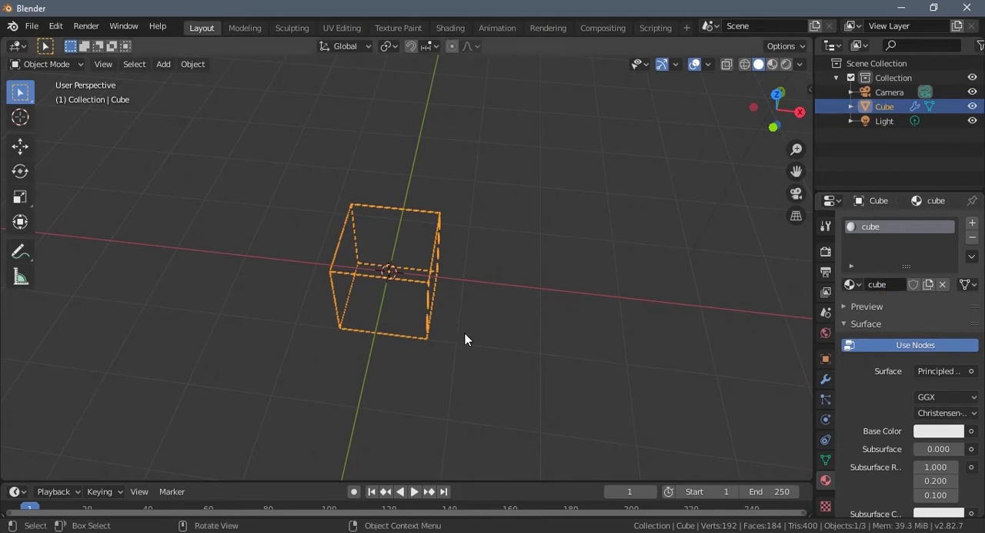
middle_click_drag(464, 337, 464, 365)
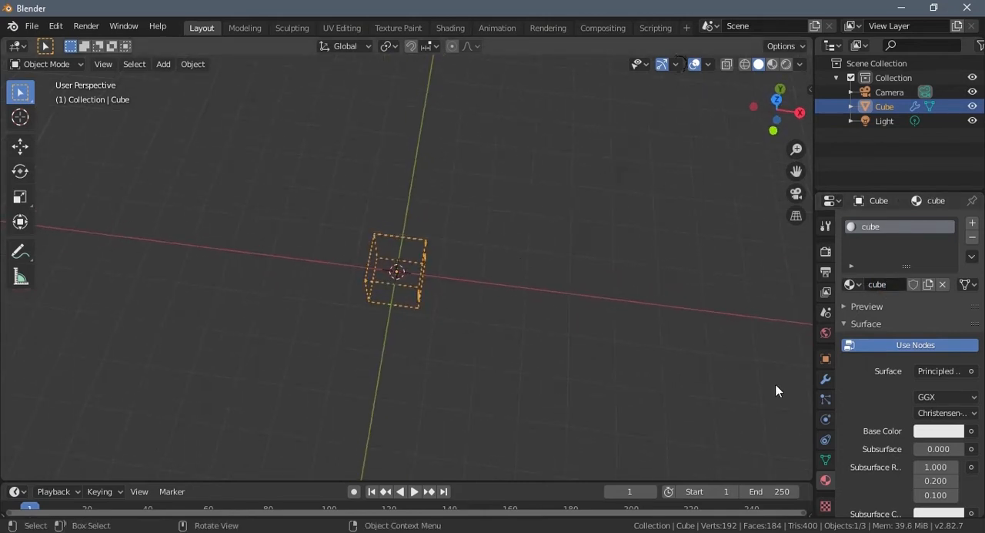
- Turn off the viewport display of the cube's Wireframe and Bevel modifiers
left_click(824, 380)
scroll(863, 368, "up", 3)
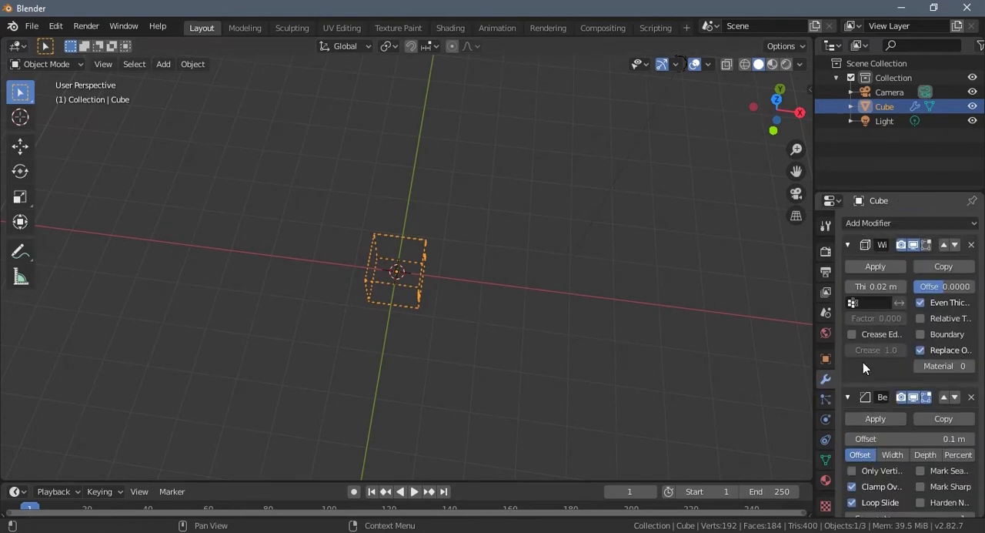
left_click(914, 245)
middle_click_drag(462, 292, 774, 418)
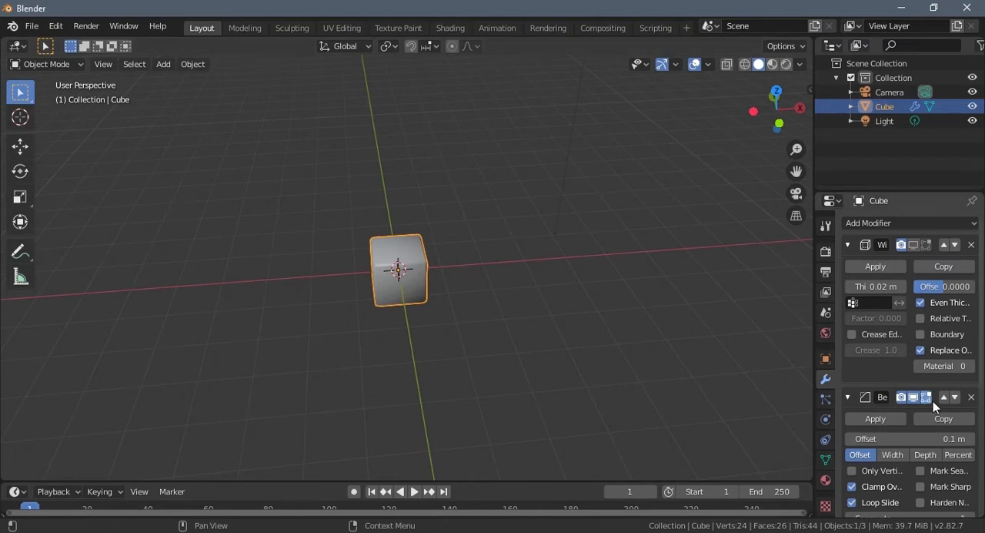
left_click(914, 397)
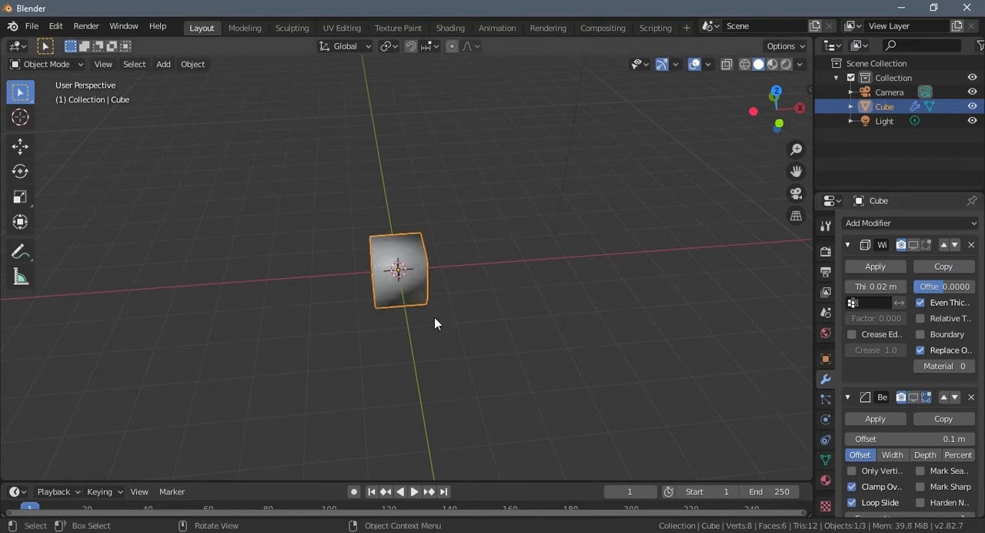
- Apply flat shading to the cube
left_click(193, 64)
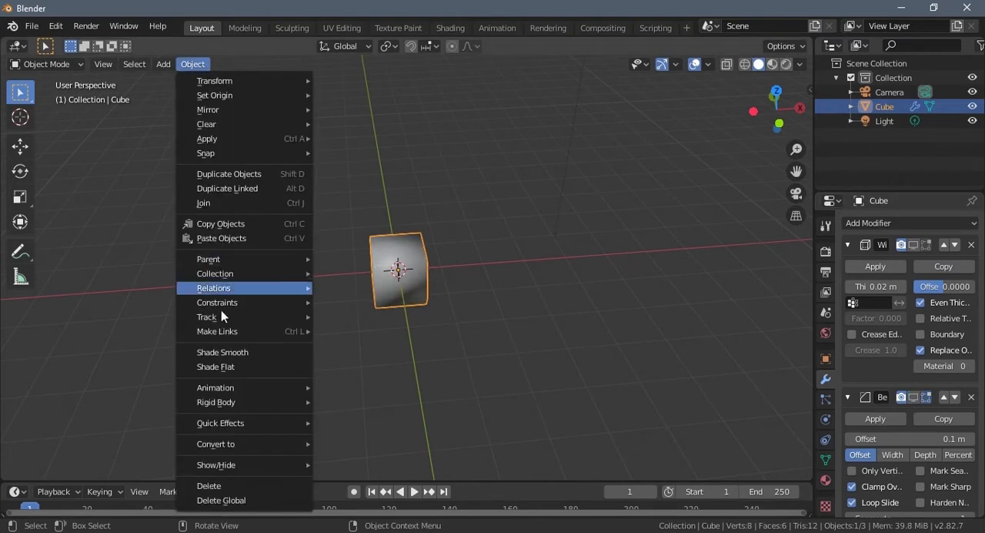
left_click(219, 366)
mouse_move(377, 304)
middle_mouse_down()
mouse_move(392, 299)
mouse_move(439, 335)
middle_mouse_up()
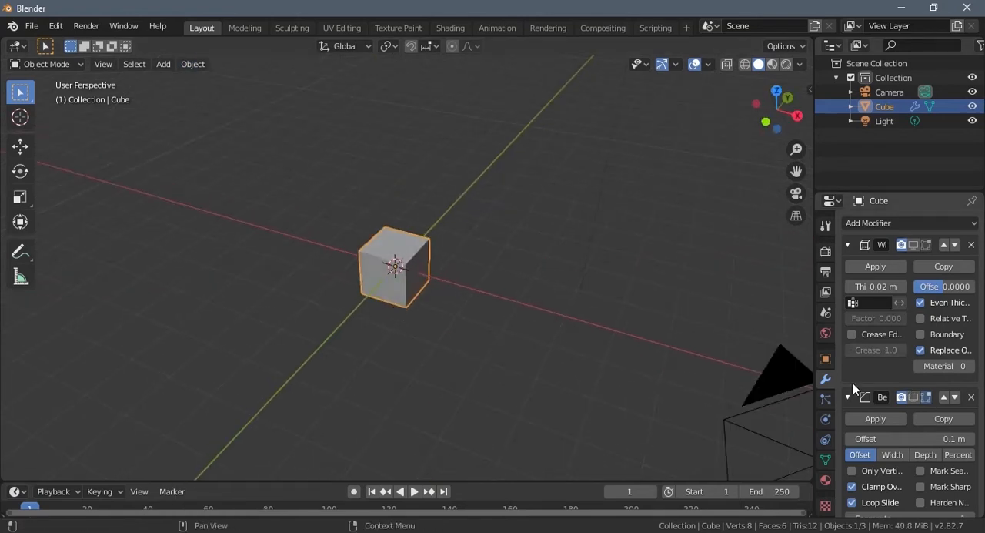
- From the top orthographic view, add an Array modifier to the cube
key("KP_7")
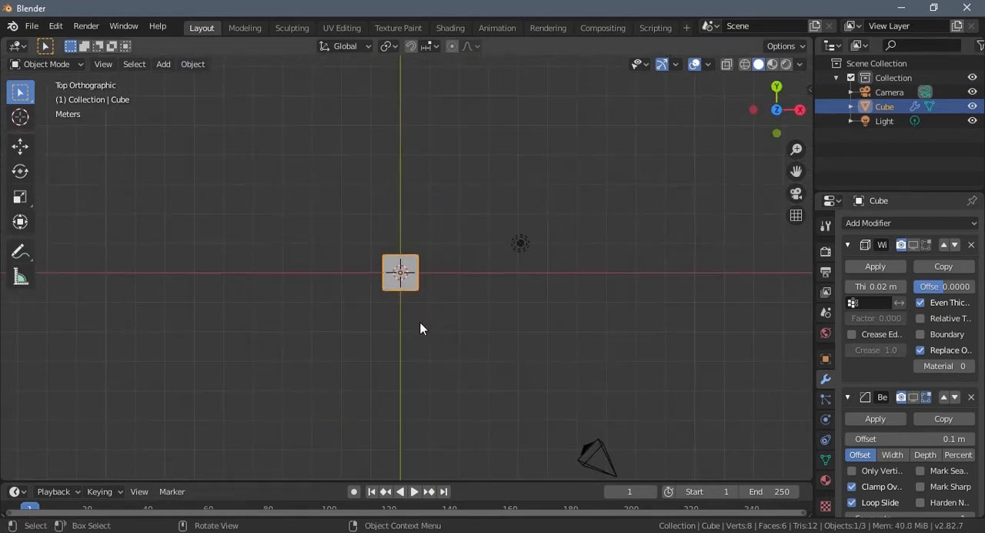
scroll(426, 319, "up", 3)
middle_click_drag(555, 324, 449, 310, "shift")
scroll(449, 310, "down", 3)
scroll(480, 310, "down", 3)
middle_click_drag(577, 291, 281, 368, "shift")
scroll(455, 316, "down", 1)
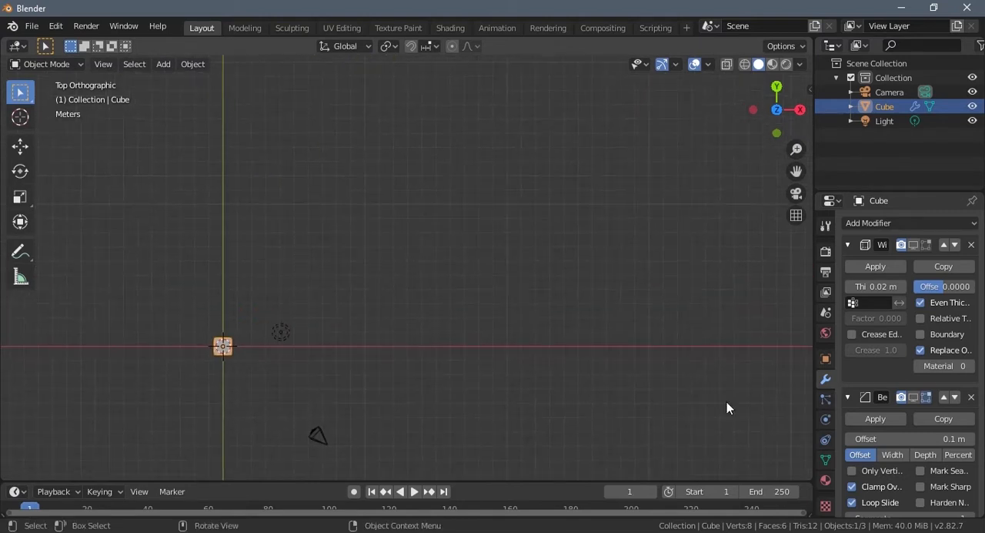
left_click(904, 222)
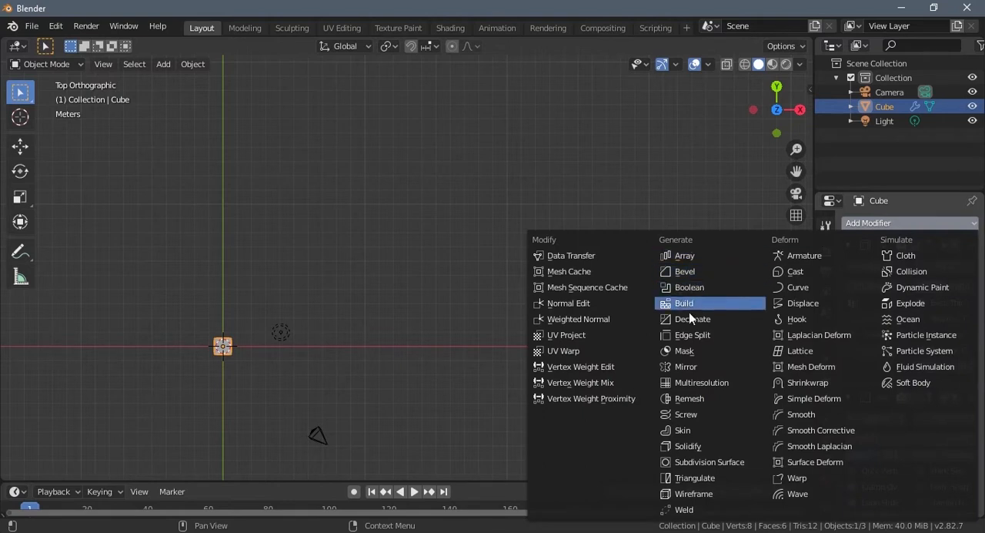
left_click(677, 257)
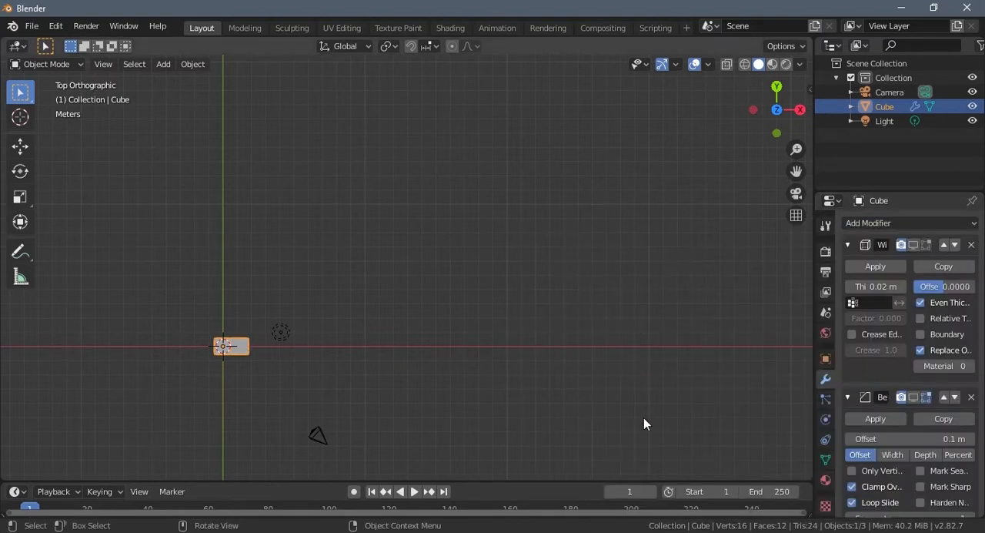
- Collapse the Wireframe and Bevel modifier settings and set the Array modifier's count to 20
scroll(885, 347, "down", 3)
left_click(848, 310)
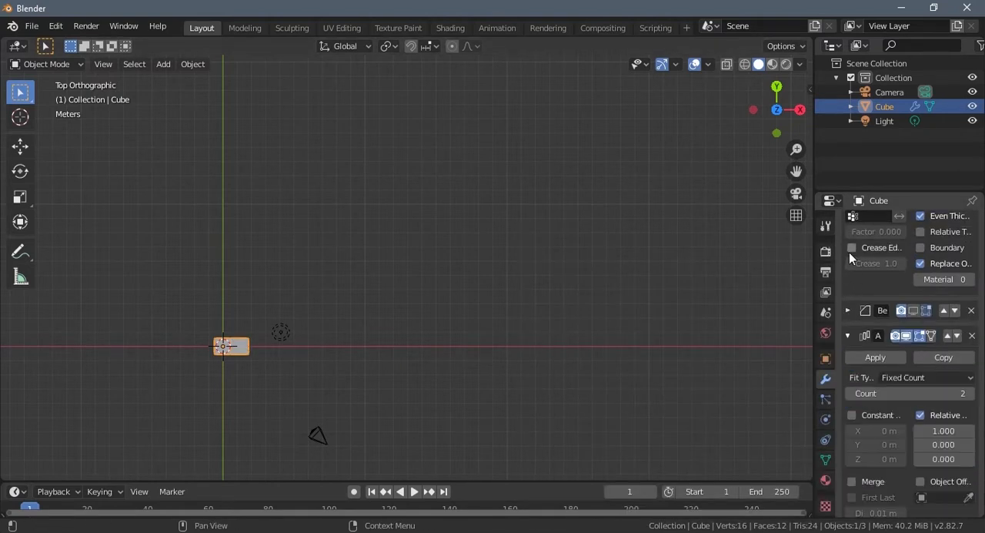
scroll(850, 252, "up", 2)
left_click(849, 218)
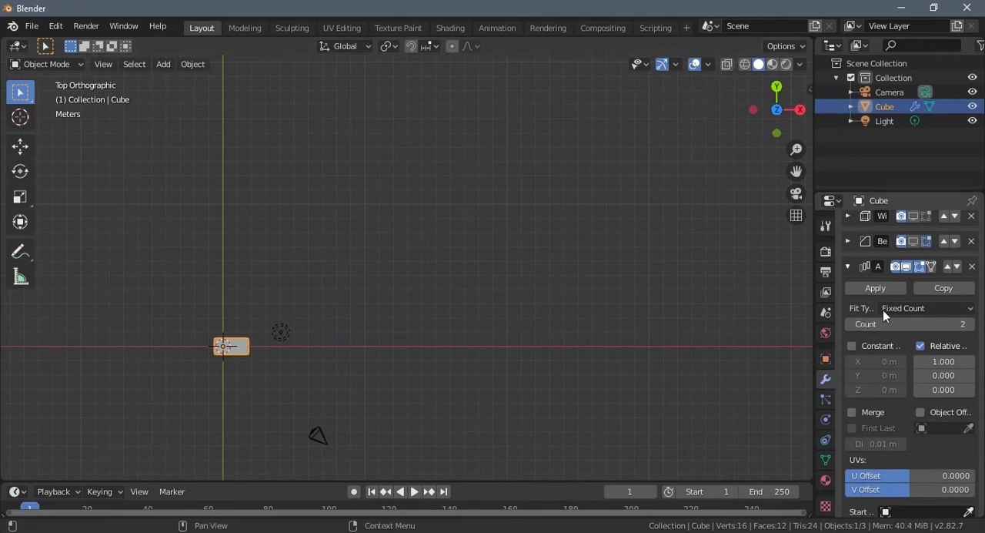
left_click(950, 324)
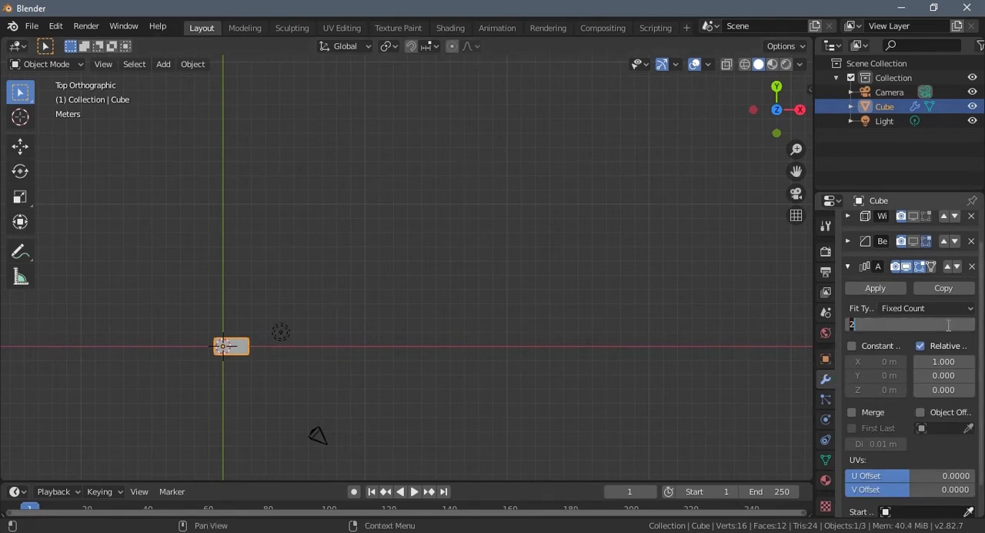
type("20")
key("Return")
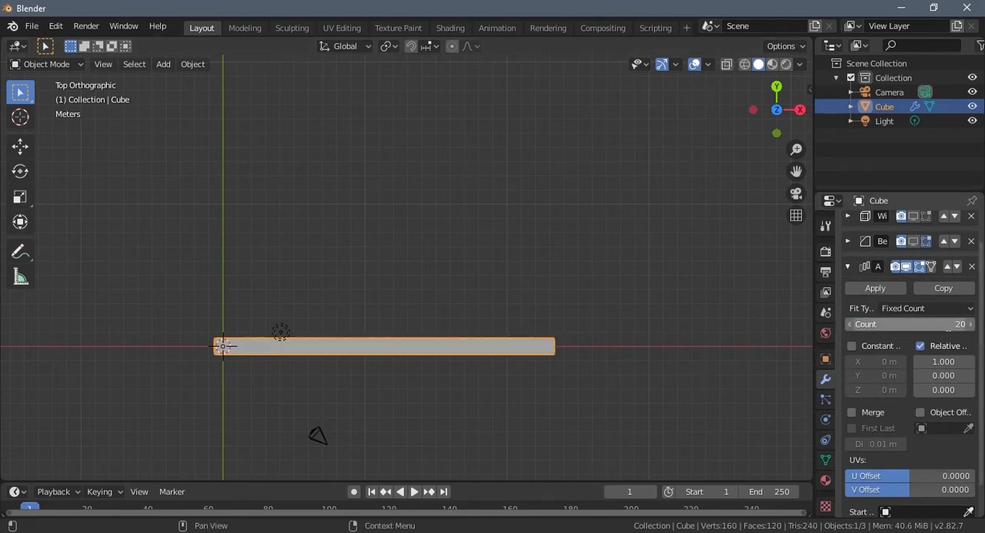
- Set the Array modifier's relative X offset to 1.01 and inspect the gaps between the cubes
left_click(937, 361)
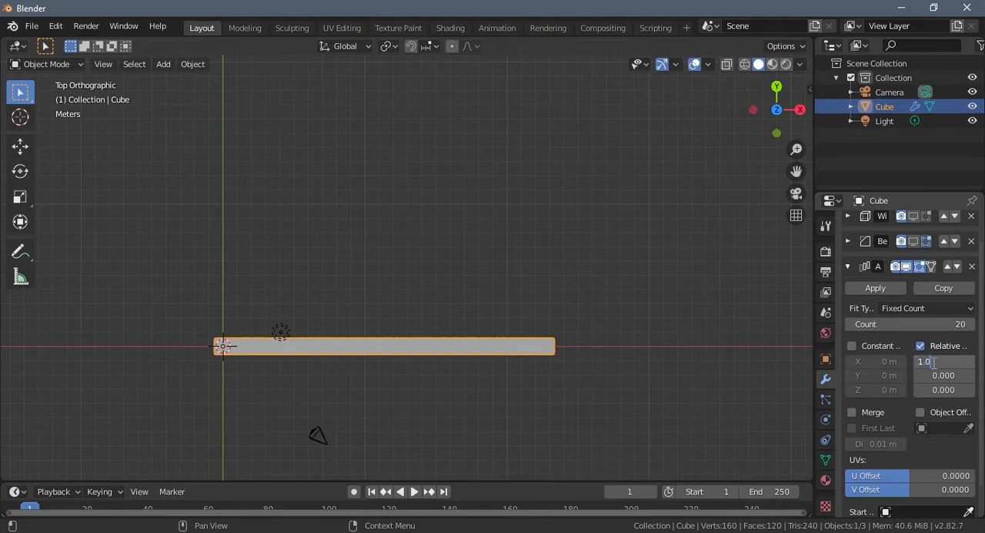
type("1.010")
key("Return")
scroll(448, 374, "up", 5)
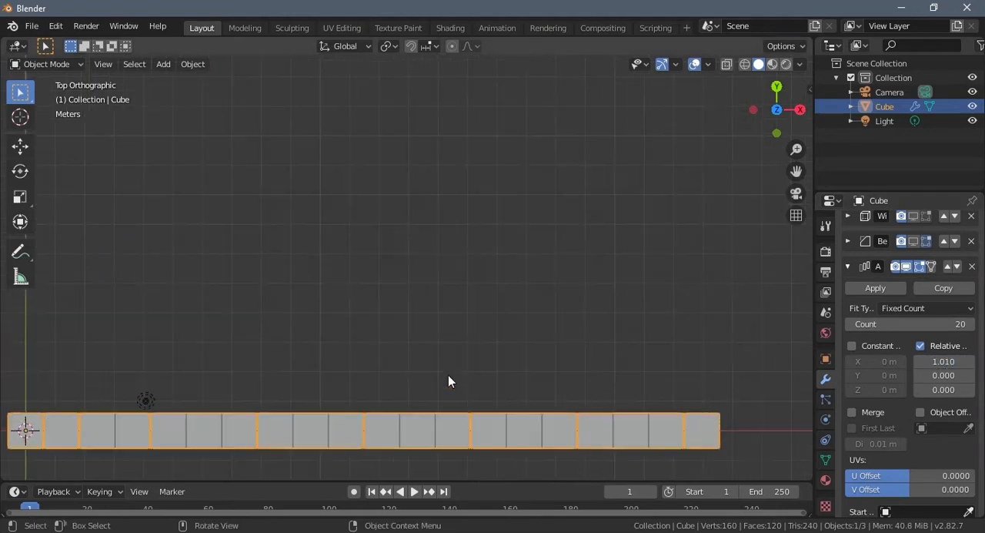
scroll(441, 397, "up", 6)
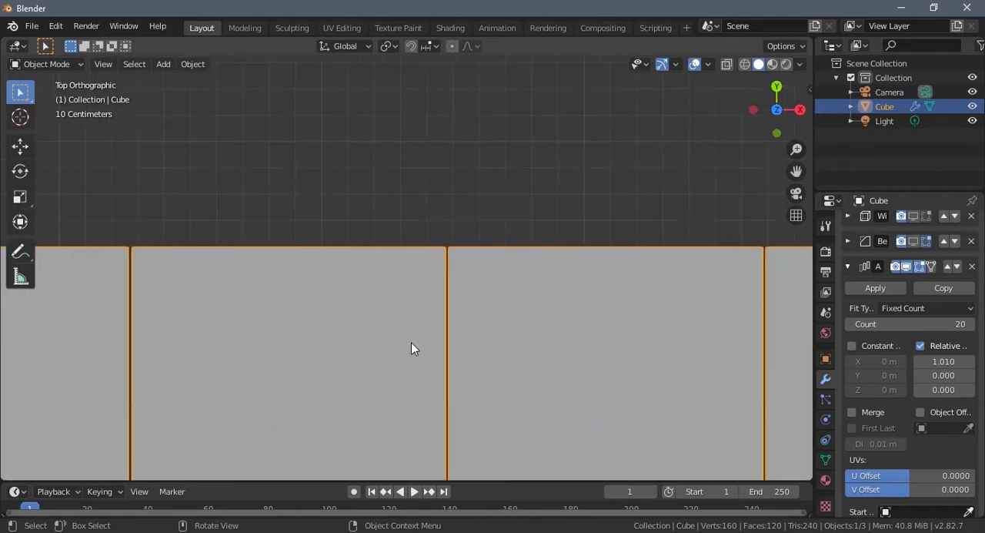
scroll(449, 341, "up", 2)
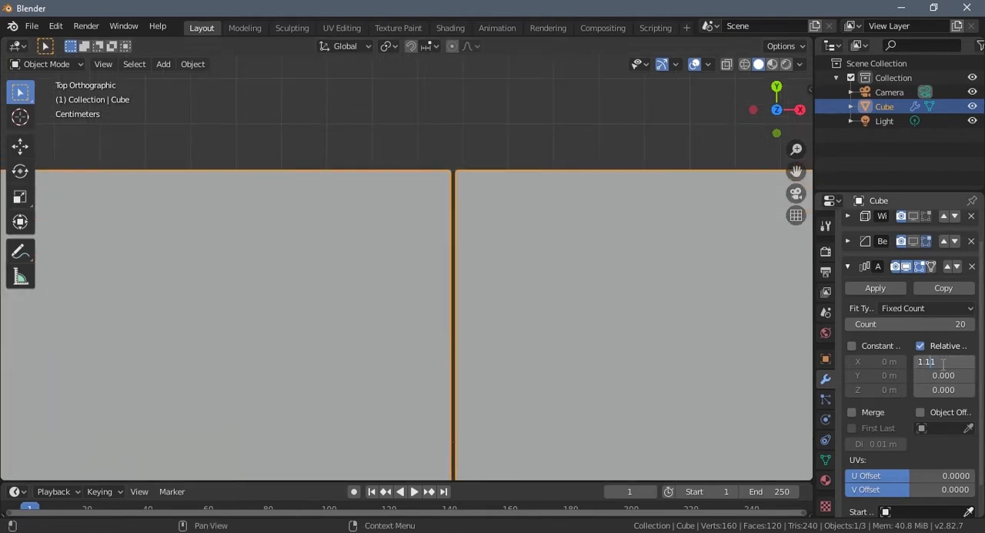
- Set the Array modifier's relative X offset to 1.11 to widen the gaps between the cubes
key("Return")
scroll(491, 346, "down", 12)
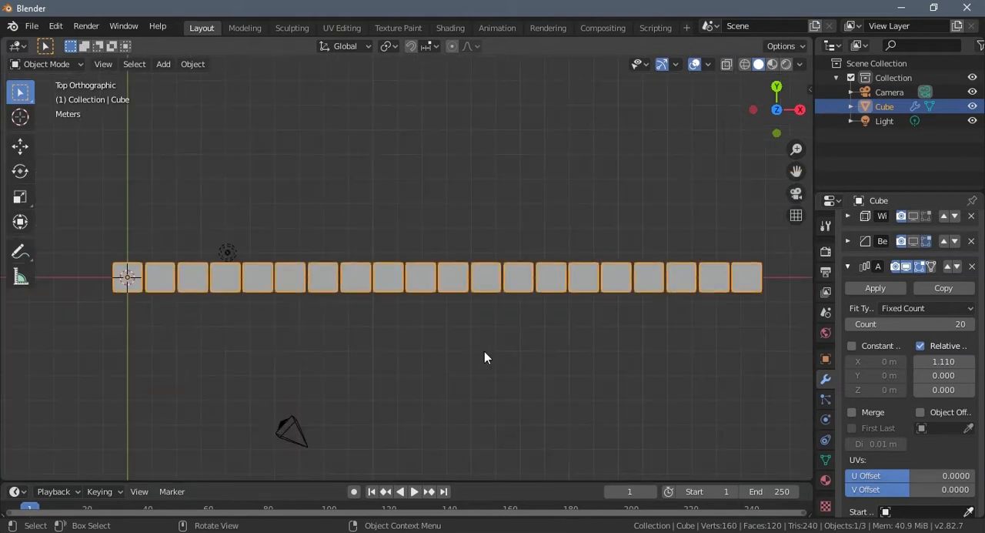
scroll(484, 351, "down", 2)
middle_click_drag(484, 351, 550, 302)
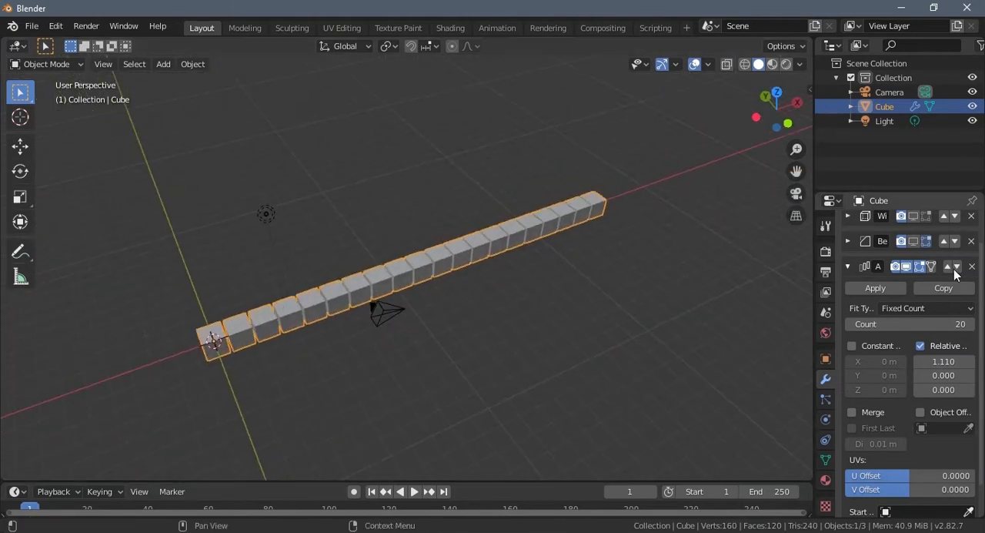
- Collapse the Array modifier's settings and add a second Array modifier to the cube
left_click(848, 267)
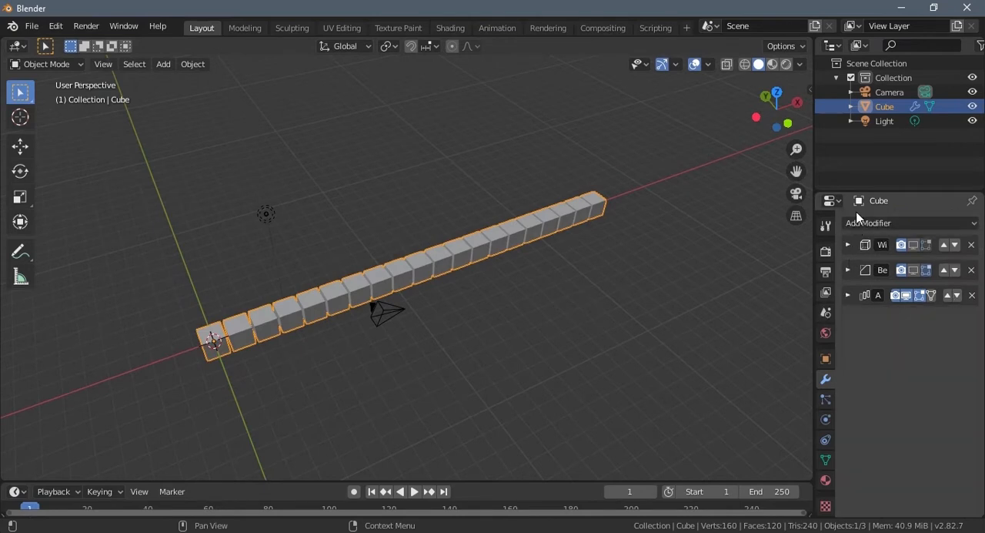
left_click(859, 220)
left_click(674, 262)
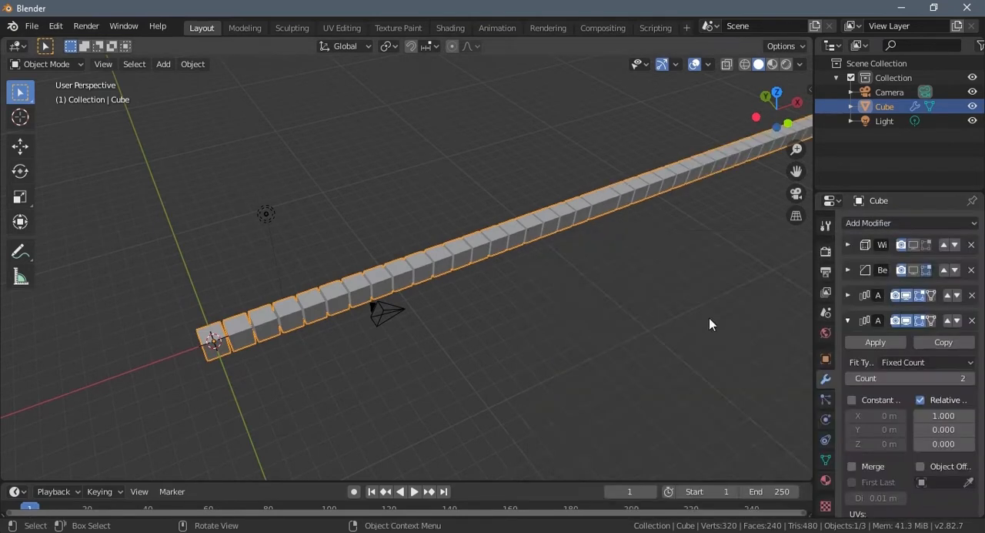
- Set the second Array modifier's relative offset to 1.11 in Y and 0 in X
left_click(936, 429)
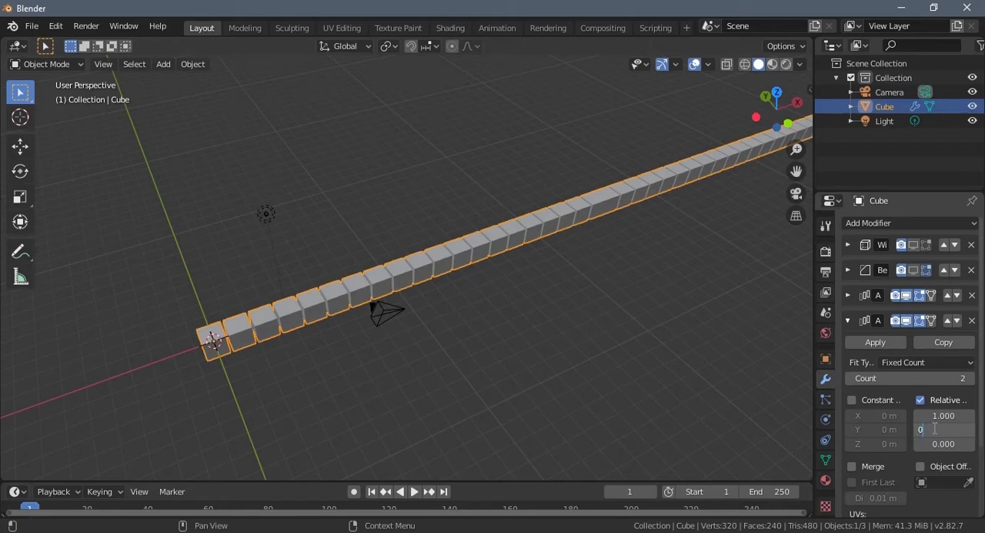
type("1.11")
key("Return")
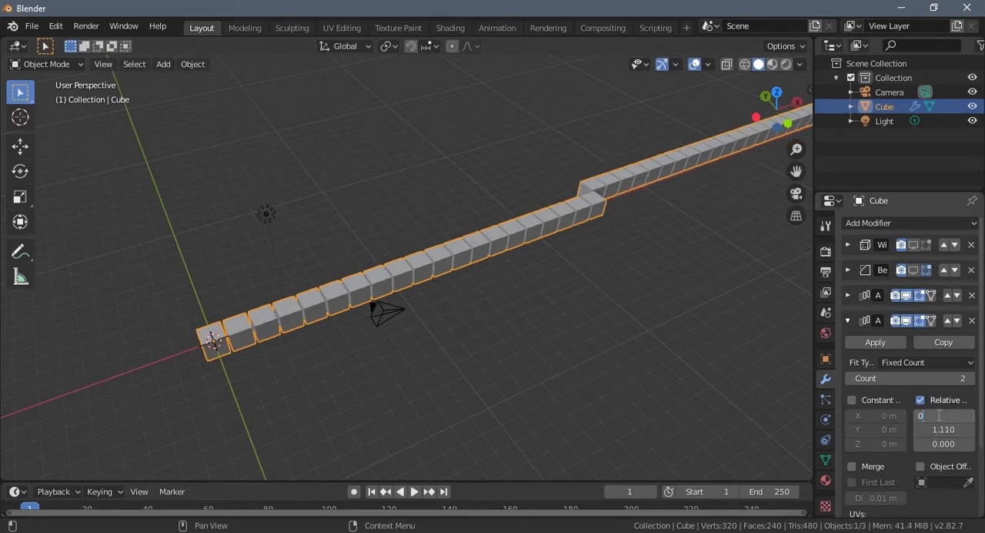
key("Return")
middle_click_drag(314, 260, 337, 282)
scroll(400, 299, "up", 6)
scroll(399, 294, "up", 3)
scroll(337, 283, "down", 13)
middle_click_drag(504, 309, 417, 282)
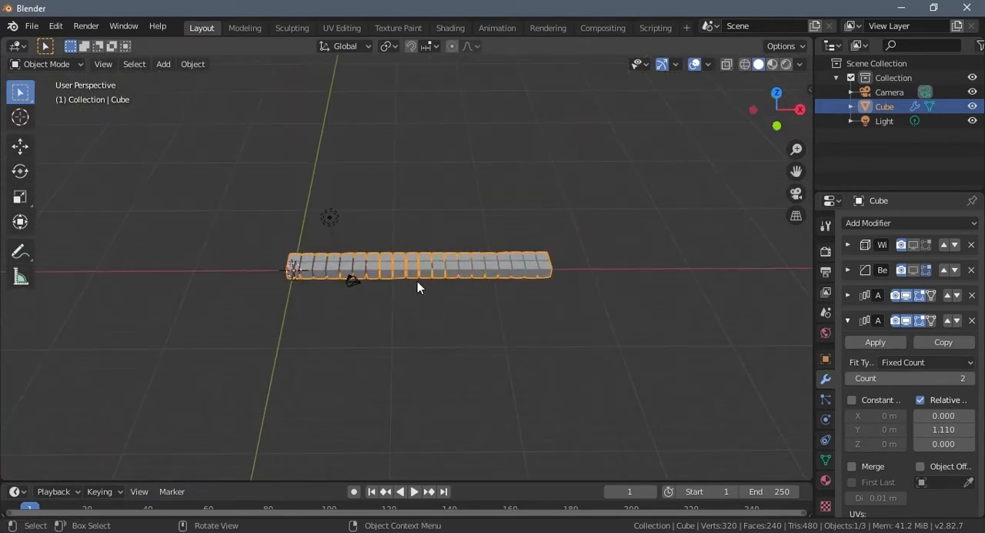
- Set the second Array modifier's count to 20 to form a square grid of cubes
left_click(910, 379)
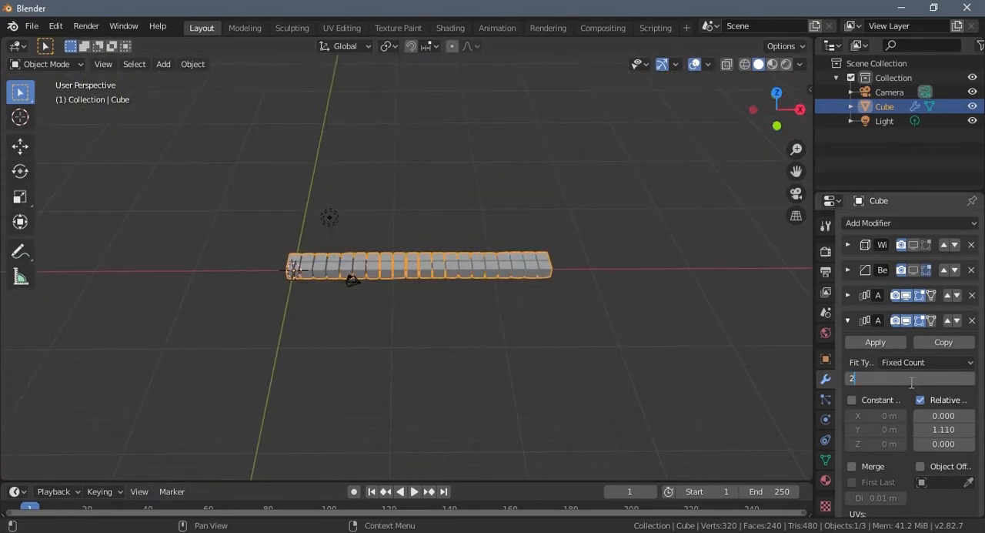
type("20")
key("Return")
middle_click_drag(447, 254, 406, 335)
scroll(466, 316, "up", 3)
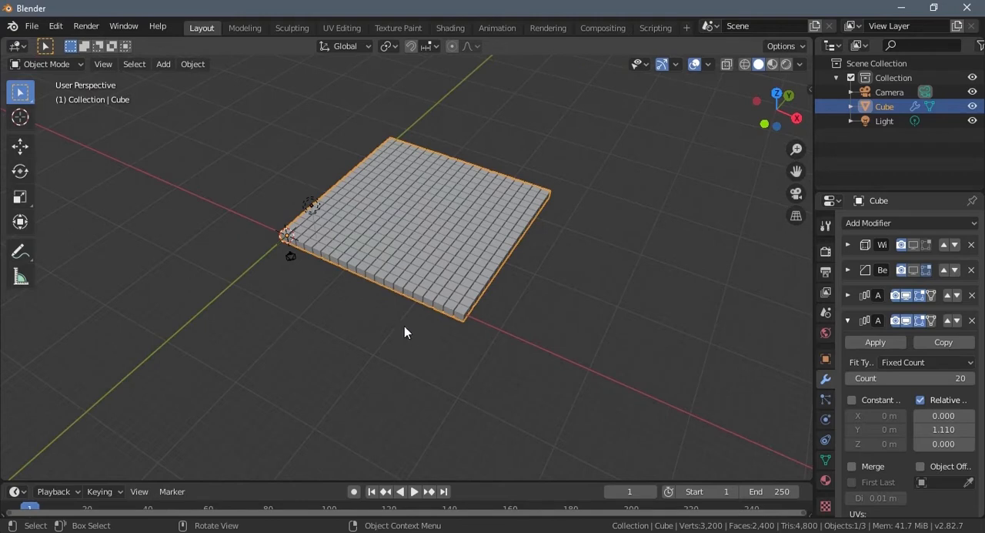
middle_click_drag(416, 317, 411, 337)
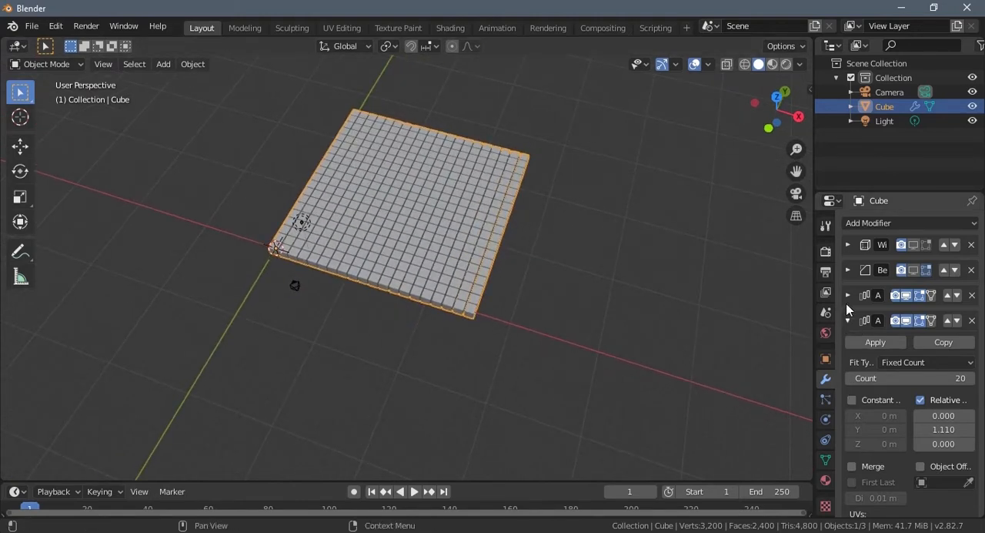
- Apply both Array modifiers to the cube, the second one first
left_click(874, 342)
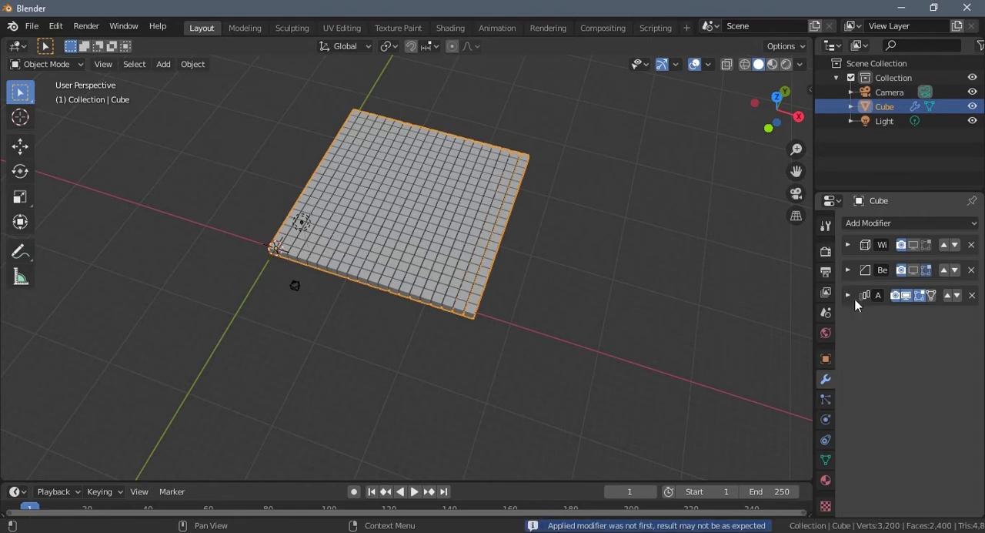
left_click(849, 296)
left_click(886, 316)
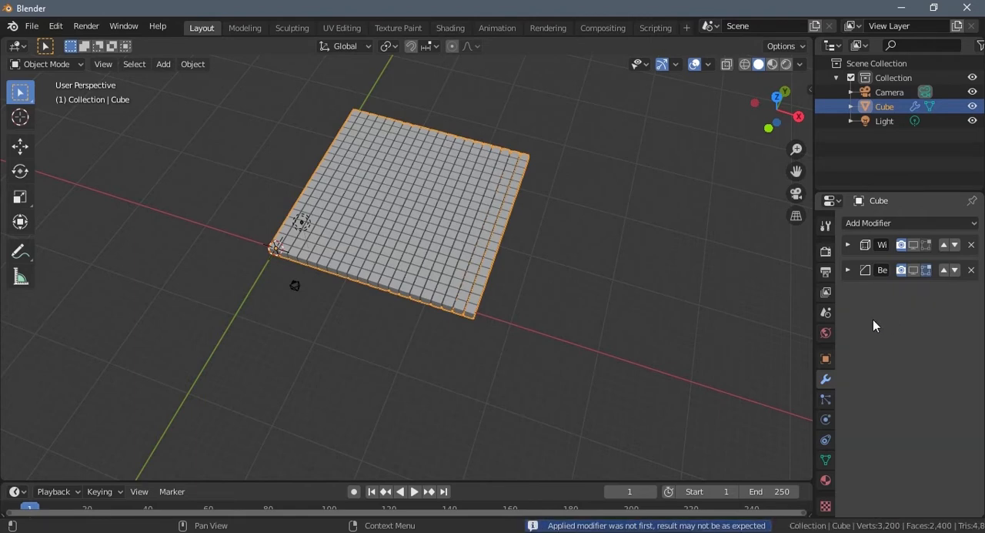
middle_click_drag(585, 346, 583, 373)
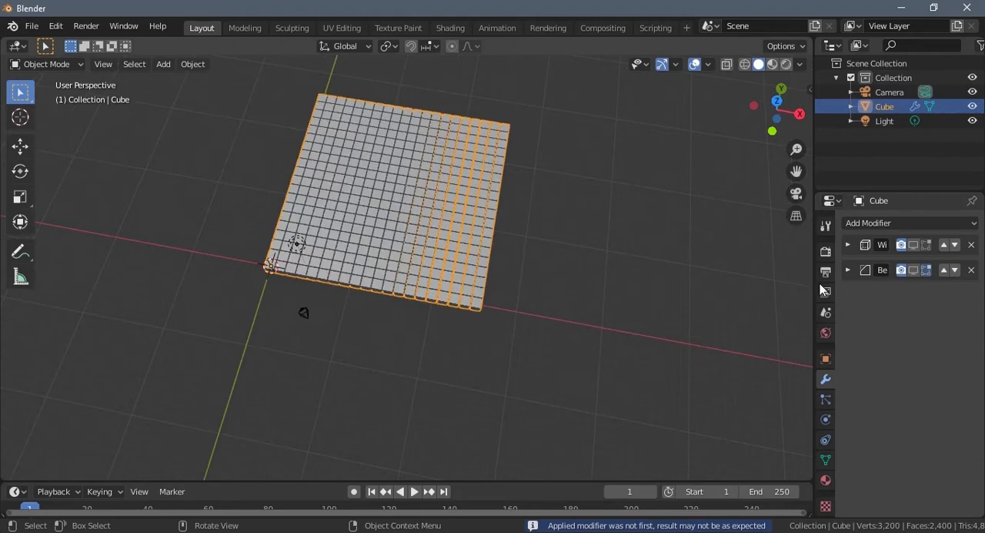
- Turn on the viewport display of the Bevel and Wireframe modifiers, inspect the grid up close, and turn both off again
left_click(914, 245)
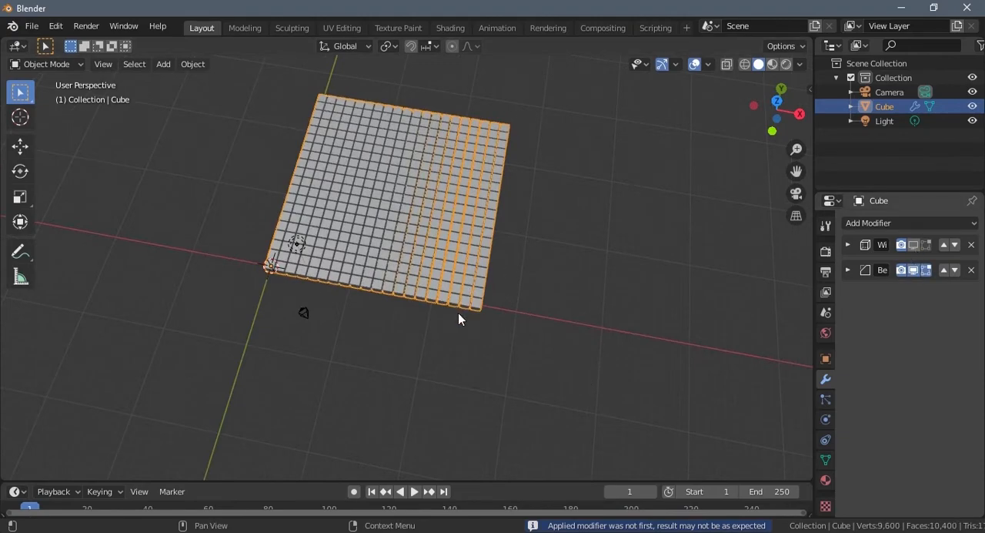
middle_click_drag(397, 308, 418, 295)
scroll(418, 295, "up", 8)
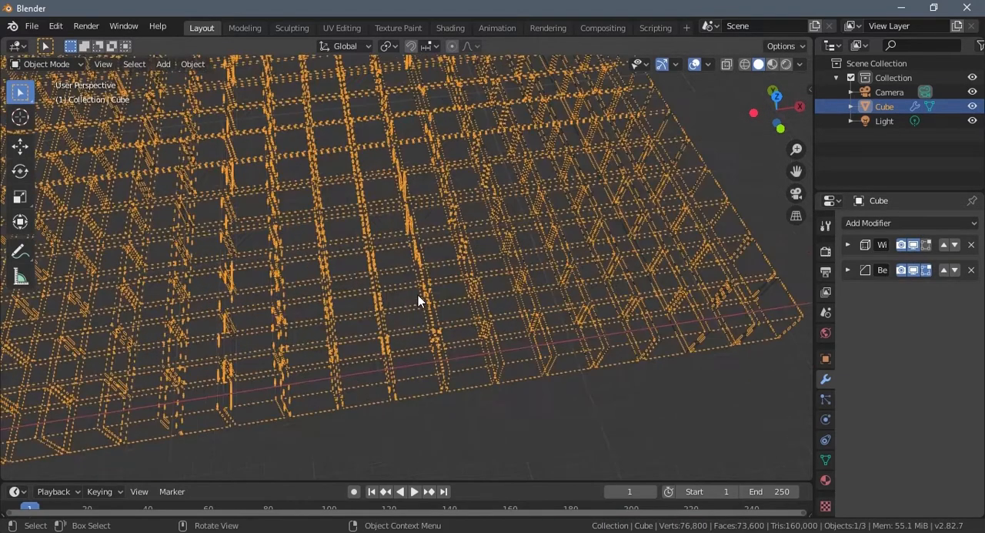
scroll(418, 295, "up", 5)
left_click(423, 306)
scroll(420, 319, "down", 2)
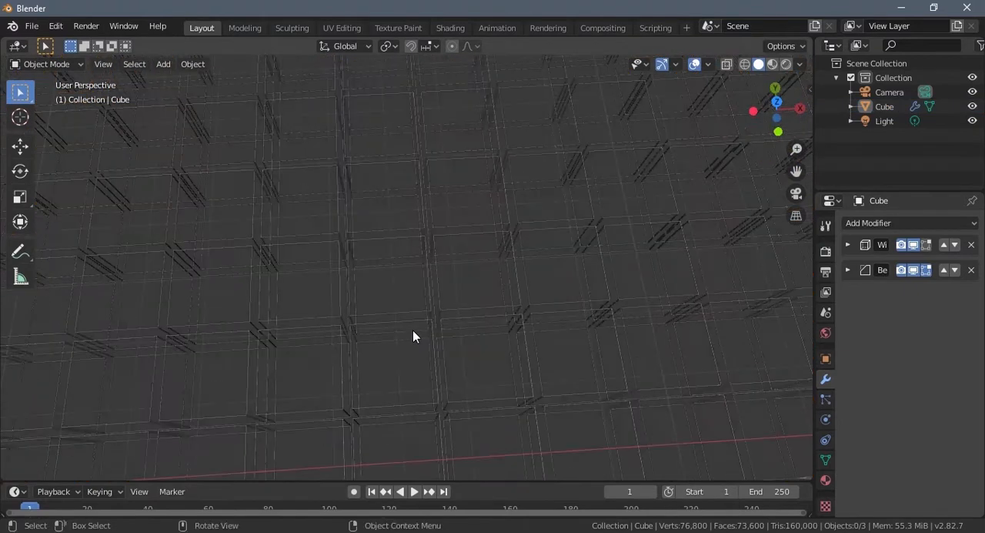
scroll(414, 335, "down", 10)
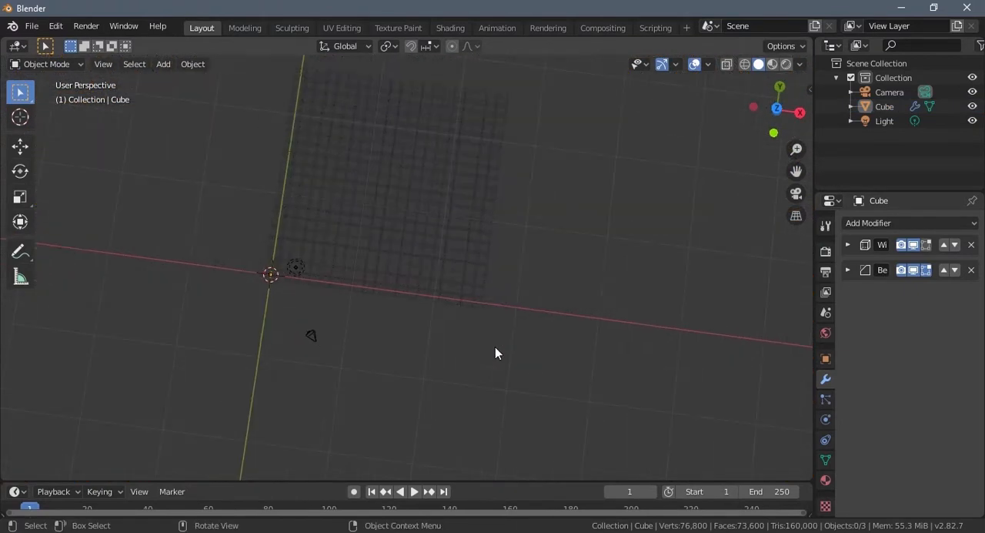
middle_click_drag(495, 346, 501, 270)
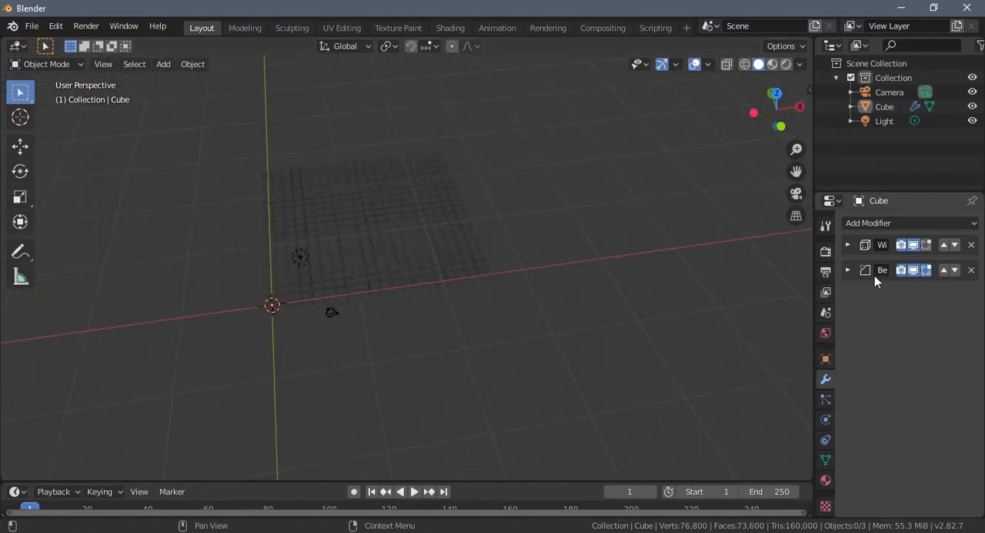
left_click_drag(911, 246, 913, 270)
- Select the cube grid and separate its mesh by loose parts in Edit Mode
middle_click_drag(359, 263, 368, 224)
left_click(367, 224)
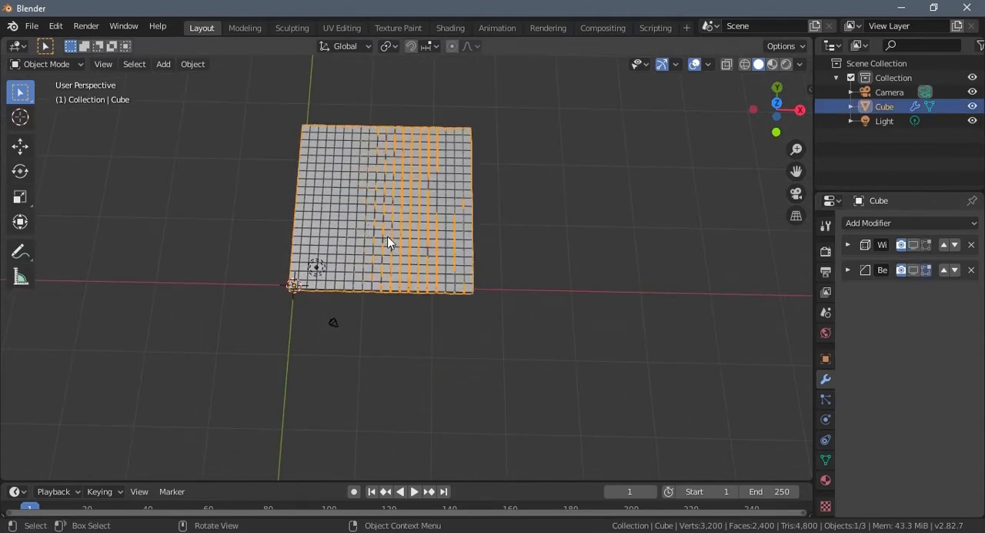
key("Tab")
middle_click_drag(363, 303, 377, 347)
scroll(377, 347, "up", 2)
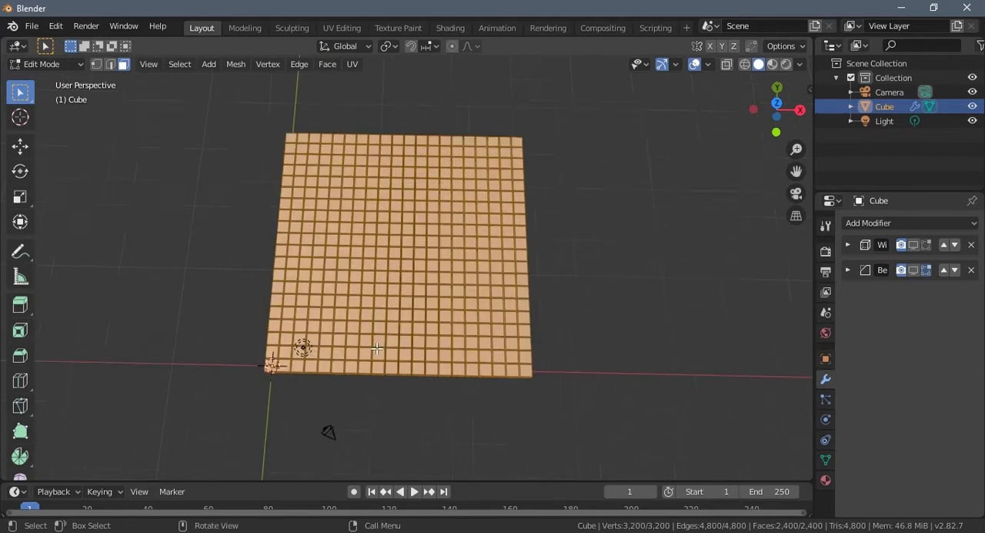
scroll(376, 349, "up", 1)
key("p")
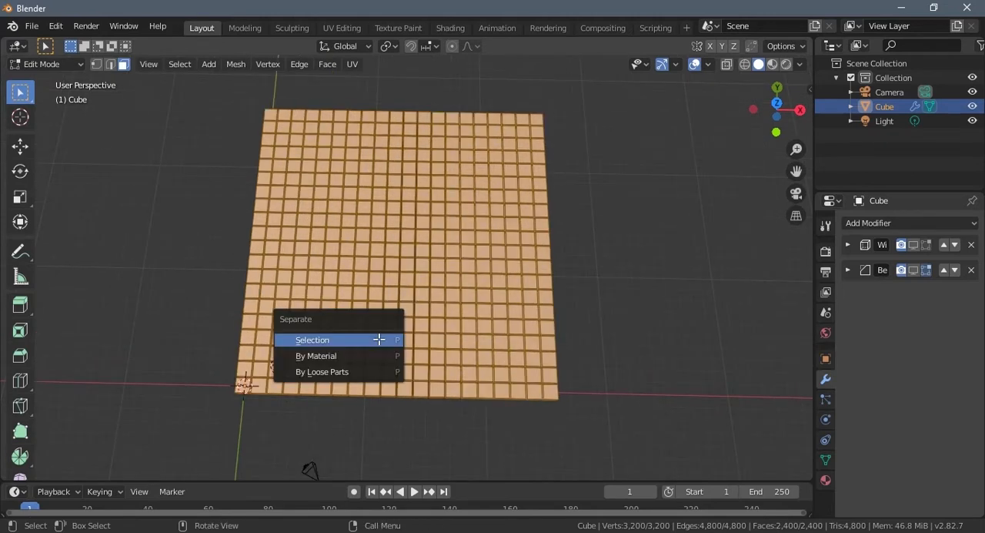
left_click(324, 372)
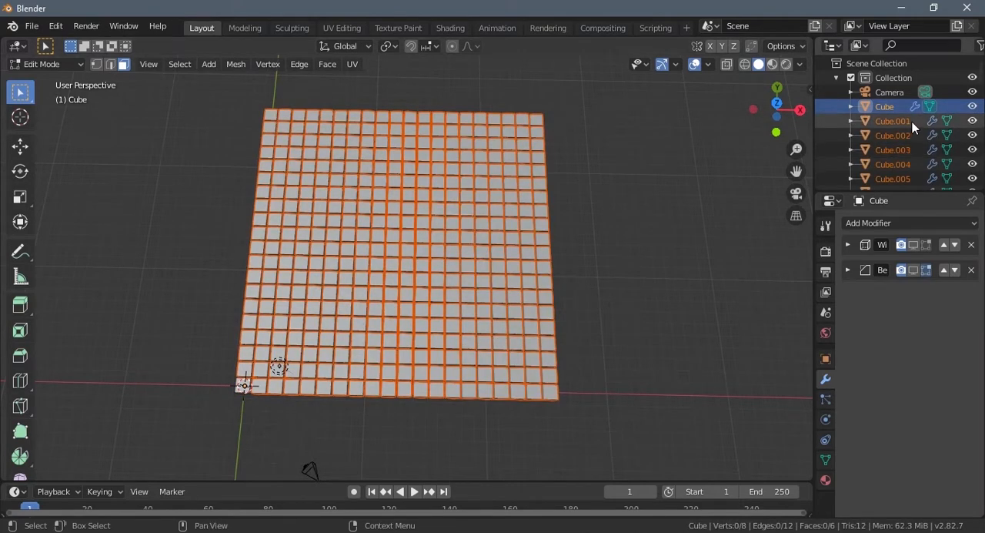
- Look through the separated cubes in the outliner and return to Object Mode
scroll(912, 121, "down", 5)
scroll(893, 122, "down", 4)
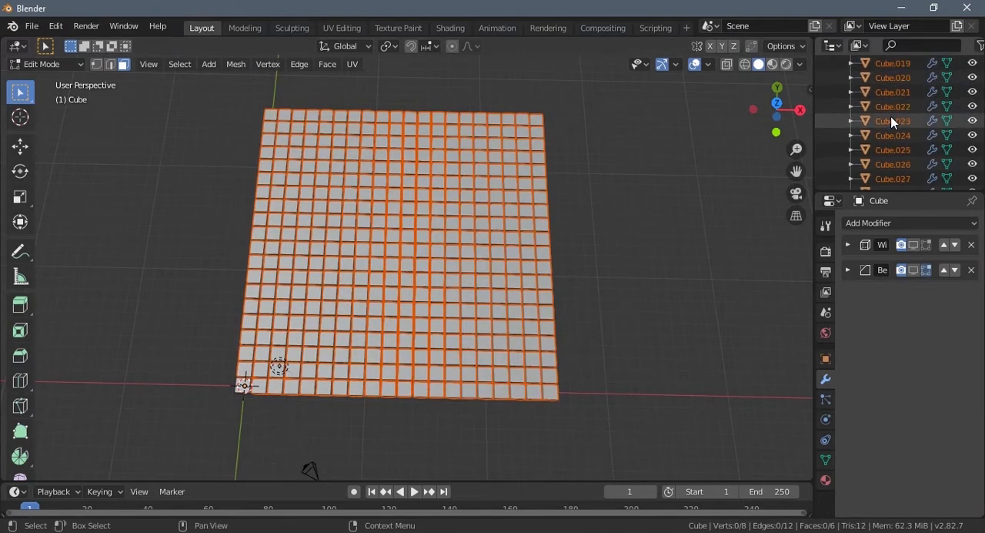
scroll(893, 122, "up", 4)
left_click(886, 106)
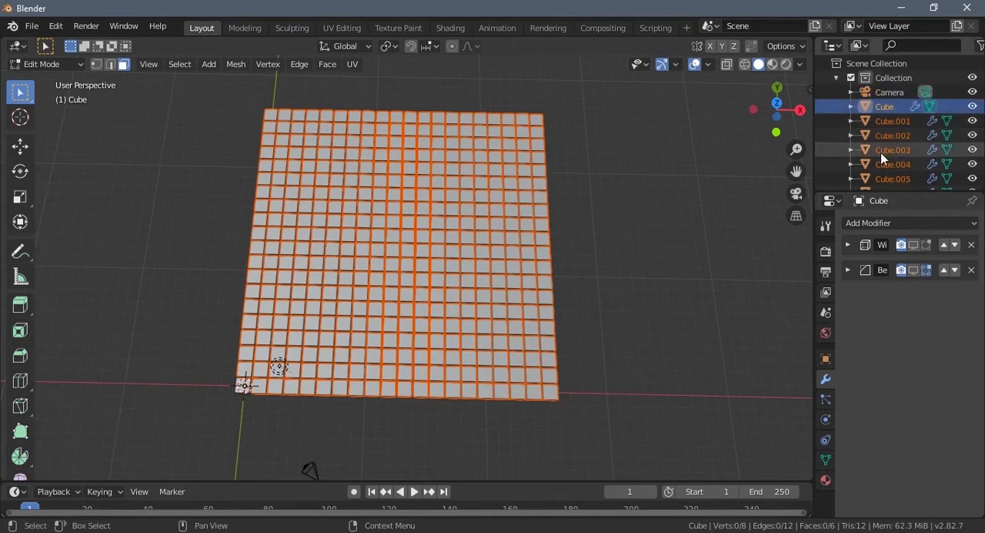
key("Tab")
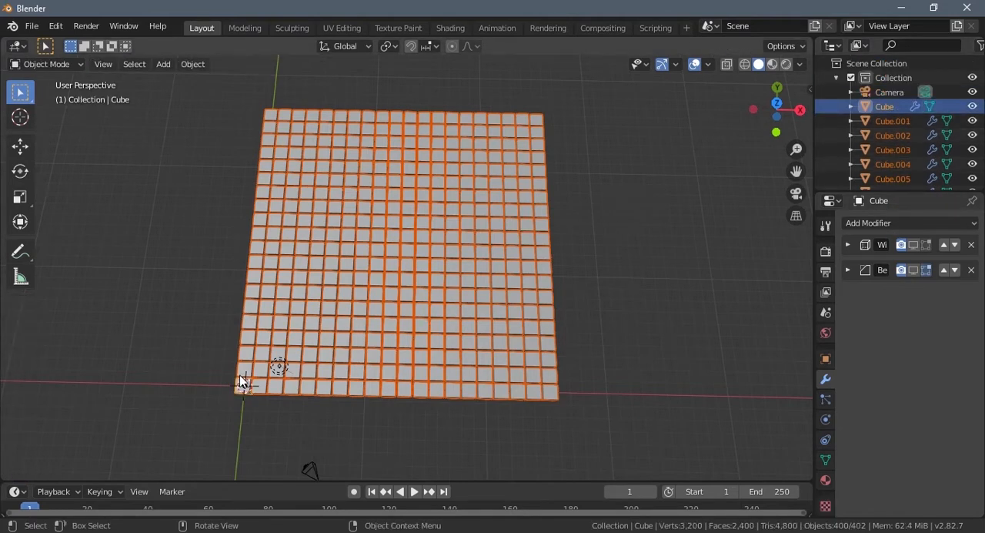
- Set the origin of all selected cubes to their geometry
scroll(359, 411, "up", 5)
scroll(359, 411, "down", 4)
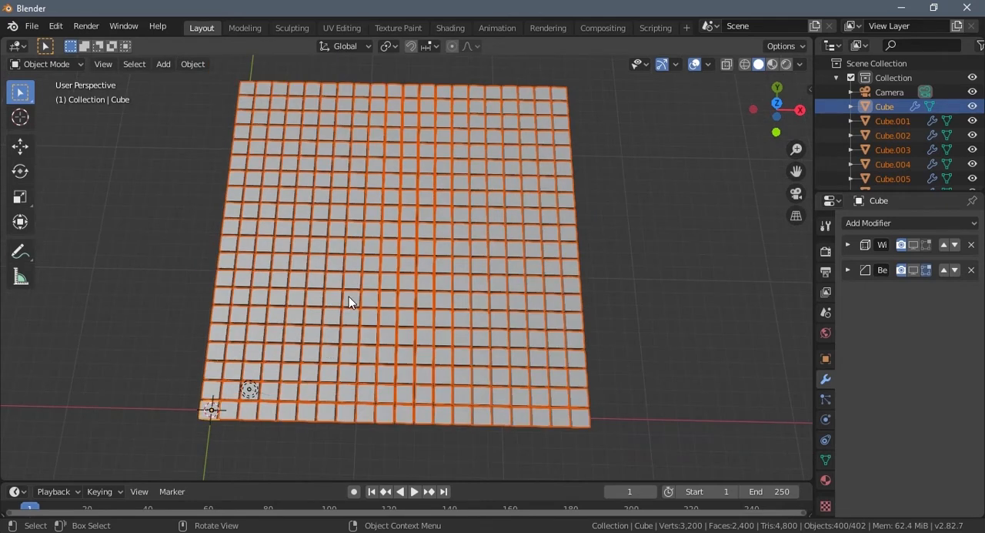
right_click(349, 297)
mouse_move(350, 296)
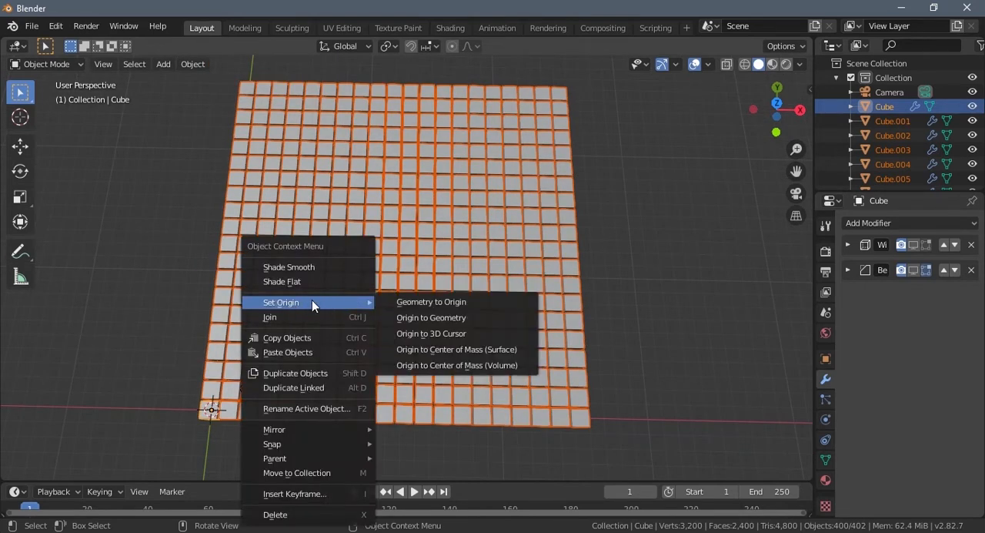
left_click(408, 326)
middle_click_drag(416, 339, 468, 313)
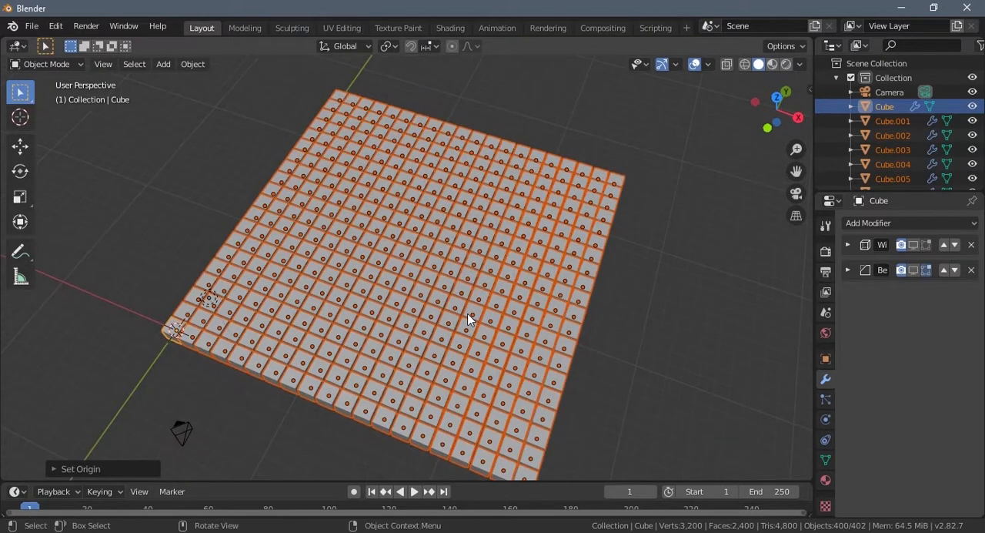
- Run Randomize Transform on the selected cubes and expand its operator settings
left_click(193, 65)
mouse_move(229, 87)
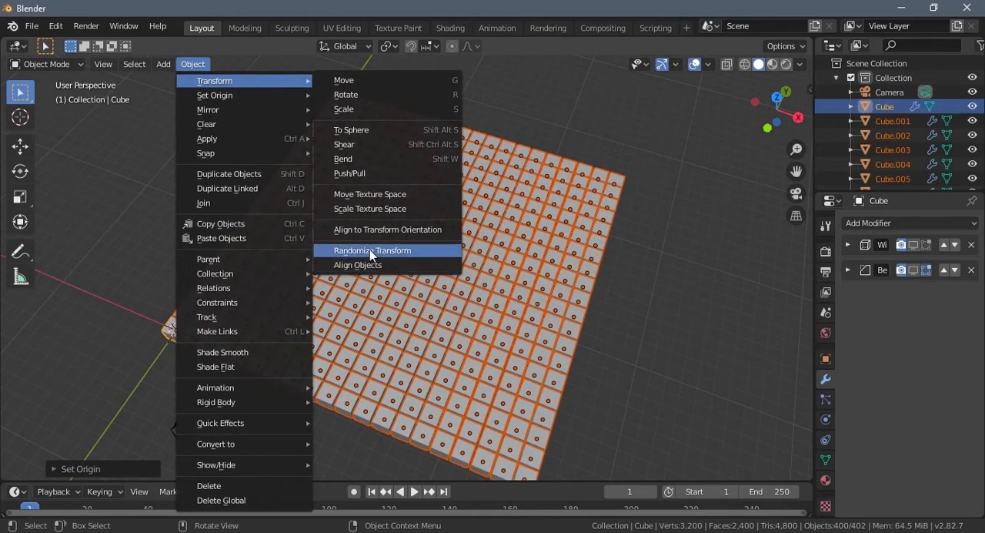
left_click(341, 251)
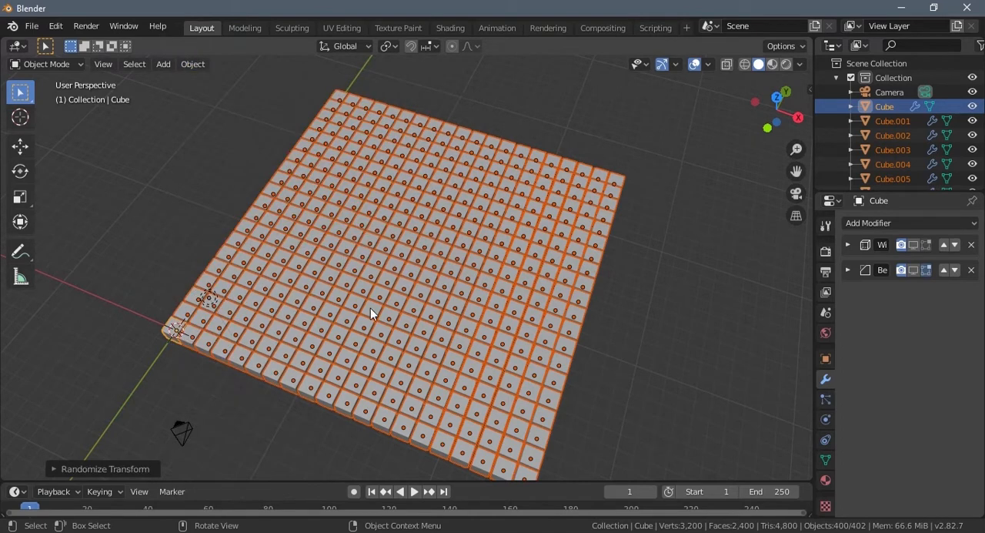
left_click(54, 469)
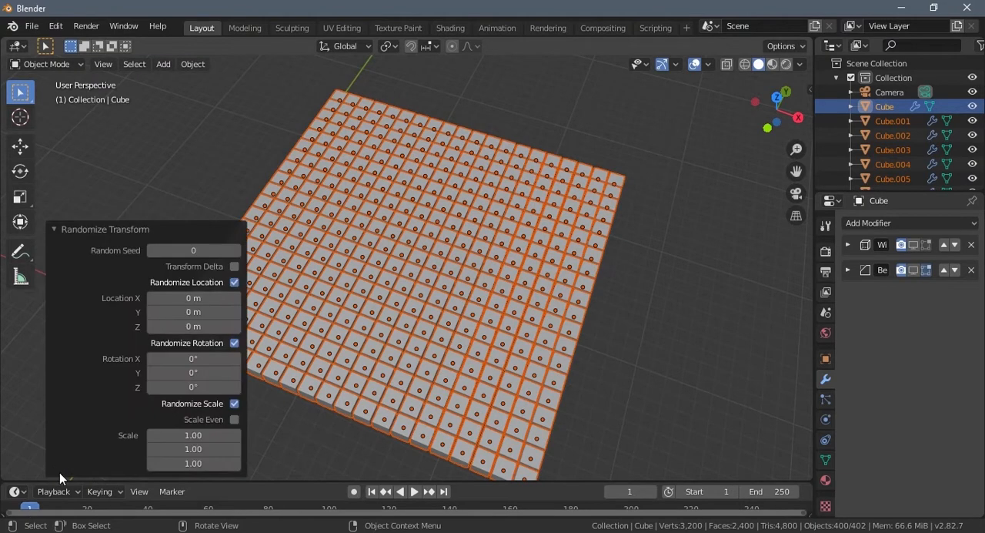
middle_click_drag(393, 414, 497, 338)
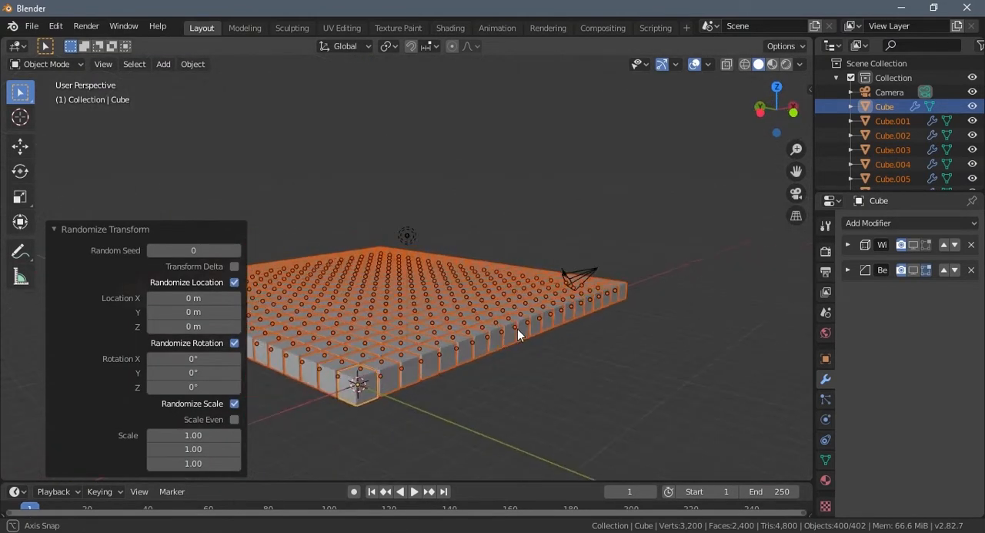
middle_click_drag(517, 329, 585, 381)
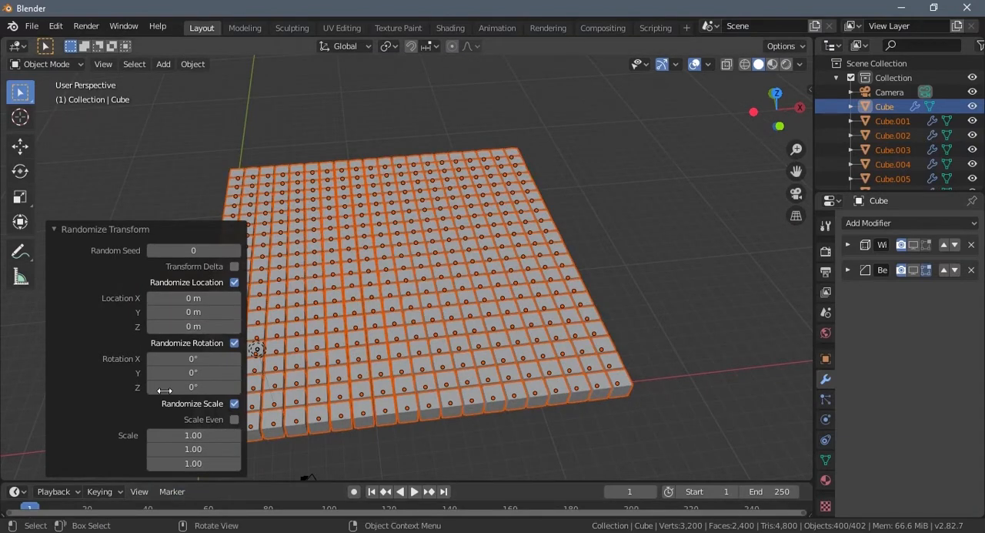
- Set the randomized location of the cubes to 1 m on X and 1 m on Y
left_click_drag(194, 298, 215, 302)
left_click(179, 298)
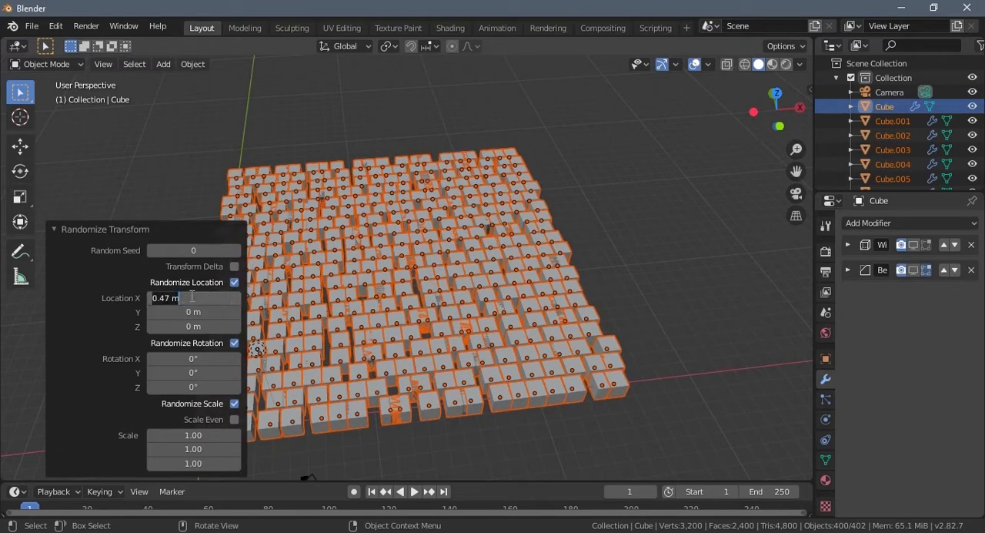
type("1")
key("Return")
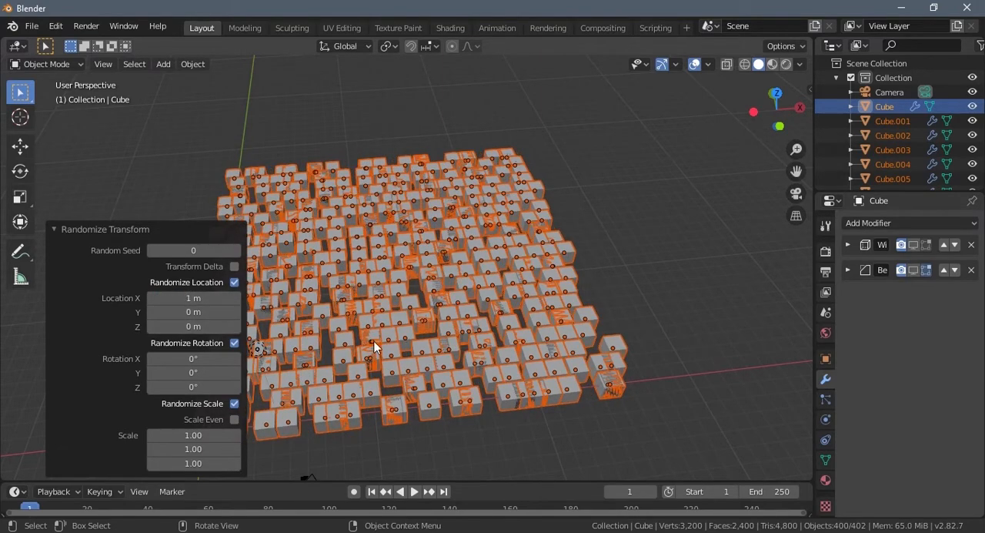
middle_click_drag(377, 348, 420, 325)
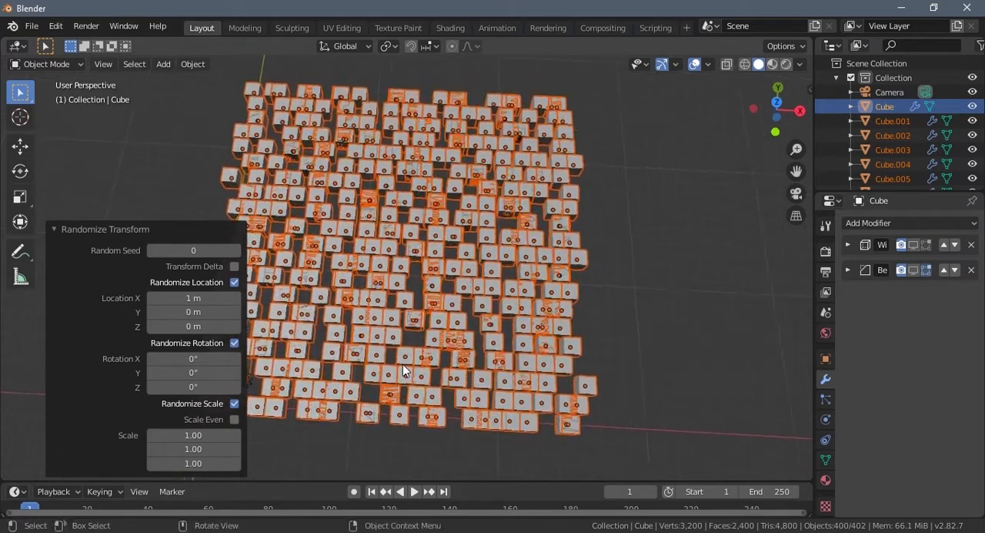
left_click(202, 314)
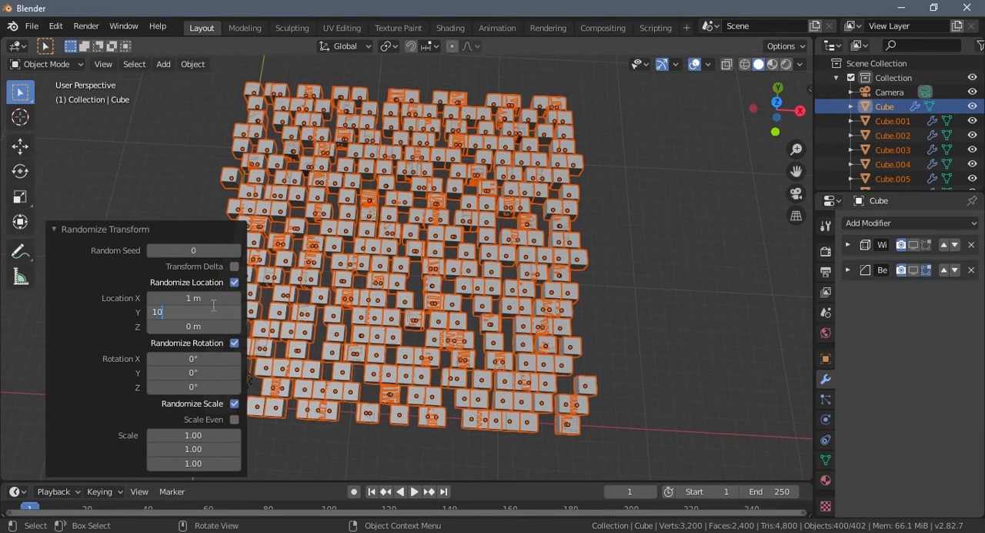
type("1")
key("Return")
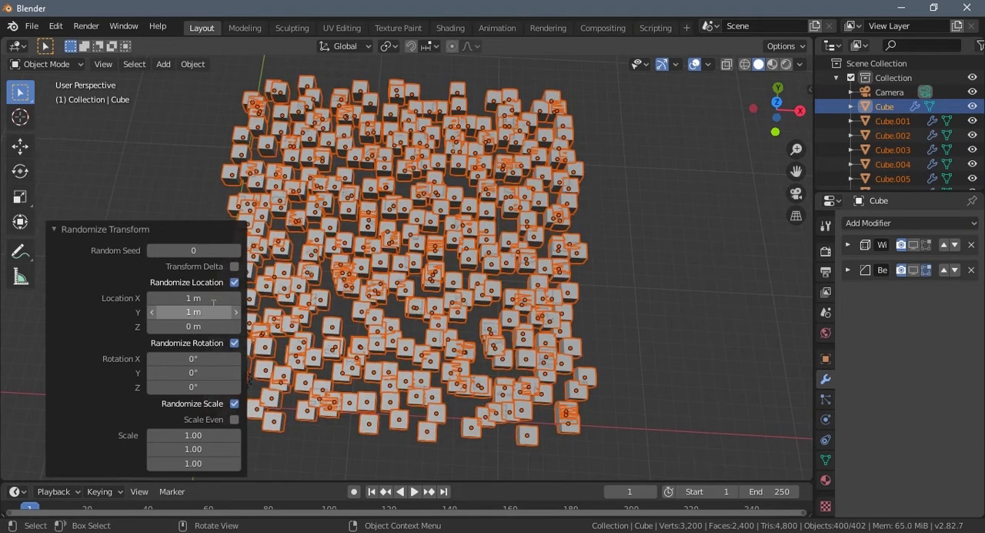
- Set the randomized location on Z to 12 m, check the spread from the front, and deselect the cubes
middle_click_drag(551, 313, 446, 262)
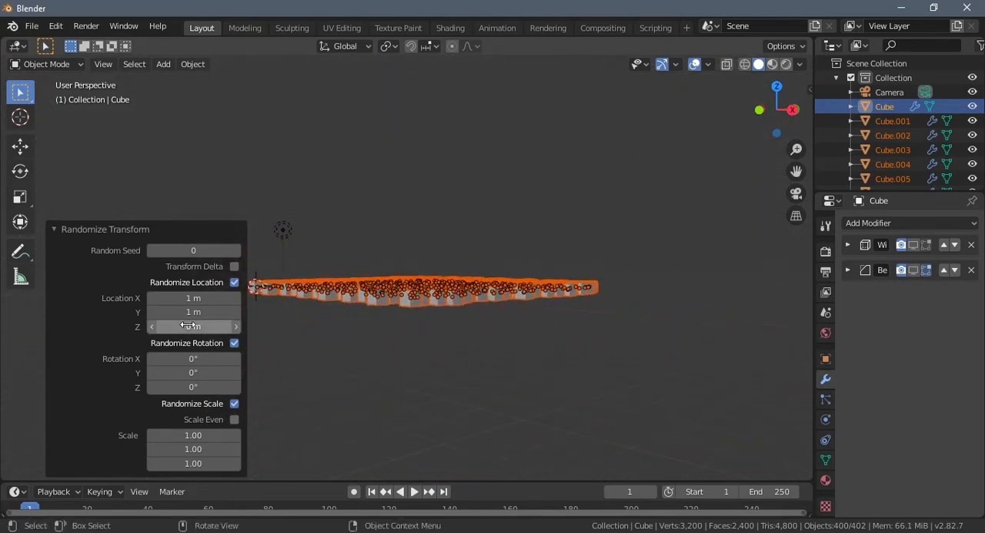
left_click_drag(234, 323, 44, 355)
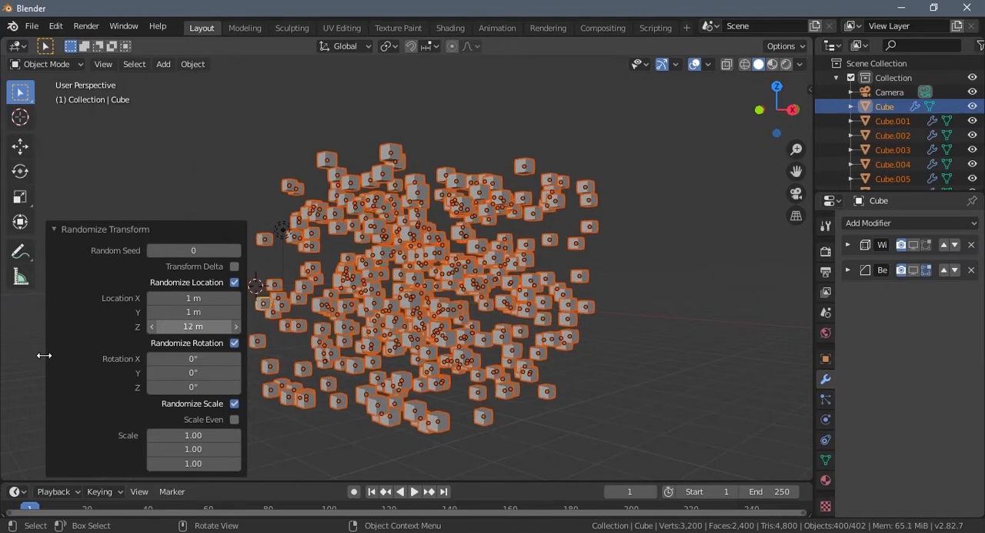
middle_click_drag(459, 375, 397, 373)
key("KP_1")
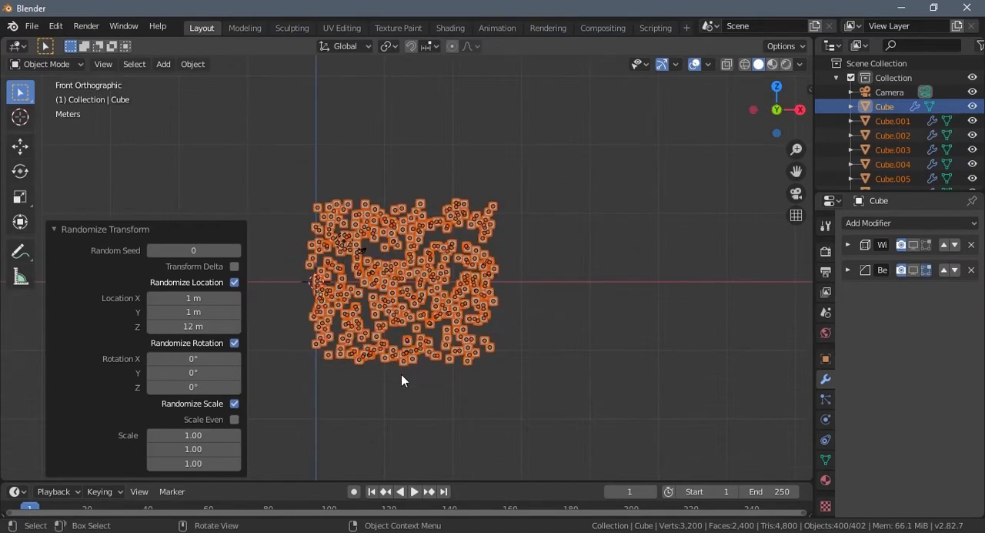
scroll(394, 376, "up", 2)
scroll(390, 380, "up", 2)
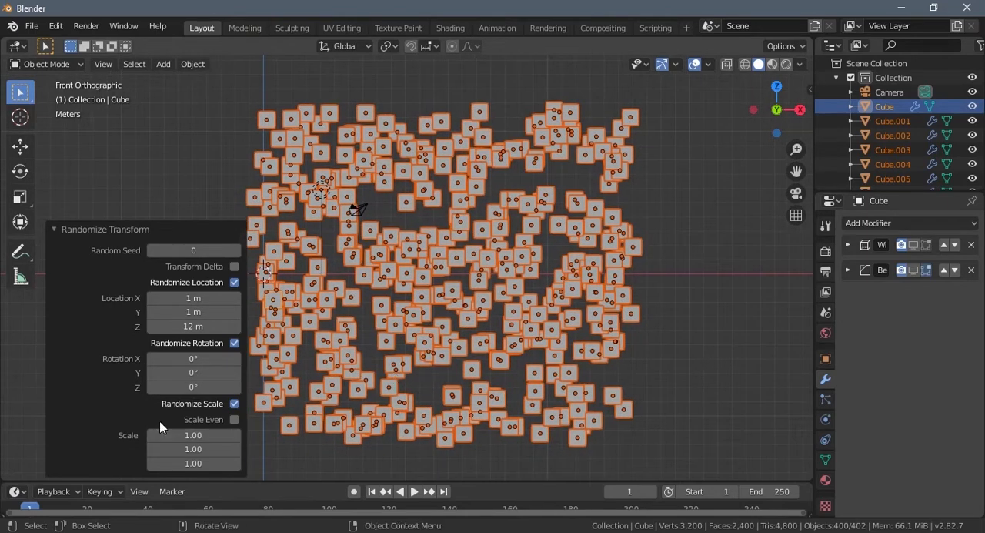
left_click_drag(196, 329, 244, 328)
middle_click_drag(371, 307, 453, 349)
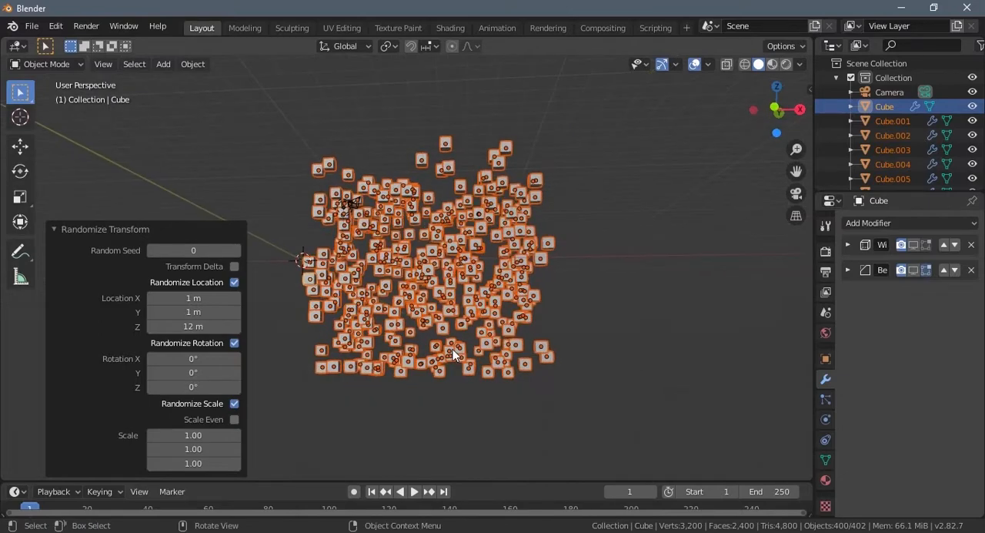
left_click(635, 366)
- Select the light and move it outside the cube cluster, to about X 7.26, Y -4.84, Z 11.15
middle_click_drag(609, 308, 418, 432)
left_click(458, 254)
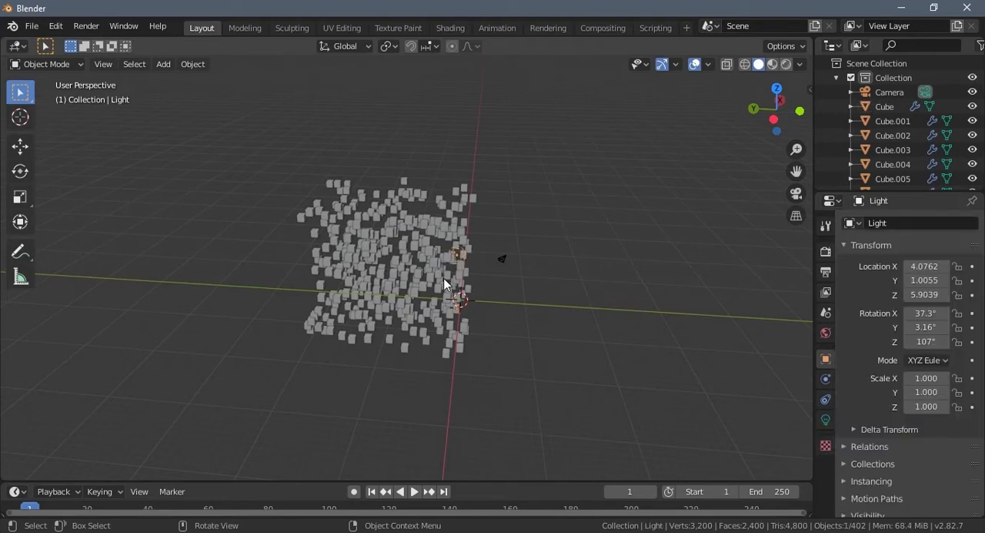
key("g")
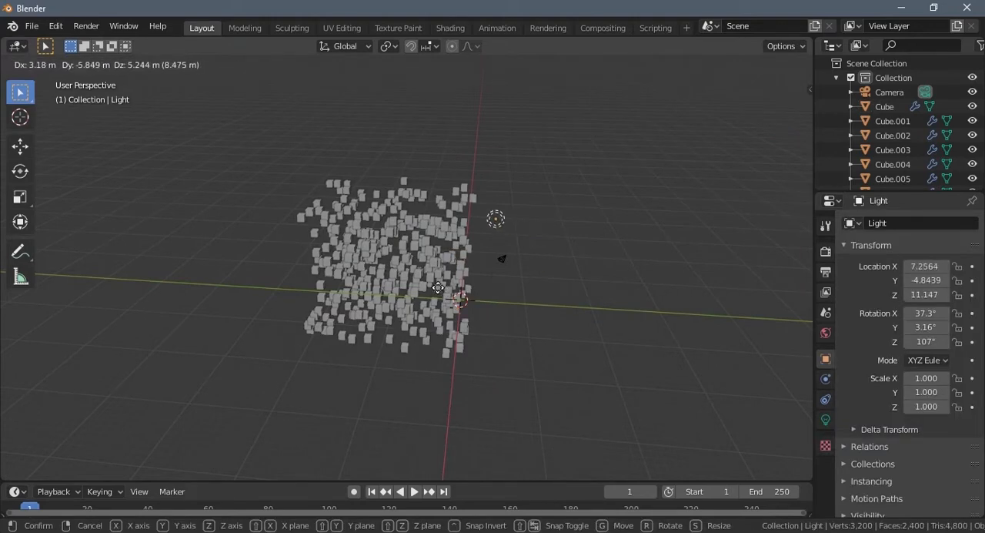
left_click(467, 333)
- Select all the scattered cubes and run Randomize Transform on them again
middle_click_drag(467, 333, 479, 308)
scroll(479, 308, "up", 1)
left_click_drag(235, 149, 491, 397)
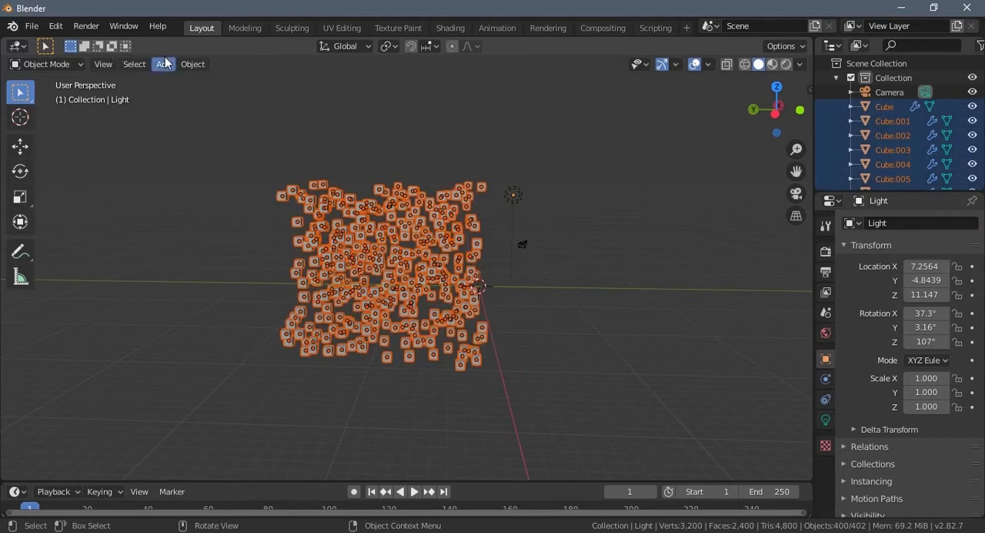
left_click(192, 65)
mouse_move(219, 81)
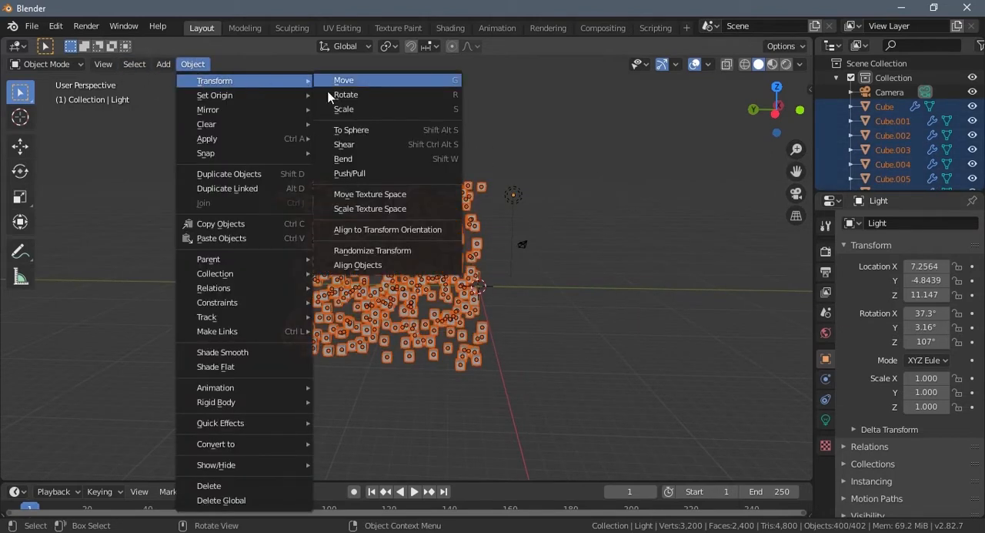
left_click(351, 253)
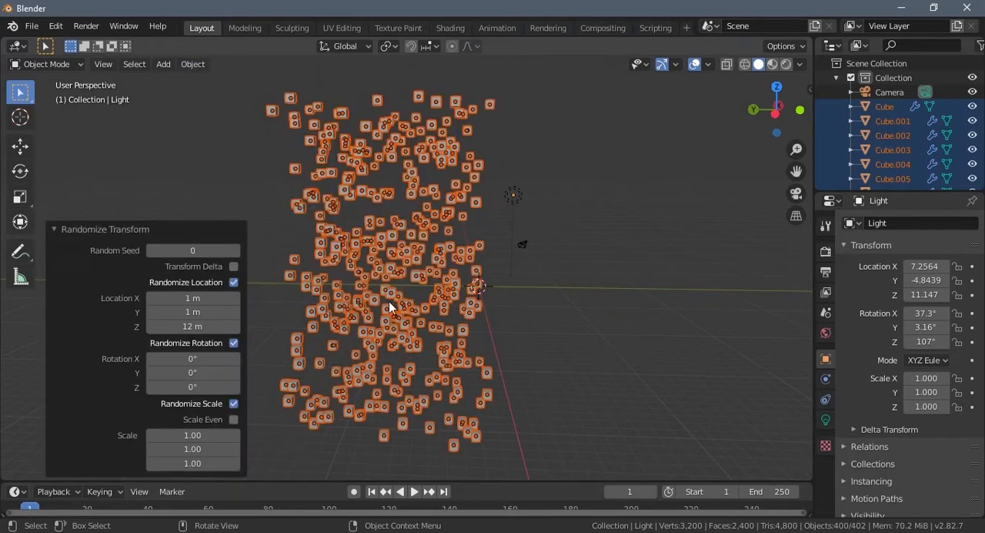
- Set the randomized location to 0 m on X, Y and Z
left_click(181, 297)
key("Tab")
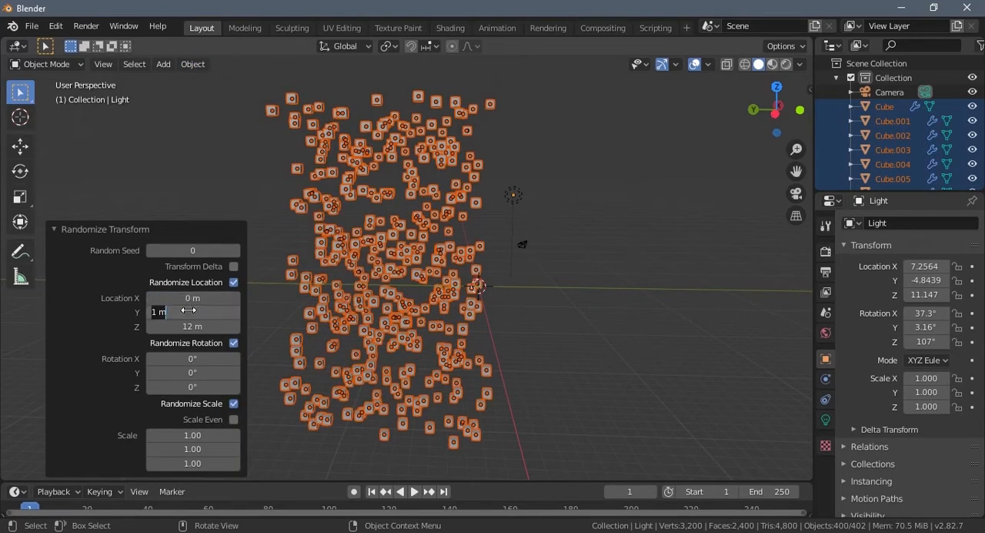
key("Return")
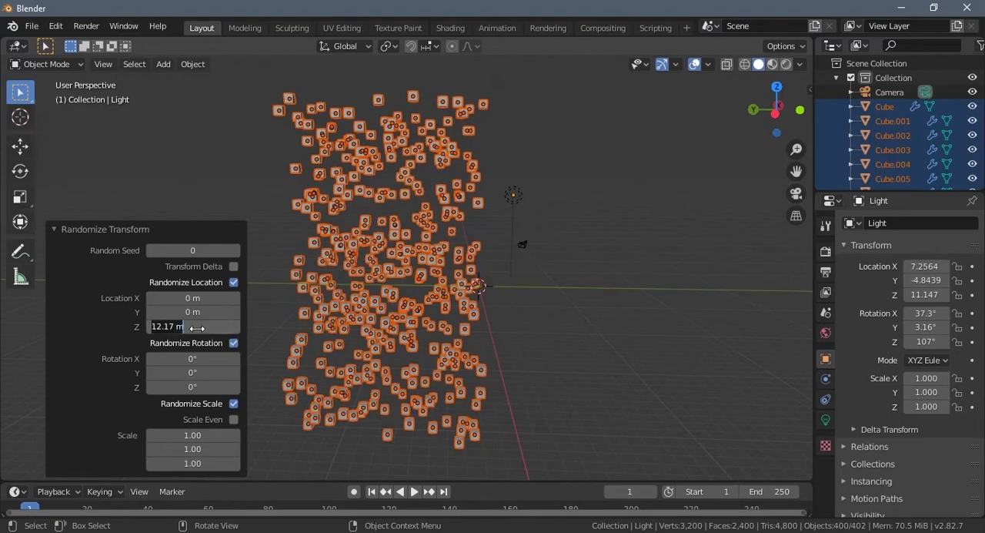
left_click(199, 327)
type("0")
key("Return")
- Set the randomized rotation of the cubes to 15° on X, Y and Z
middle_click_drag(403, 269, 244, 373)
scroll(354, 331, "up", 8)
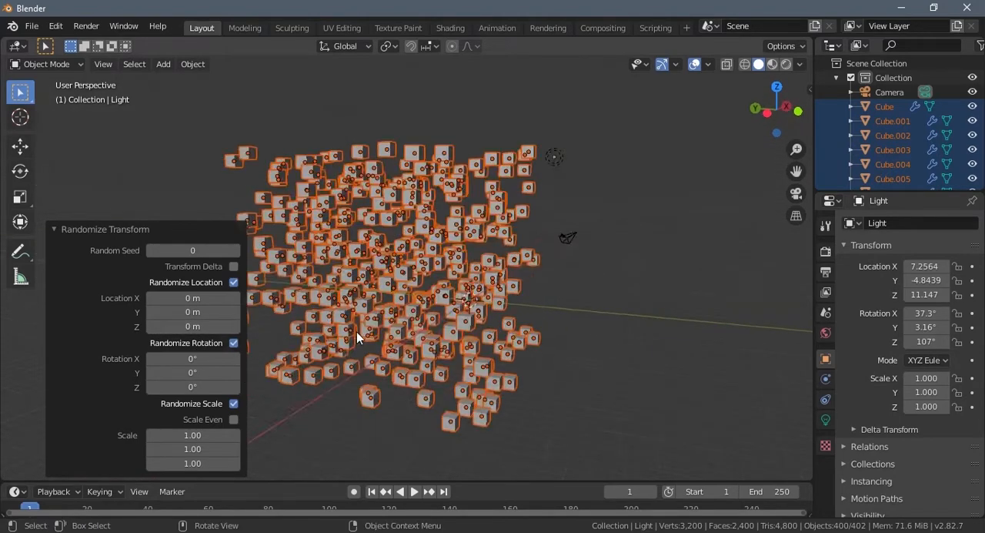
left_click_drag(184, 358, 257, 360)
left_click(188, 360)
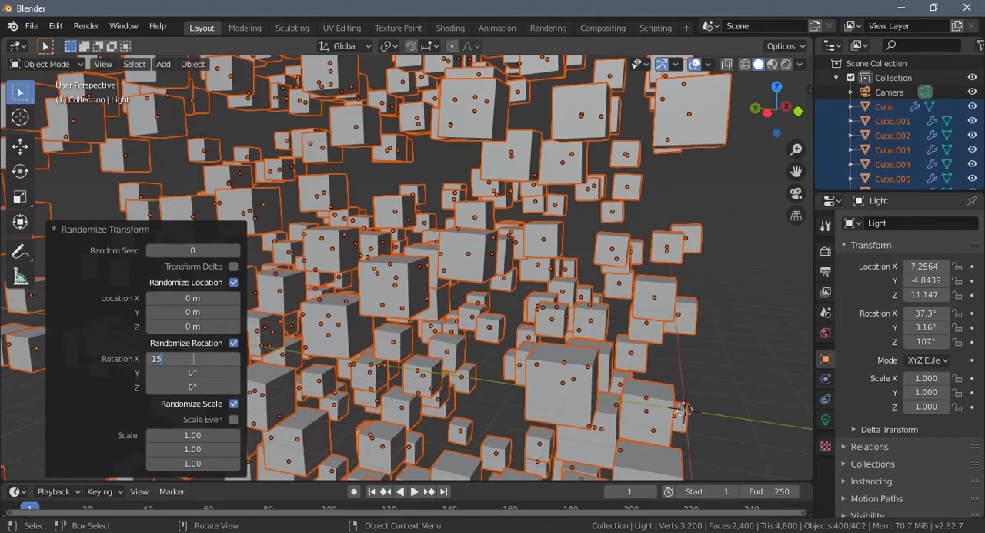
type("15")
key("Return")
left_click(194, 374)
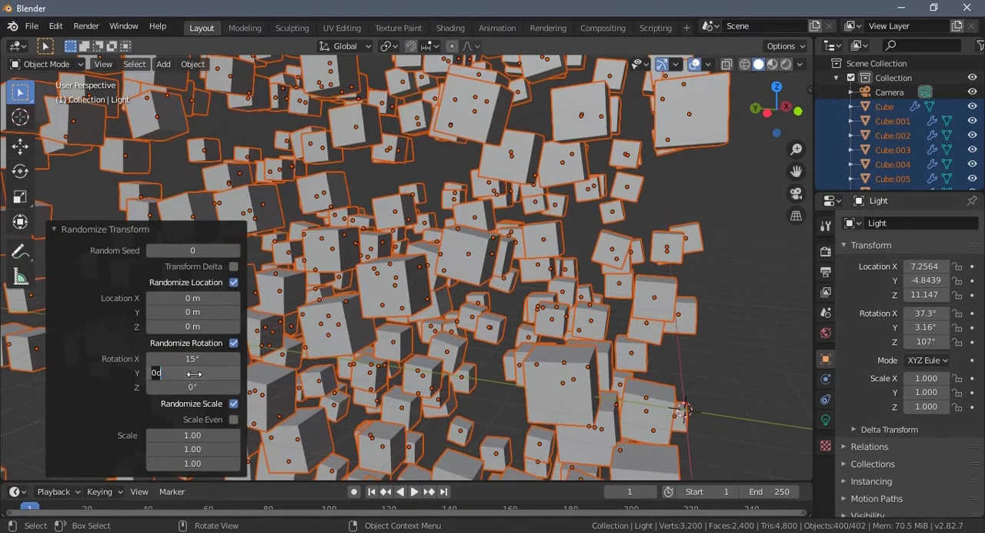
key("Return")
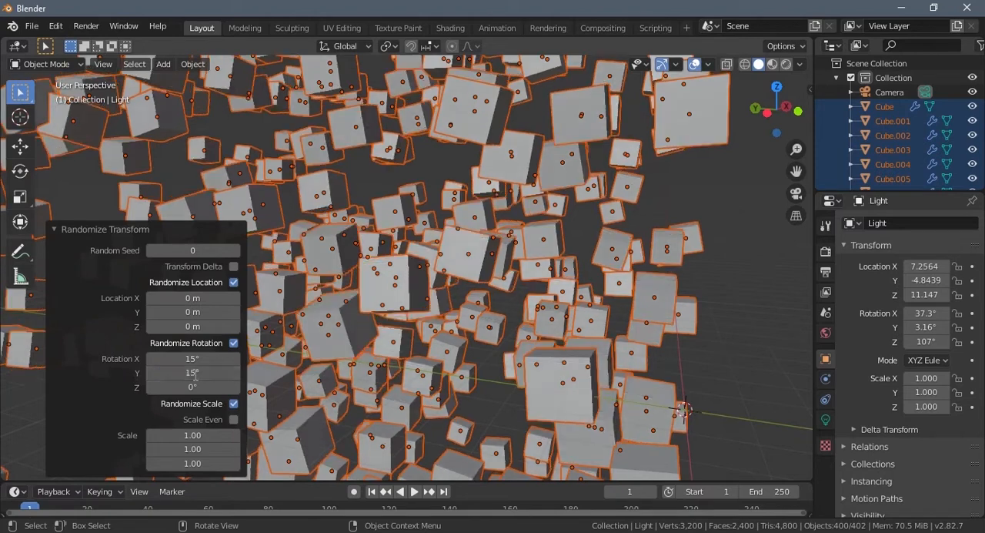
left_click(198, 388)
type("15")
key("Return")
- Try a randomized scale of 2.00 on the X and Y axes of the cubes
scroll(452, 424, "down", 6)
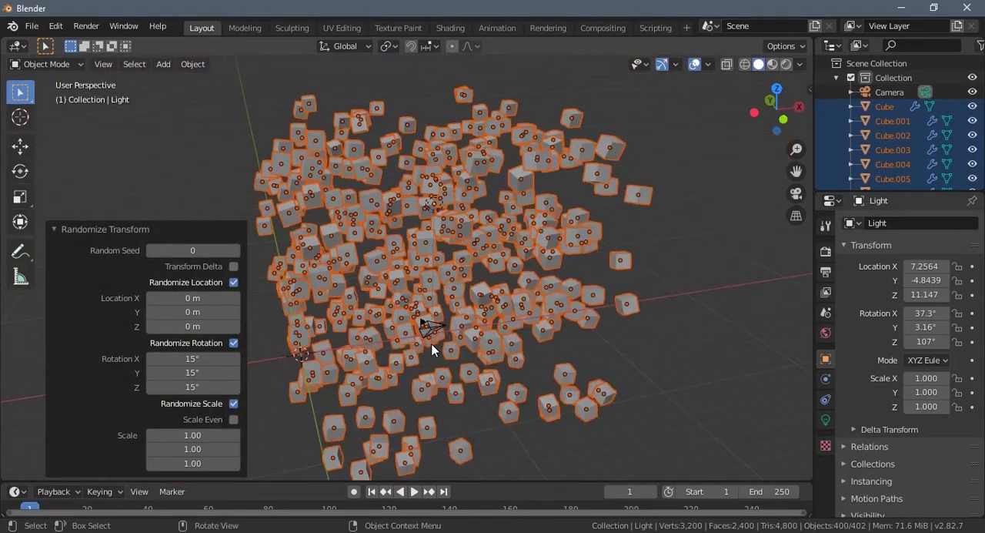
middle_click_drag(432, 351, 504, 315)
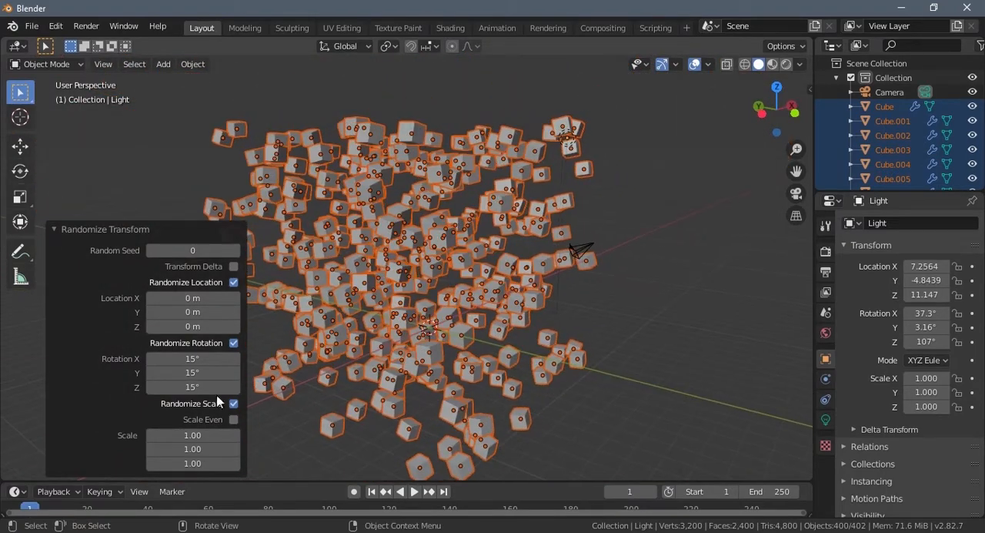
left_click_drag(204, 433, 177, 437)
left_click(176, 437)
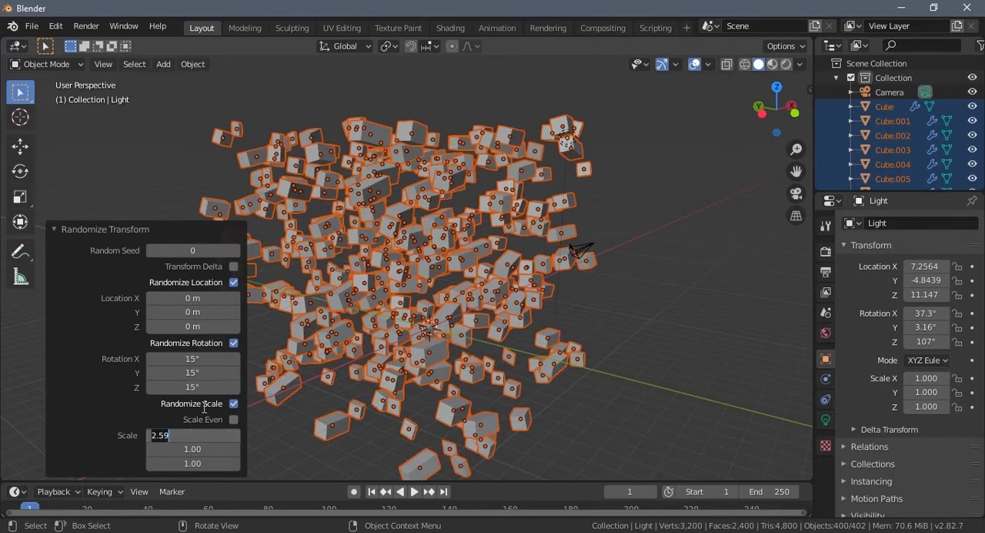
type("2")
left_click(193, 446)
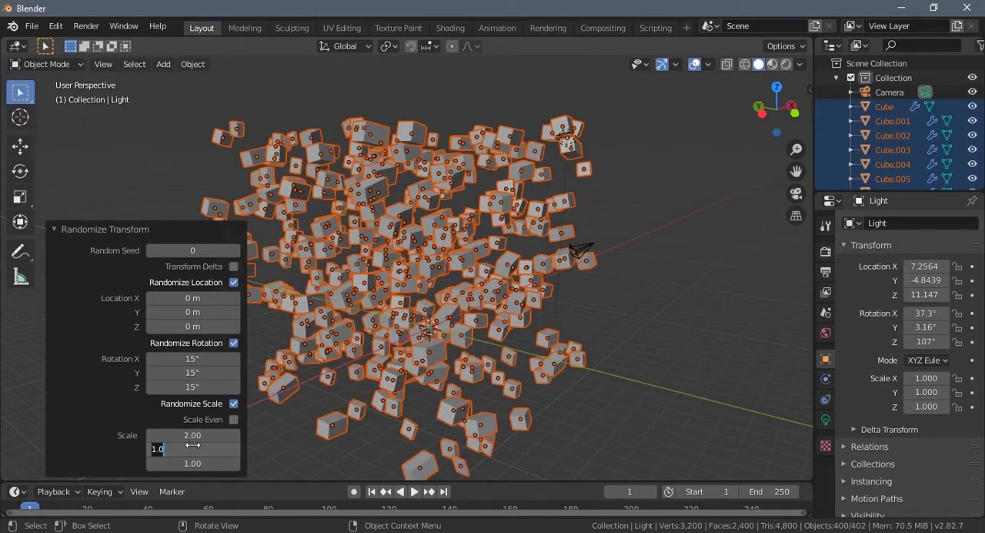
key("Return")
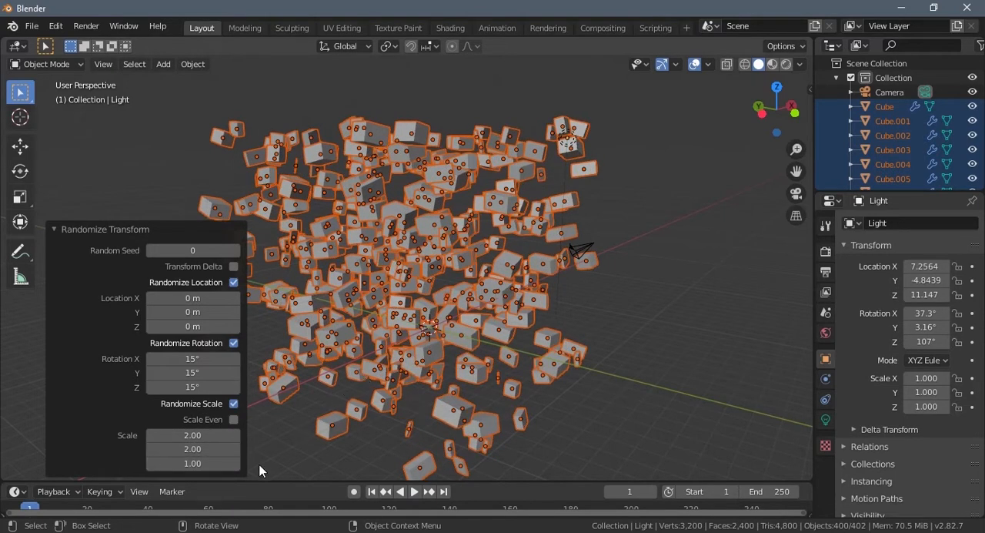
- Set the randomized scale to 1.30 on all three axes and deselect the cubes
left_click(202, 432)
type("1.3")
key("Return")
left_click(210, 448)
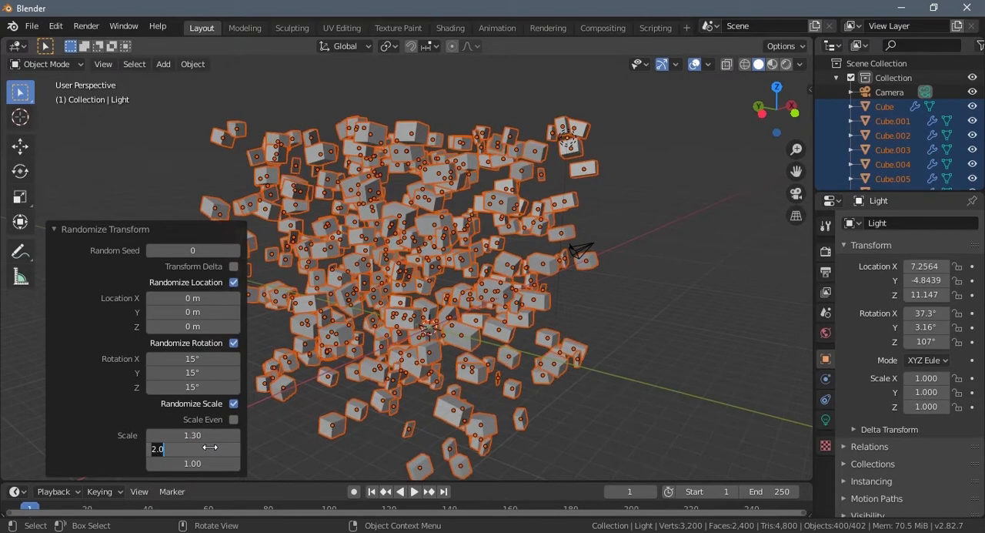
type("1.3")
key("Return")
left_click(204, 462)
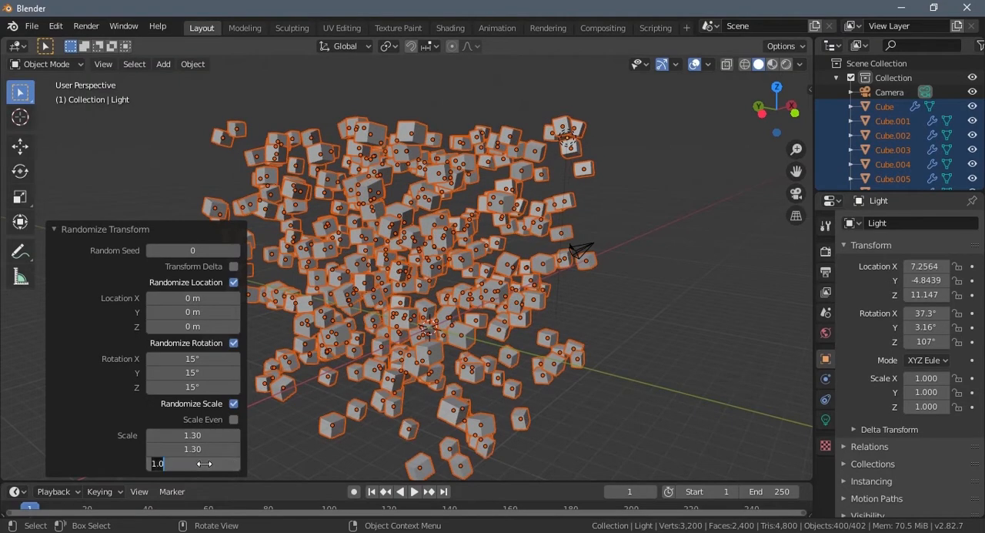
type("1.3")
key("Return")
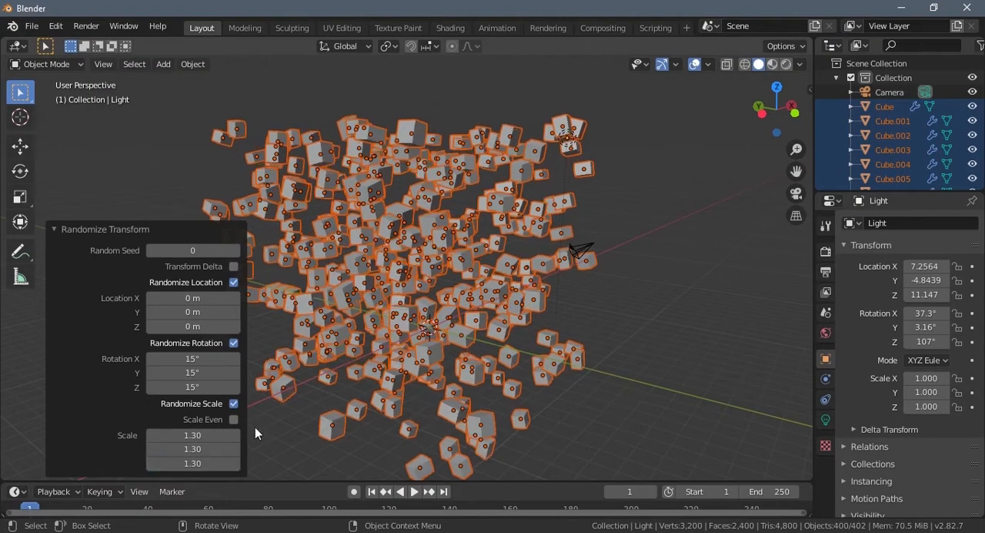
middle_click_drag(342, 235, 463, 268)
left_click(604, 343)
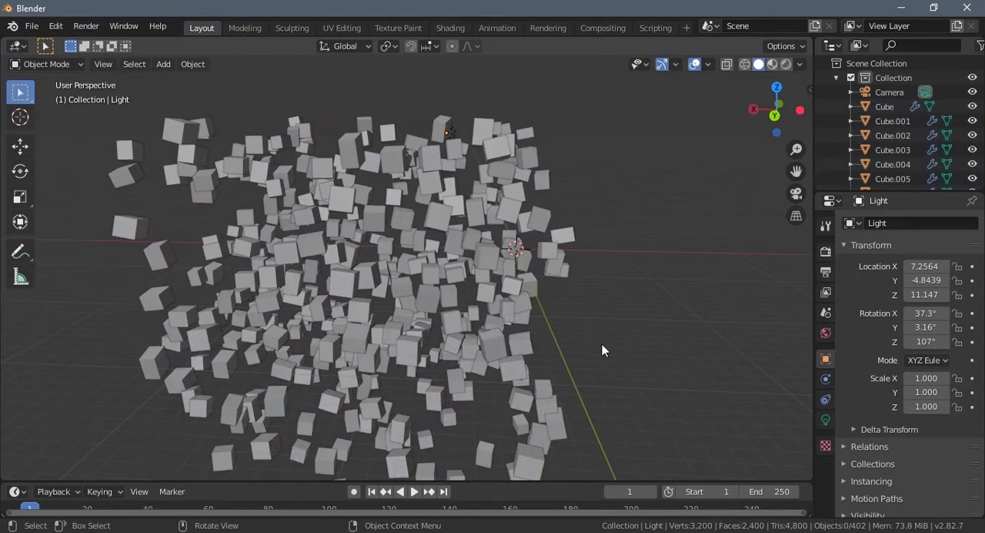
- In camera view, select the camera and move it about 1.58 m on X and 0.38 m on Y
middle_click_drag(604, 343, 461, 378)
key("KP_7")
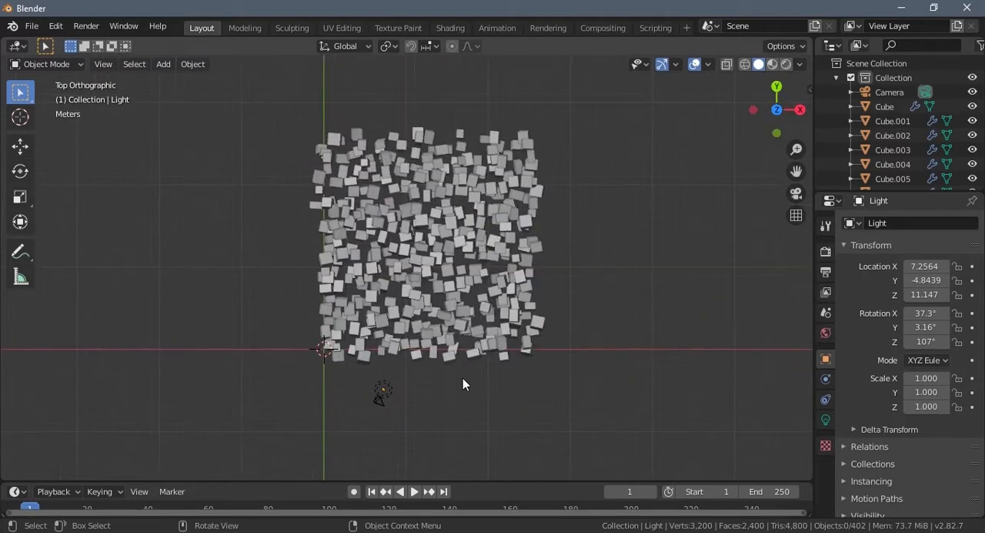
scroll(498, 331, "up", 2)
middle_click_drag(491, 335, 492, 342, "shift")
key("KP_0")
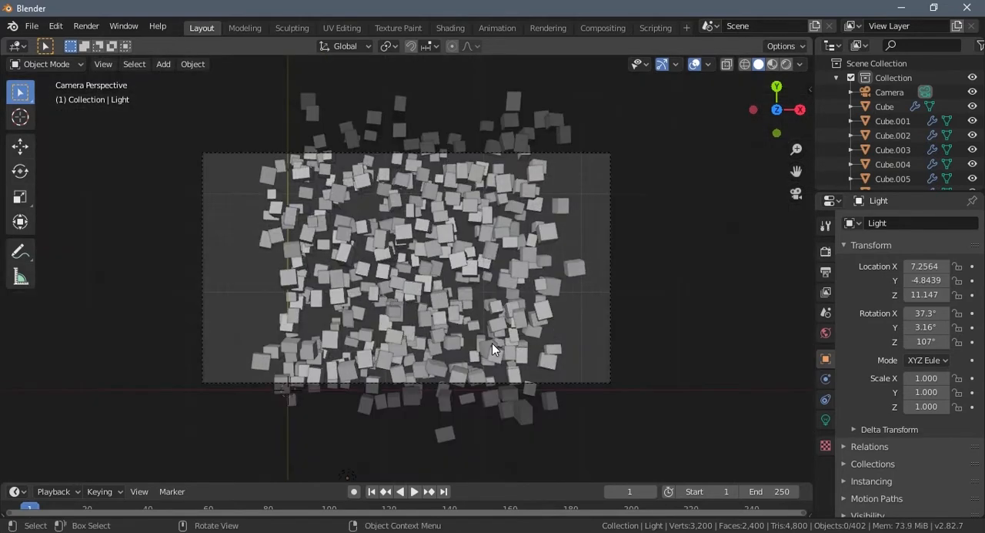
left_click(454, 384)
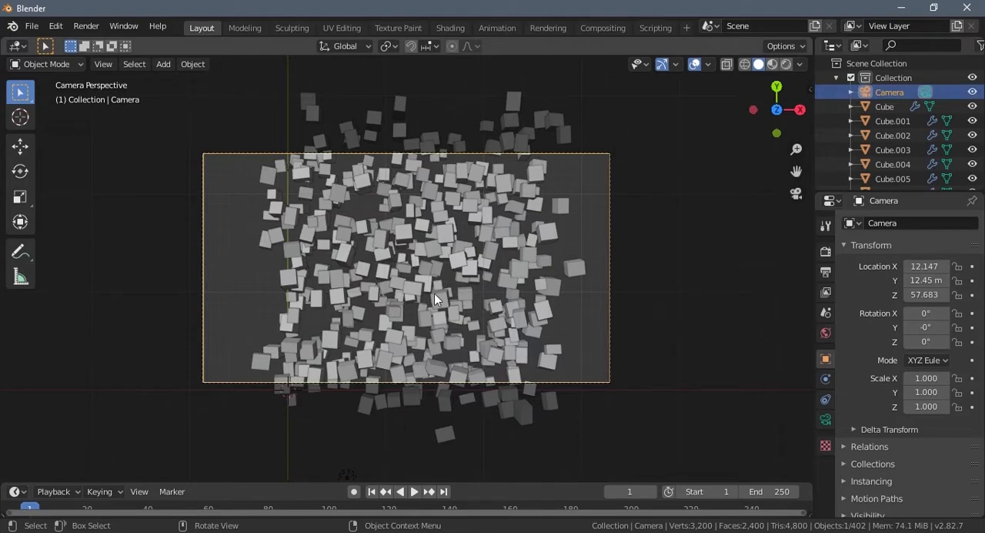
key("g")
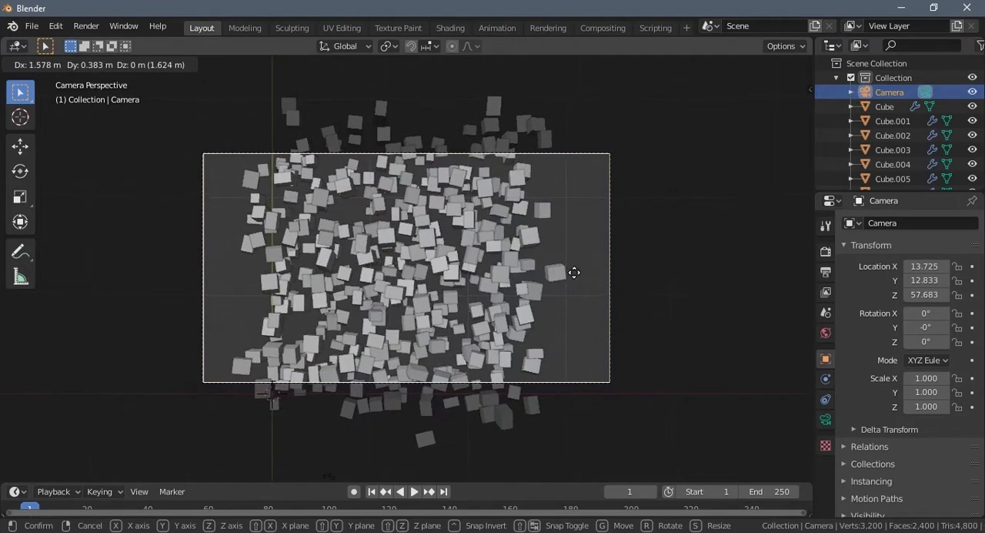
left_click(574, 272)
- Move the camera about -33.2 m along its local Z axis, closer to the cubes
key("g")
key("z")
key("z")
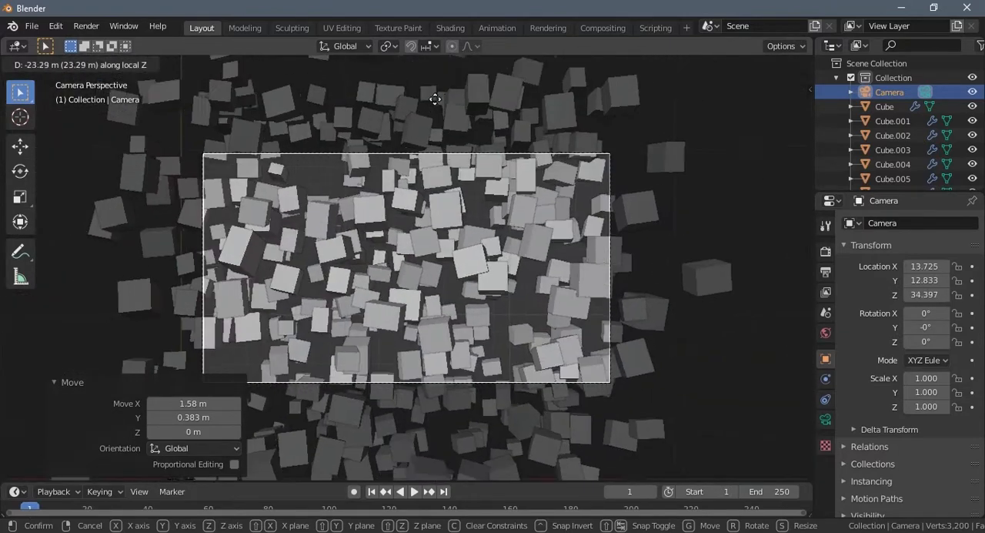
left_click(440, 313)
- Lower the camera a further 11.8 m or so along the global Z axis, to the upper edge of the cube cluster
middle_click_drag(440, 313, 415, 231)
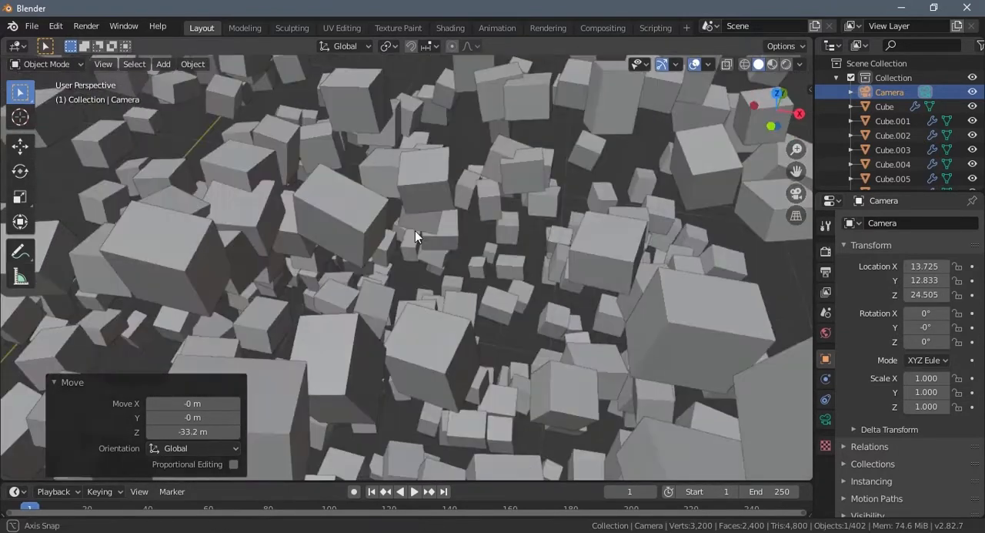
scroll(415, 230, "down", 10)
key("g")
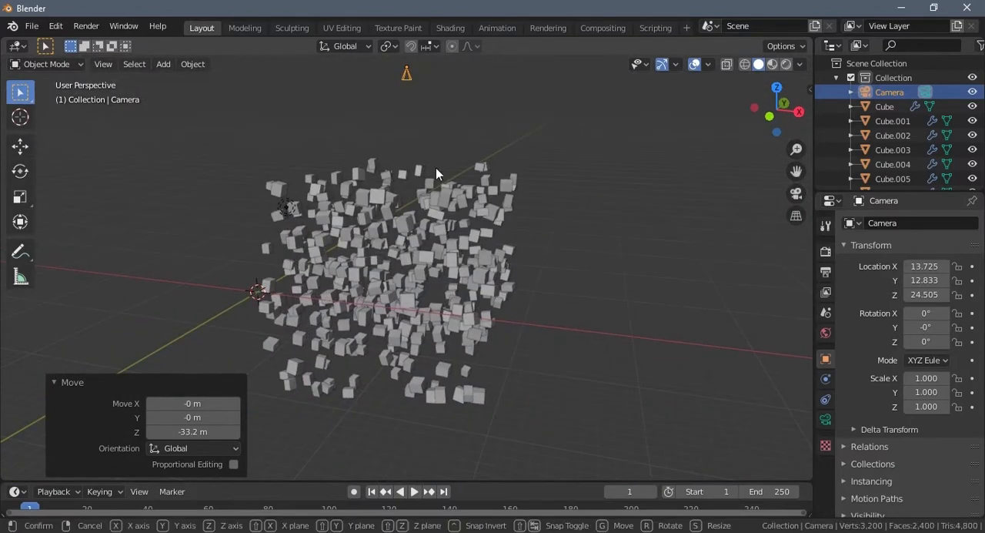
key("z")
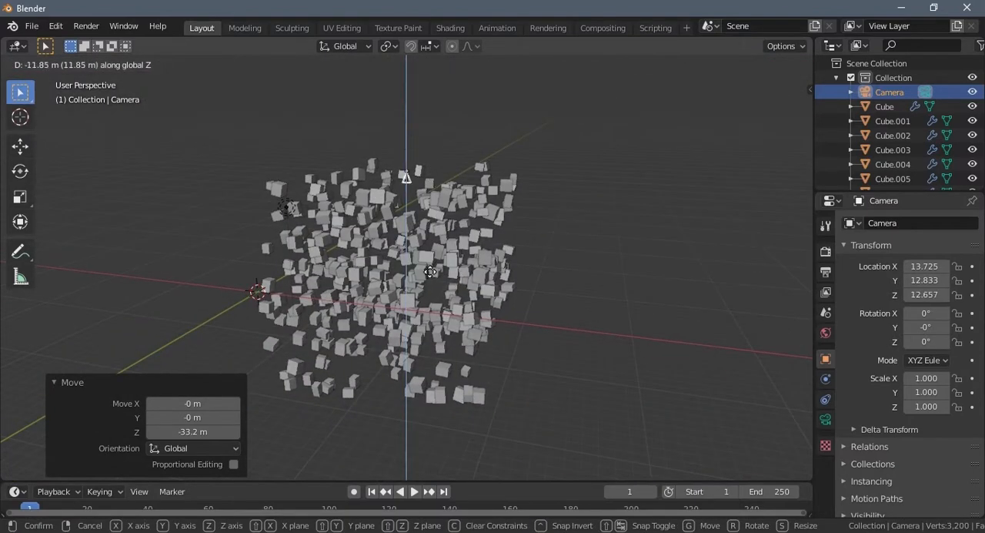
left_click(431, 272)
- In the front view, move the camera about -1.42 m on X and 0.58 m on Z
key("KP_1")
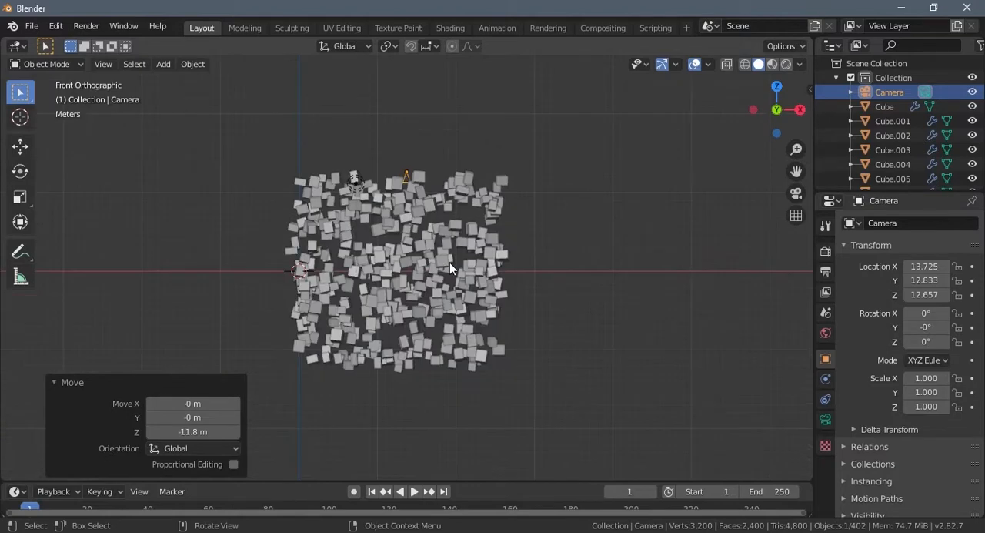
scroll(450, 263, "up", 4)
middle_click_drag(423, 229, 478, 259, "shift")
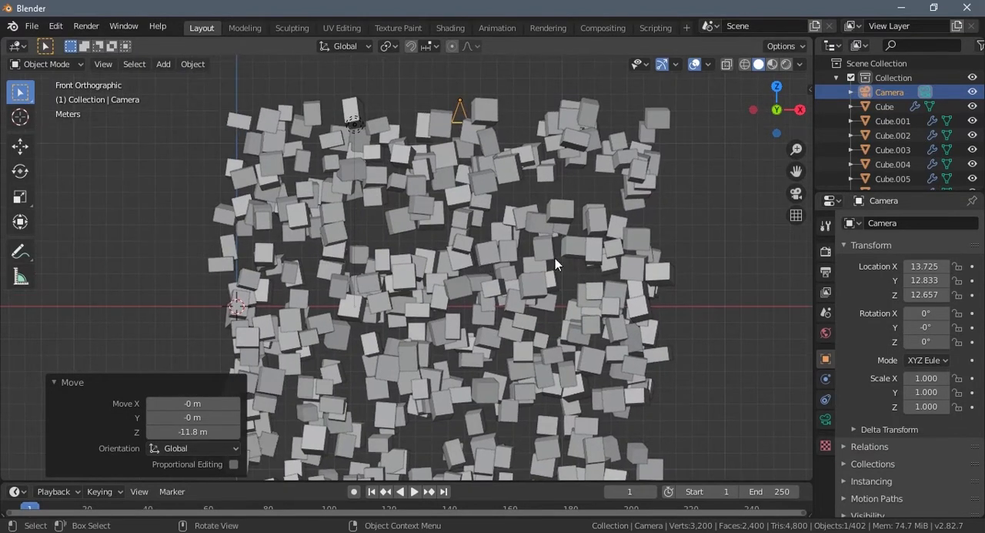
key("g")
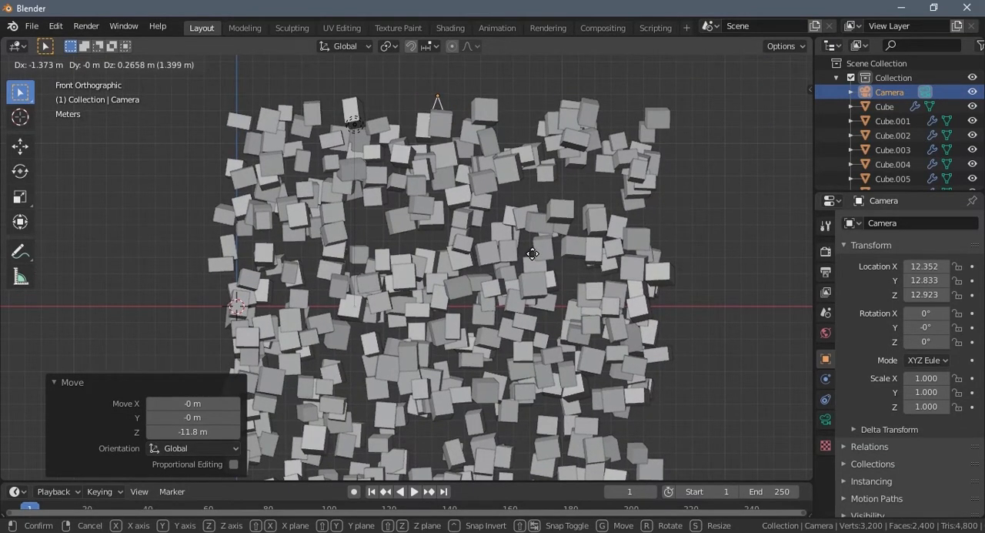
left_click(533, 254)
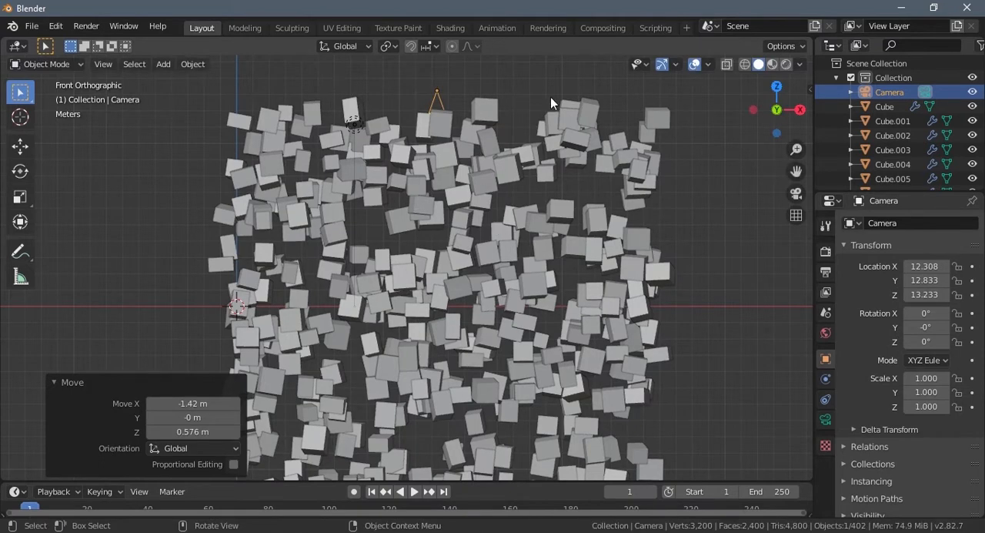
- Lower the camera about 0.49 m along Z and check the framing through the camera
key("g")
key("z")
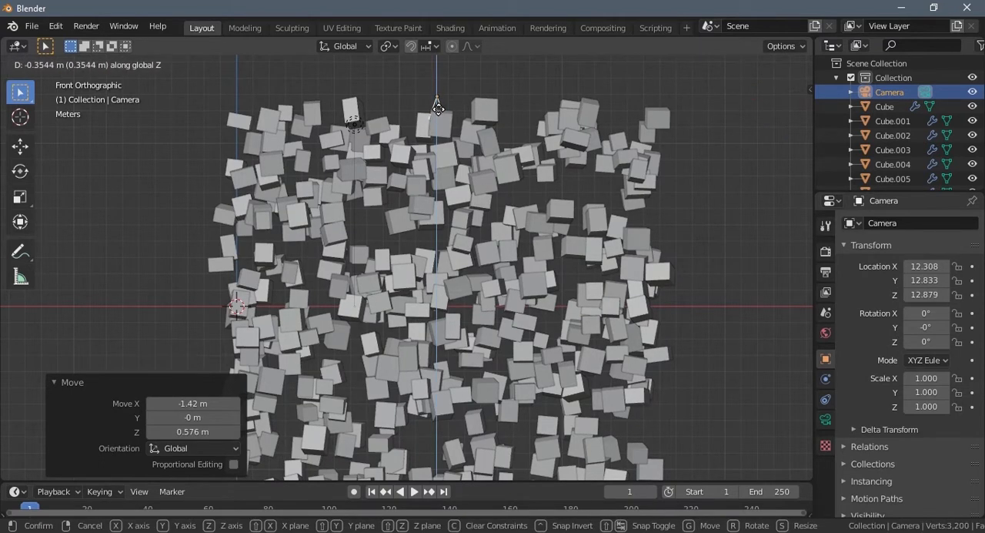
left_click(437, 112)
middle_click_drag(472, 124, 453, 336)
key("KP_0")
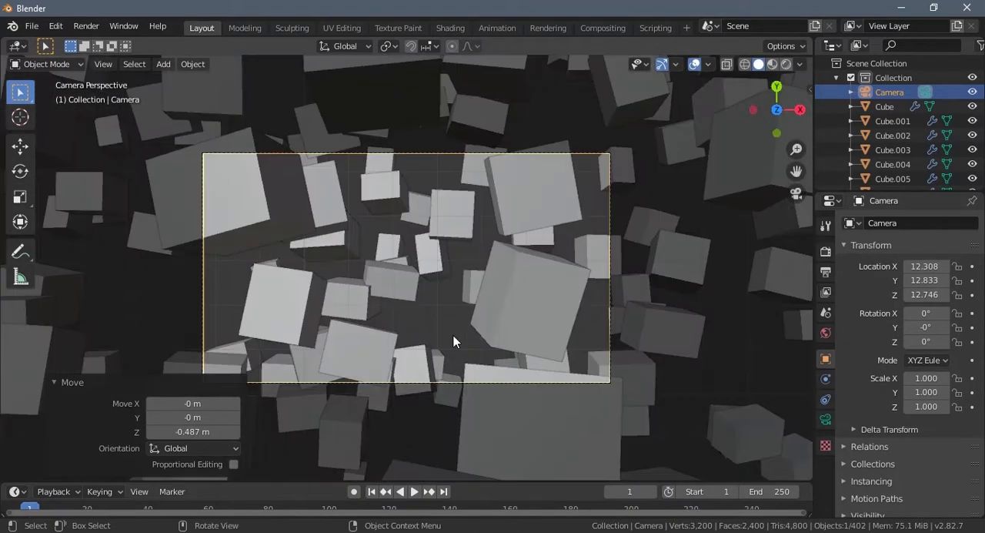
scroll(453, 338, "up", 2)
scroll(454, 339, "down", 4)
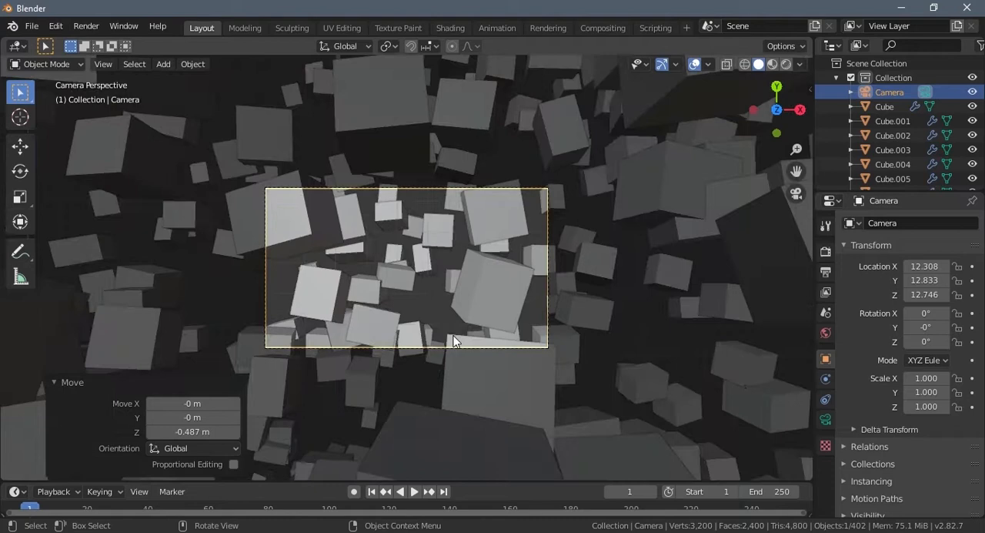
scroll(453, 341, "up", 2)
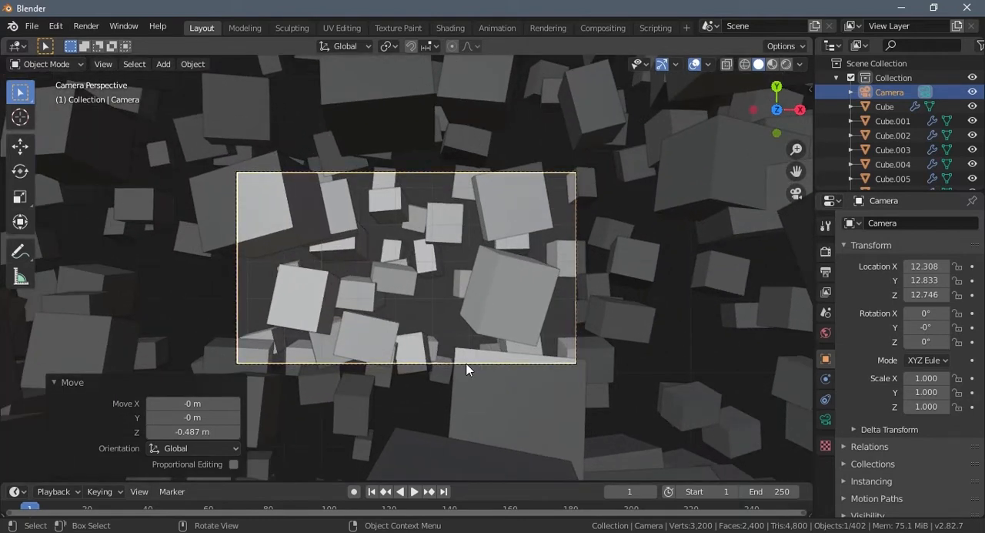
- Reselect the camera and widen its lens to a focal length of 26 mm
left_click(466, 369)
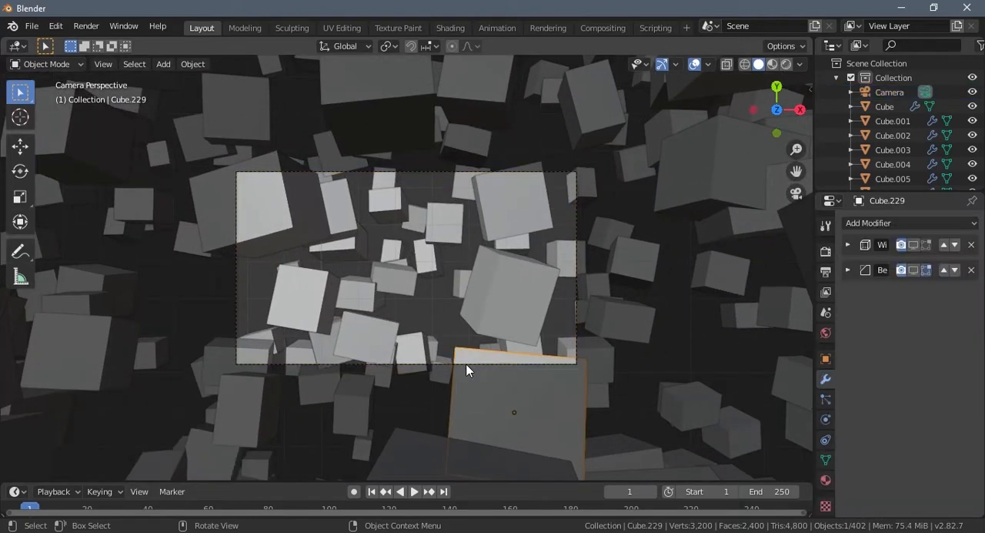
left_click(467, 367)
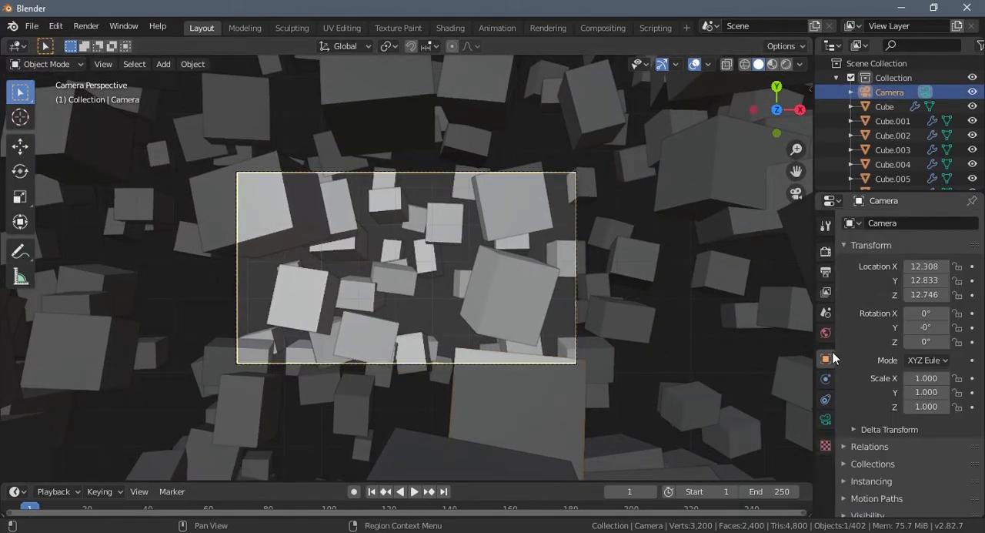
left_click(826, 422)
left_click_drag(936, 293, 909, 298)
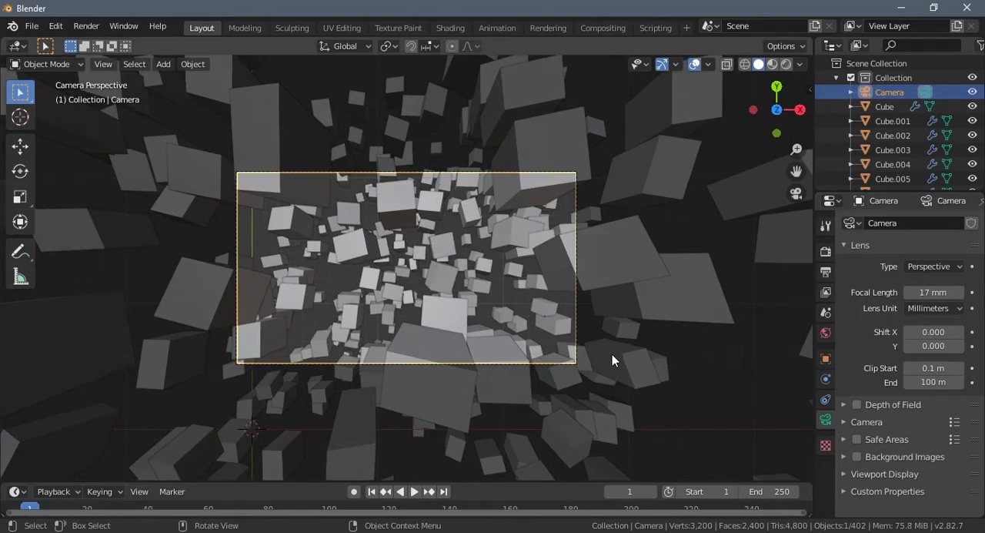
left_click_drag(930, 291, 946, 293)
- Annotate the front view with a triangle from the camera to the lower edge of the cubes, marking its field of view
middle_click_drag(616, 339, 582, 301)
scroll(609, 340, "down", 3)
scroll(586, 300, "down", 3)
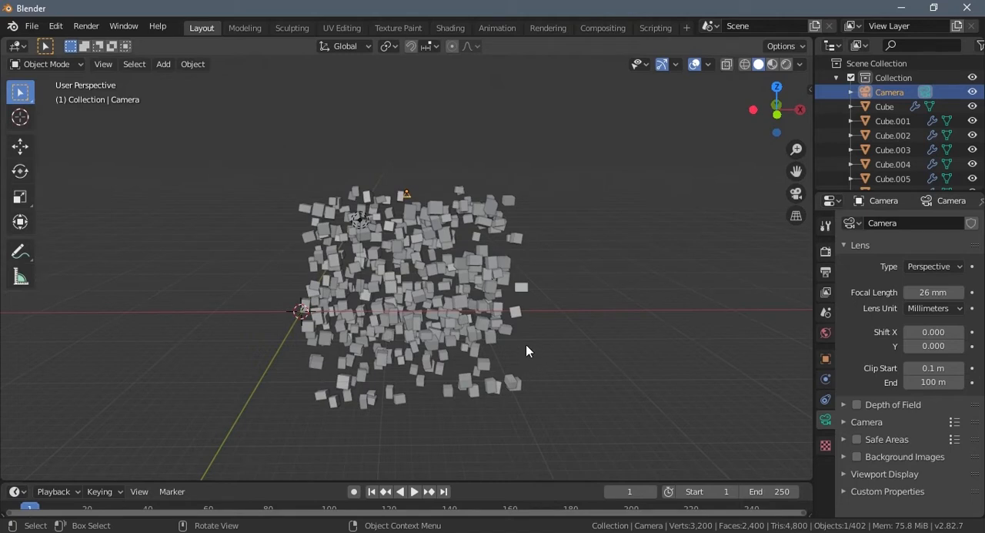
middle_click_drag(520, 358, 508, 338)
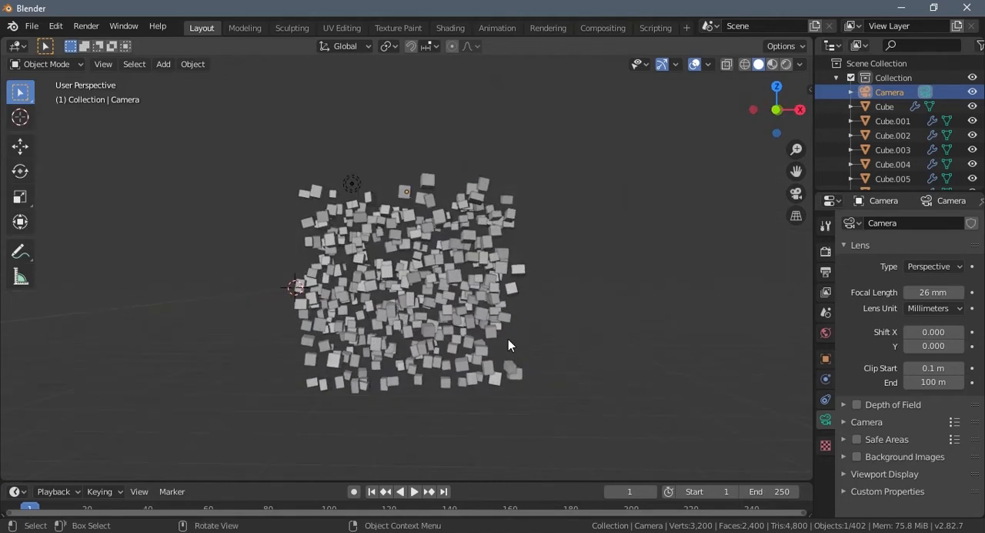
key("KP_7")
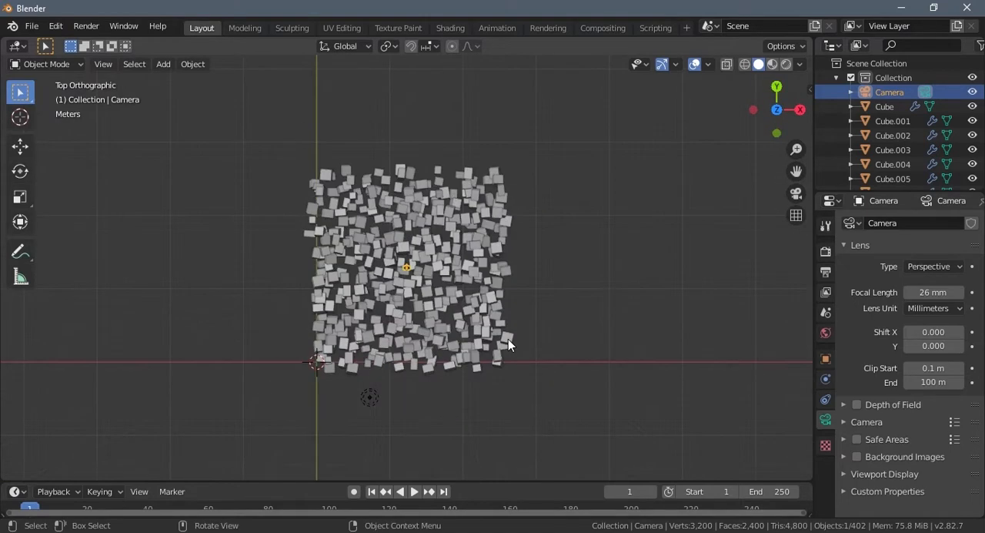
key("KP_1")
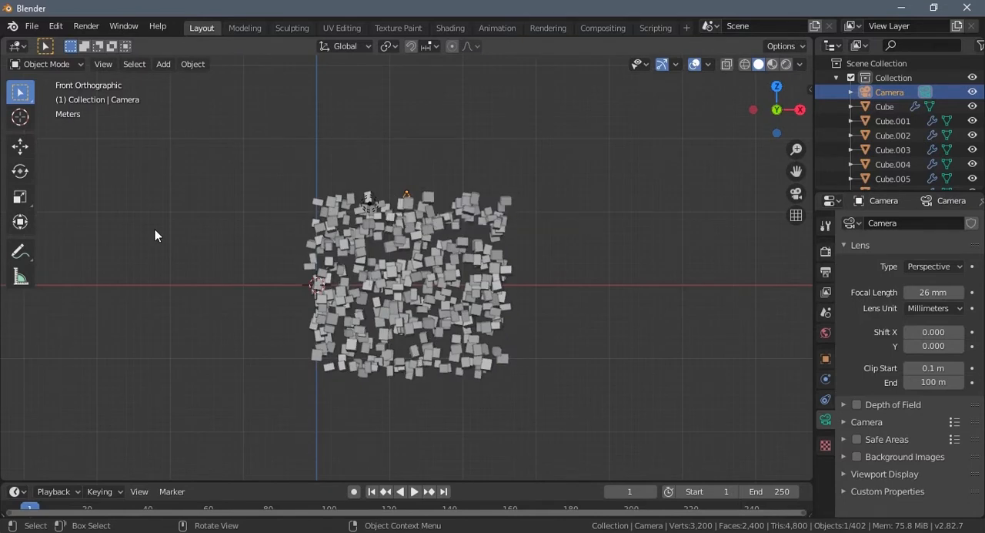
left_click(21, 253)
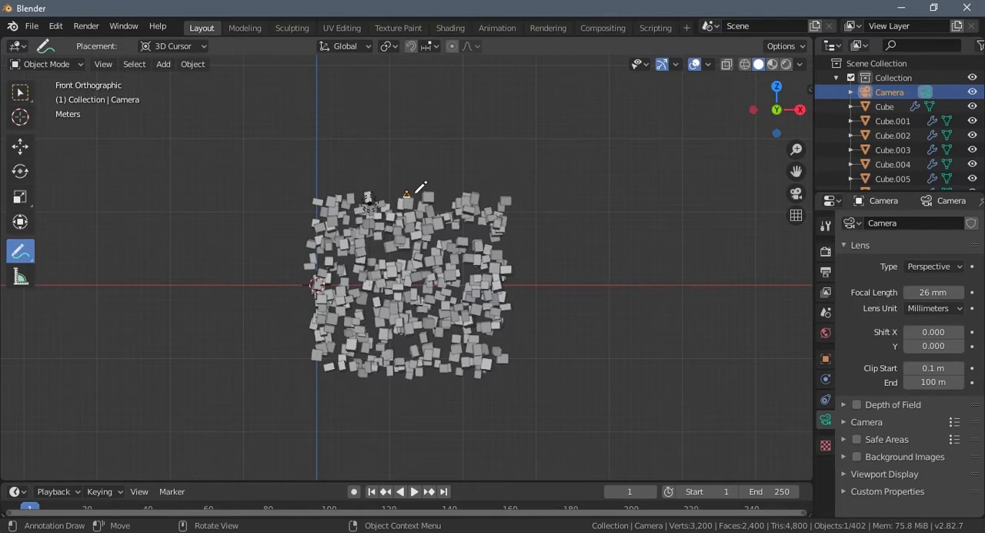
right_click(20, 252)
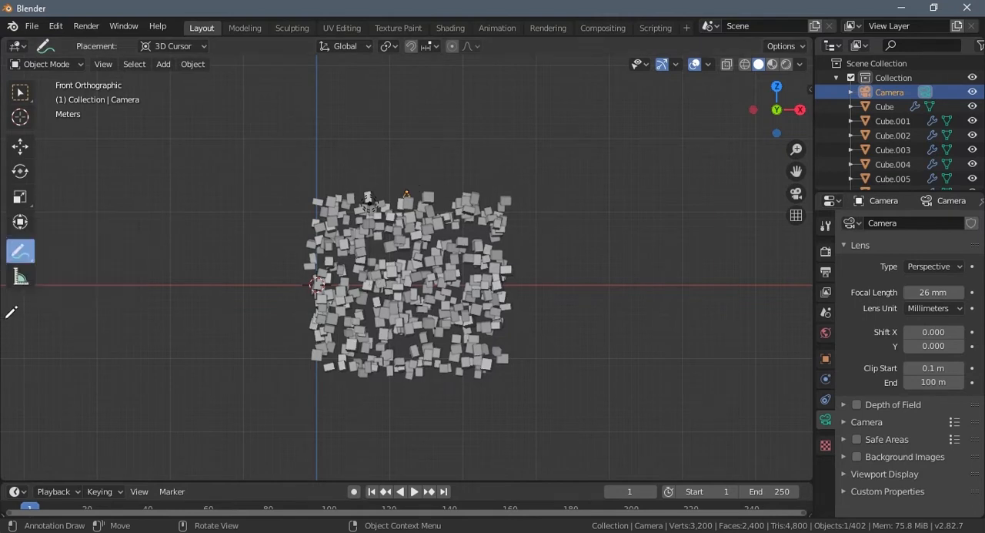
left_click_drag(1, 341, 6, 287)
left_click(21, 251)
left_click(90, 290)
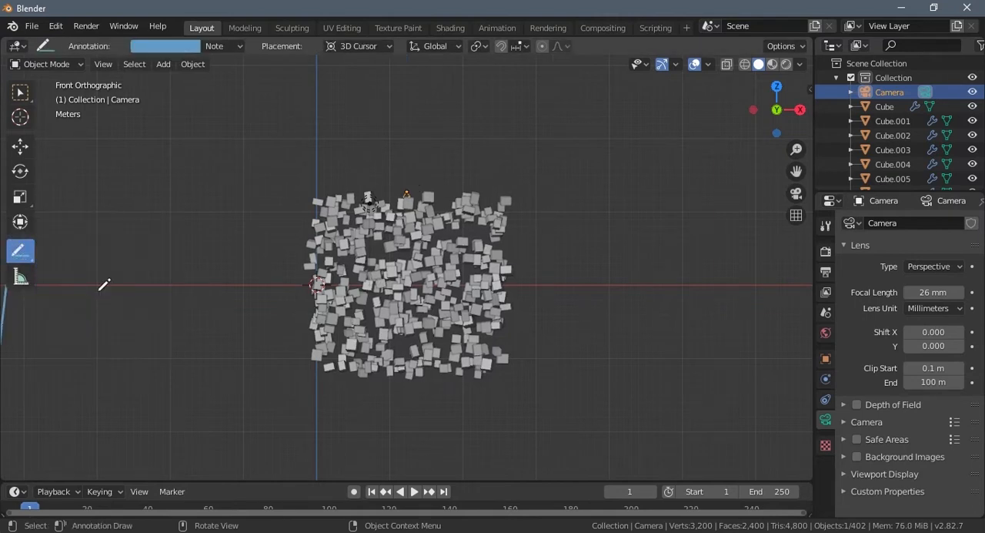
mouse_move(408, 192)
left_mouse_down()
mouse_move(451, 233)
mouse_move(450, 224)
left_mouse_up()
key("ctrl+z")
mouse_move(421, 200)
left_mouse_down()
mouse_move(546, 359)
mouse_move(509, 355)
left_mouse_up()
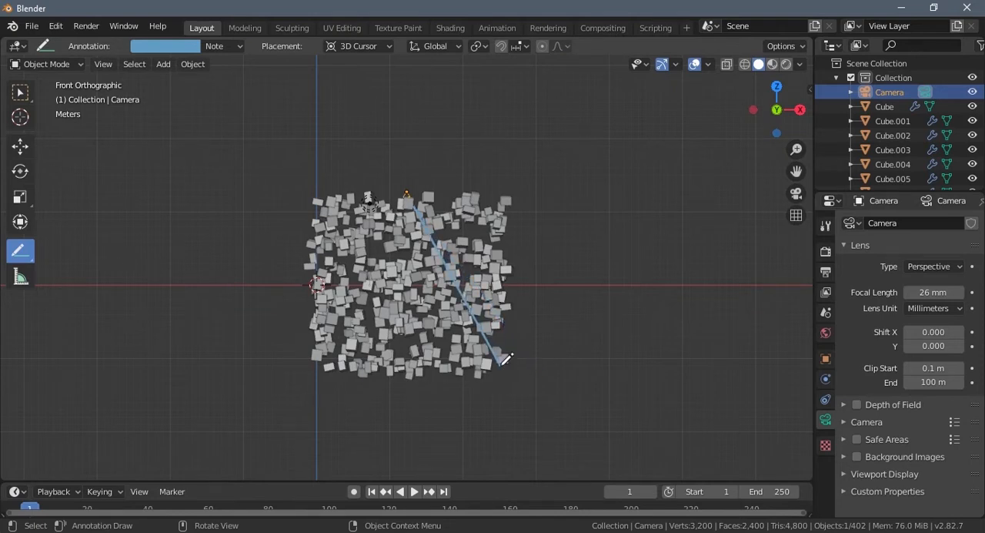
mouse_move(498, 366)
left_mouse_down()
mouse_move(322, 366)
mouse_move(406, 195)
left_mouse_up()
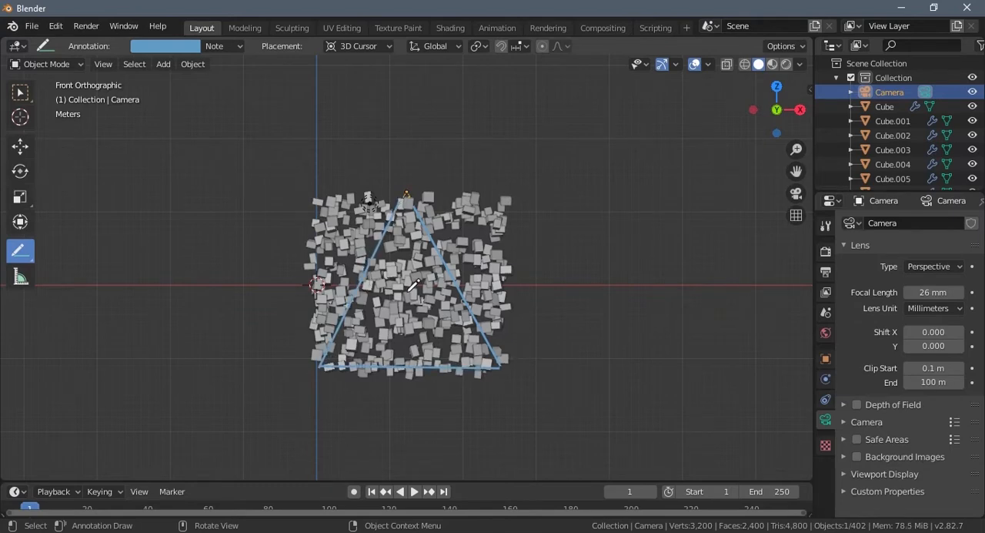
- Delete the Note annotation layer and return to the Select Box tool
key("n")
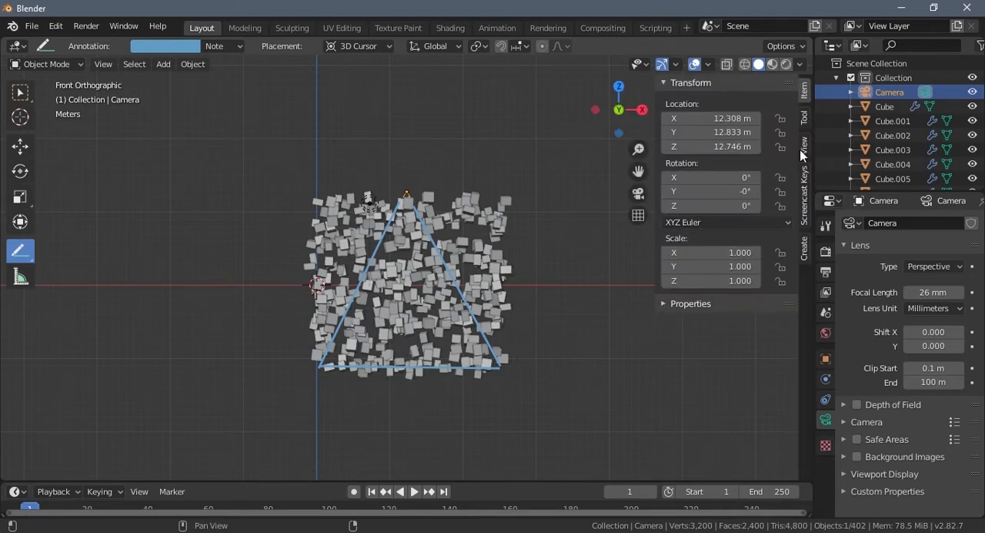
left_click(803, 147)
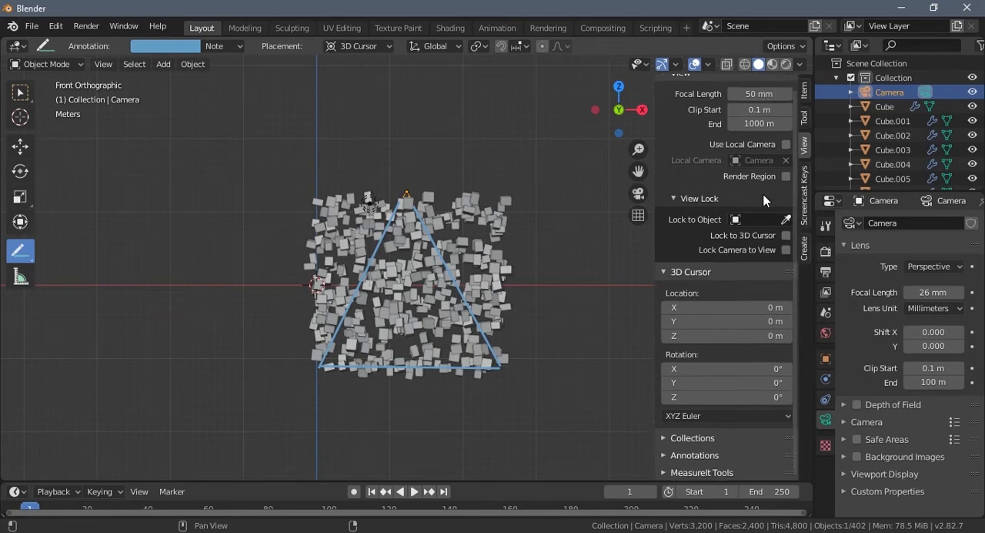
left_click(226, 50)
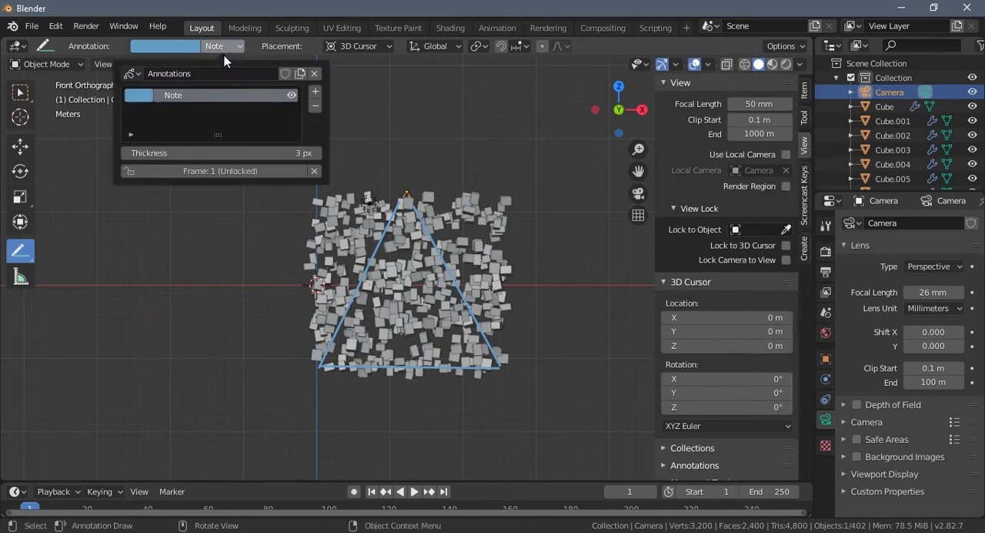
left_click(316, 105)
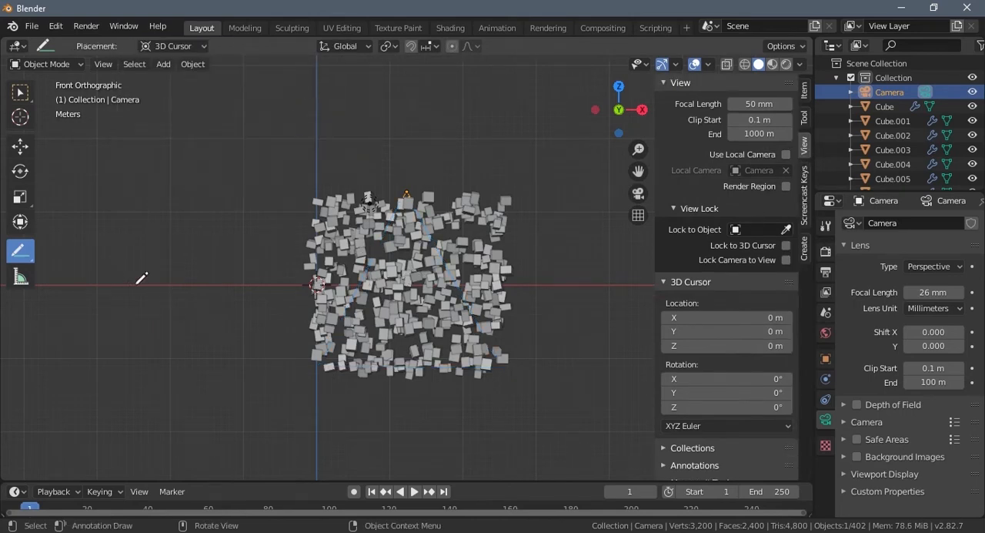
key("n")
left_click(20, 91)
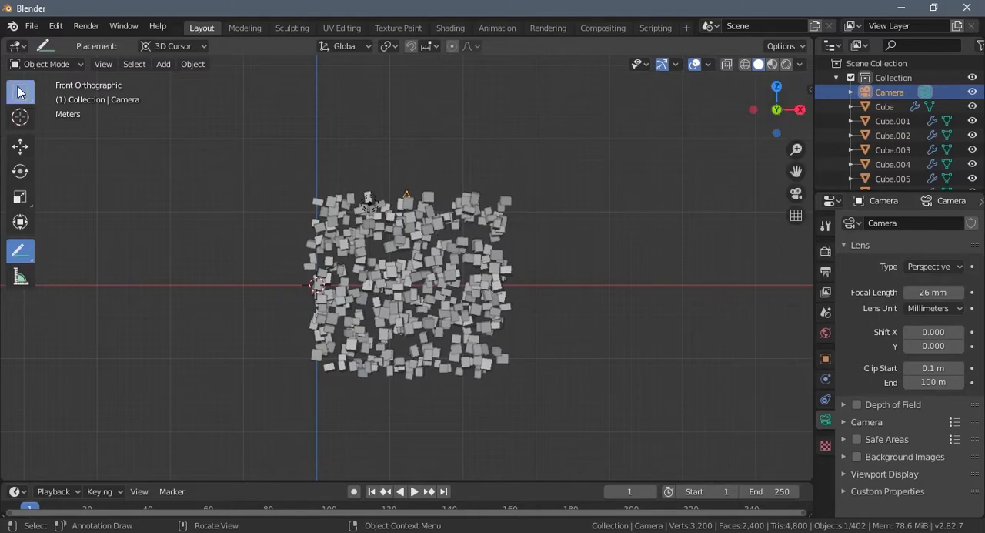
- Inspect the cube cluster in perspective and through the camera
middle_click_drag(318, 284, 419, 314)
scroll(419, 314, "up", 4)
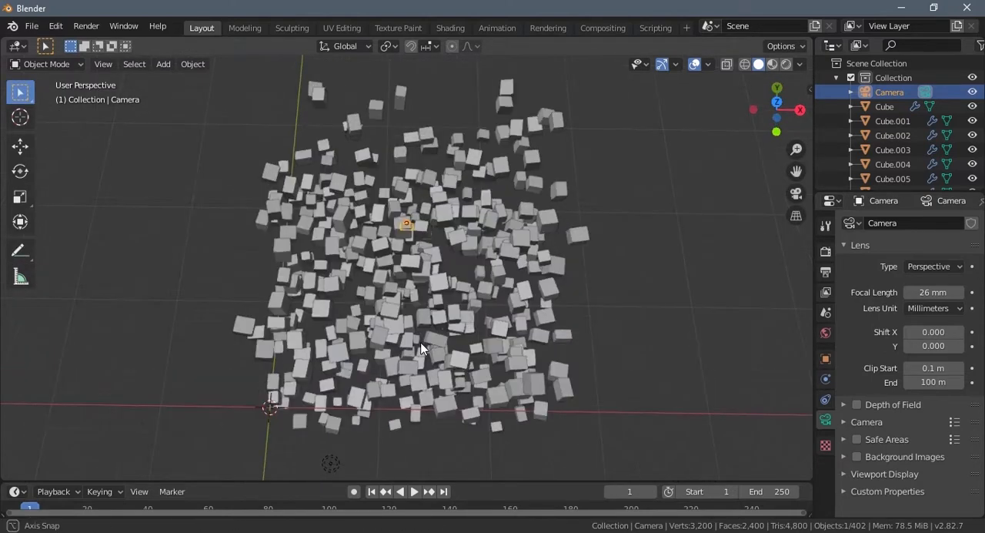
key("KP_0")
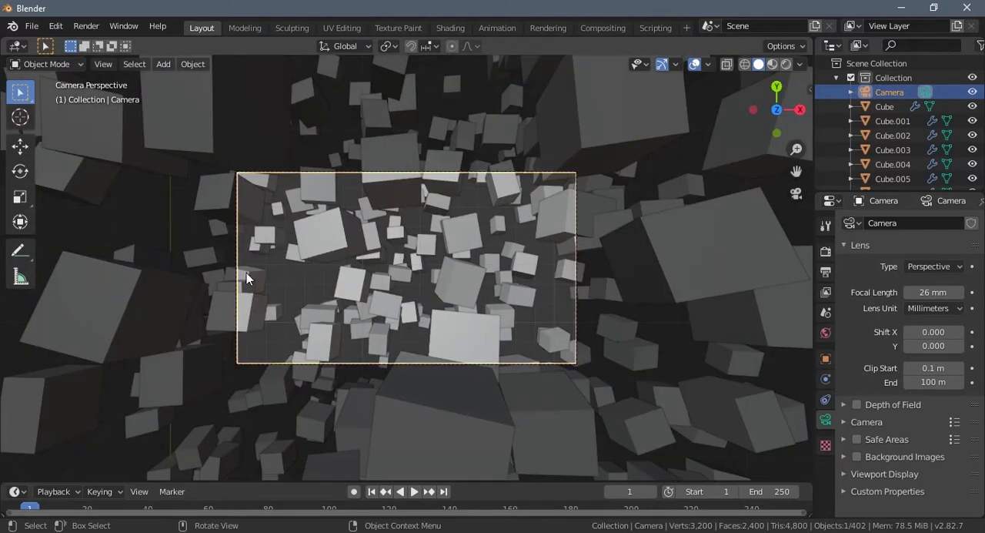
scroll(477, 348, "down", 2)
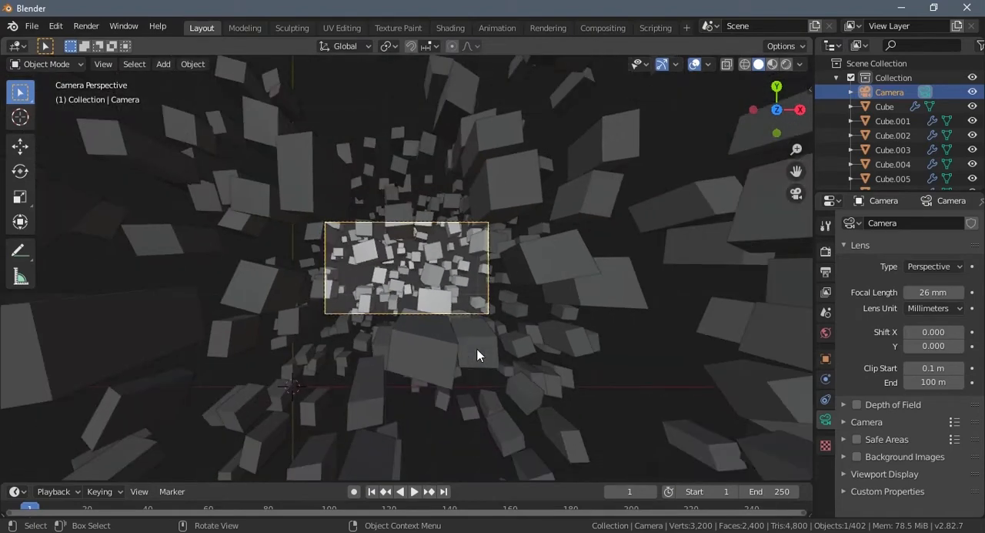
- Move the point light in the front view about 9.65 m in negative X and 6.39 m down, just outside the cubes
middle_click_drag(477, 349, 474, 238)
scroll(480, 323, "down", 8)
scroll(476, 348, "down", 5)
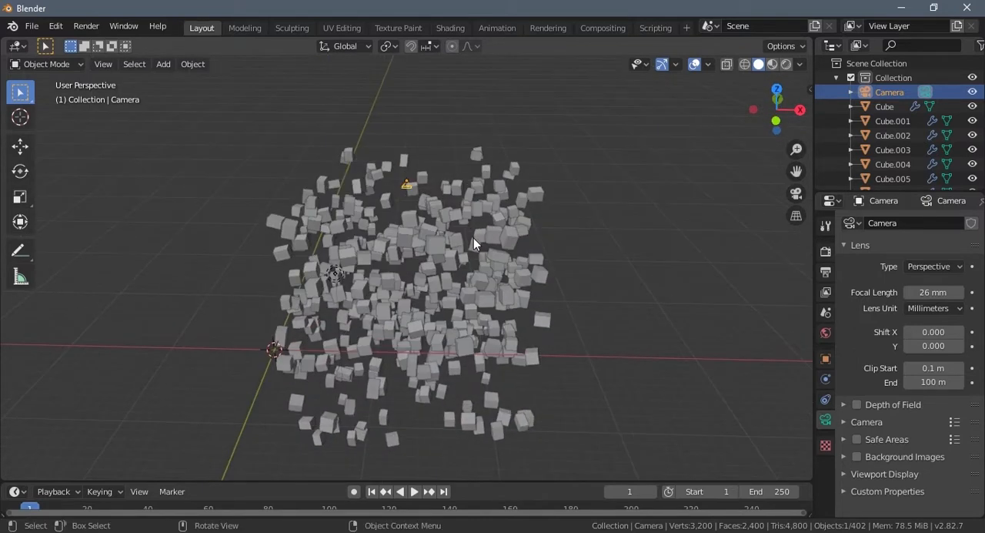
scroll(477, 285, "down", 4)
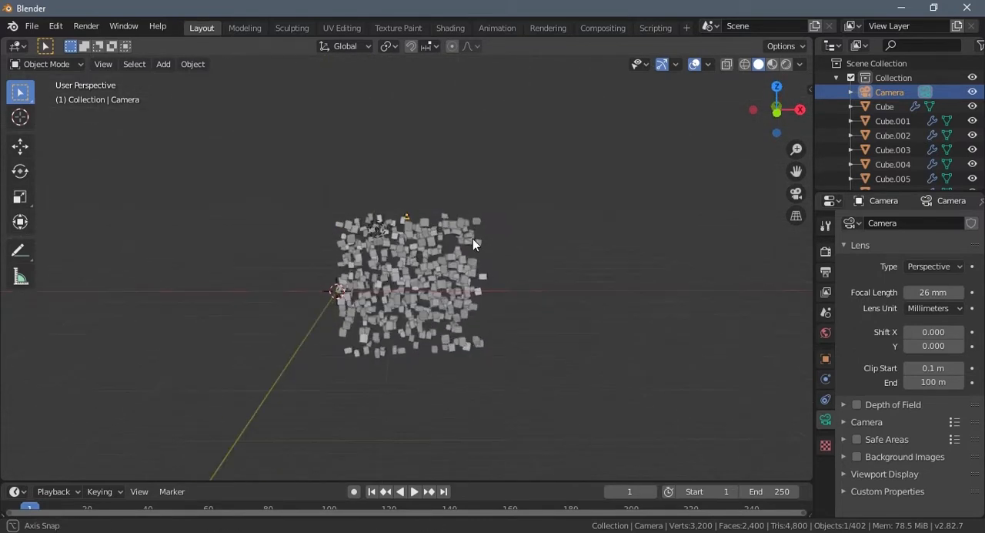
middle_click_drag(359, 214, 415, 281)
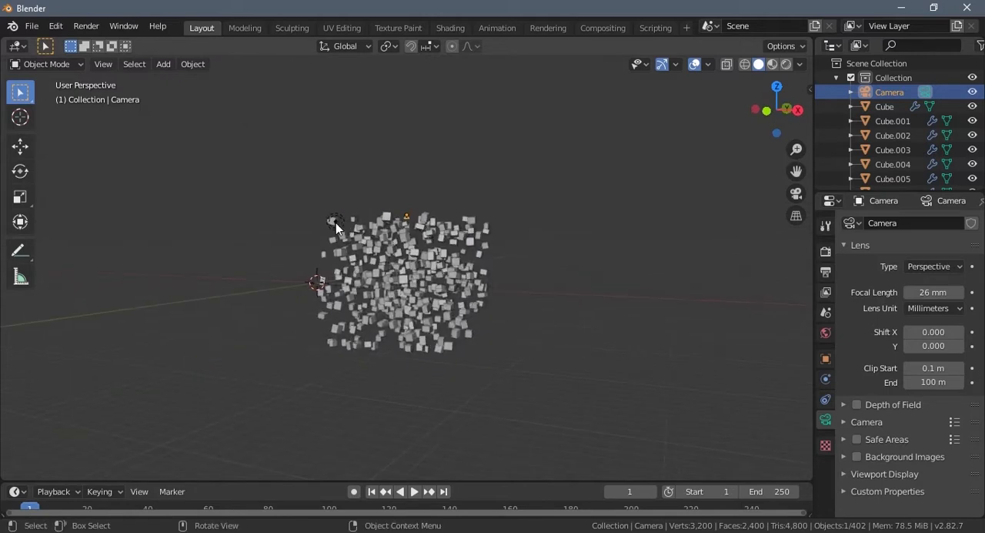
left_click(336, 222)
middle_click_drag(425, 326, 450, 321)
key("KP_1")
key("g")
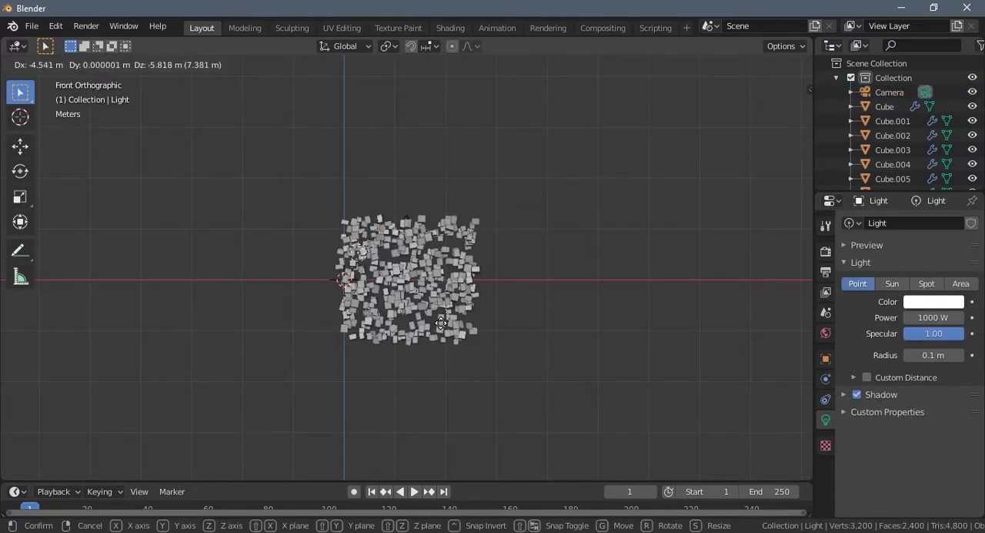
left_click(419, 322)
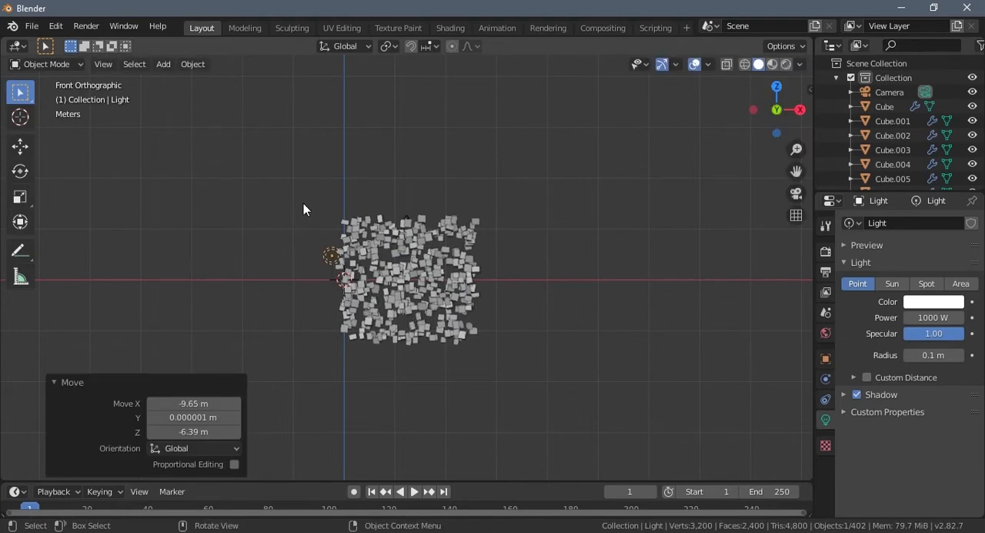
- Duplicate all the cubes together with the camera and light, placing the copy 25.5 m lower along Z, directly beneath the original cluster
left_click_drag(287, 192, 543, 371)
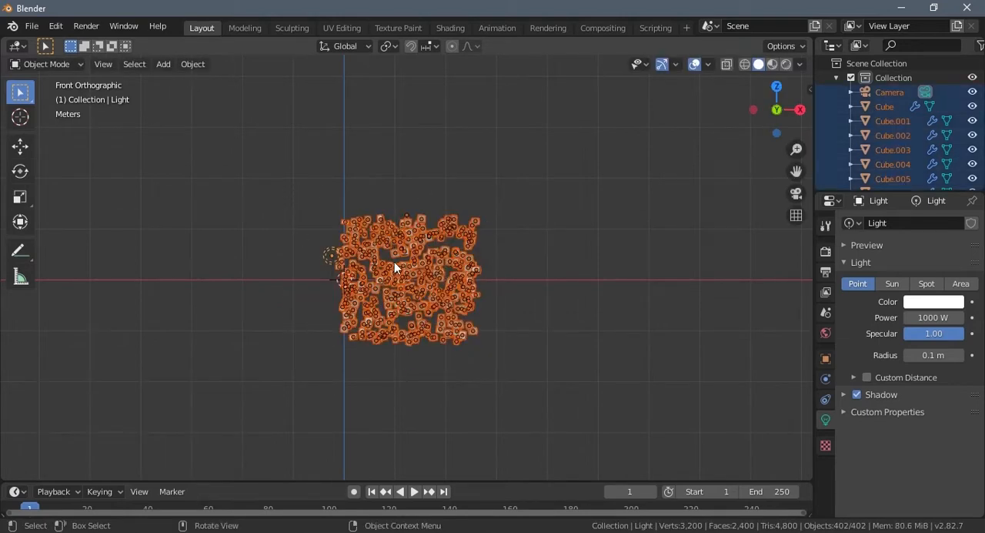
middle_click_drag(436, 359, 451, 253, "shift")
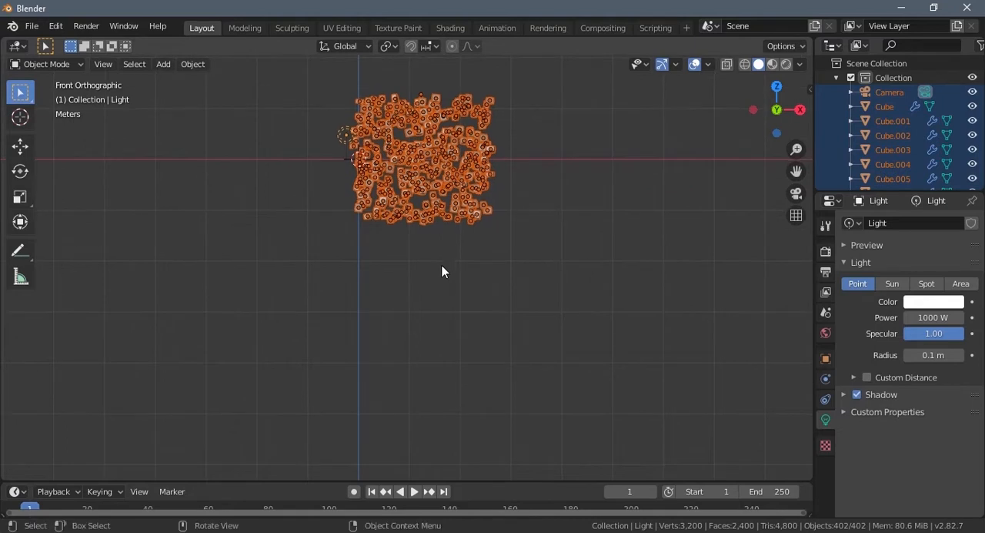
scroll(447, 261, "up", 4)
scroll(439, 254, "down", 3)
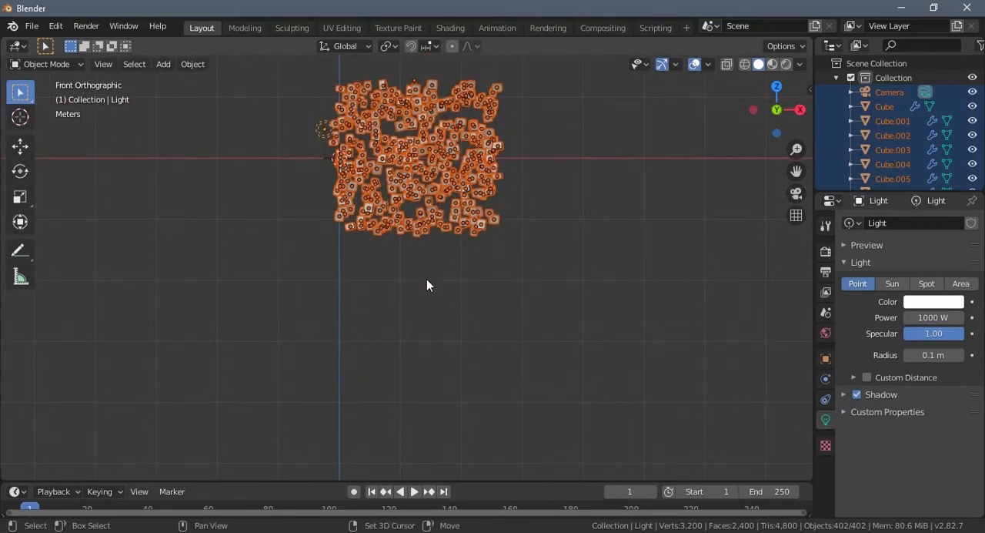
key("shift+d")
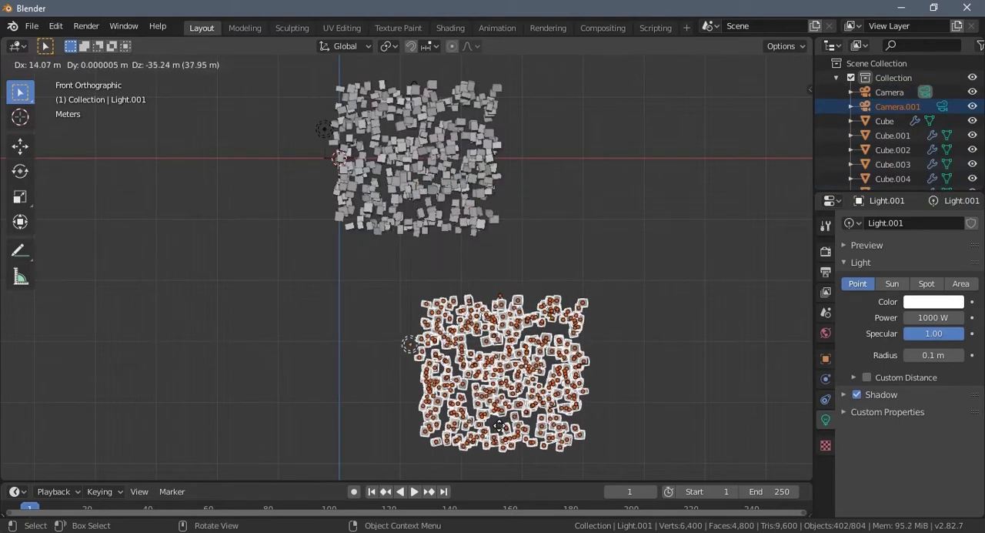
key("z")
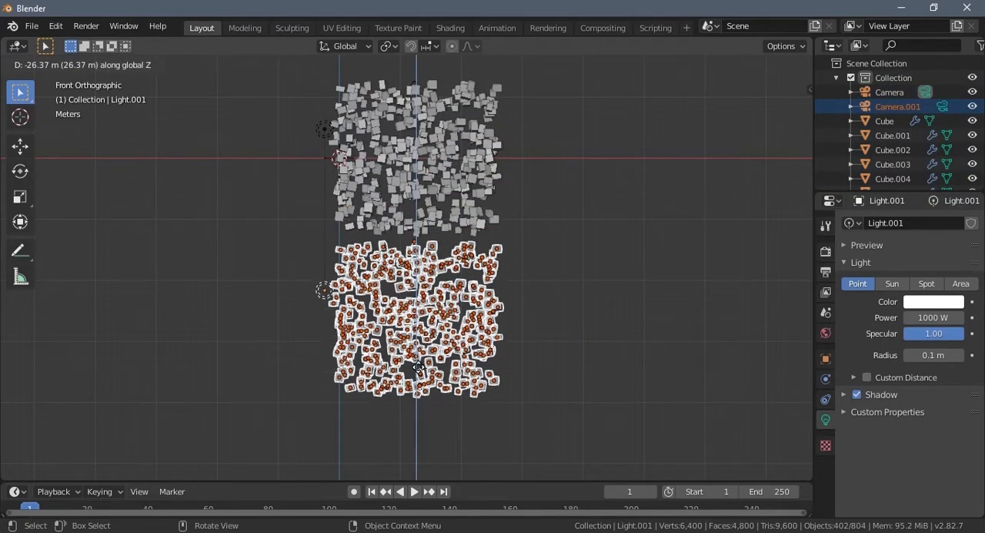
left_click(419, 368)
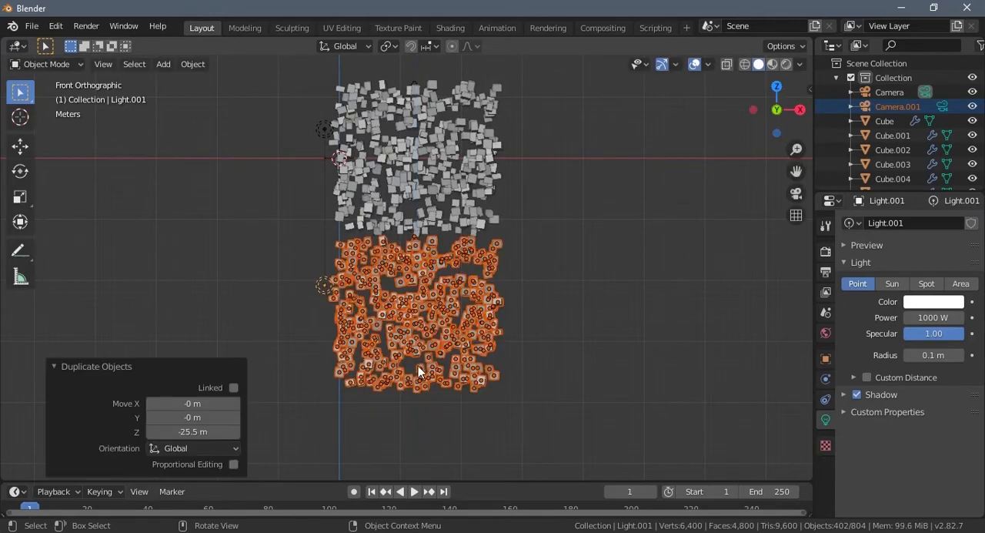
- Check the seam between the two clusters, and repeat the downward duplication five more times to extend the column
scroll(427, 333, "up", 4)
scroll(428, 333, "up", 6)
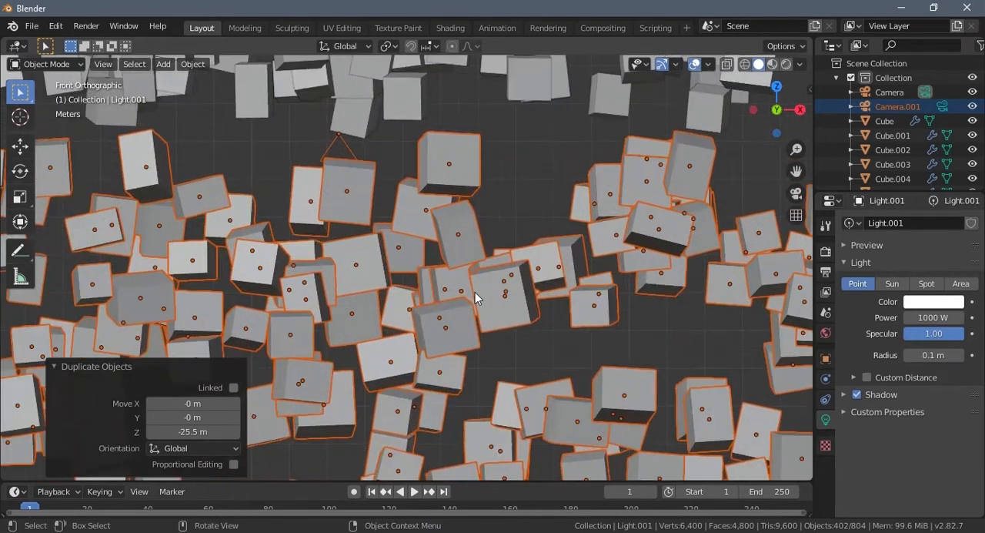
scroll(384, 281, "down", 7)
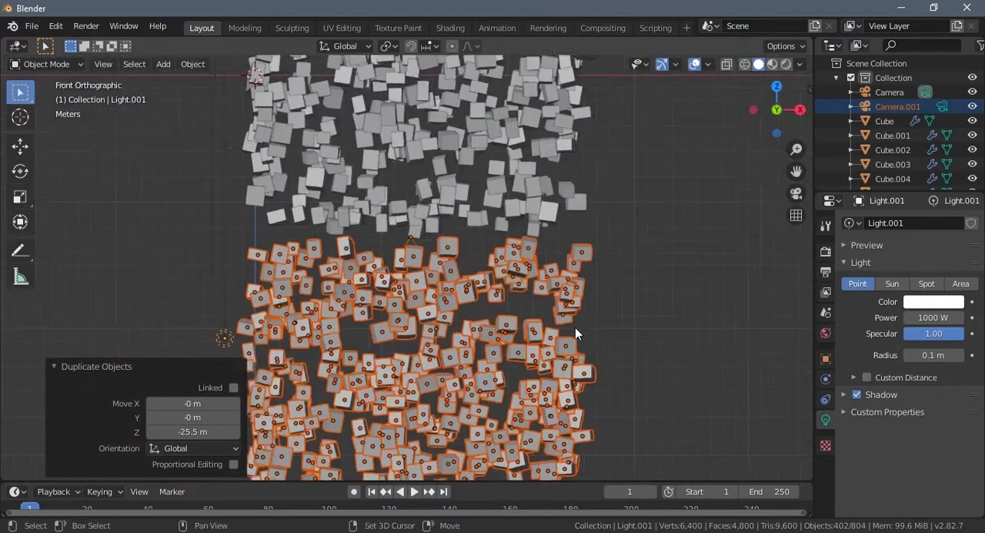
middle_click_drag(575, 327, 629, 333)
scroll(614, 339, "down", 4)
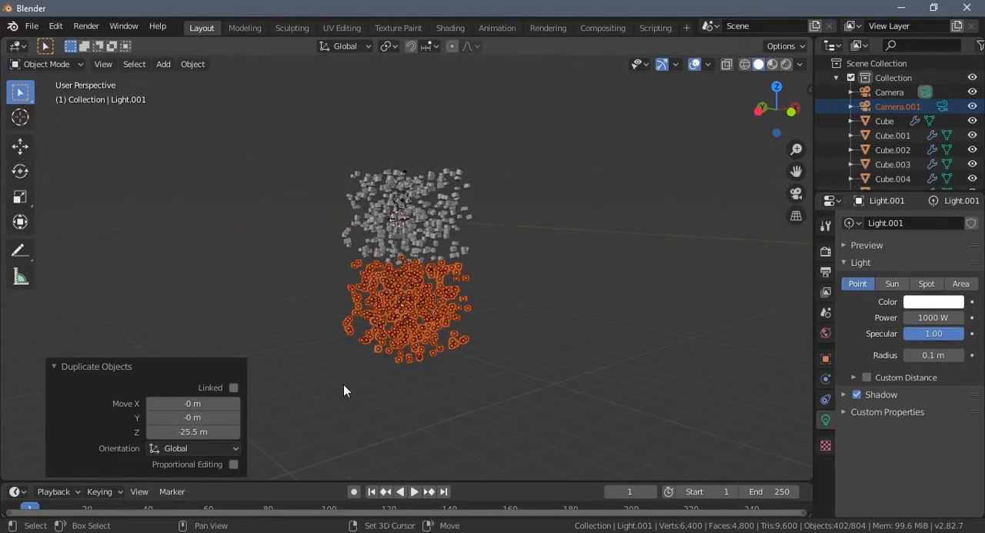
key("shift+r")
middle_click_drag(370, 375, 453, 391)
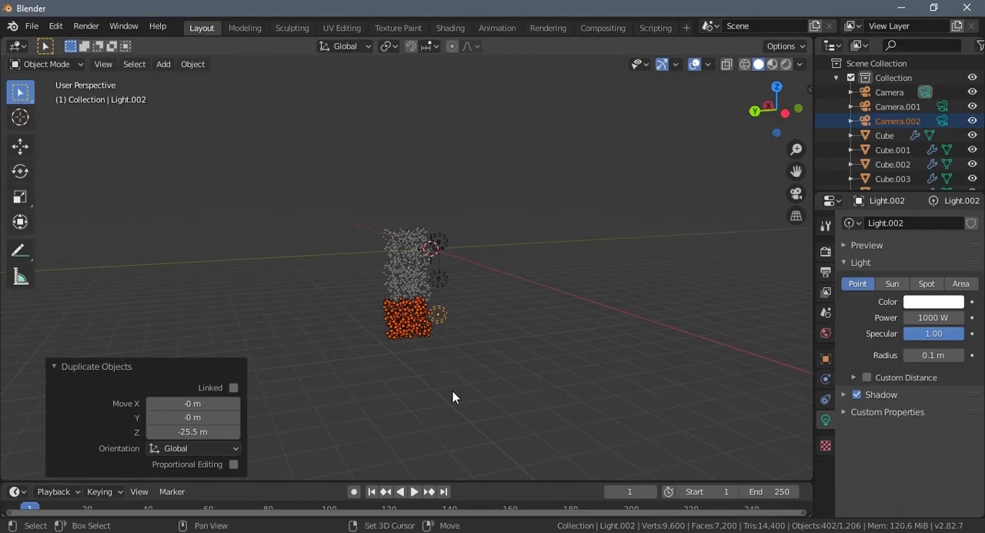
key("shift+r")
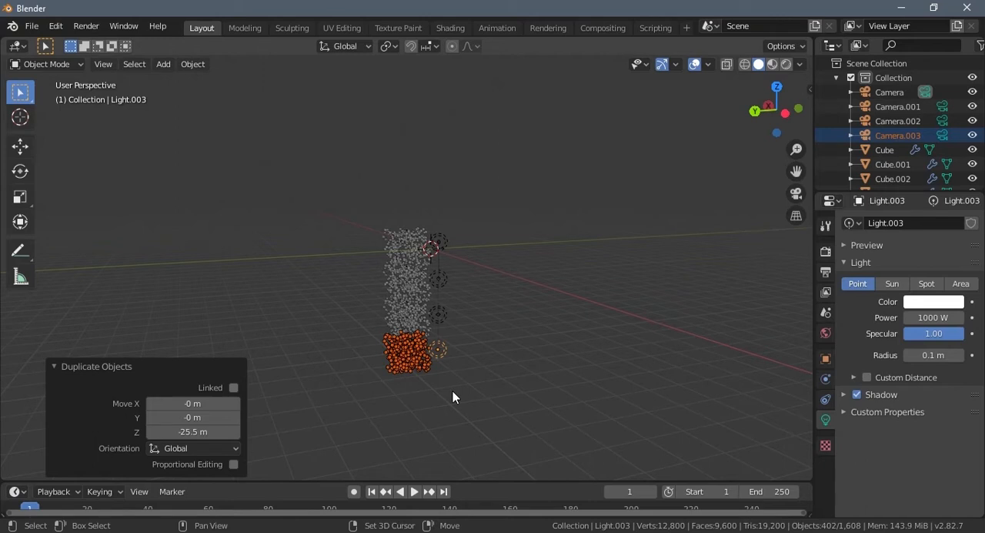
key("shift+r")
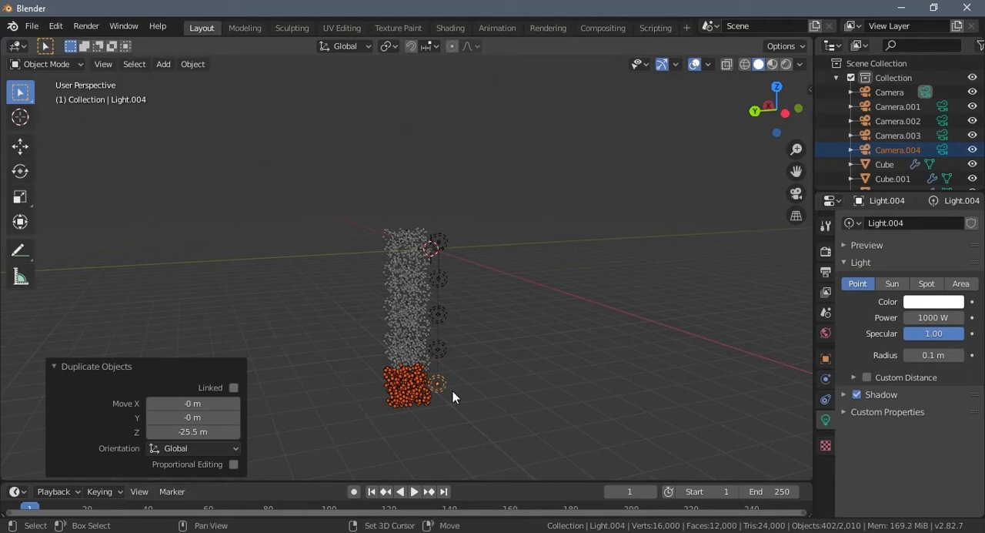
key("shift+r")
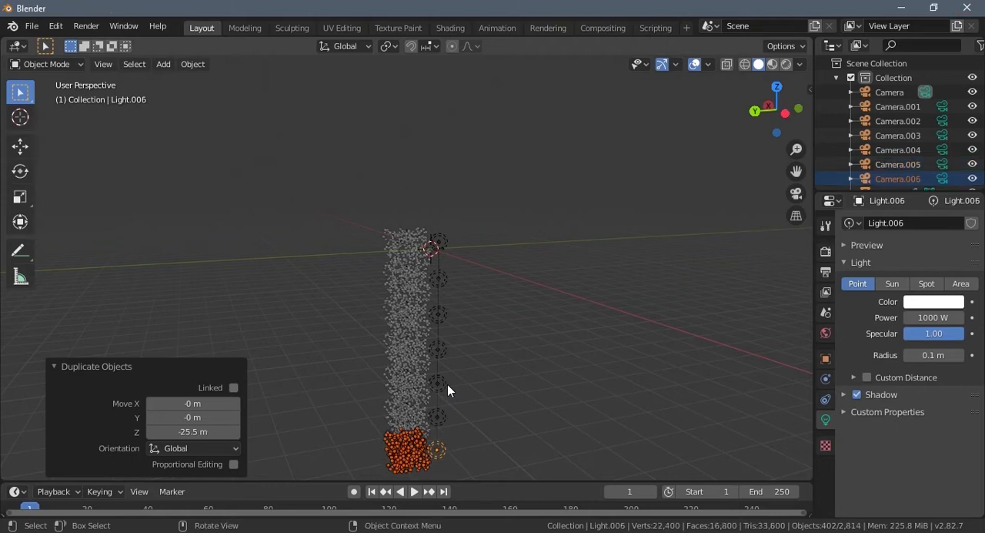
- Delete the duplicate cameras Camera.002 to Camera.006
middle_click_drag(431, 368, 485, 334)
left_click(486, 377)
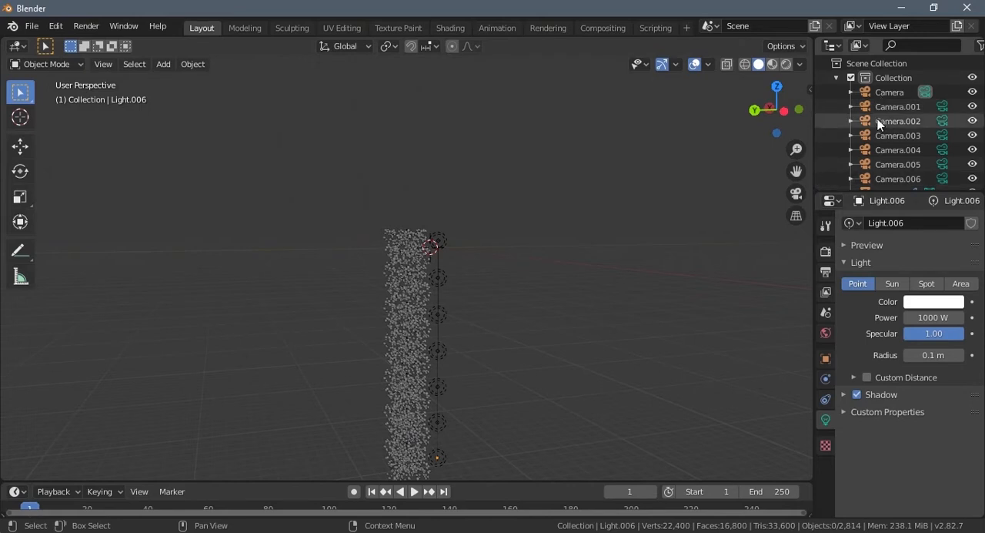
left_click(888, 176)
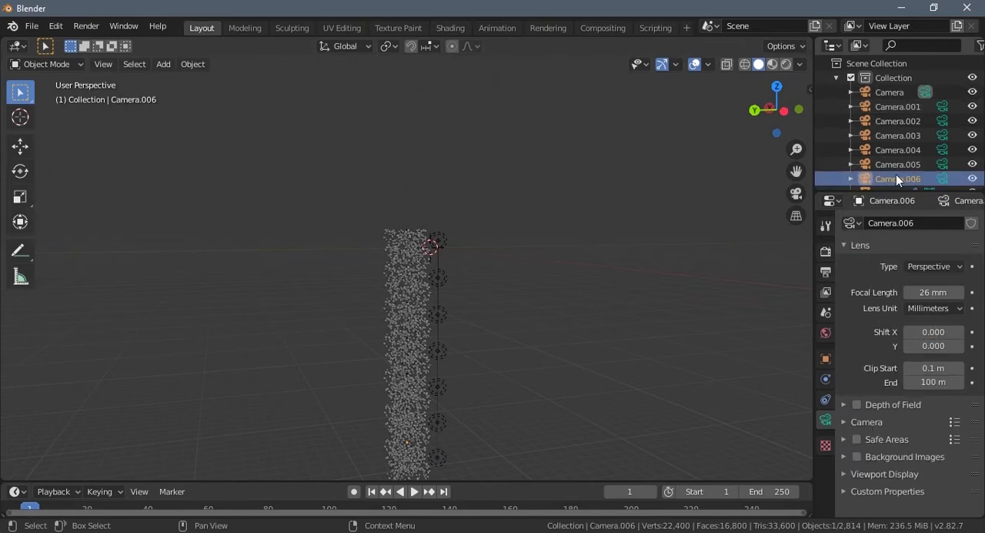
left_click(891, 123, "shift")
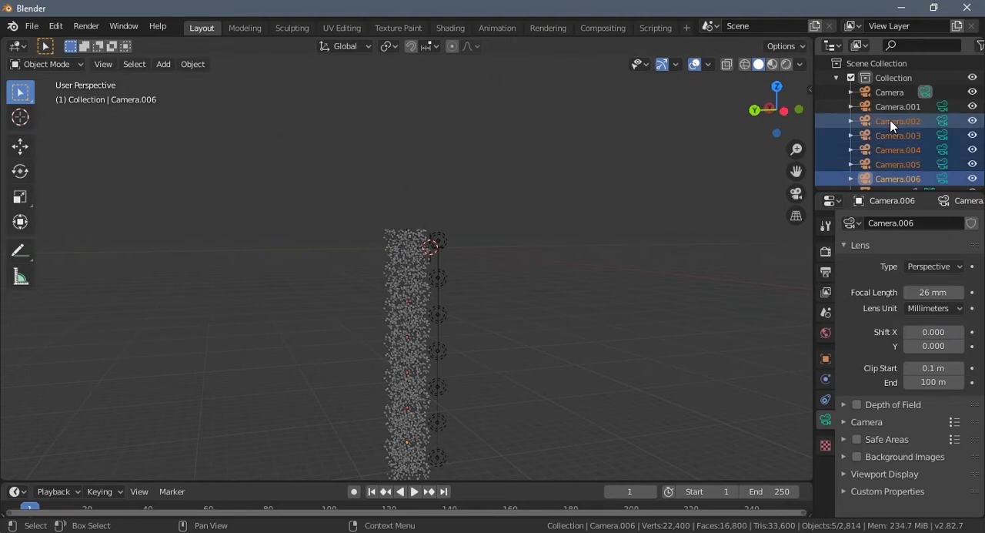
right_click(889, 129)
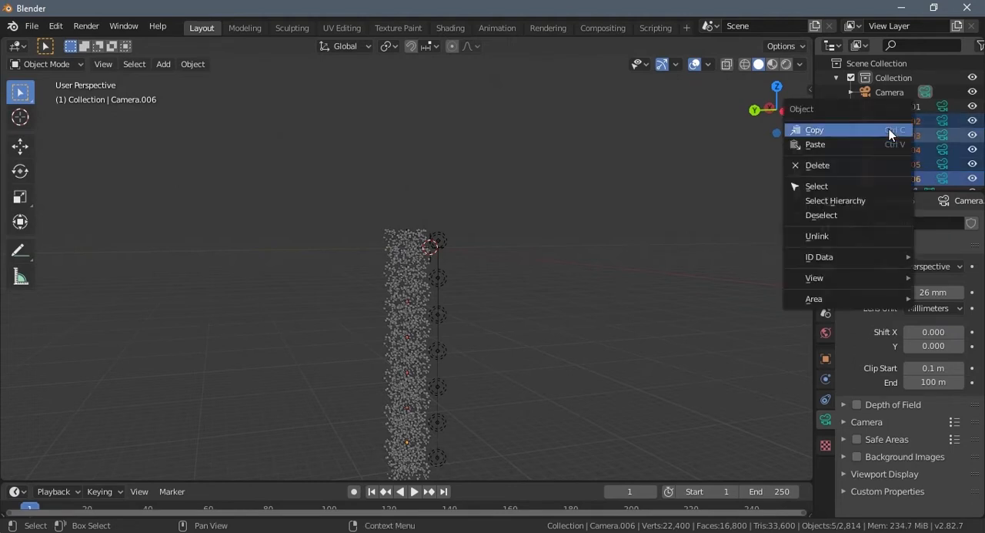
left_click(840, 167)
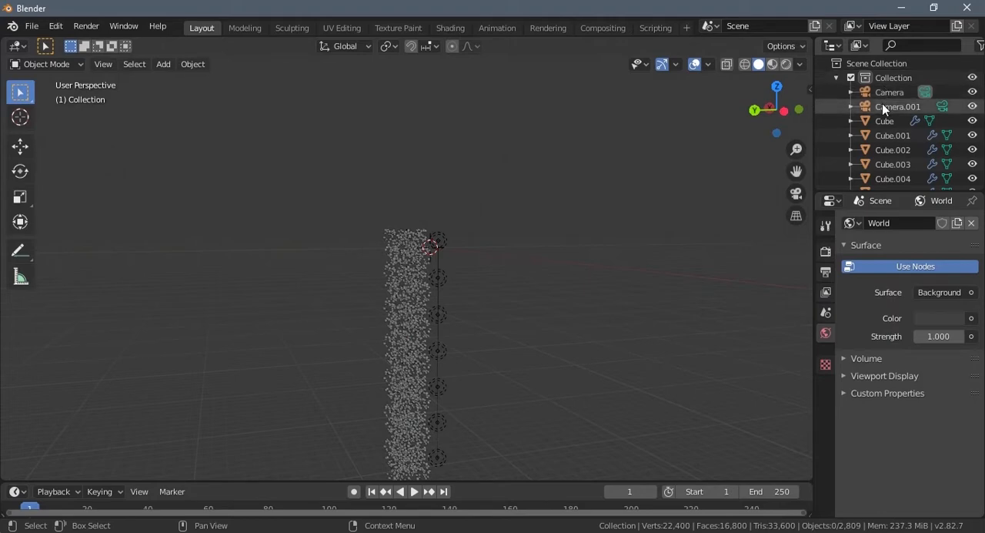
- Locate Camera.001 inside the cube column and select the original camera above the column's upper end
scroll(430, 332, "up", 7)
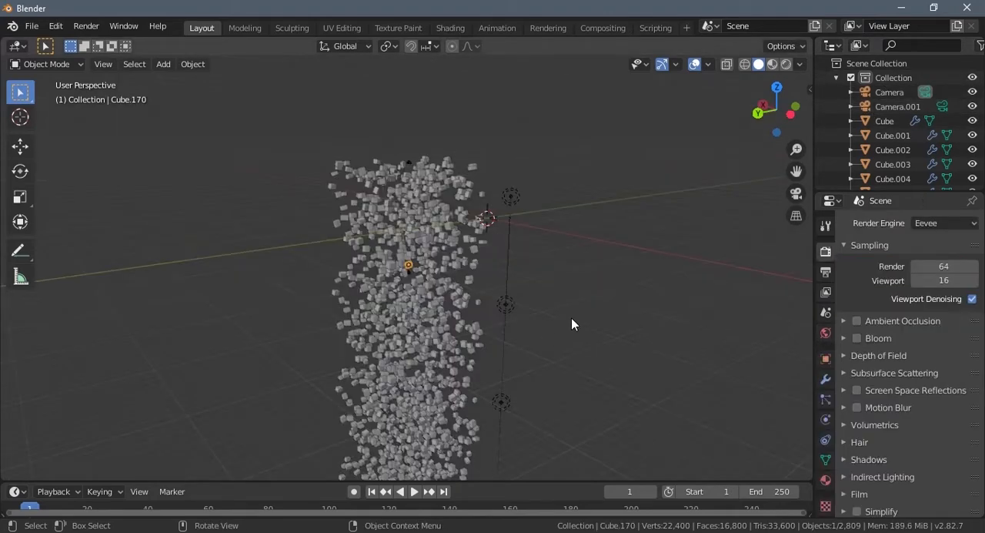
middle_click_drag(571, 317, 613, 313)
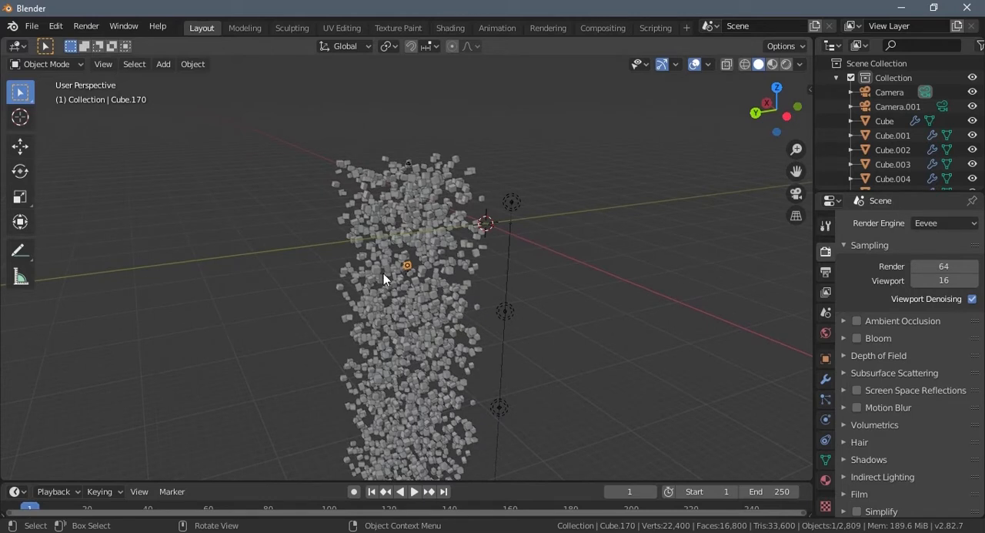
left_click(408, 273)
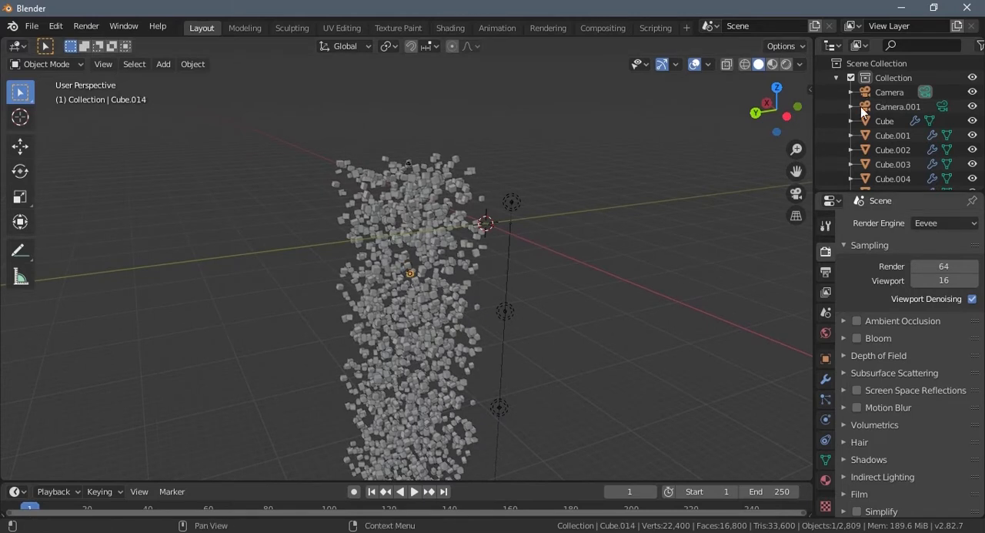
left_click(881, 108)
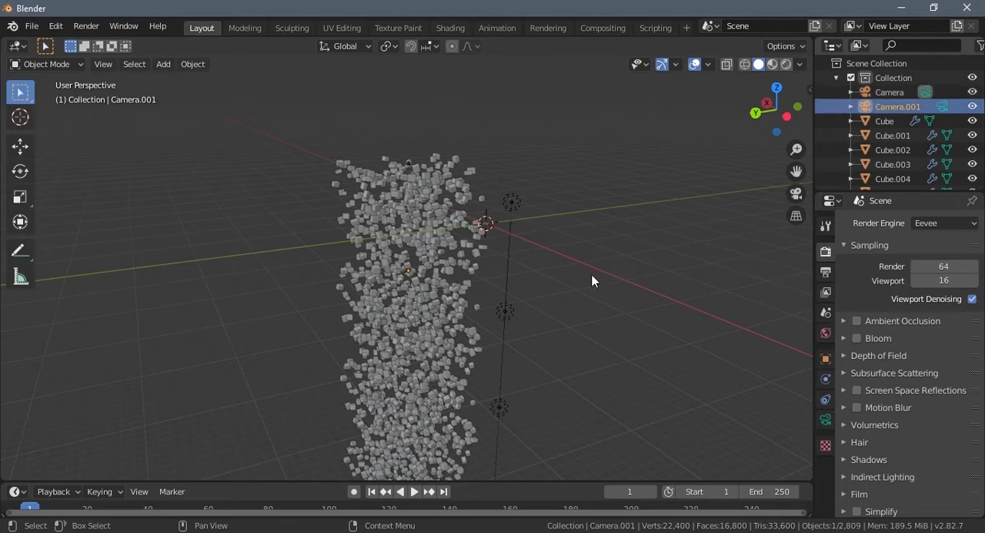
scroll(531, 308, "up", 3)
middle_click_drag(421, 185, 449, 243, "shift")
left_click(438, 137)
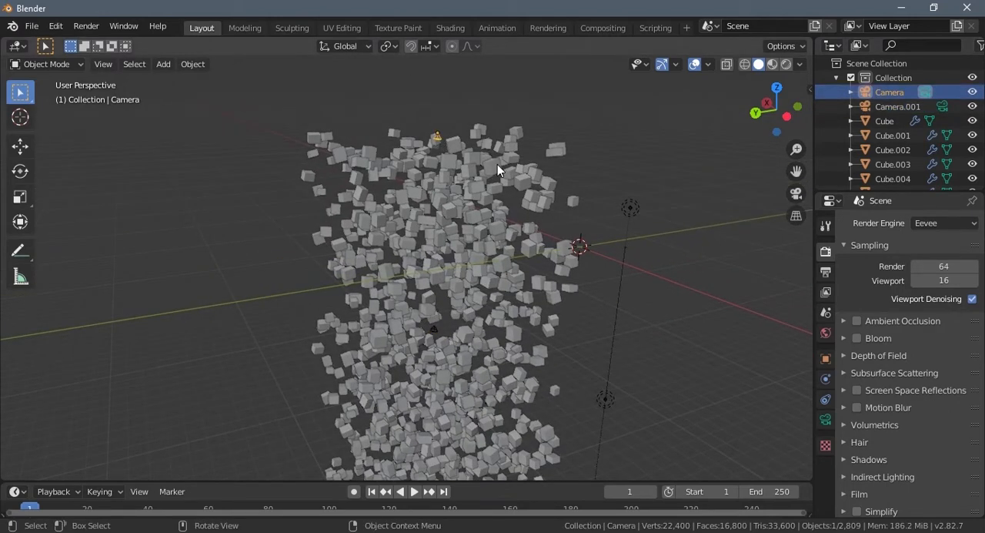
- Examine the extended cube column through the original camera and from outside
key("KP_0")
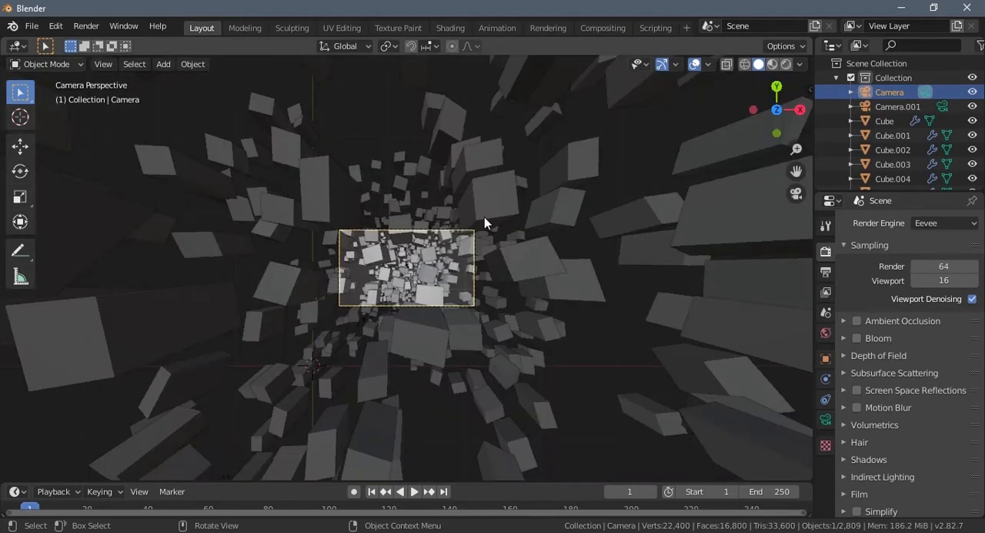
middle_click_drag(484, 217, 484, 242)
scroll(482, 238, "down", 4)
scroll(481, 238, "down", 3)
scroll(486, 212, "down", 4)
key("KP_0")
scroll(469, 281, "up", 4)
scroll(469, 281, "up", 2)
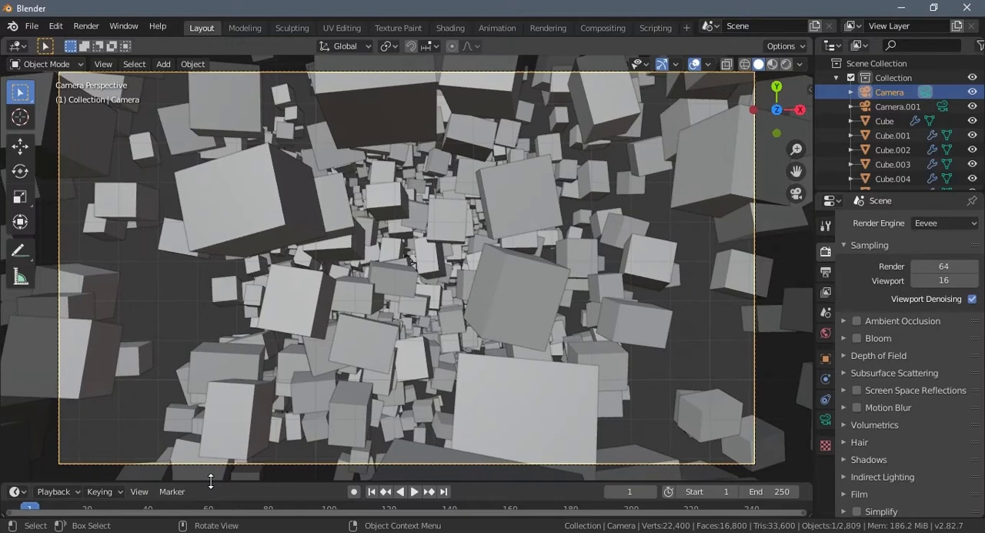
- Enlarge the timeline and set the animation's end frame to 200
left_click_drag(211, 481, 433, 462)
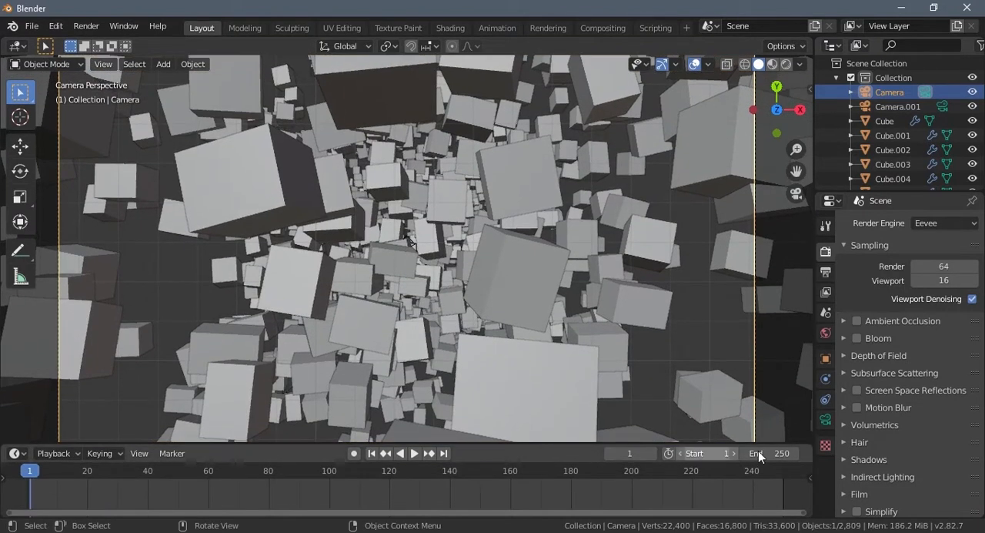
left_click(755, 453)
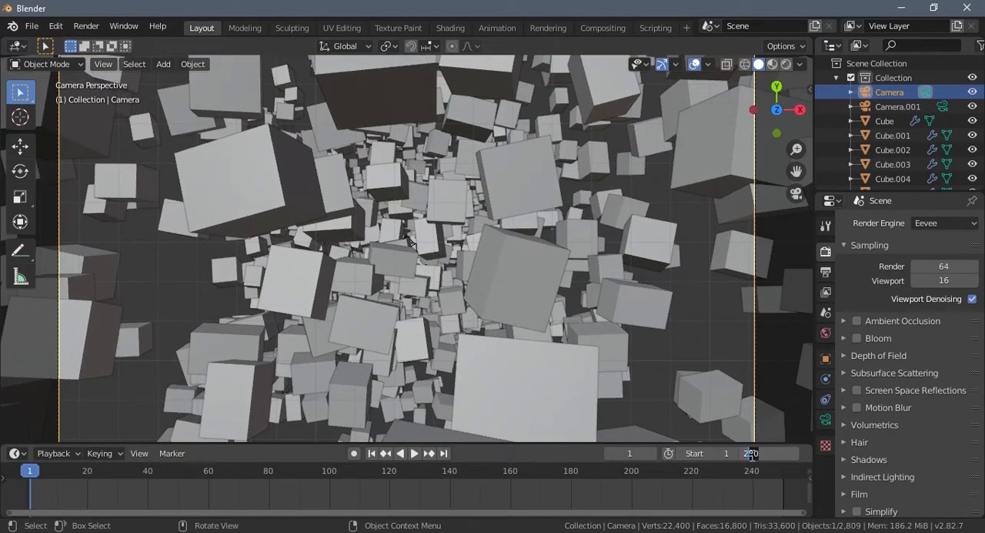
type("200")
key("Return")
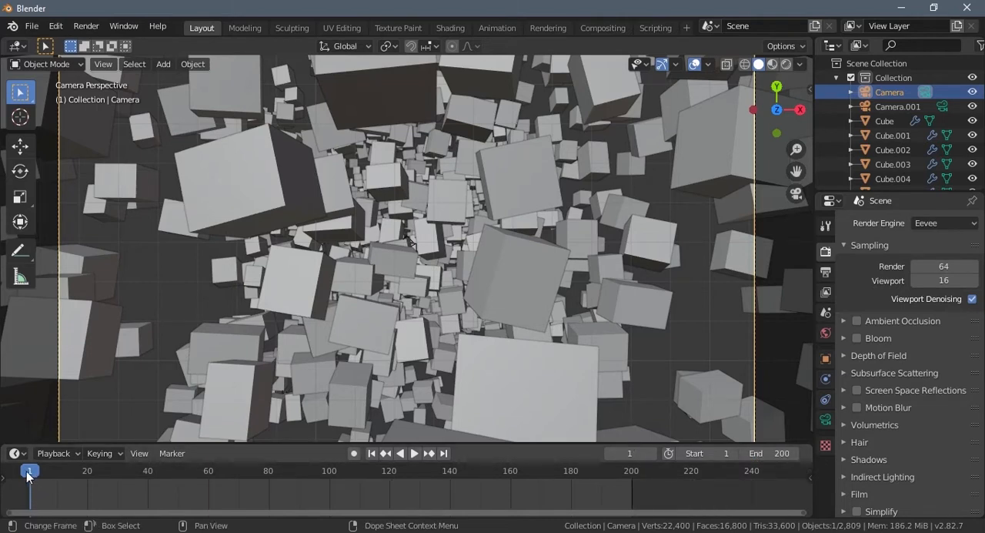
- Insert a Location keyframe for the original camera at frame 0
mouse_move(28, 473)
left_mouse_down()
mouse_move(40, 478)
mouse_move(32, 481)
left_mouse_up()
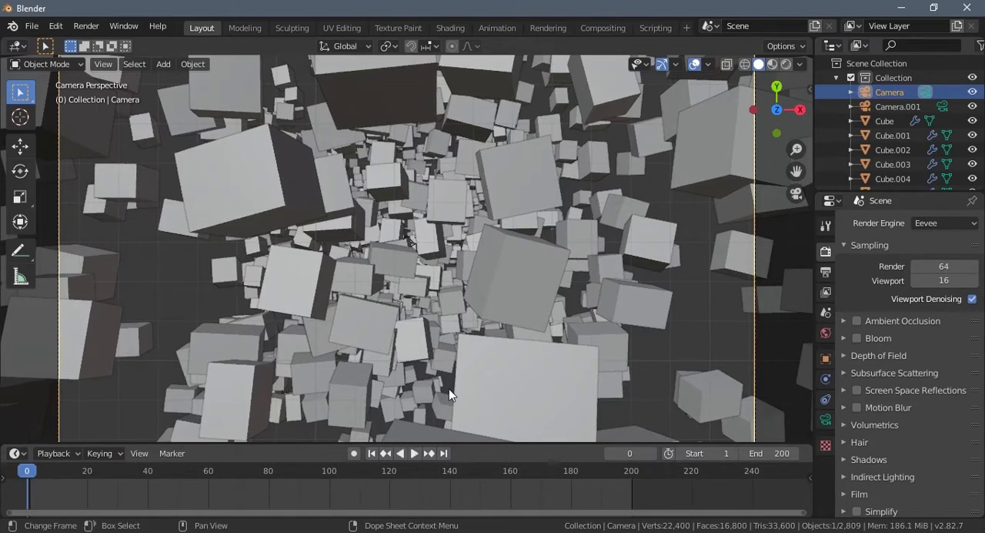
key("space")
key("i")
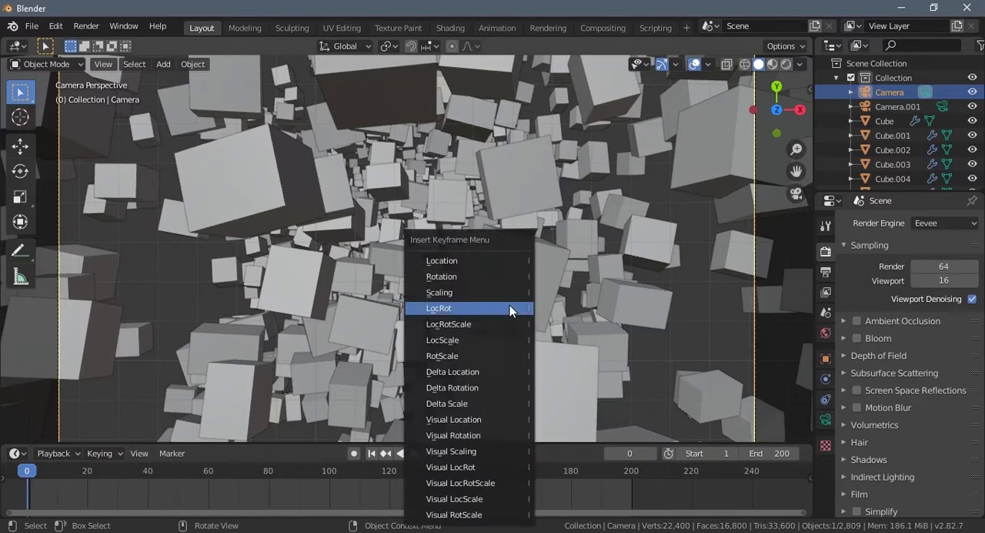
left_click(457, 261)
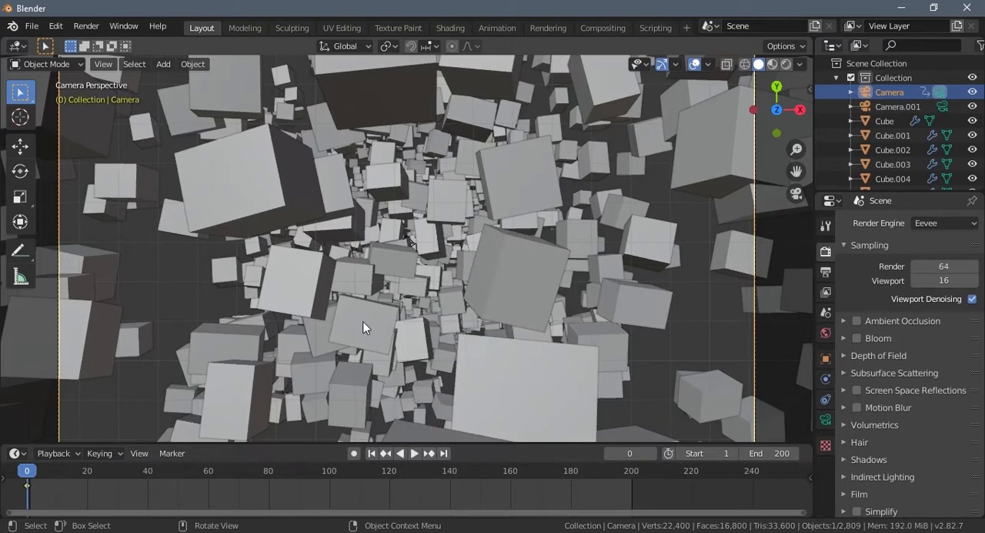
- Go to frame 200 and copy the Z location of Camera.001 inside the cube column
left_click(631, 476)
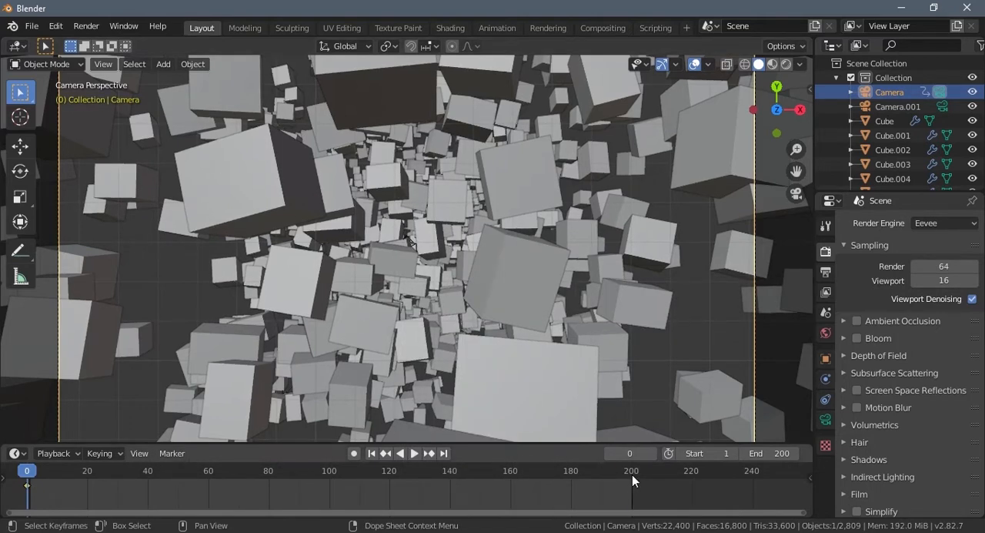
middle_click_drag(442, 339, 485, 281)
left_click(891, 107)
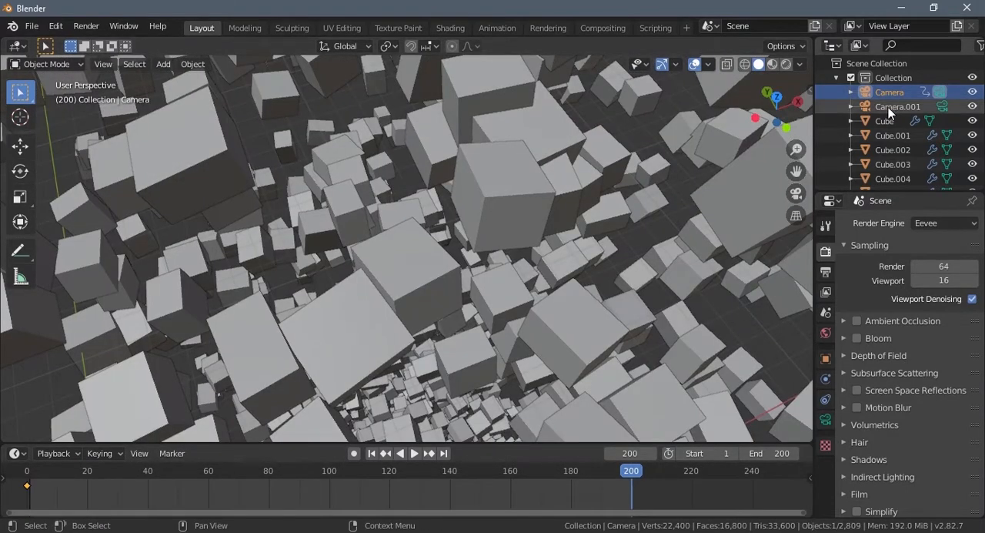
scroll(556, 314, "down", 2)
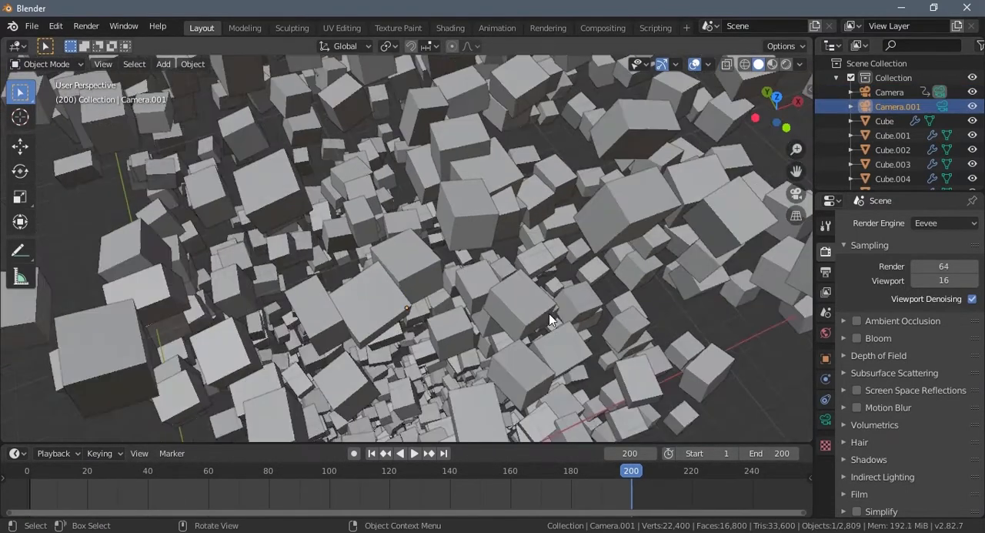
middle_click_drag(549, 313, 517, 273)
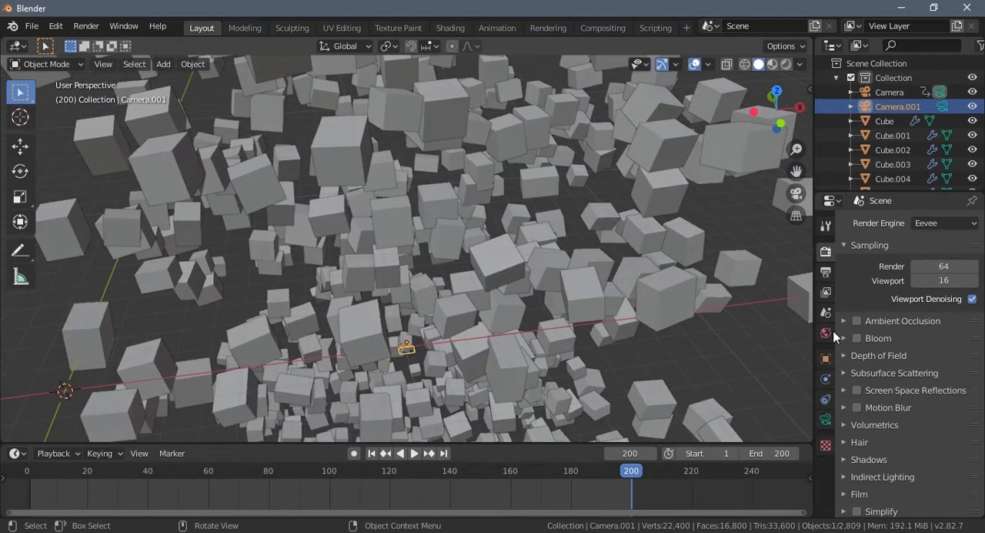
left_click(825, 361)
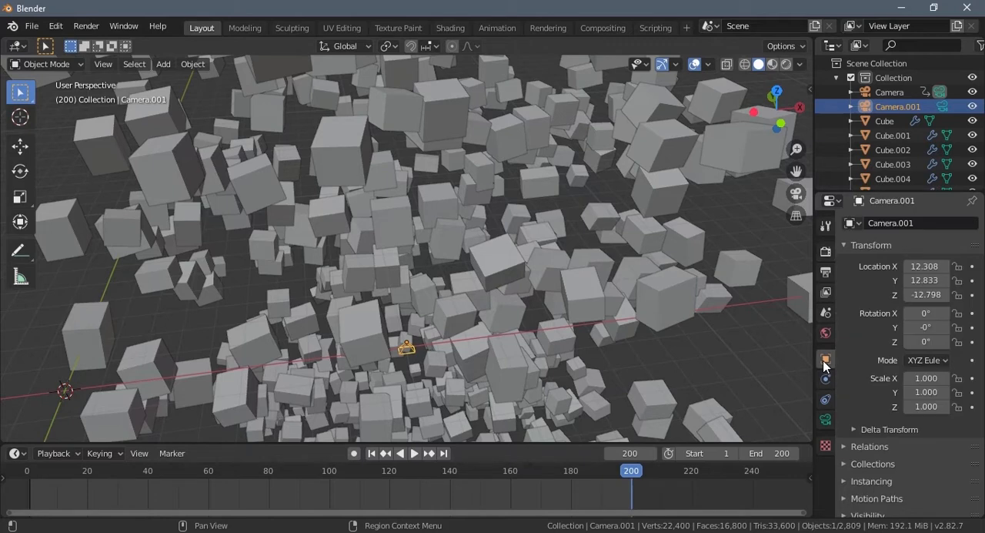
left_click(920, 294)
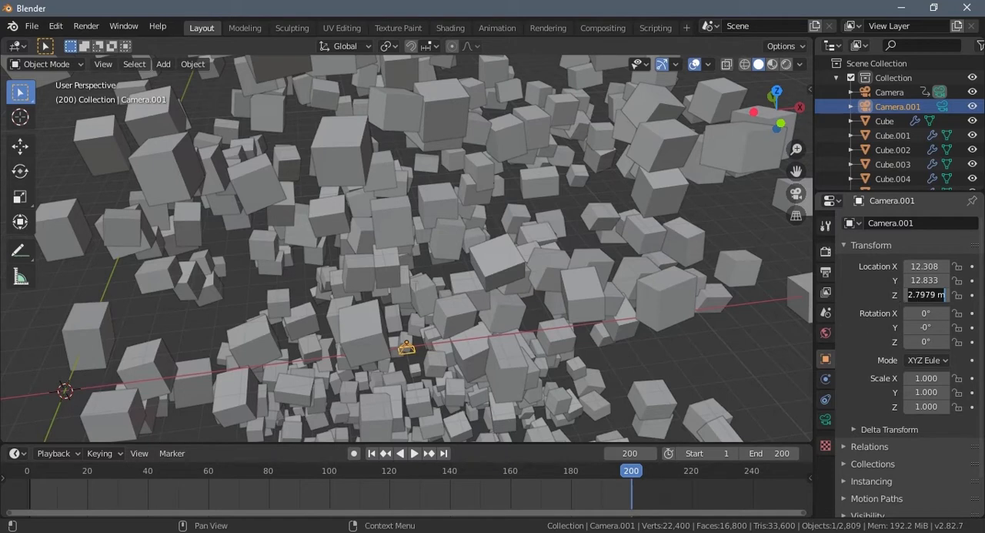
left_click(476, 289)
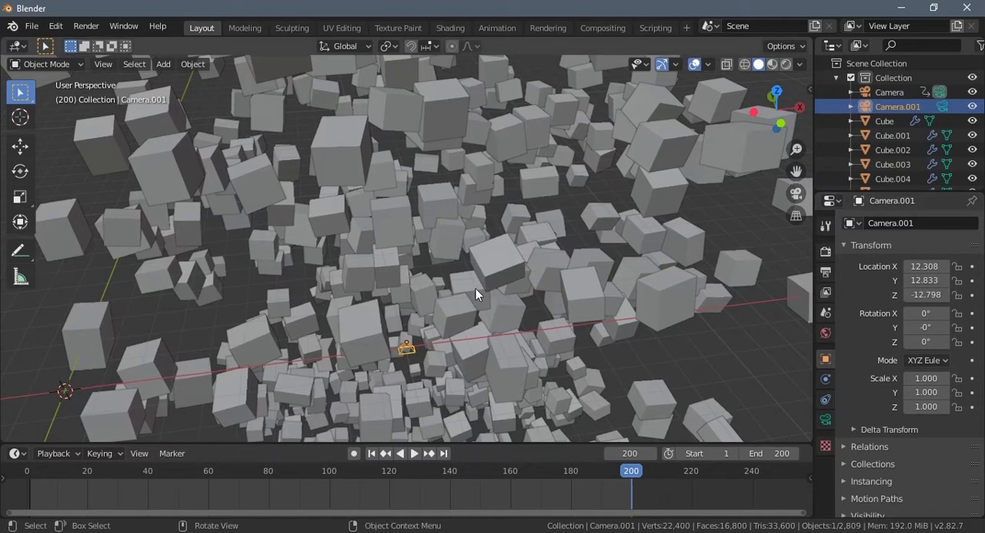
- Set the original camera's Z location to -12.798 m and keyframe that value at frame 200
scroll(467, 279, "down", 5)
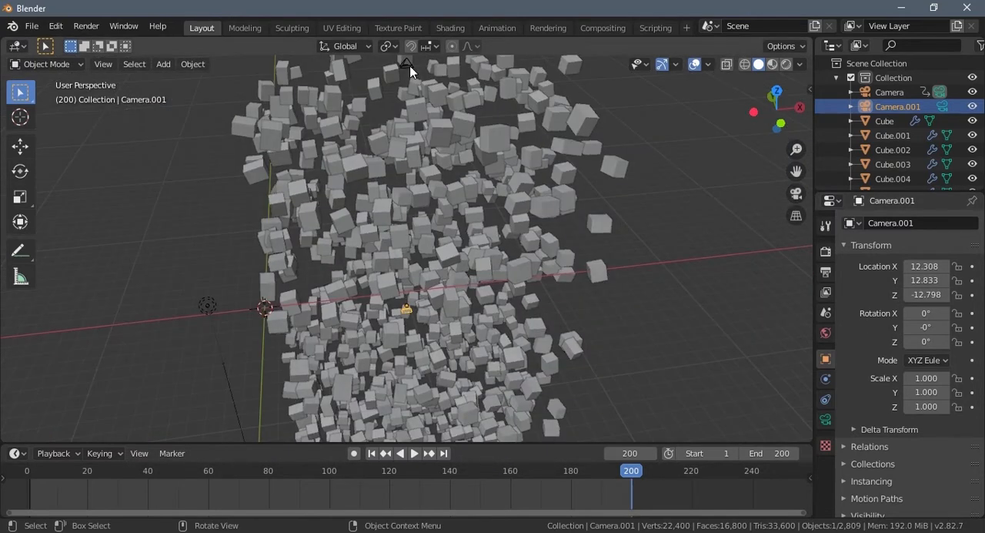
left_click(406, 63)
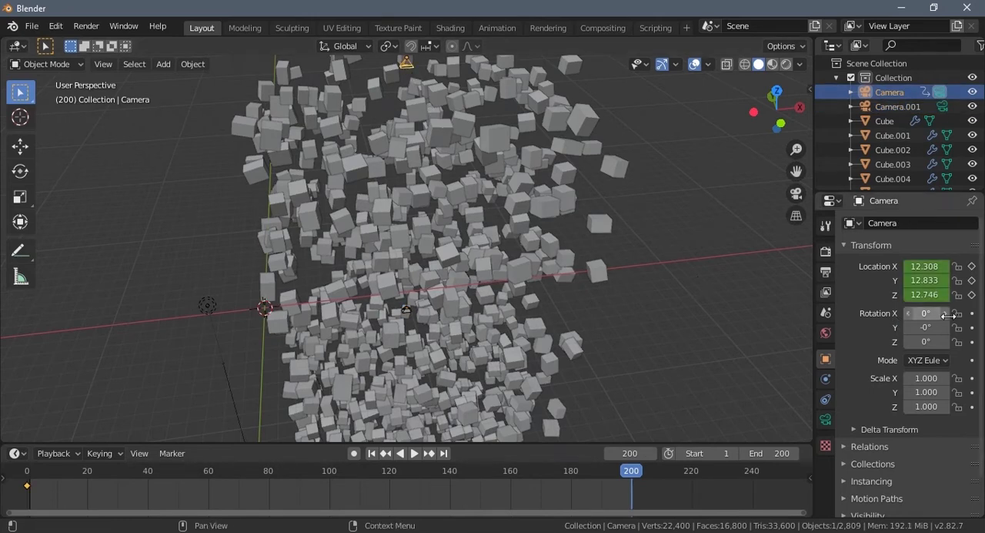
left_click(926, 296)
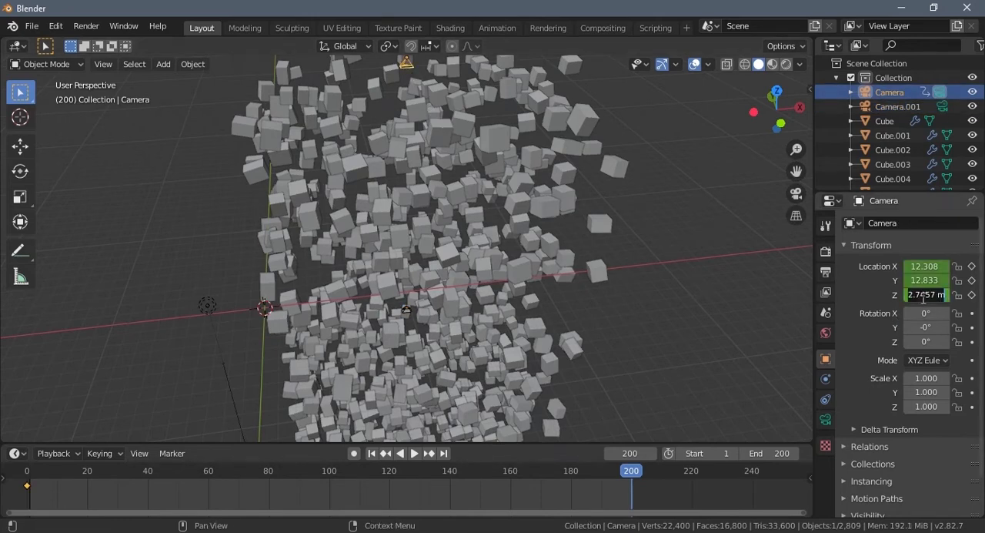
type("-12.7979 m")
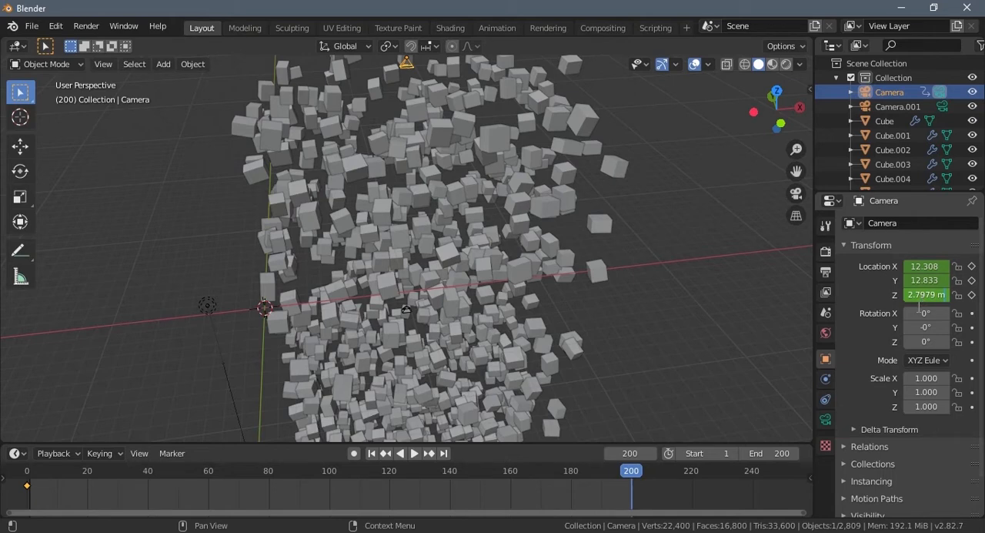
key("Return")
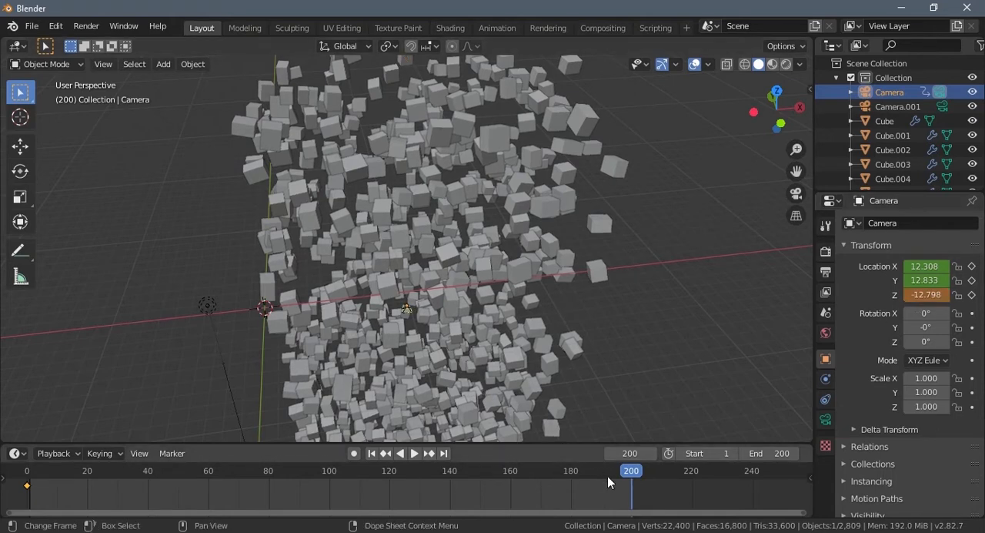
left_click(973, 295)
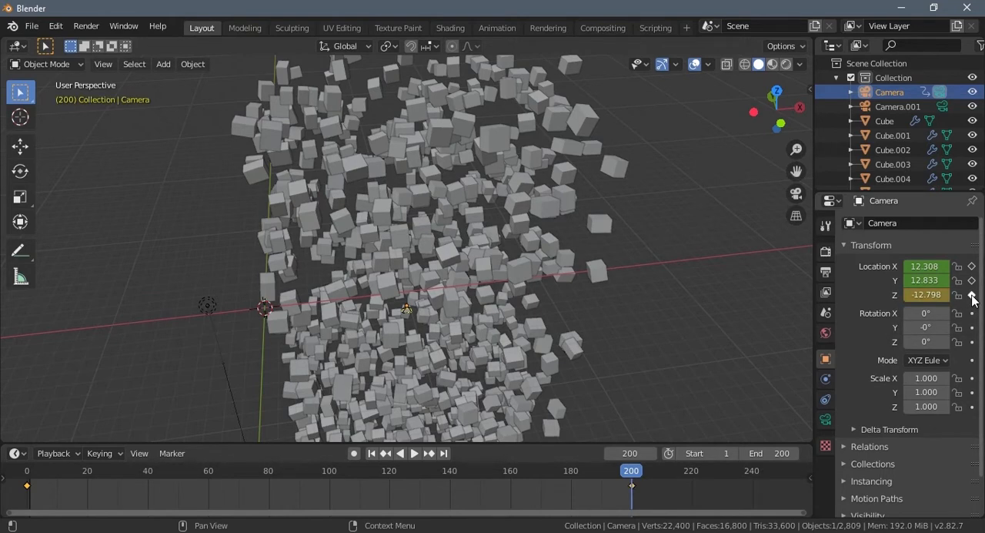
- Delete the duplicate camera Camera.001 inside the cube column
scroll(334, 361, "up", 5)
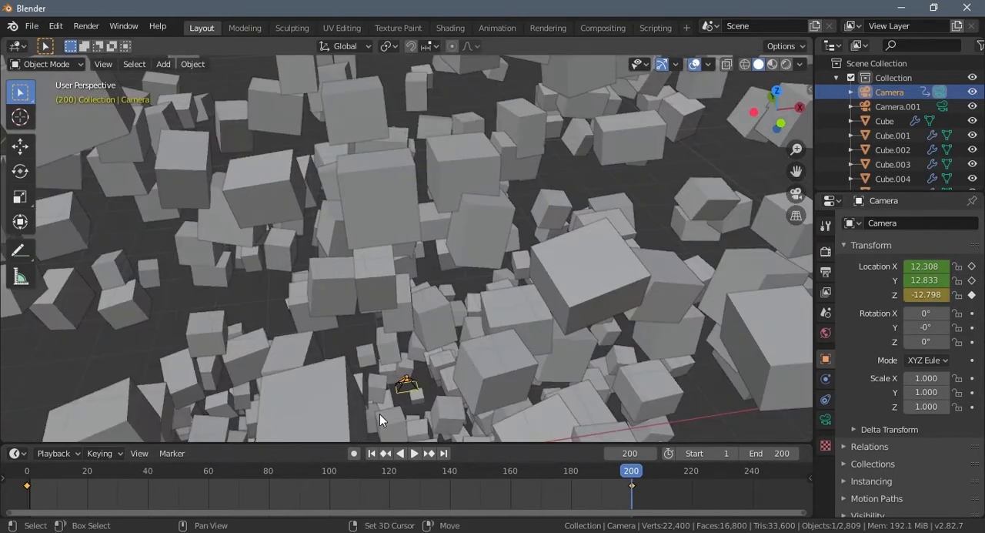
scroll(391, 358, "up", 7)
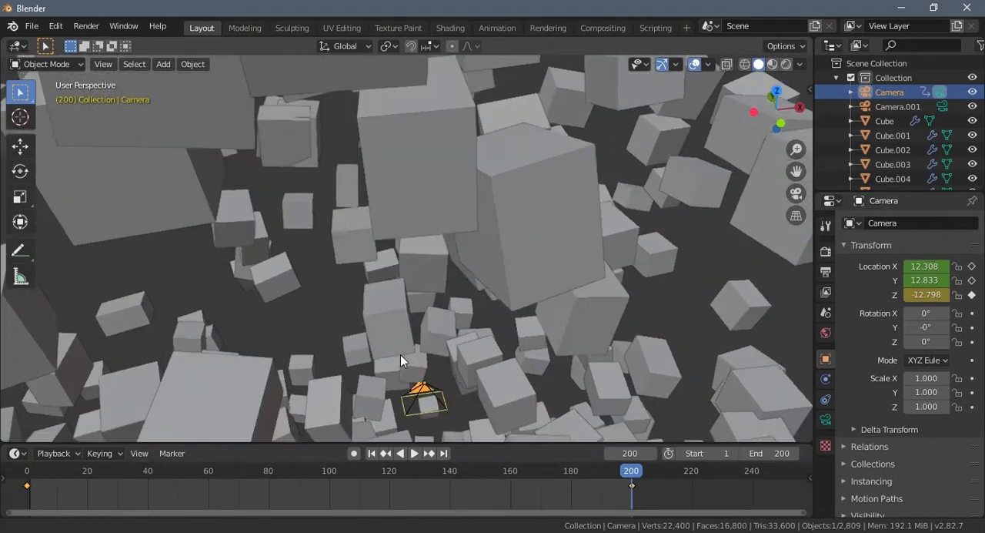
middle_click_drag(400, 358, 493, 404)
scroll(468, 403, "down", 4)
scroll(487, 348, "down", 6)
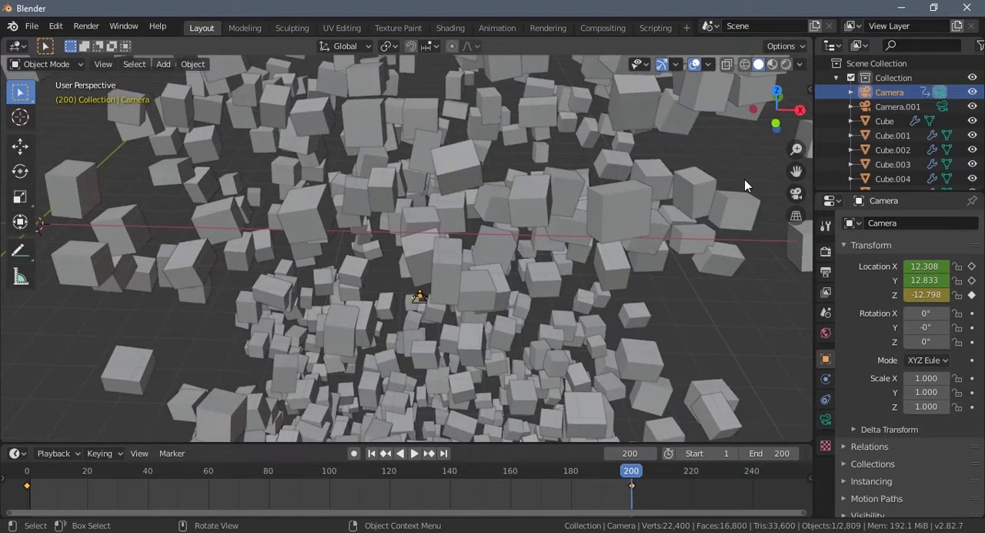
right_click(887, 107)
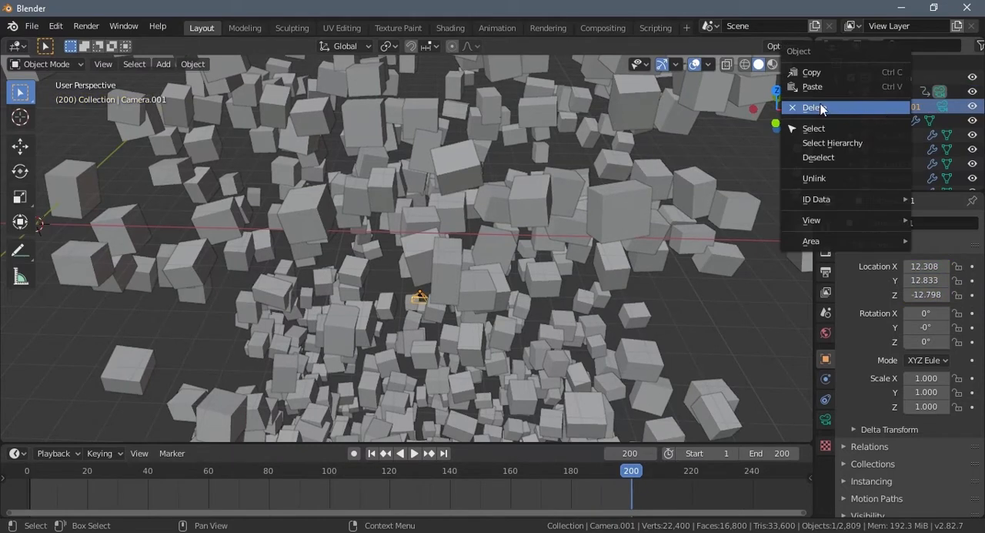
key("Return")
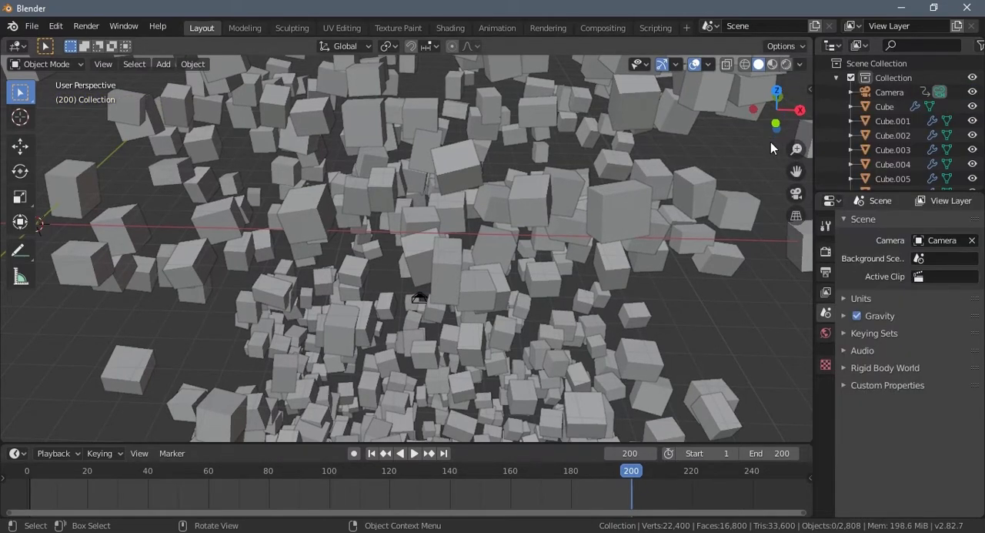
- Play the camera animation and watch its movement through the cube column from outside
middle_click_drag(396, 253, 367, 371)
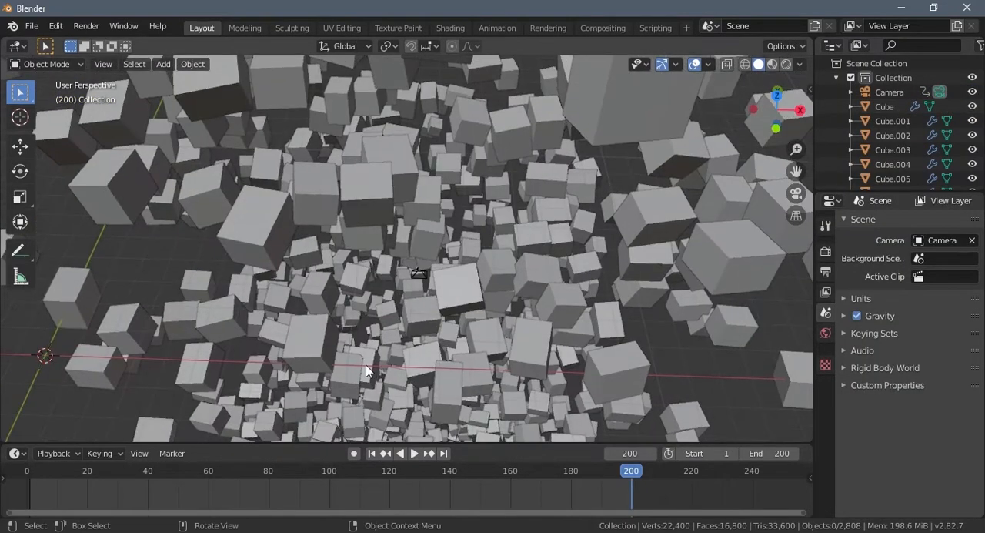
key("space")
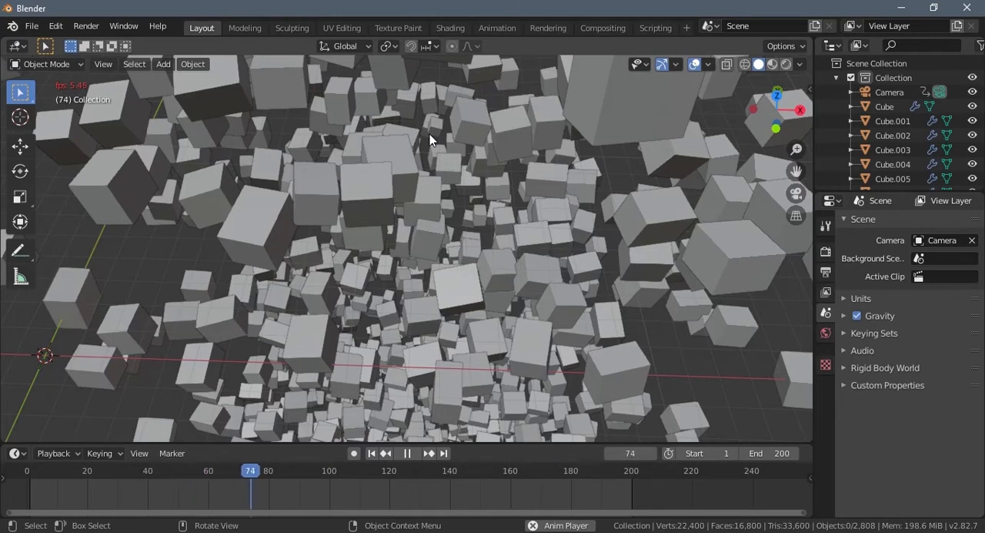
key("space")
scroll(434, 195, "down", 6)
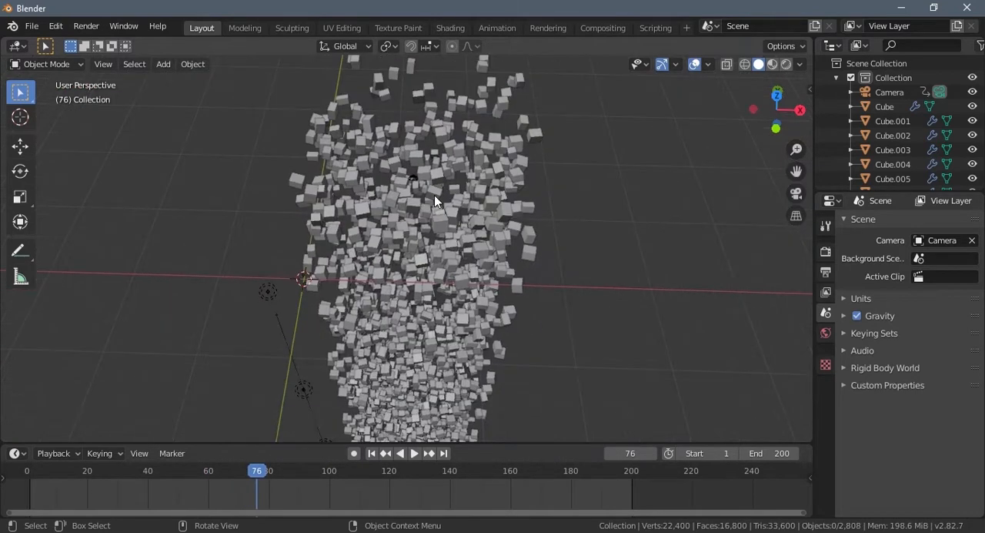
middle_click_drag(434, 195, 439, 146)
key("space")
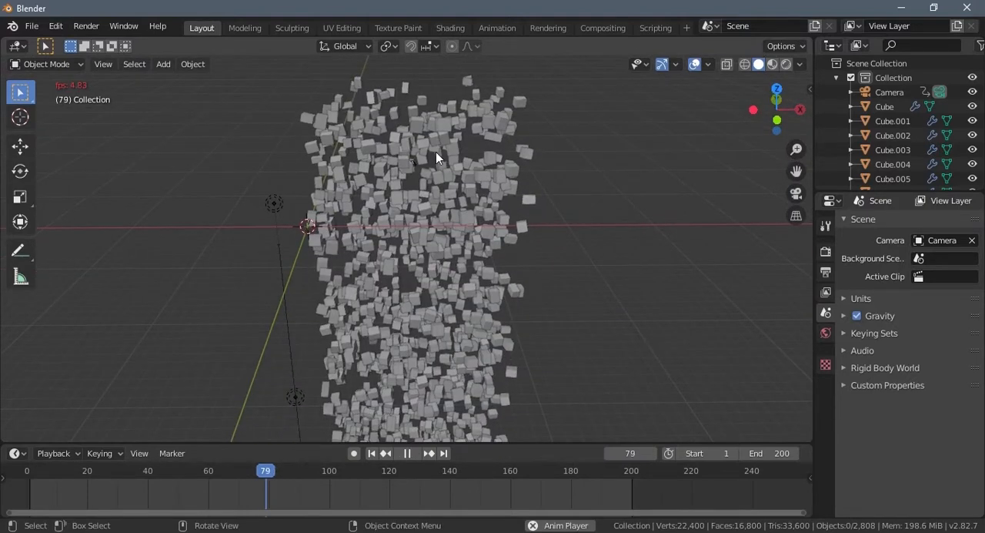
key("space")
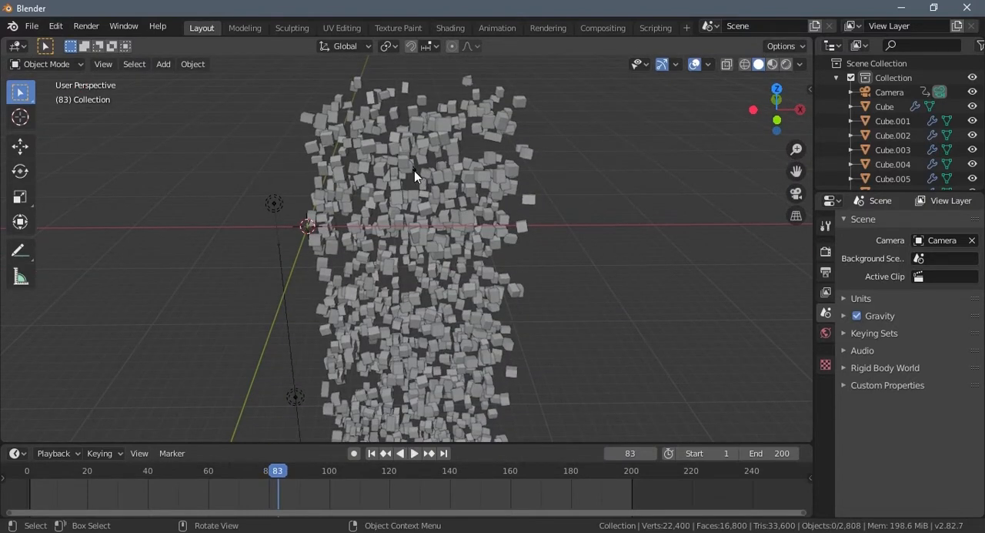
- Set the interpolation mode of the camera's keyframes to Linear
left_click(408, 167)
left_click(441, 214)
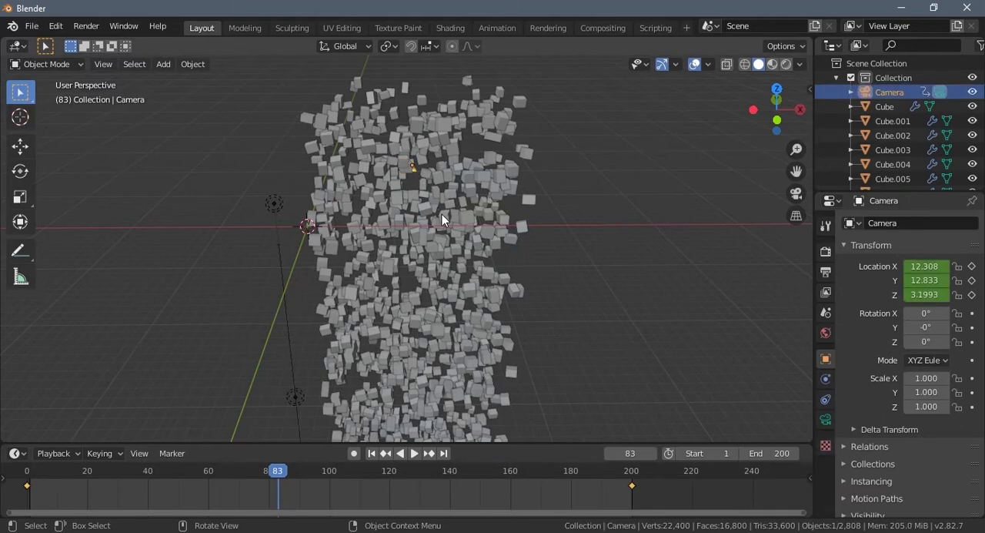
right_click(632, 485)
mouse_move(607, 430)
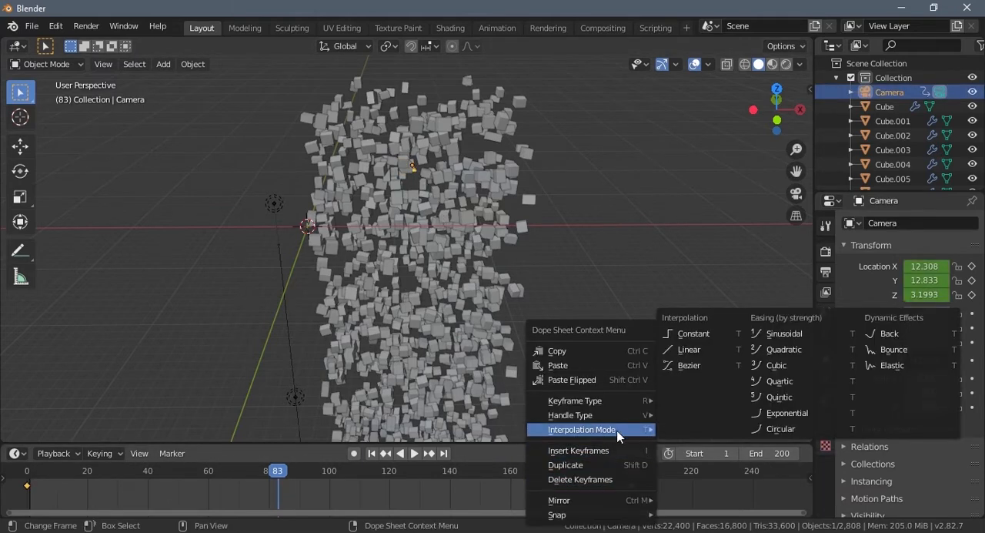
left_click(690, 351)
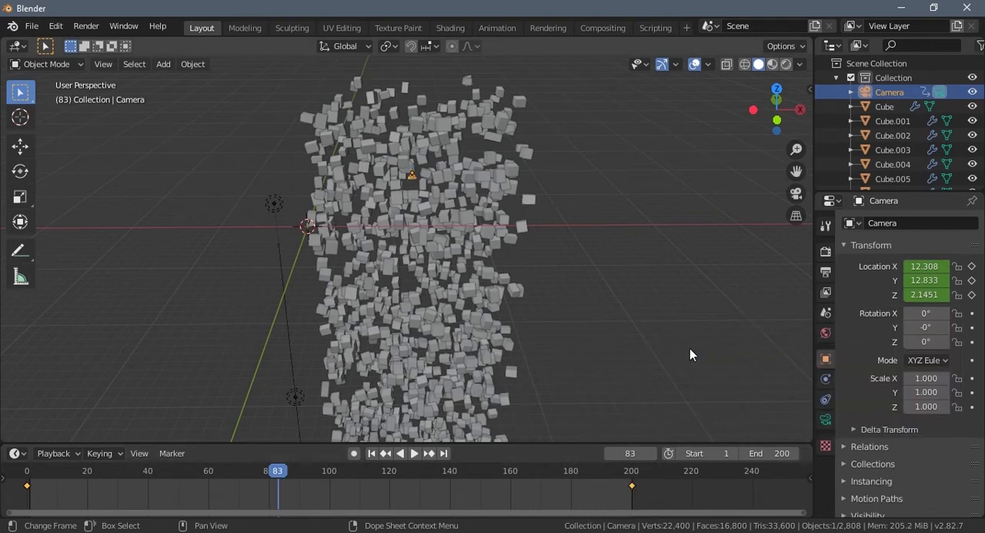
- Enable Subframes playback and preview the animation from frame 1 through the camera
left_click(31, 481)
key("space")
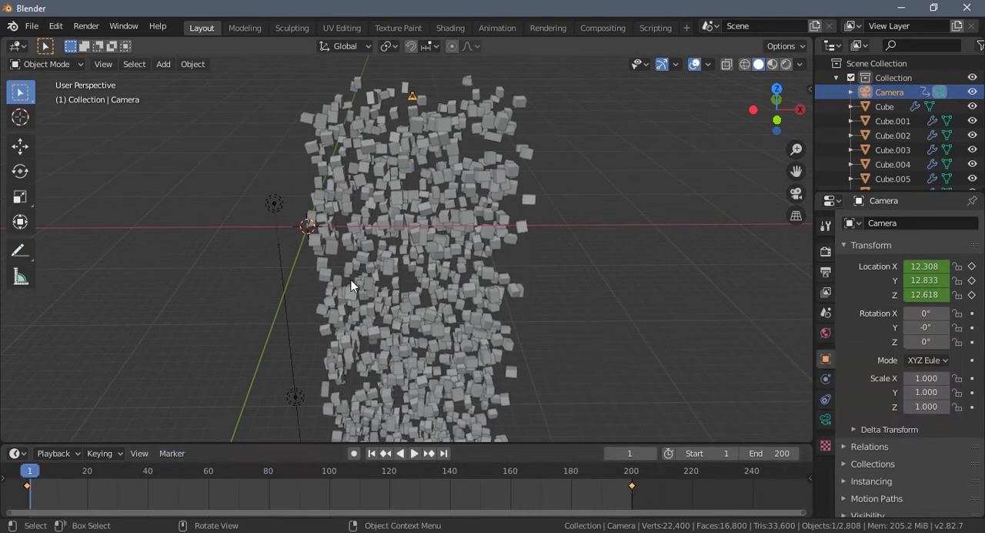
key("KP_0")
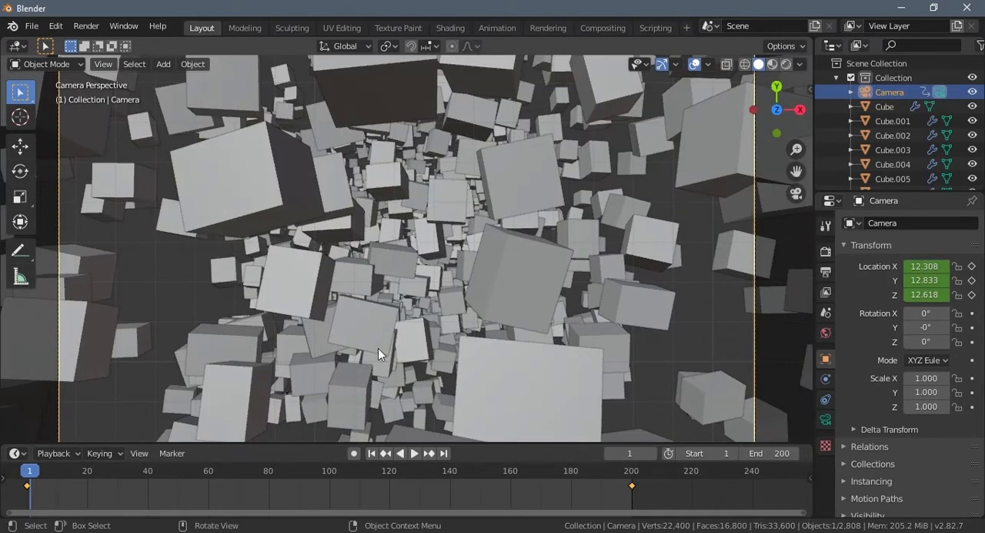
left_click(17, 454)
left_click(68, 453)
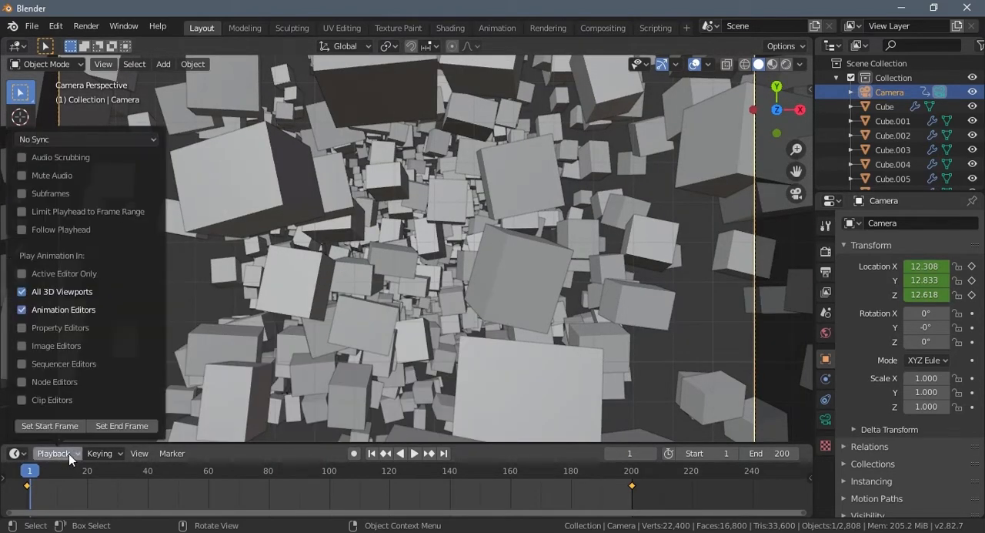
left_click(23, 193)
key("space")
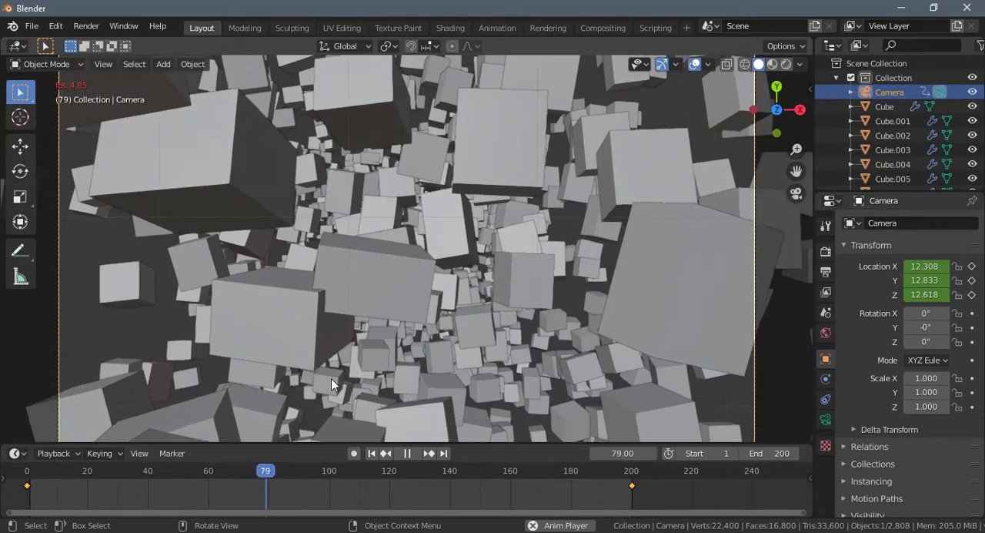
key("space")
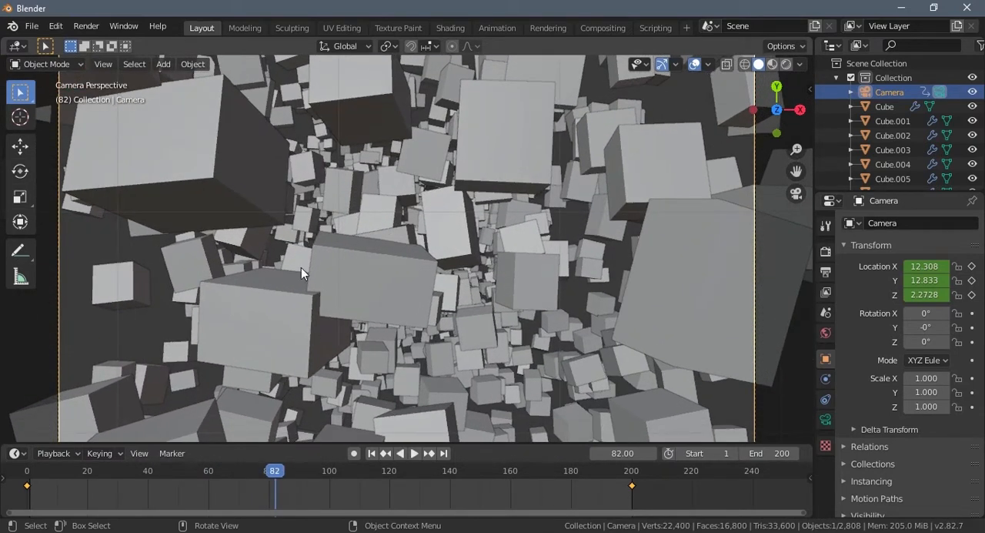
- Turn on viewport display of the Bevel and Wireframe modifiers for the large cube Cube.189 near the centre of the camera view
left_click(341, 275)
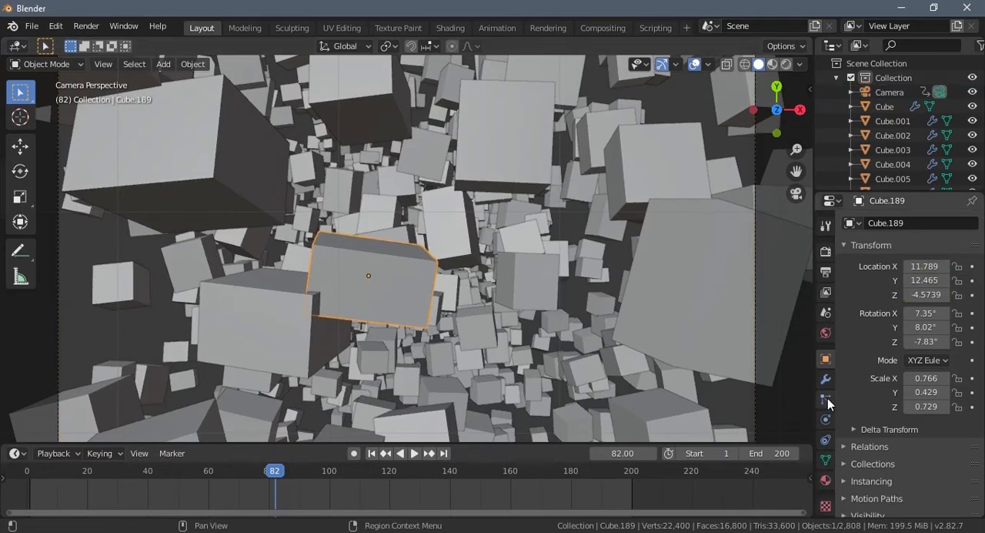
left_click(826, 379)
left_click(914, 270)
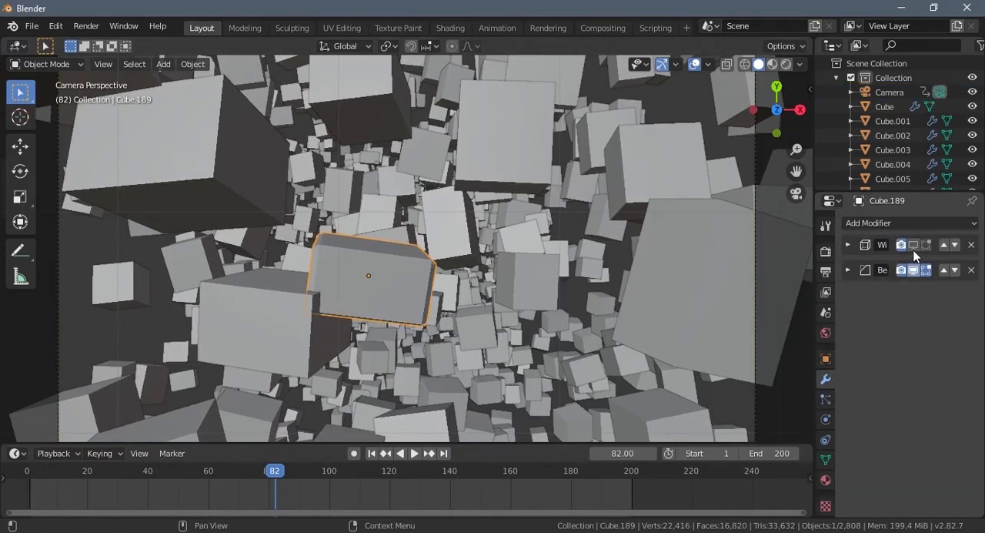
left_click(914, 245)
- Turn on viewport display of the Bevel and Wireframe modifiers for the neighbouring large cube Cube.169
left_click(264, 347)
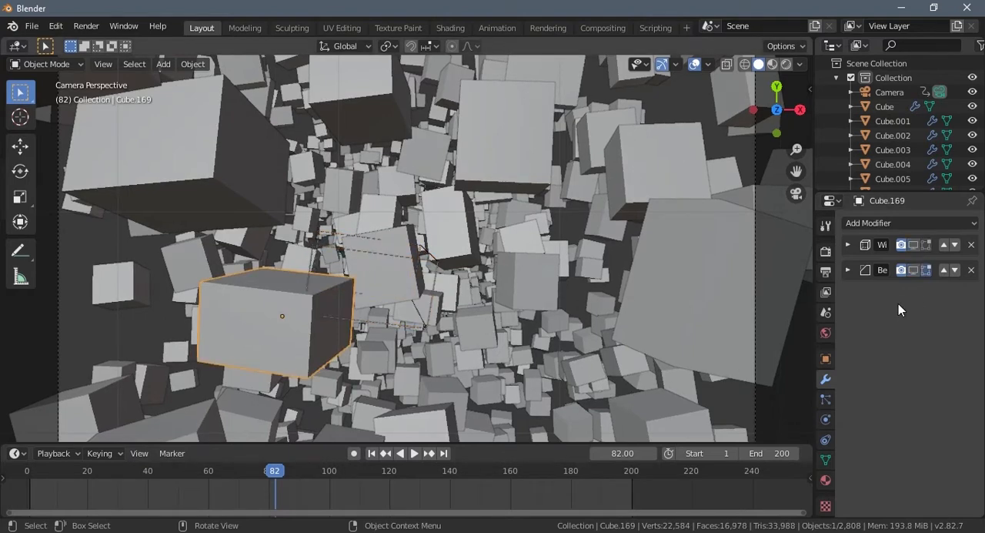
left_click(914, 269)
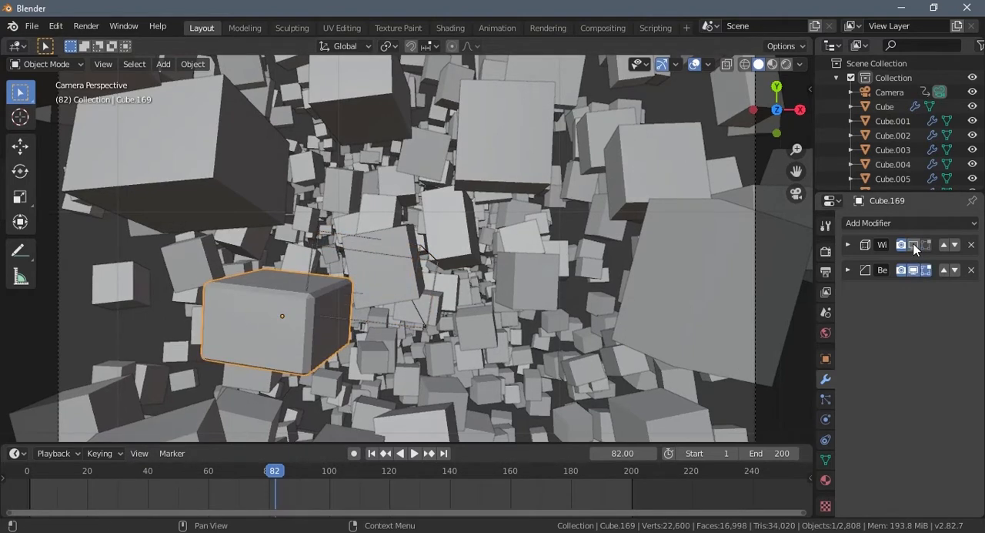
left_click(914, 245)
left_click(372, 388)
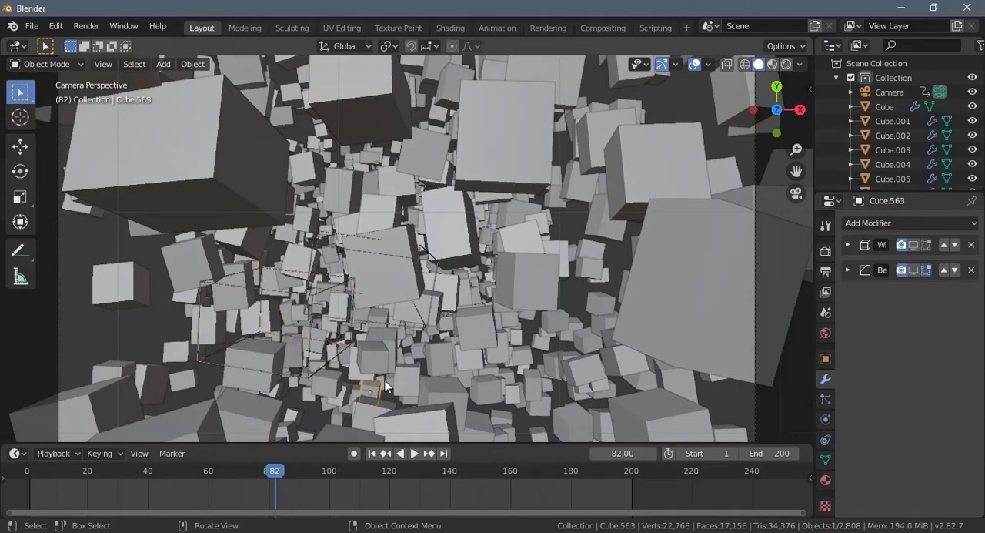
- Turn off viewport display of the Bevel and Wireframe modifiers for both wireframed cubes, Cube.169 and Cube.189
left_click(312, 298)
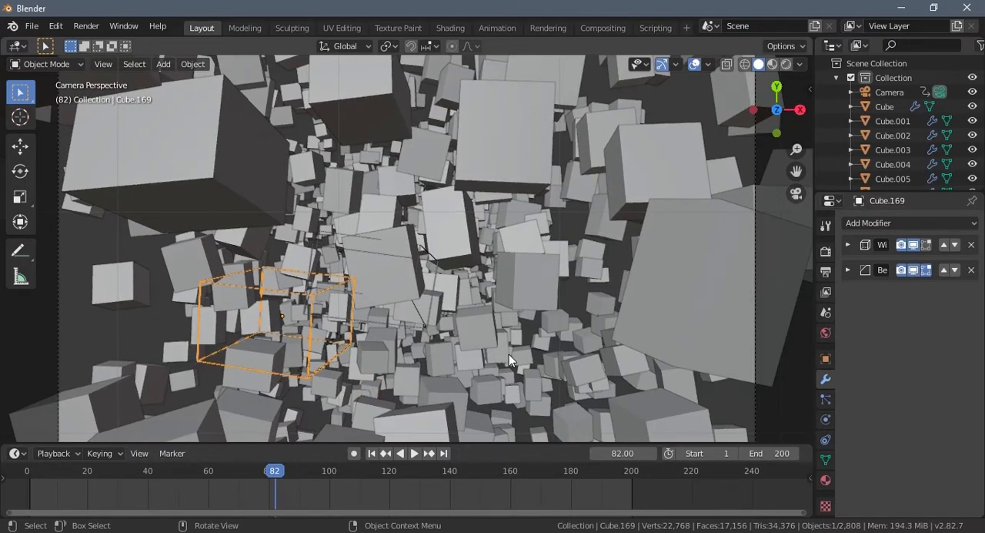
left_click(913, 270)
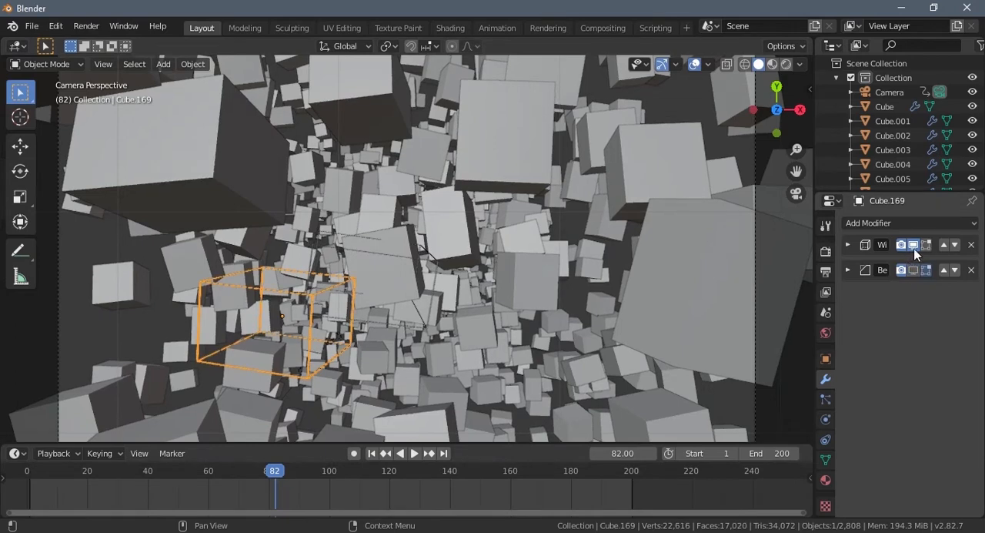
left_click(912, 245)
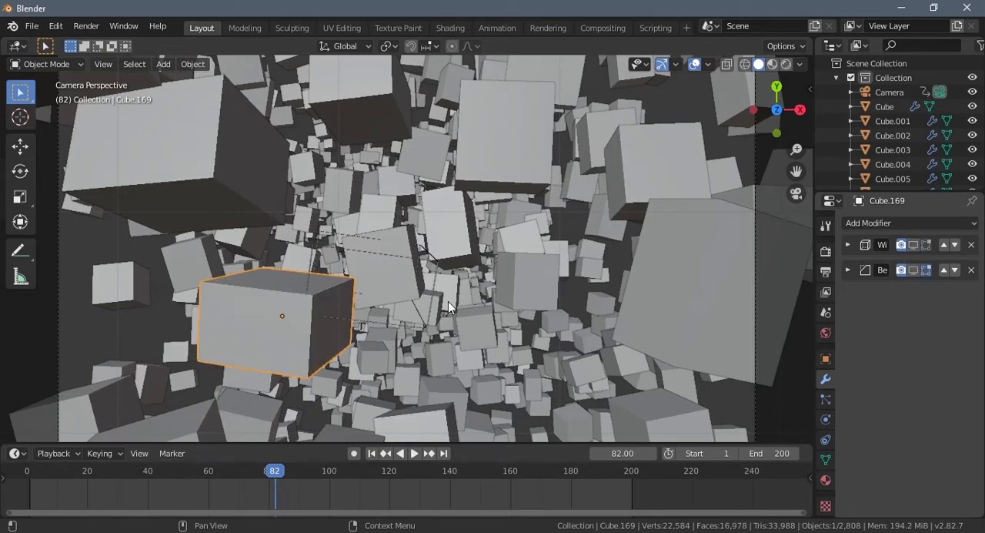
left_click(379, 328)
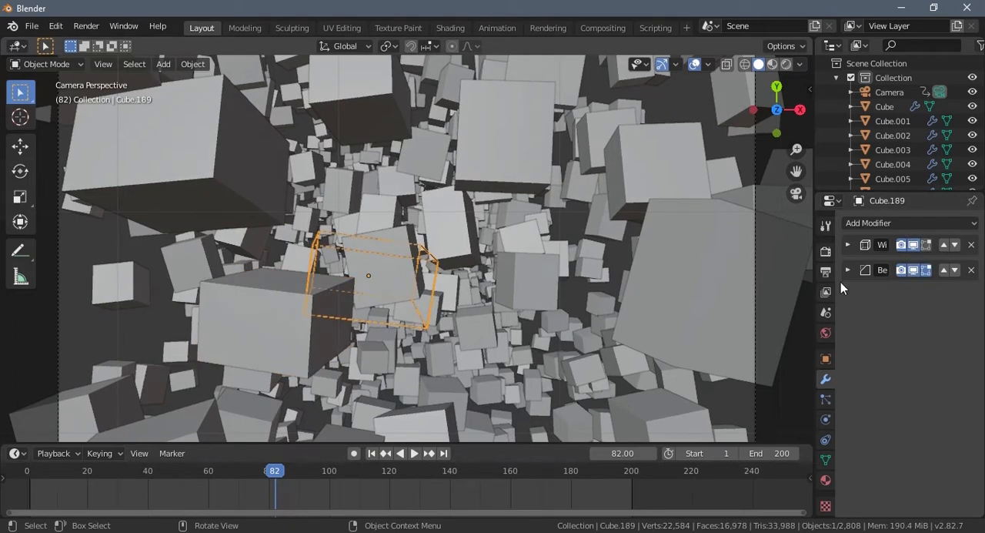
left_click(912, 244)
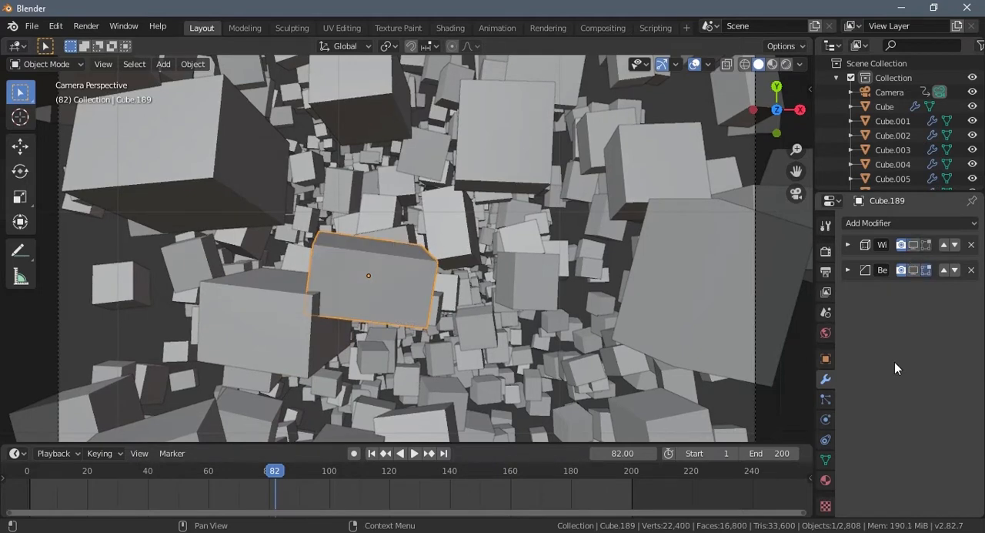
- Play the animation through the camera and stop it at frame 7
key("space")
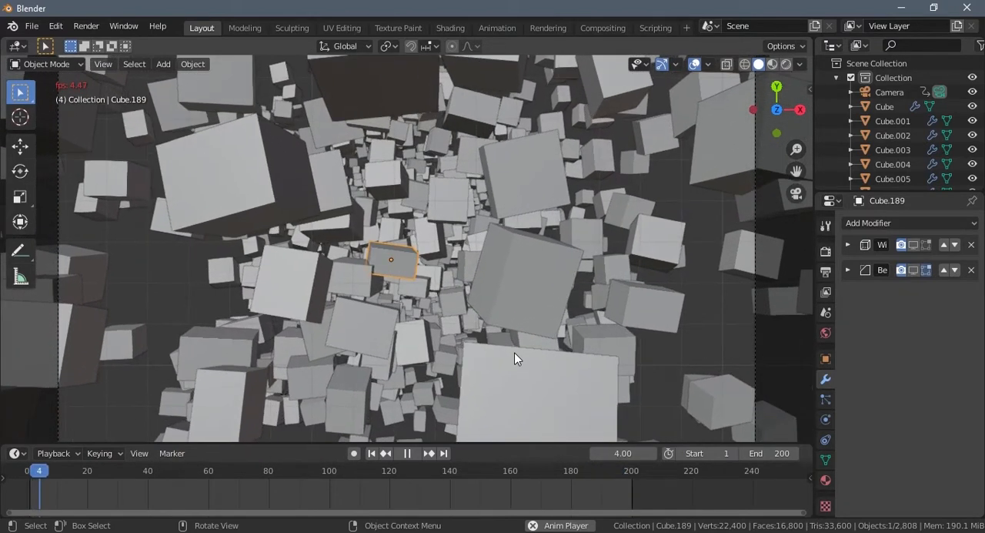
key("space")
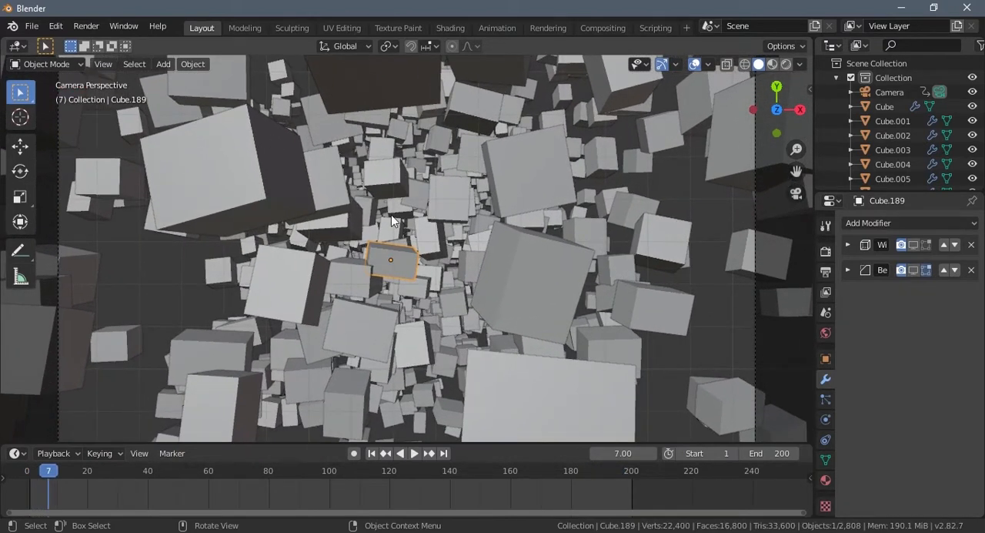
- Change the surface shader of the material "cube" shared by all cubes to Emission
left_click(436, 287)
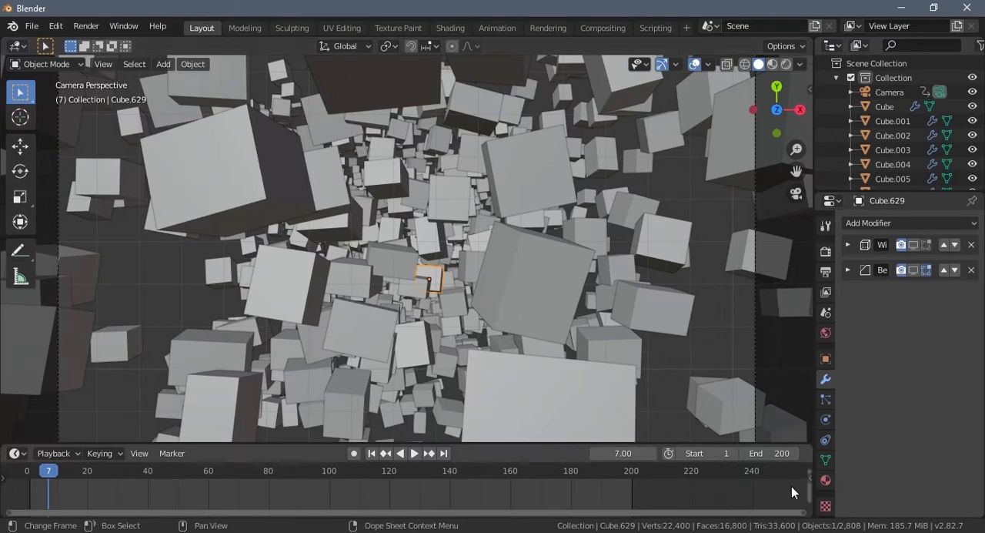
left_click(826, 480)
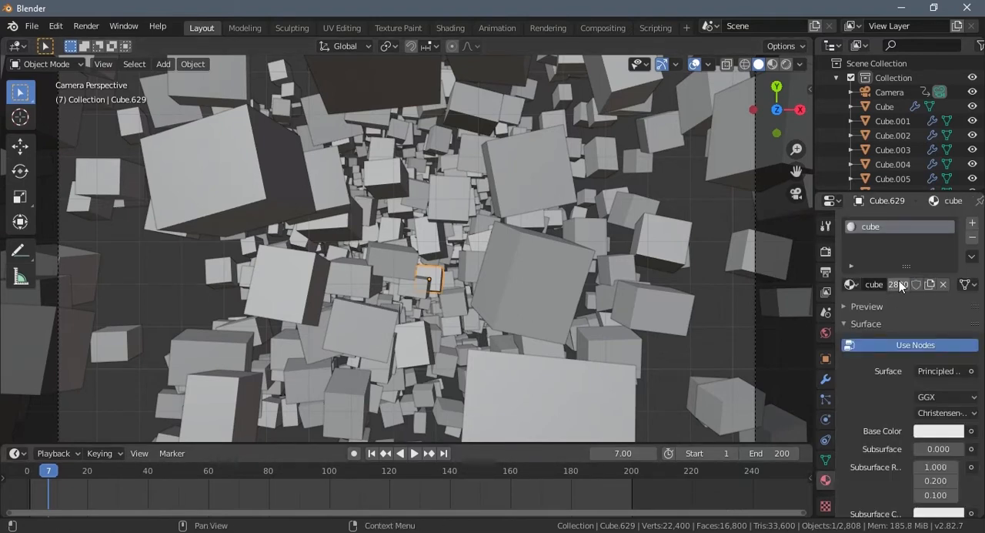
left_click(938, 371)
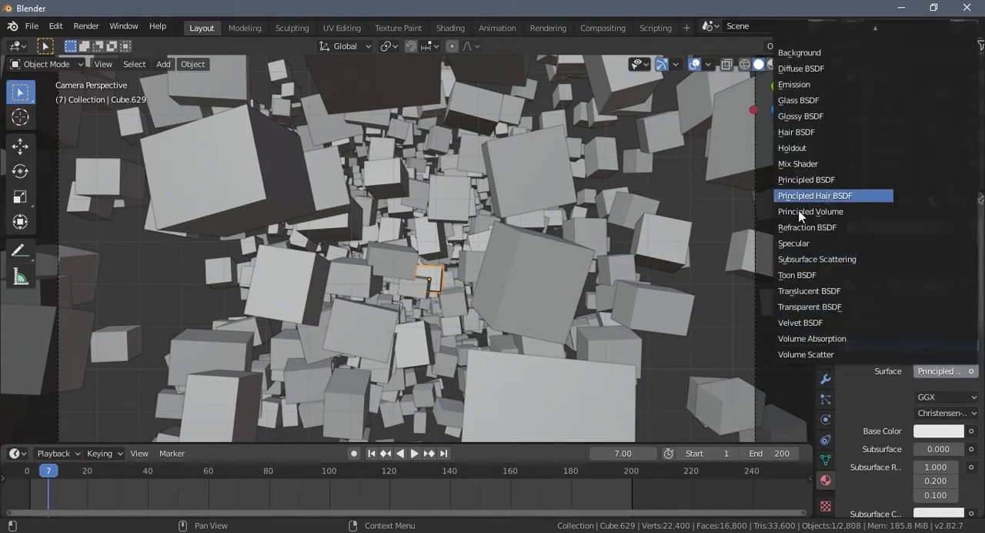
left_click(793, 84)
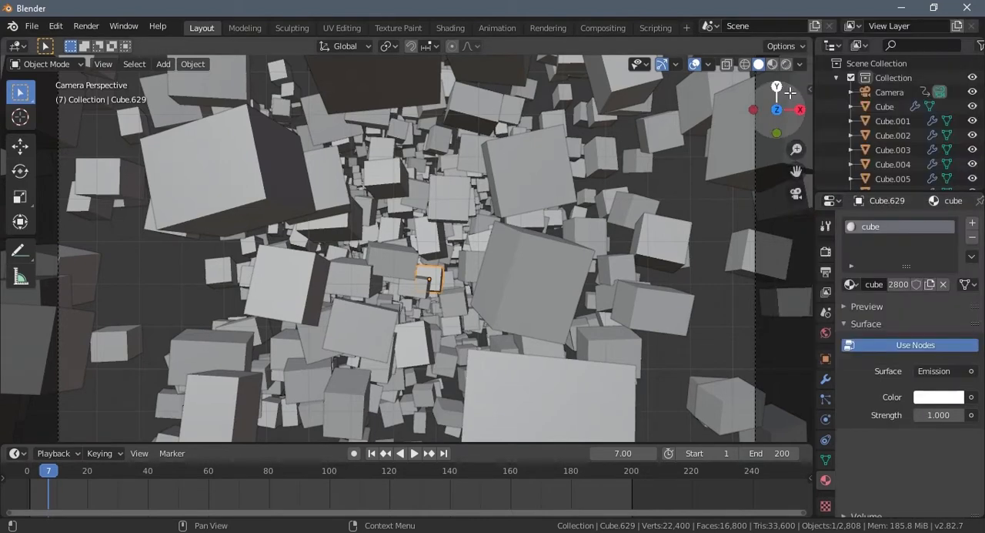
- Set the material's emission color to a pale warm yellow and its strength to 15
left_click(937, 398)
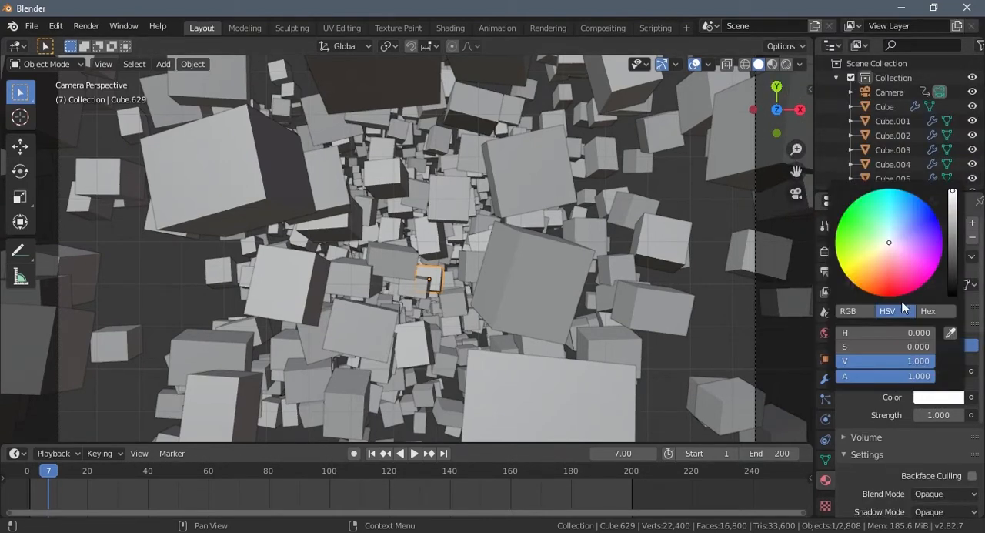
left_click(886, 248)
left_click(880, 251)
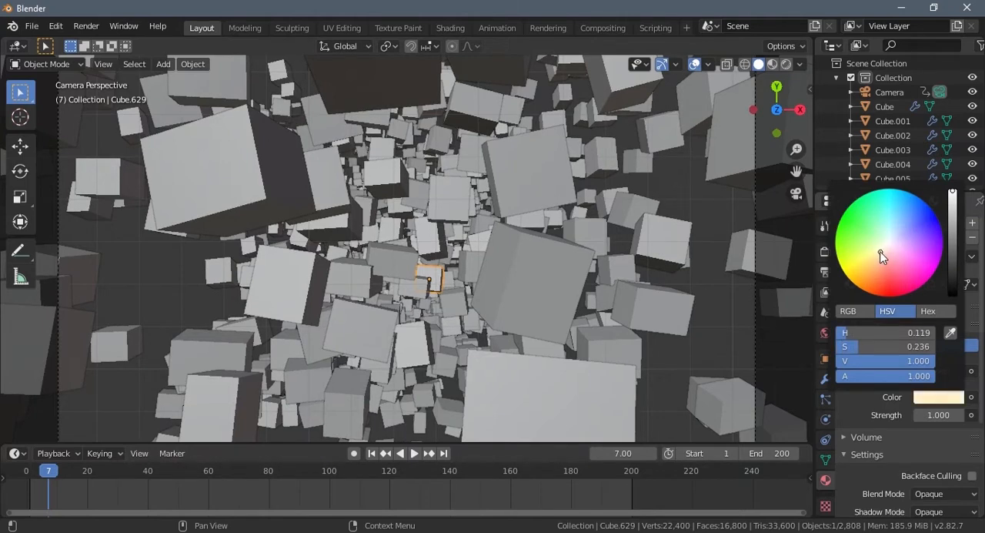
left_click(938, 415)
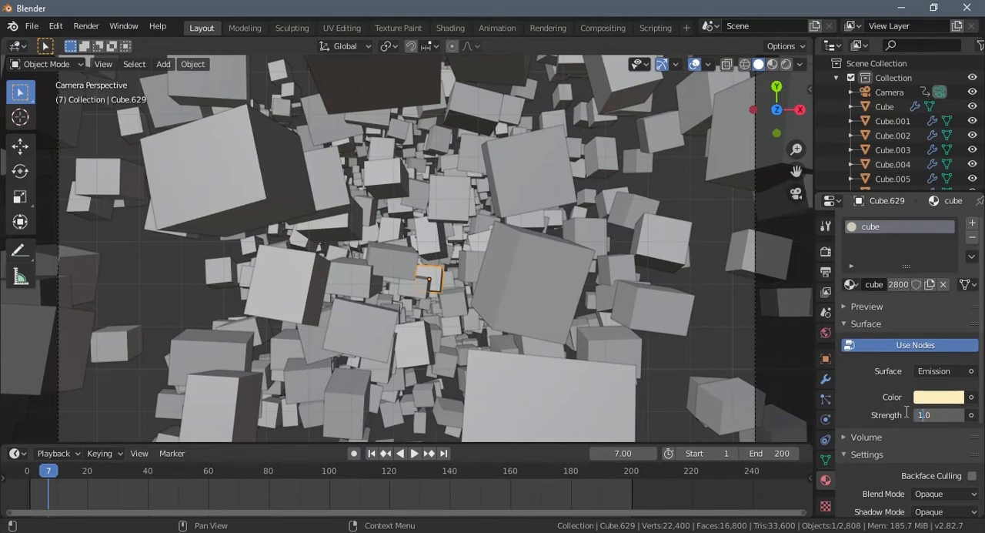
key("Return")
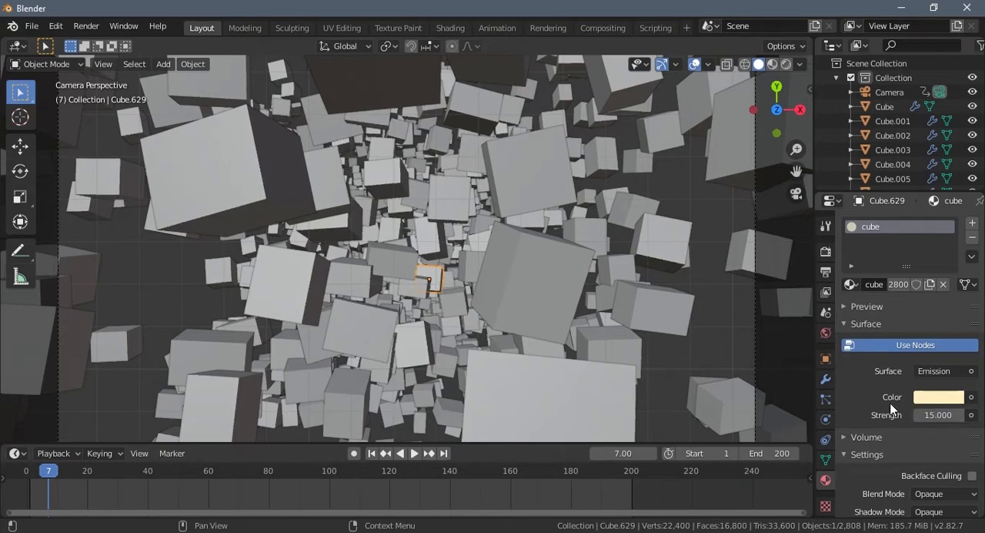
- Enable Bloom in the Eevee render settings and set the world background color to black
left_click(825, 251)
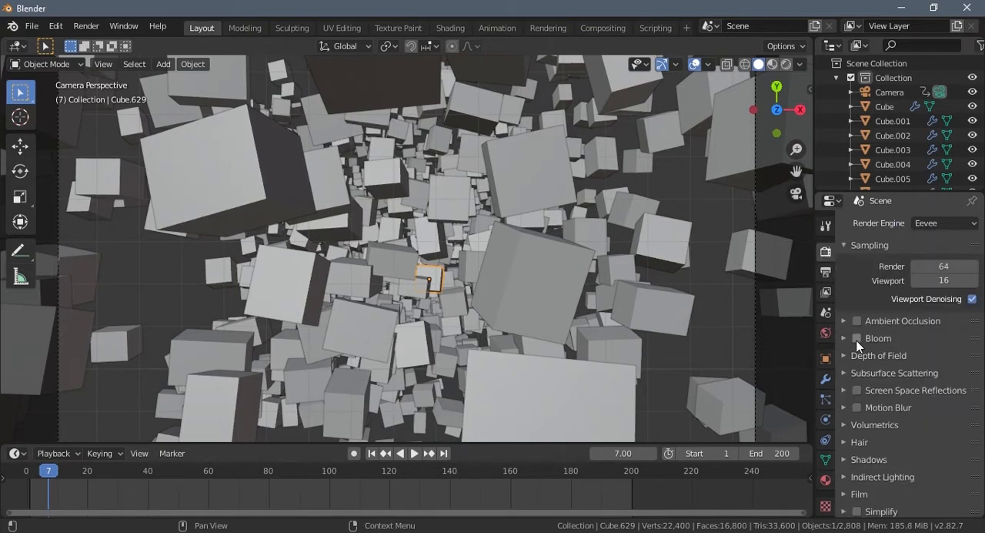
left_click(858, 339)
left_click(826, 332)
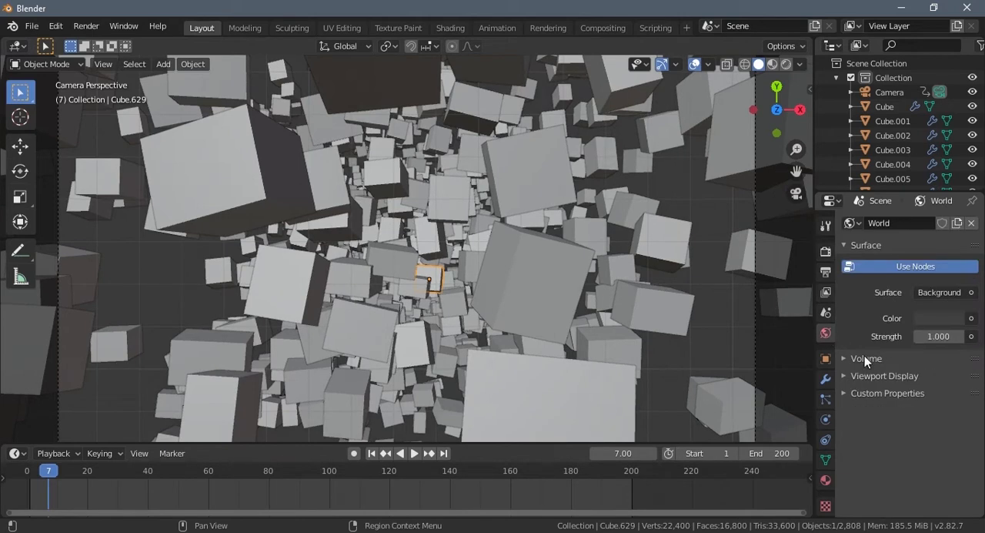
left_click(944, 317)
left_click_drag(957, 197, 952, 306)
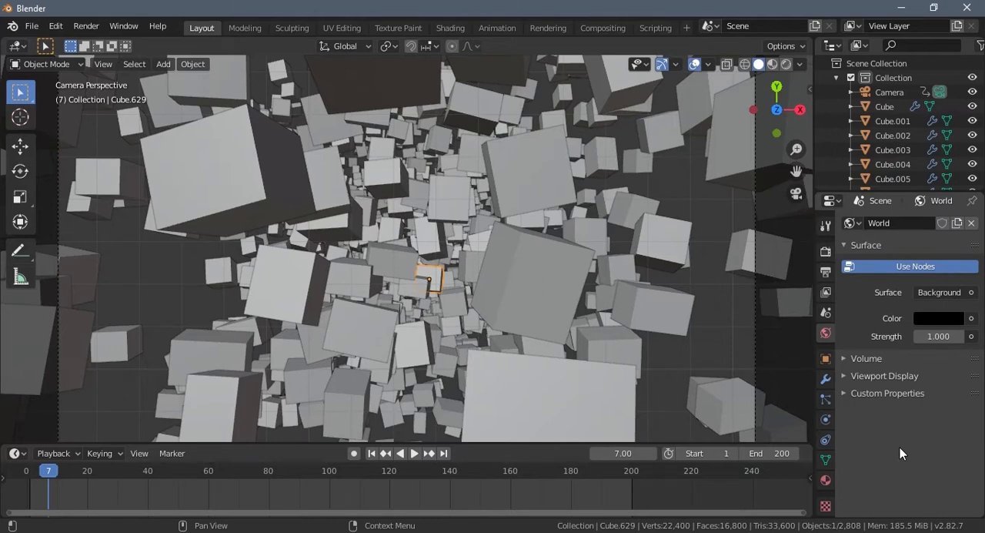
- Move the playhead to frame 107 and render a still image of the camera view
left_click(271, 483)
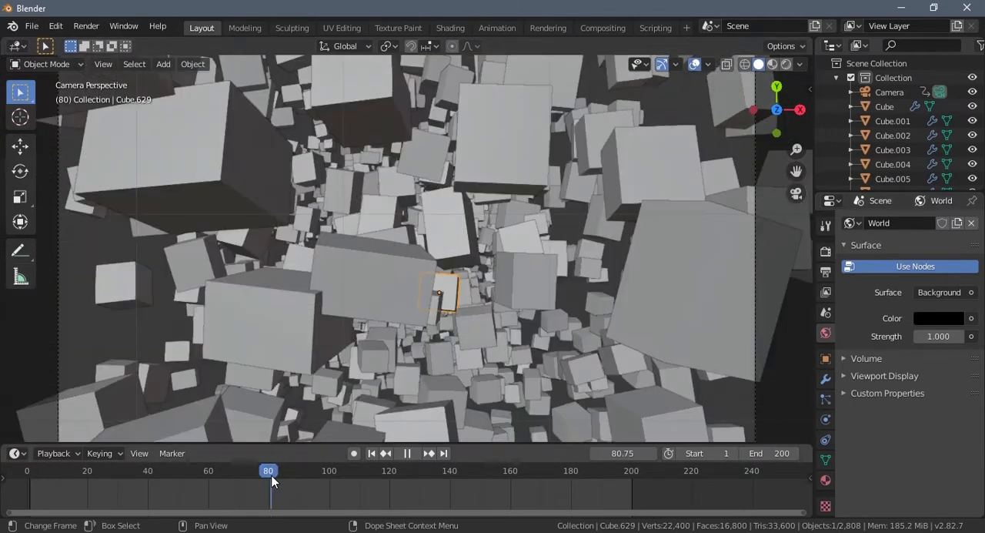
left_click(328, 475)
left_click_drag(329, 475, 353, 471)
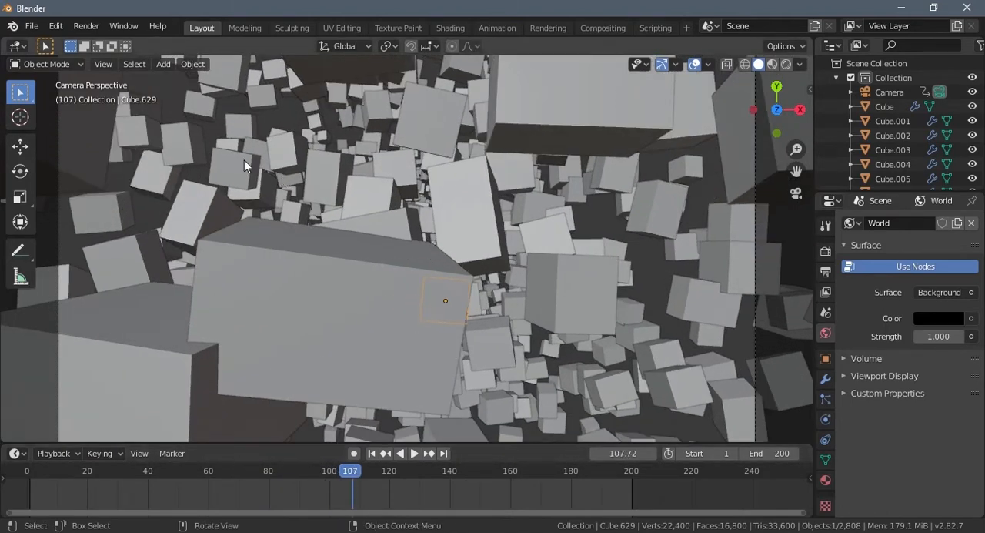
left_click(80, 29)
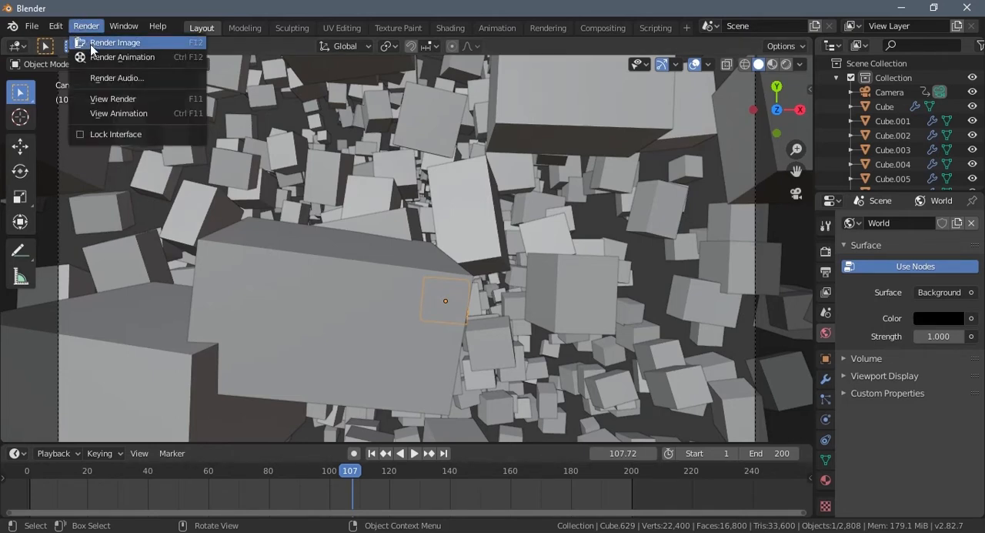
left_click(90, 44)
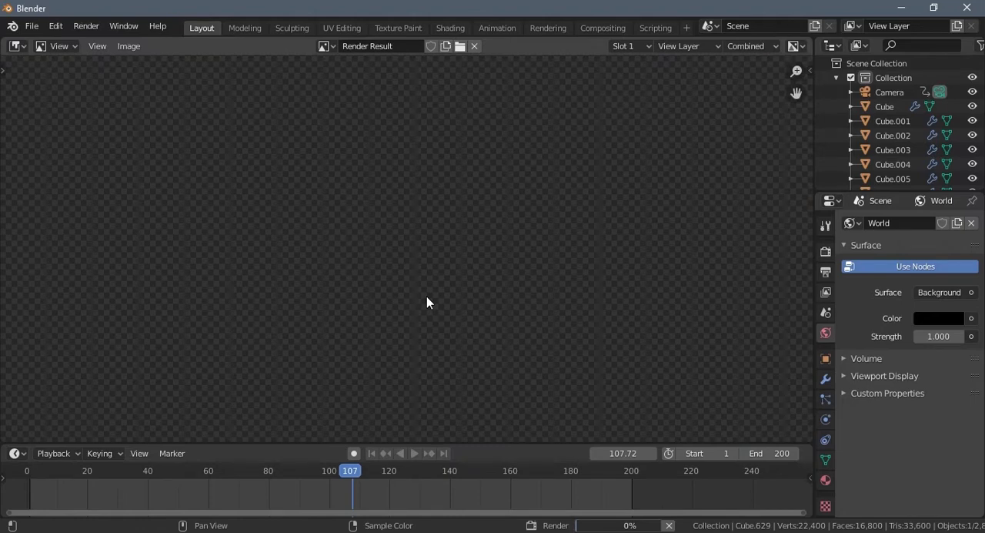
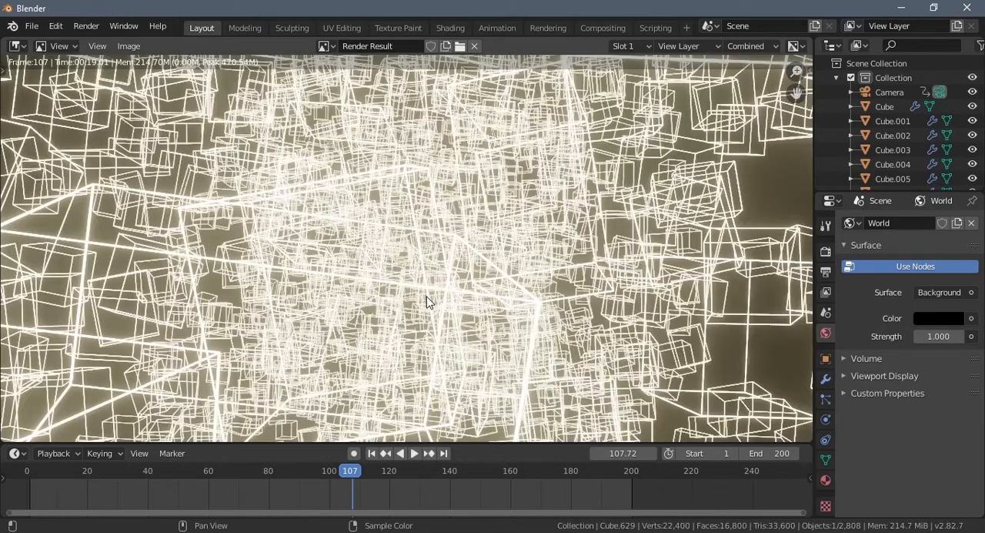
scroll(427, 301, "down", 6)
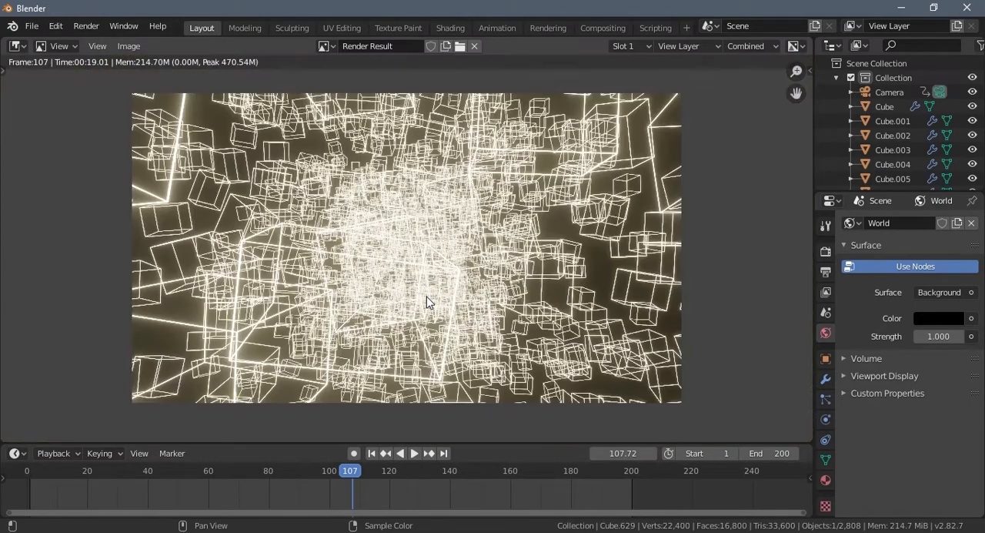
scroll(427, 301, "up", 2)
scroll(517, 301, "up", 1)
scroll(516, 301, "up", 1)
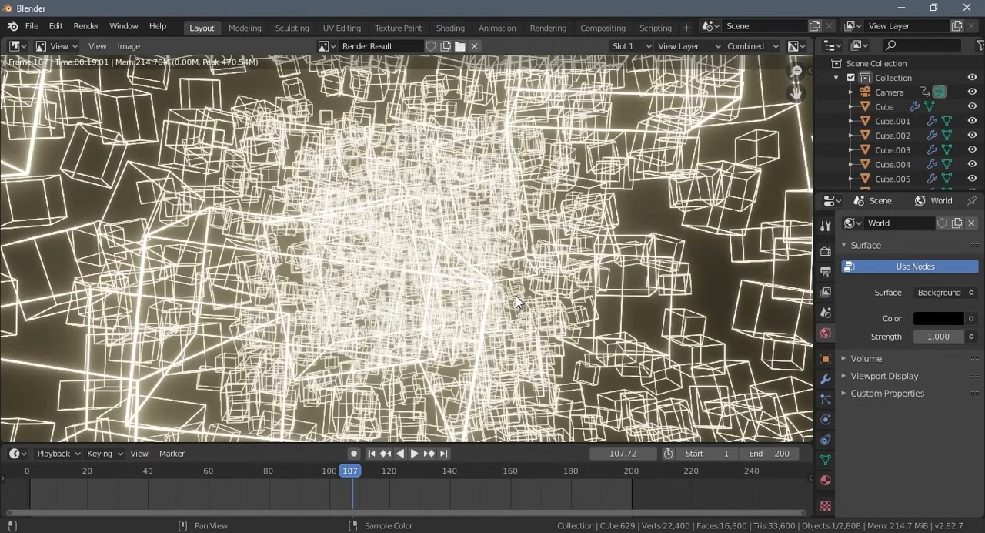
scroll(517, 301, "down", 2)
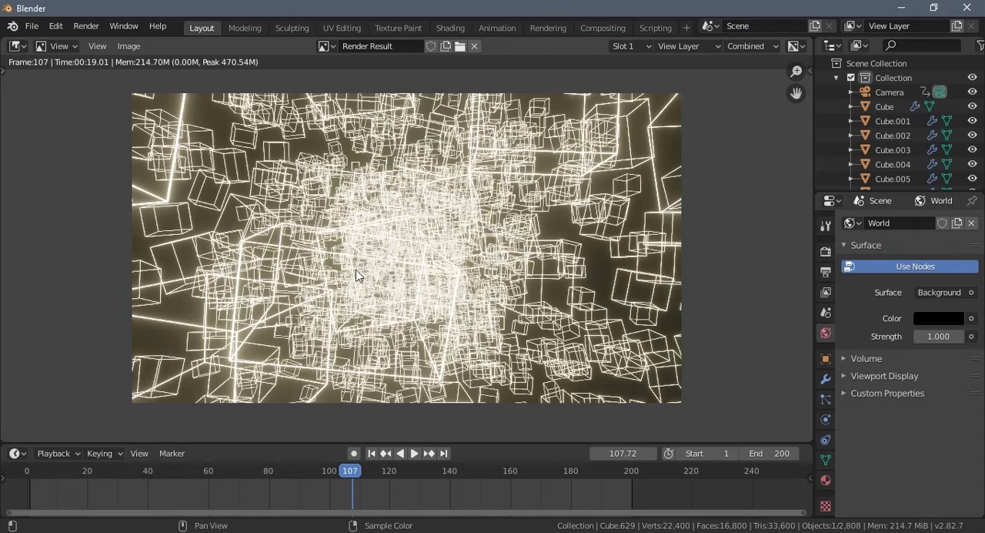
- Enable compositing nodes for the scene in the Compositing workspace and move the Composite node farther away from Render Layers
left_click(599, 27)
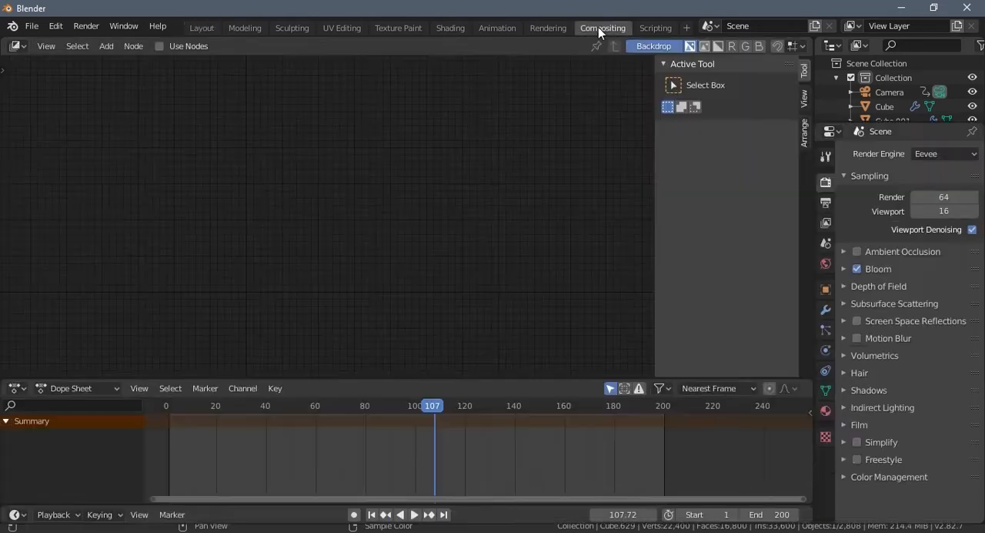
left_click(162, 47)
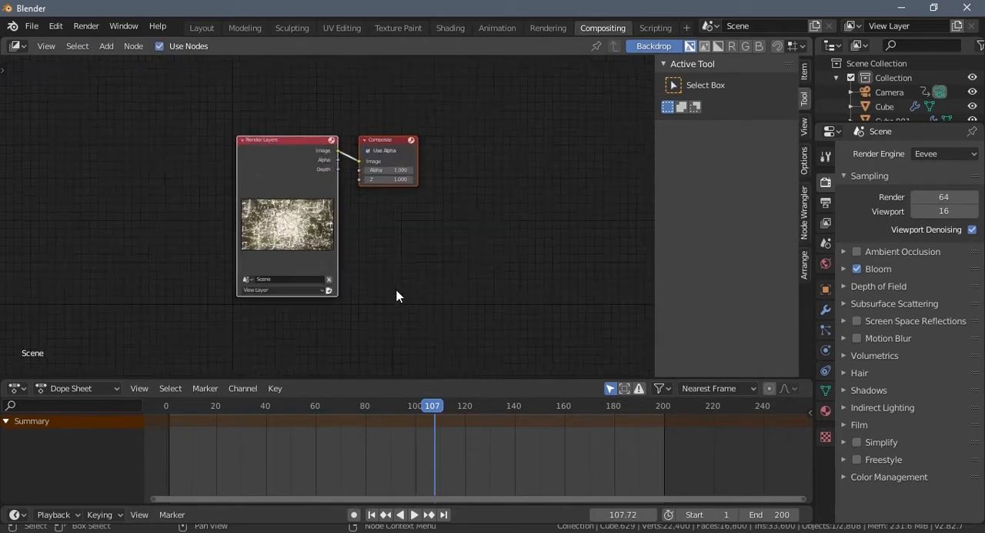
scroll(378, 262, "up", 3)
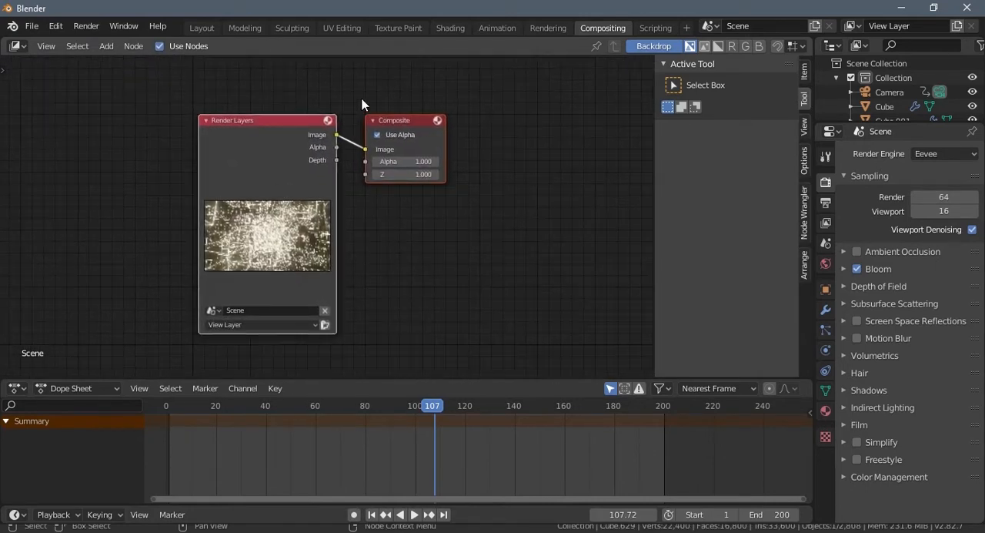
left_click_drag(395, 119, 570, 100)
- Add a Viewer node below Composite and feed both from the Render Layers image through a shared reroute point
key("shift+a")
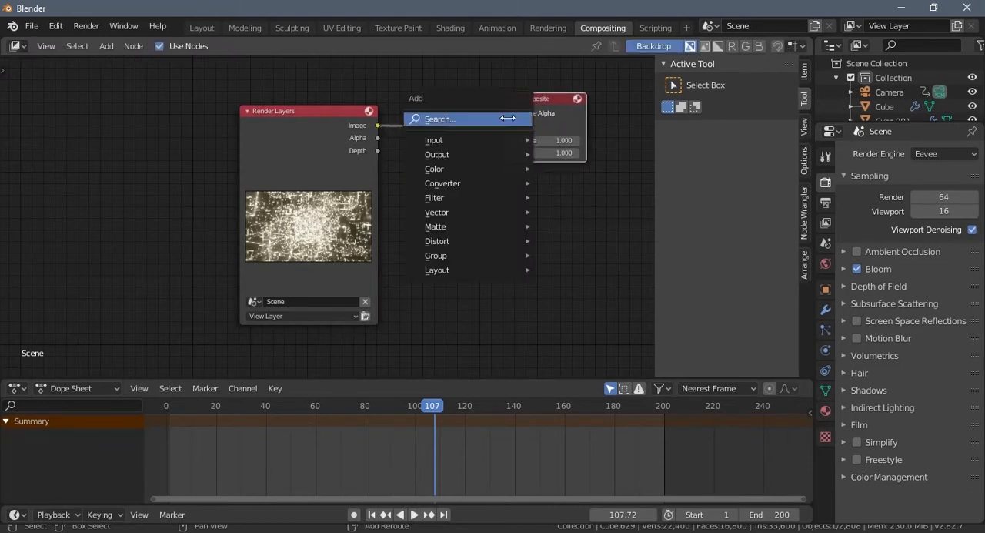
left_click(490, 119)
type("view")
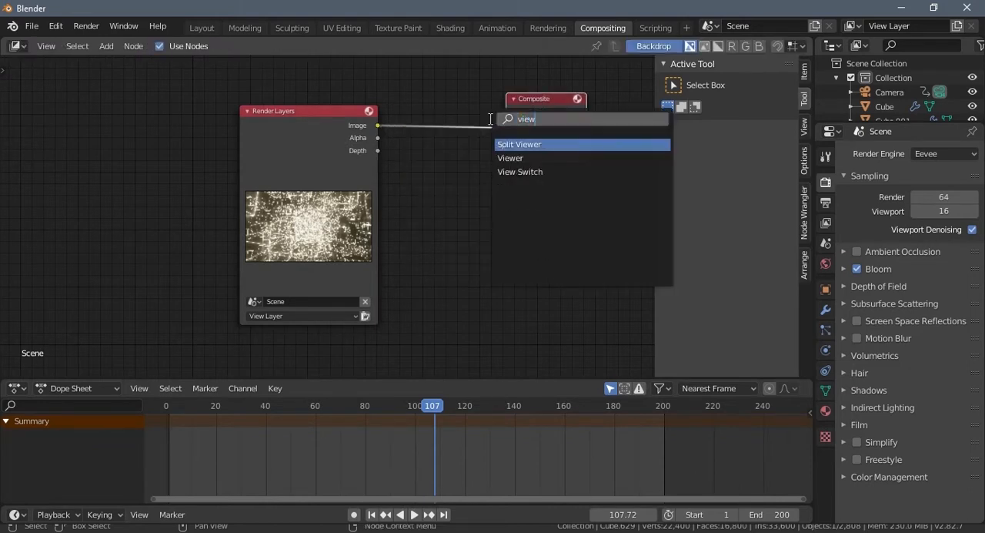
left_click(510, 158)
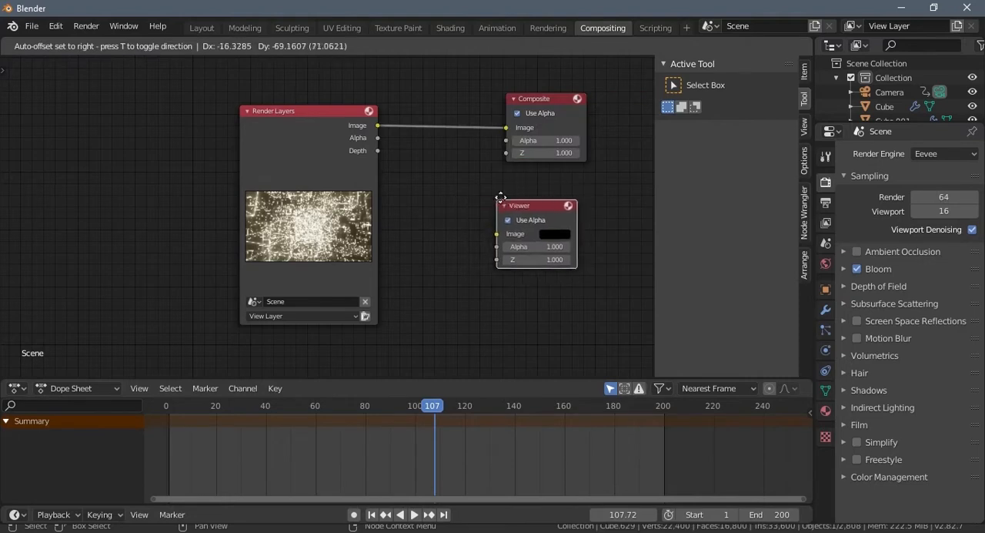
left_click(507, 184)
left_click_drag(378, 125, 506, 221)
right_click_drag(418, 196, 436, 113, "shift")
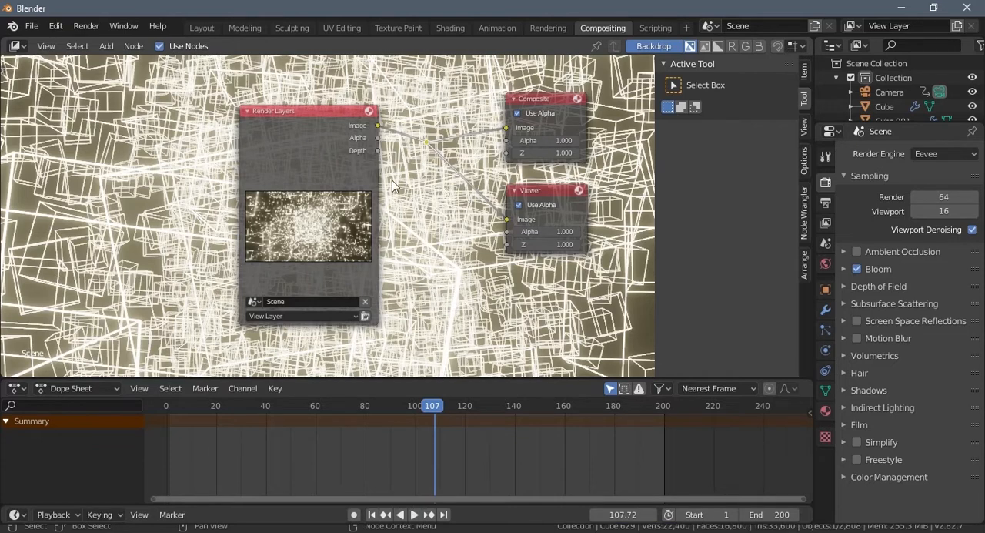
- Move Render Layers away from the output nodes and set the backdrop to zoom 0.33 with a horizontal offset of -114.100
left_click_drag(339, 121, 194, 132)
middle_click_drag(364, 240, 392, 239)
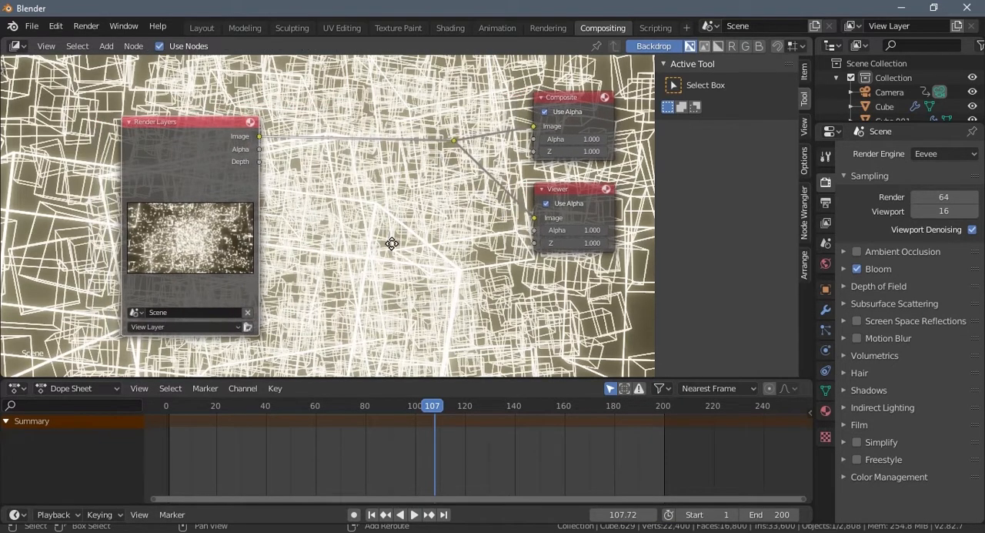
left_click(804, 125)
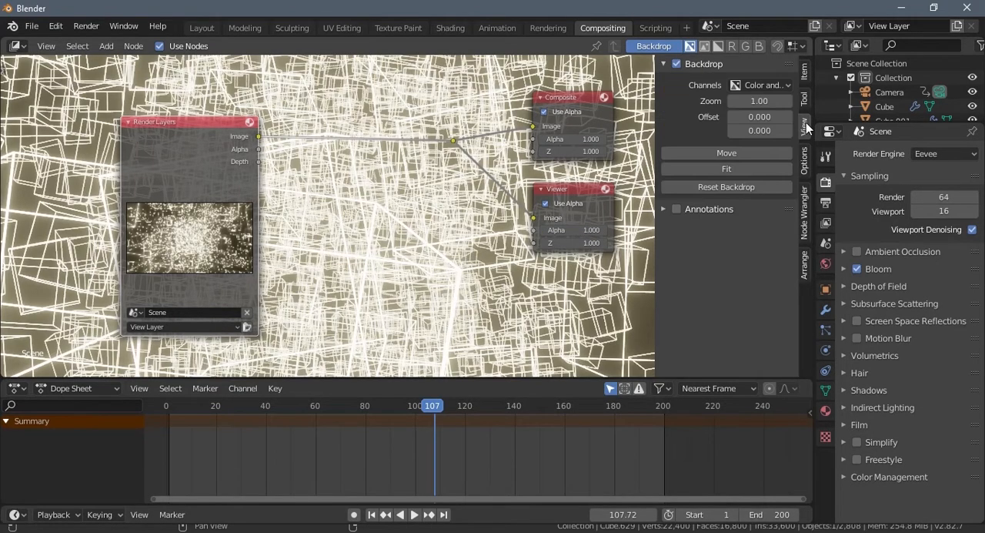
left_click_drag(759, 101, 909, 121)
- Insert a Bright/Contrast node into the link between Render Layers and the reroute point, spacing the nodes apart
key("shift+a")
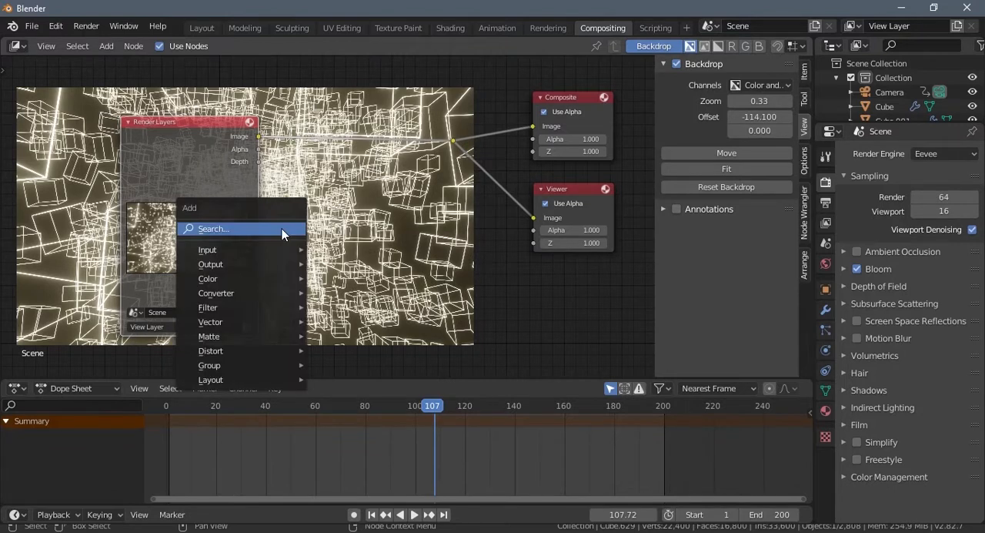
left_click(275, 228)
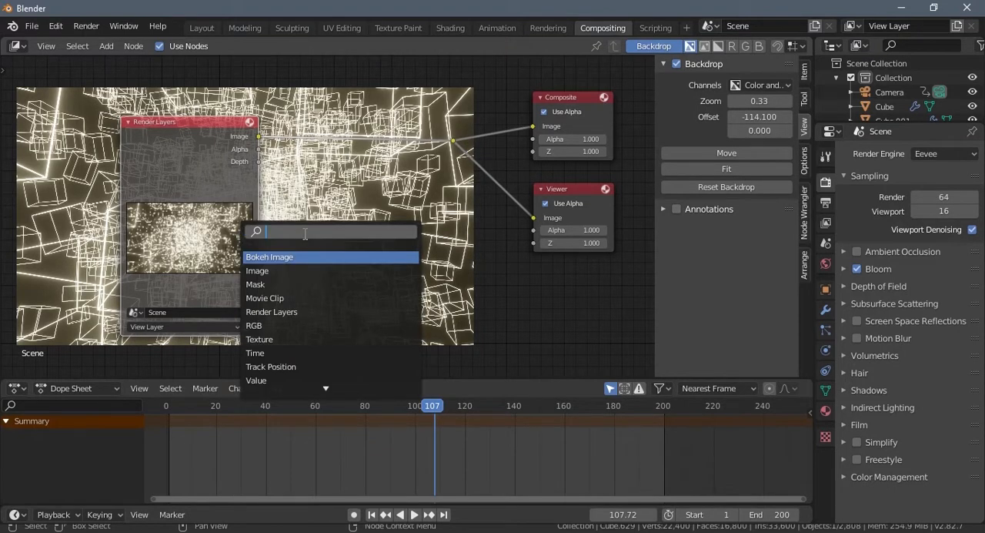
type("con")
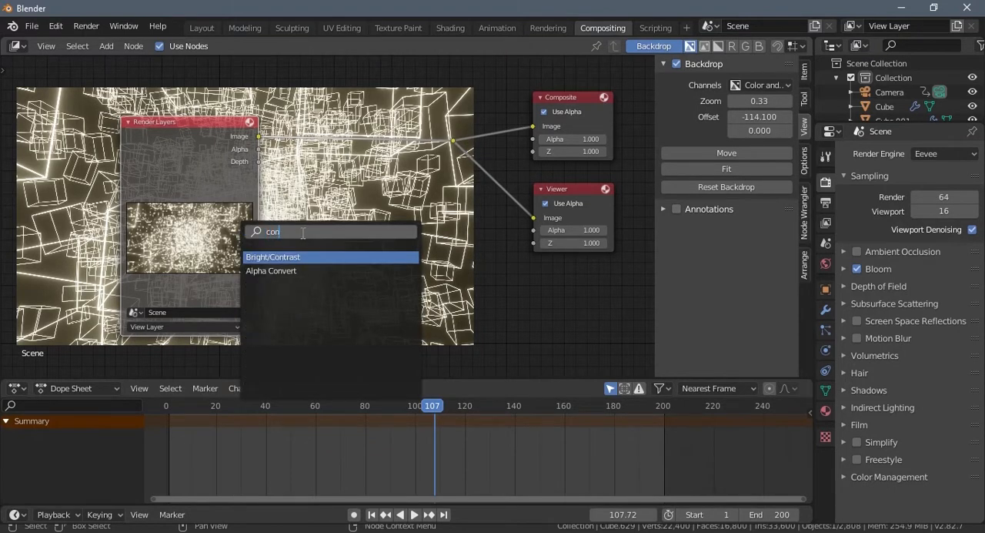
left_click(284, 257)
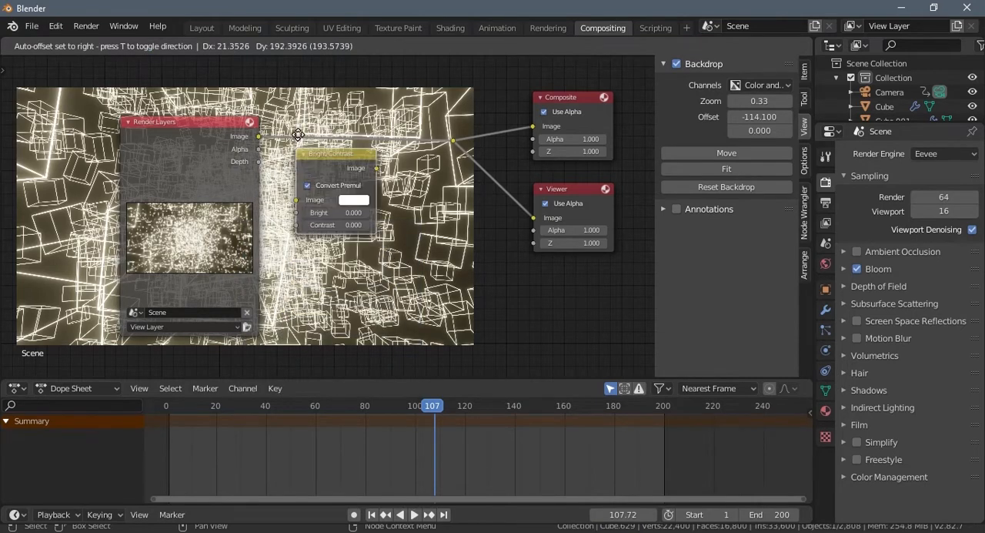
left_click(308, 129)
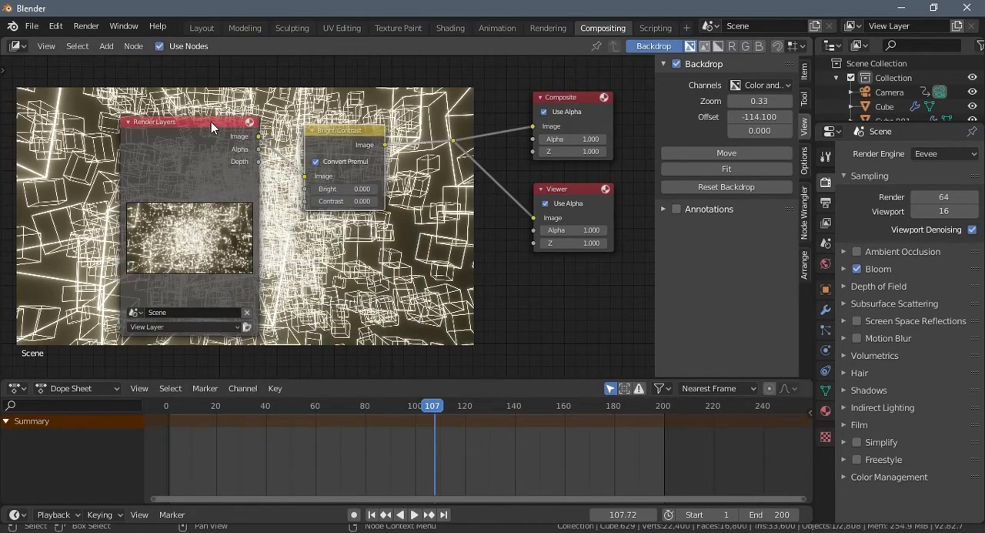
left_click_drag(216, 121, 125, 126)
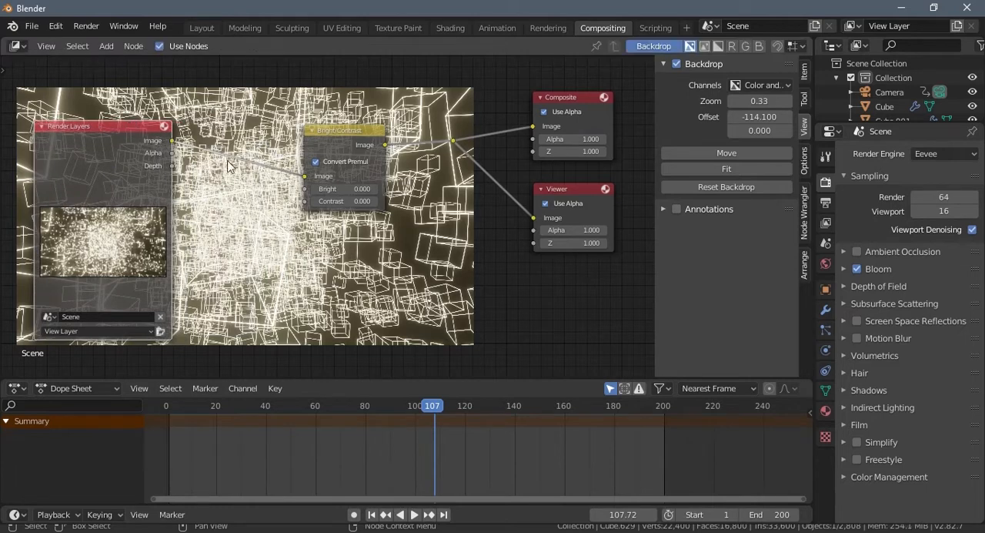
left_click_drag(347, 133, 313, 130)
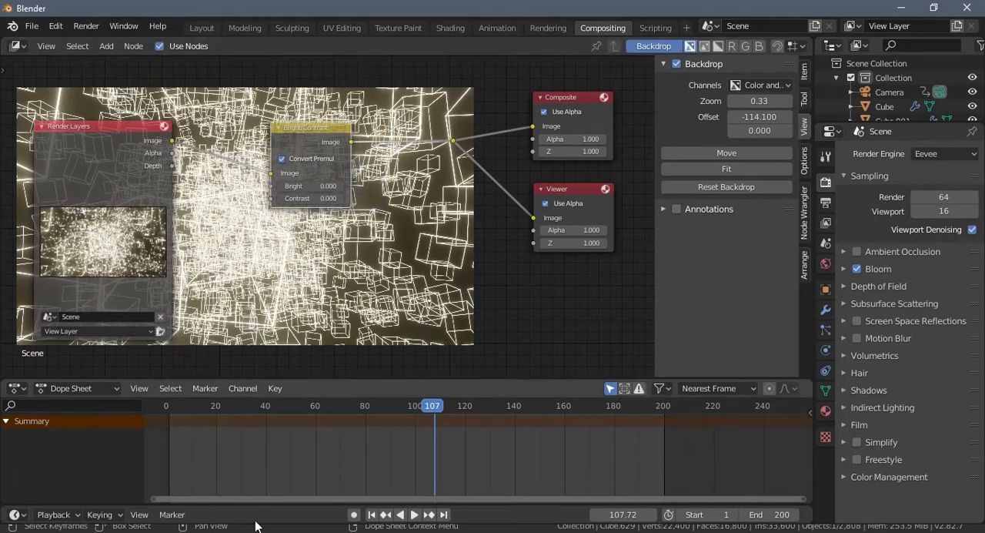
- Remove the separate timeline area beneath the Dope Sheet and enlarge the node editor downward
left_click_drag(267, 505, 269, 453)
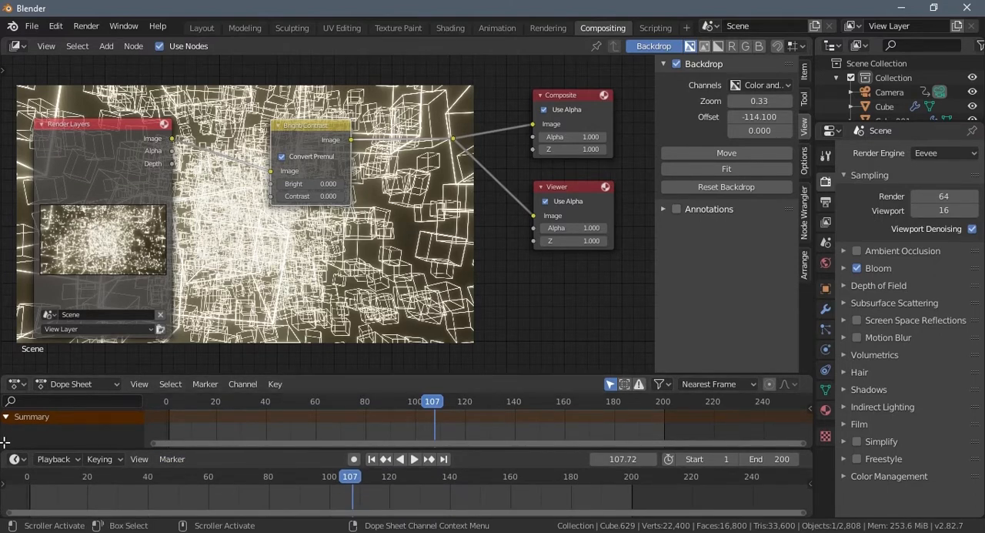
left_click_drag(5, 443, 14, 490)
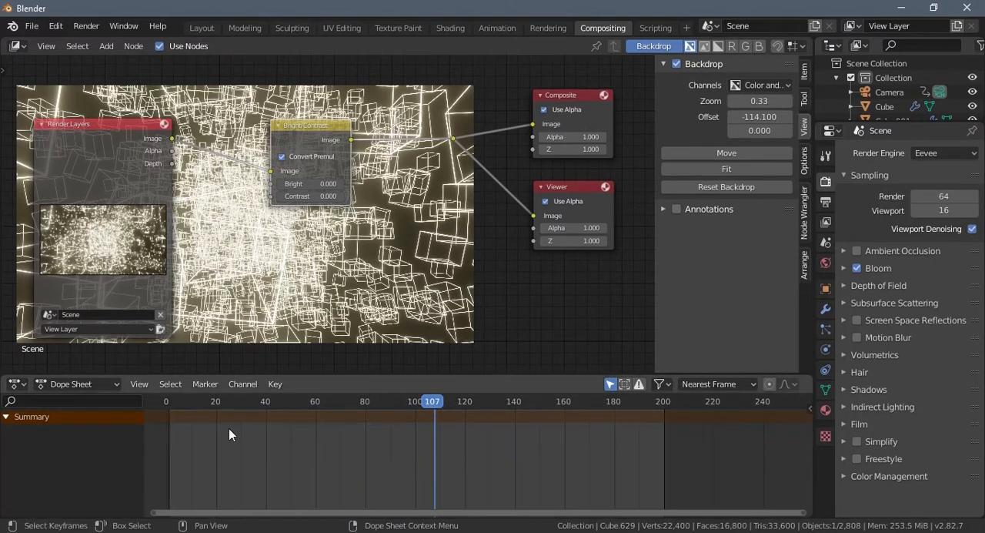
left_click_drag(319, 375, 323, 424)
- Set the contrast of the Bright/Contrast node to 0.9
scroll(380, 308, "up", 2)
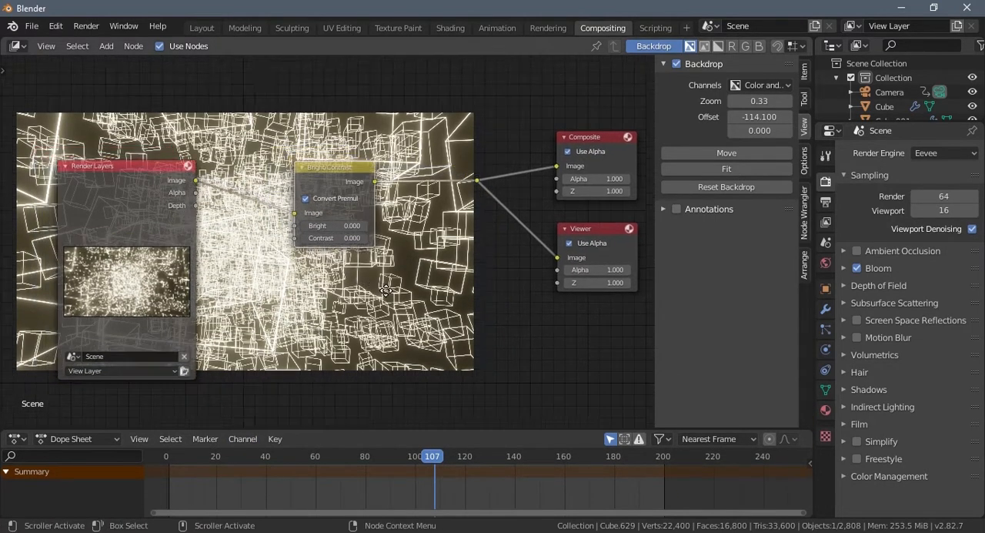
scroll(380, 308, "up", 1)
left_click_drag(381, 247, 352, 250)
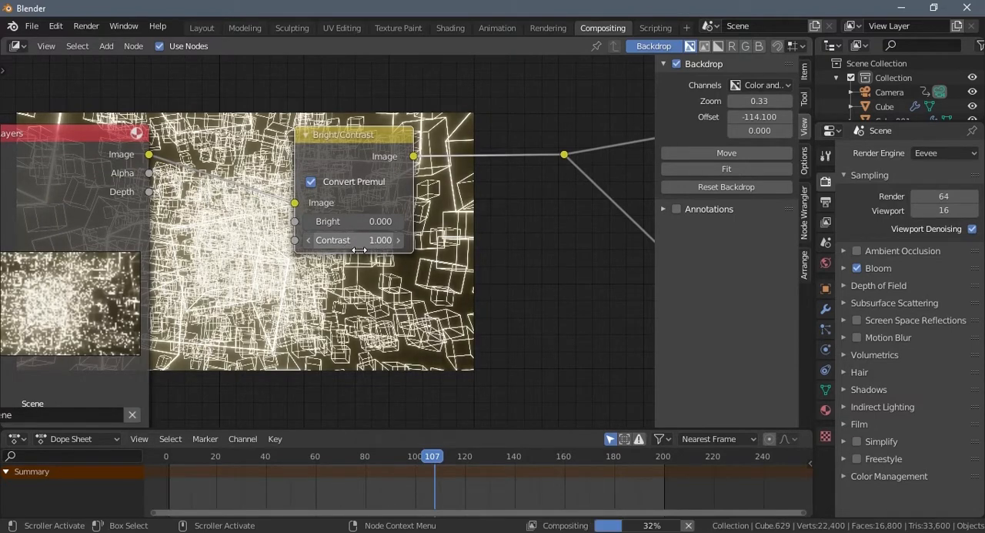
- Add a Hue Correct node below the Bright/Contrast node and connect the Render Layers image to its image input
key("shift+a")
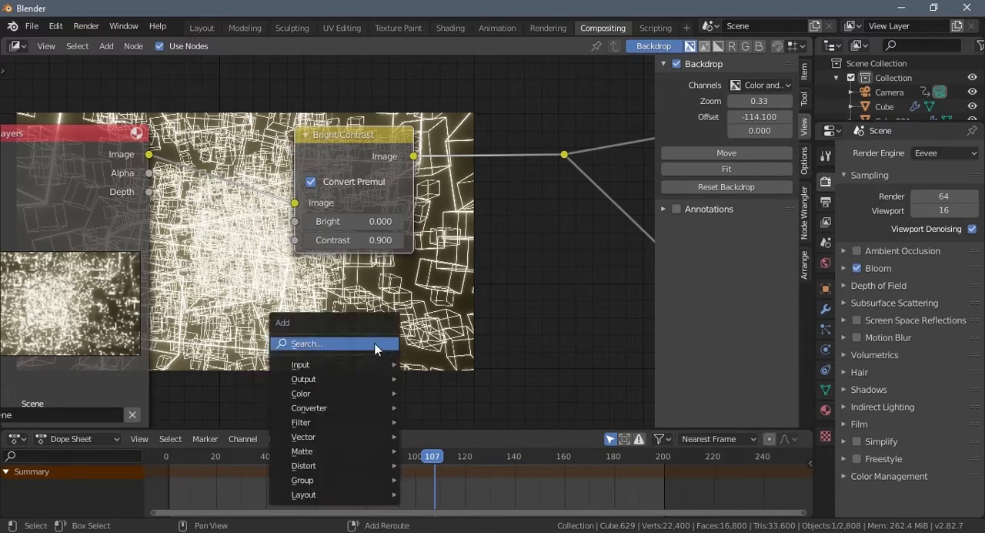
left_click(354, 364)
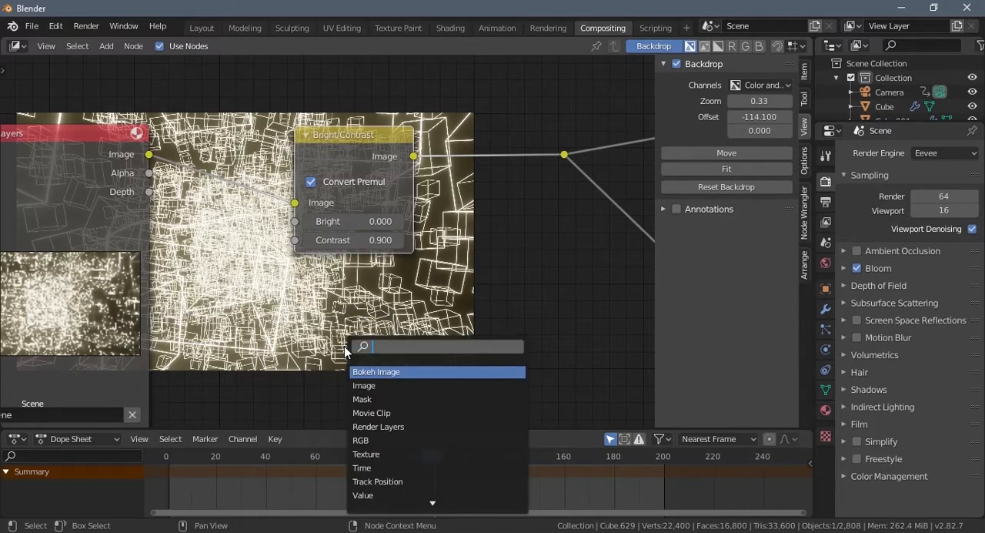
type("sha")
key("BackSpace")
key("BackSpace")
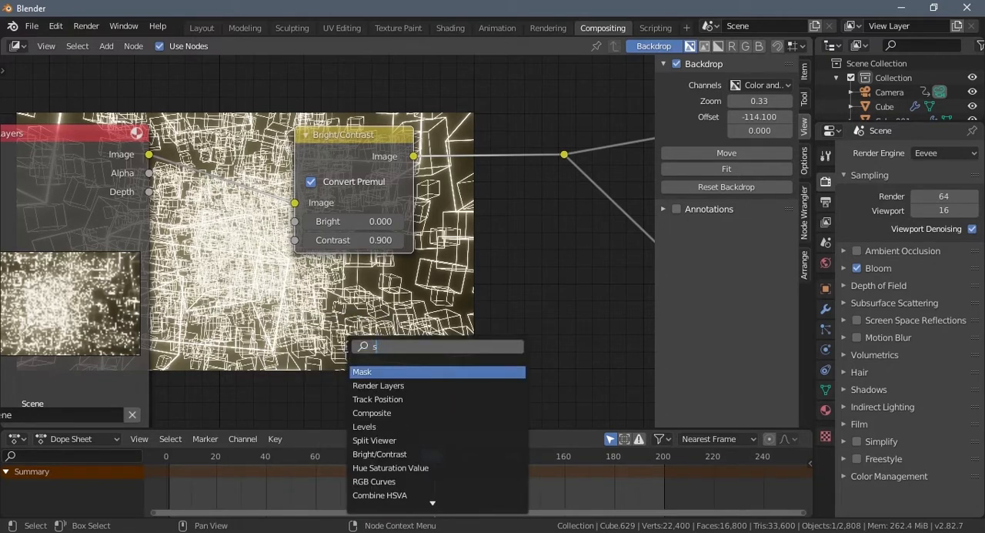
type("hue")
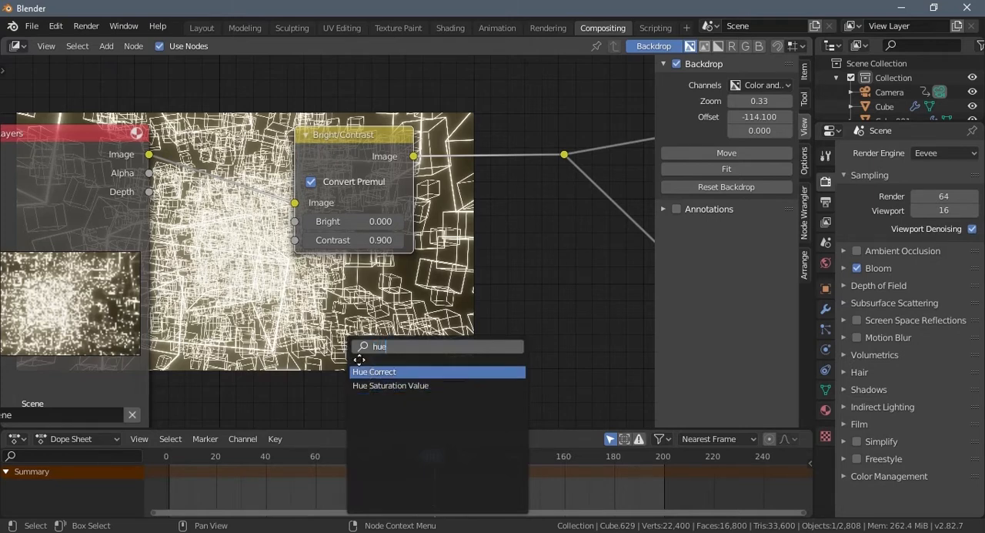
key("Return")
left_click(266, 271)
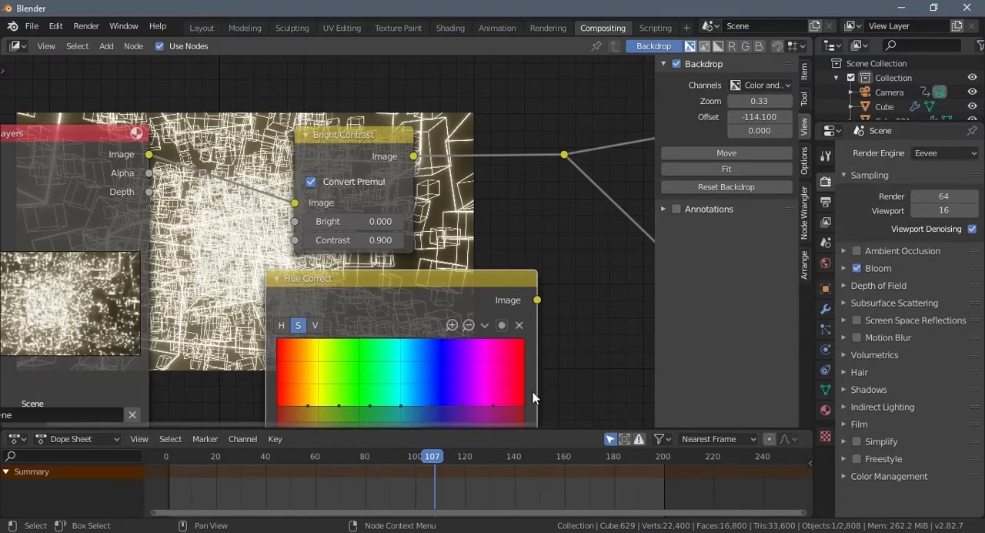
scroll(533, 399, "down", 3)
middle_click_drag(519, 354, 522, 330)
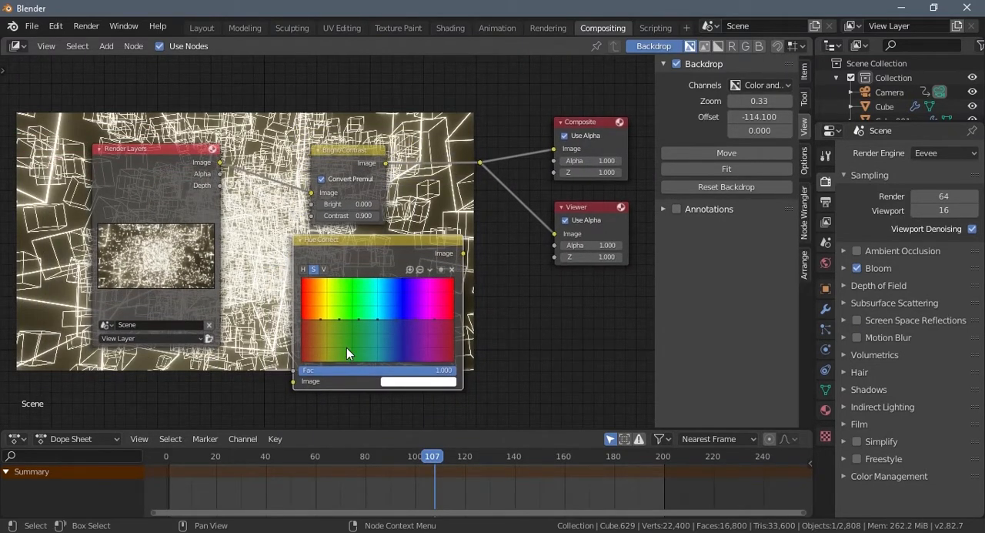
left_click(398, 383)
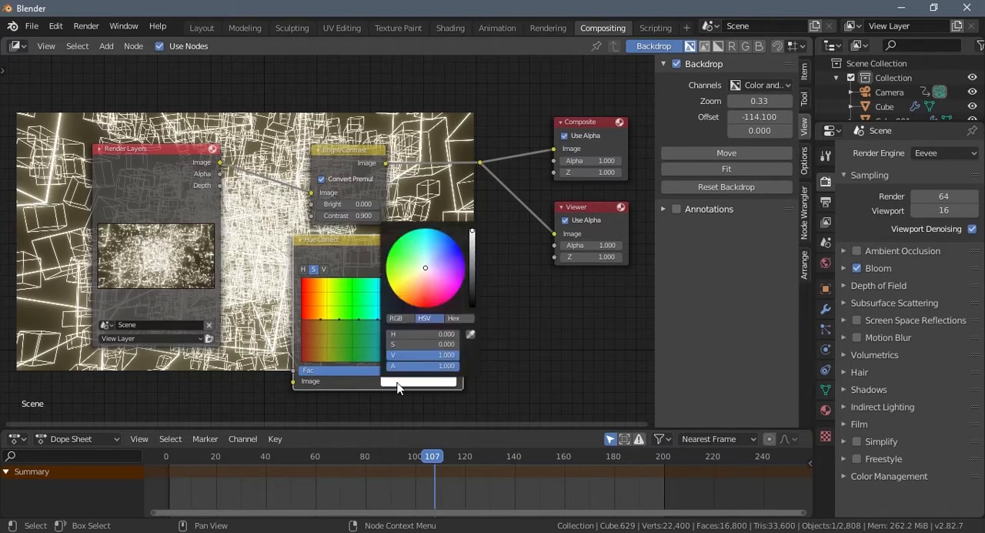
left_click_drag(220, 162, 294, 381)
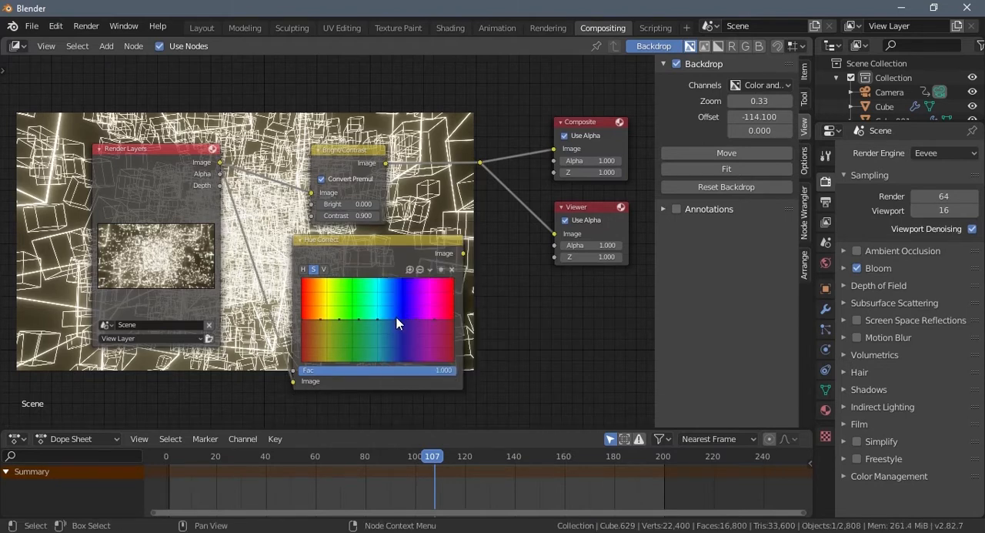
- Raise the Hue Correct saturation curve to about 0.67 across the green-to-blue range
left_click_drag(396, 317, 359, 305)
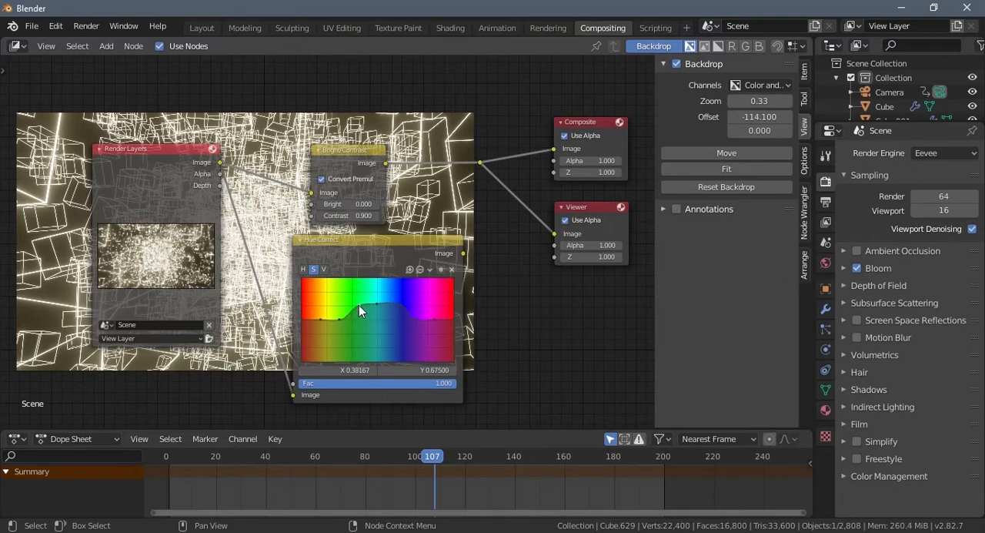
mouse_move(413, 319)
left_mouse_down()
mouse_move(418, 297)
mouse_move(413, 305)
left_mouse_up()
- Connect the Hue Correct output to the Bright/Contrast image input and move the two nodes apart
left_click_drag(462, 254, 316, 196)
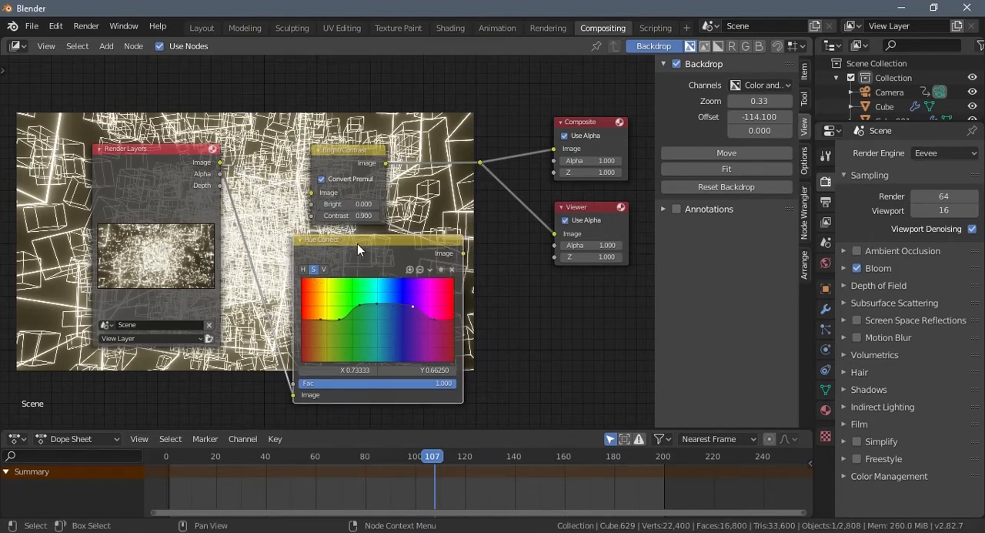
left_click_drag(346, 241, 298, 247)
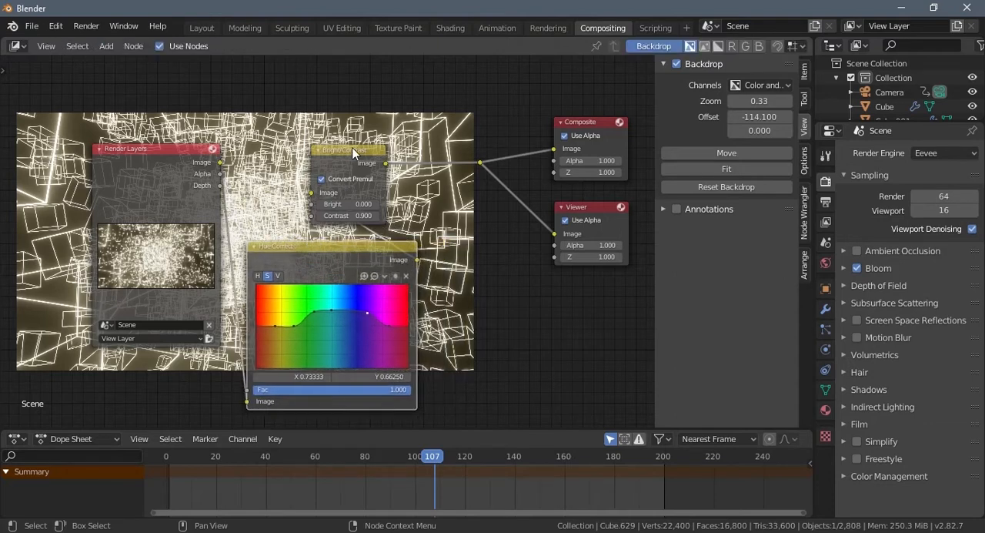
left_click_drag(353, 152, 427, 144)
- Lower the Hue Correct saturation curve at both red ends, to about 0.17 at X 1.0, and set Fac to 0.553
left_click_drag(256, 324, 253, 345)
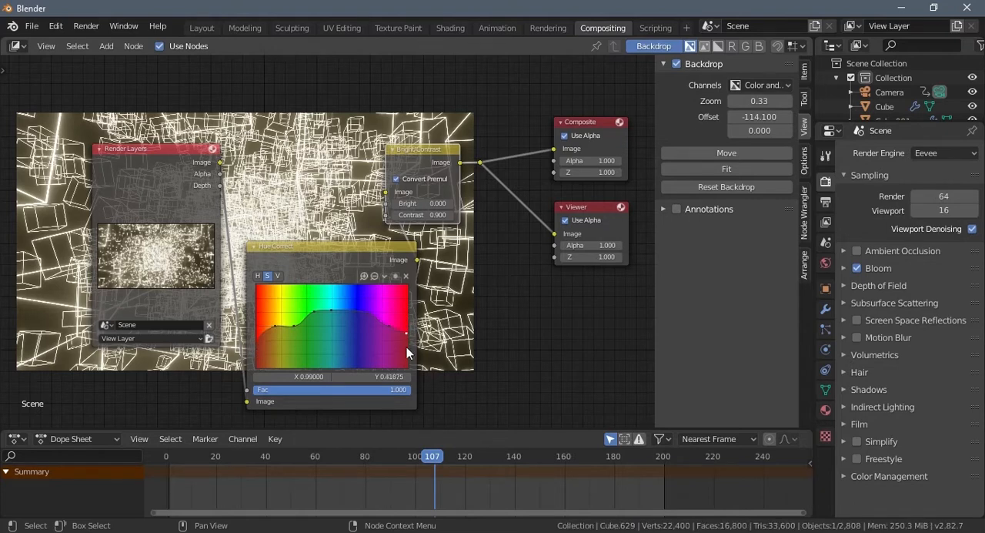
left_click_drag(413, 361, 415, 356)
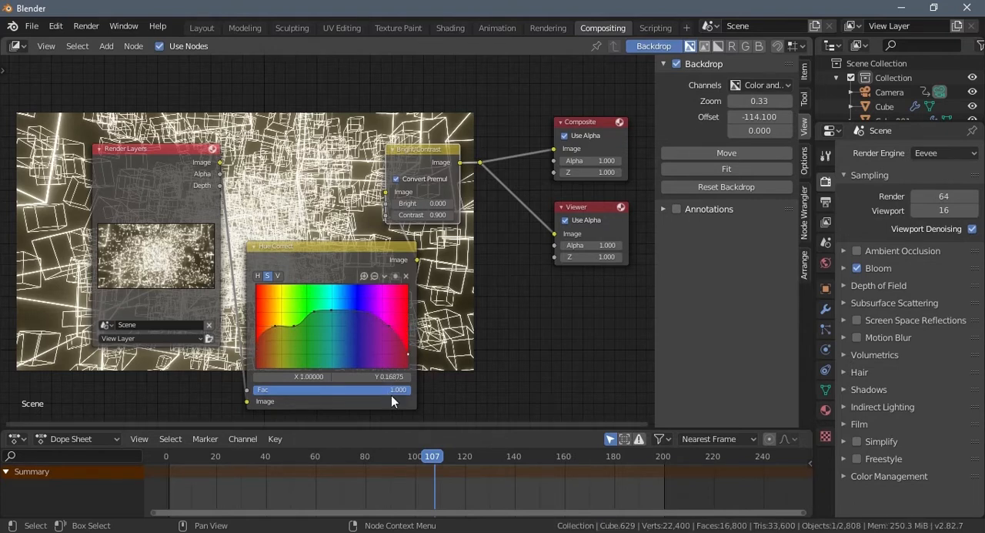
left_click_drag(397, 395, 308, 393)
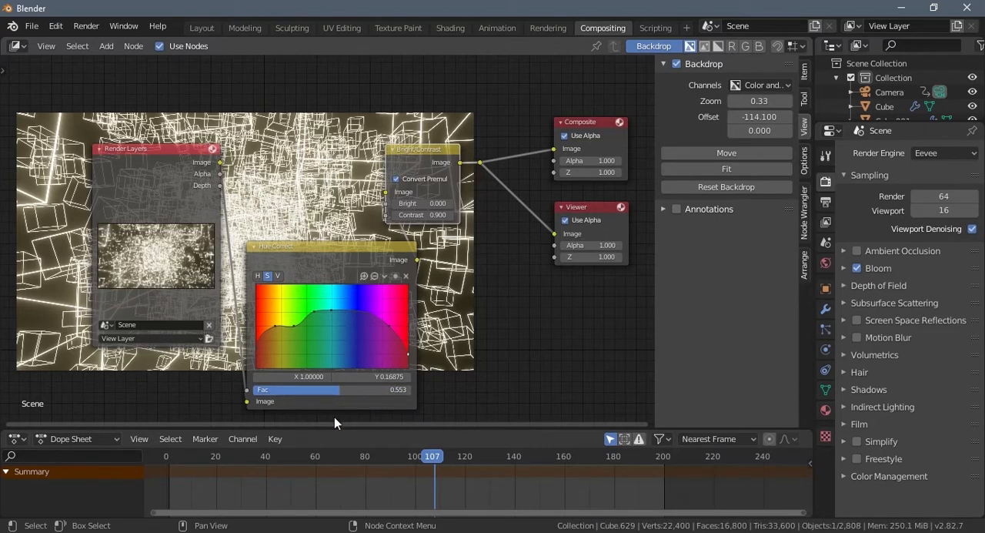
- Arrange the Render Layers, Hue Correct and Bright/Contrast nodes in a row without overlaps
left_click_drag(379, 245, 329, 227)
left_click_drag(173, 145, 70, 138)
left_click_drag(276, 241, 201, 185)
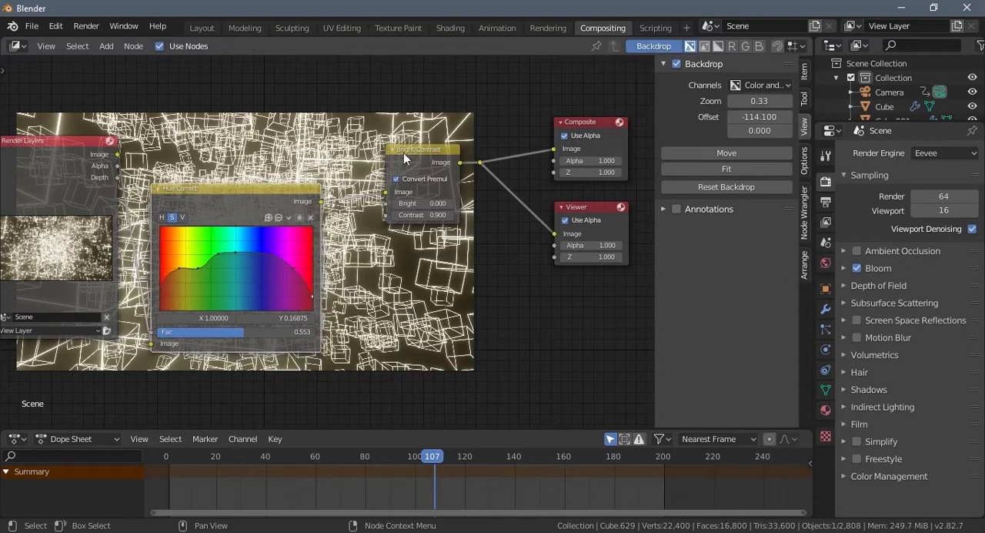
left_click_drag(413, 160, 382, 174)
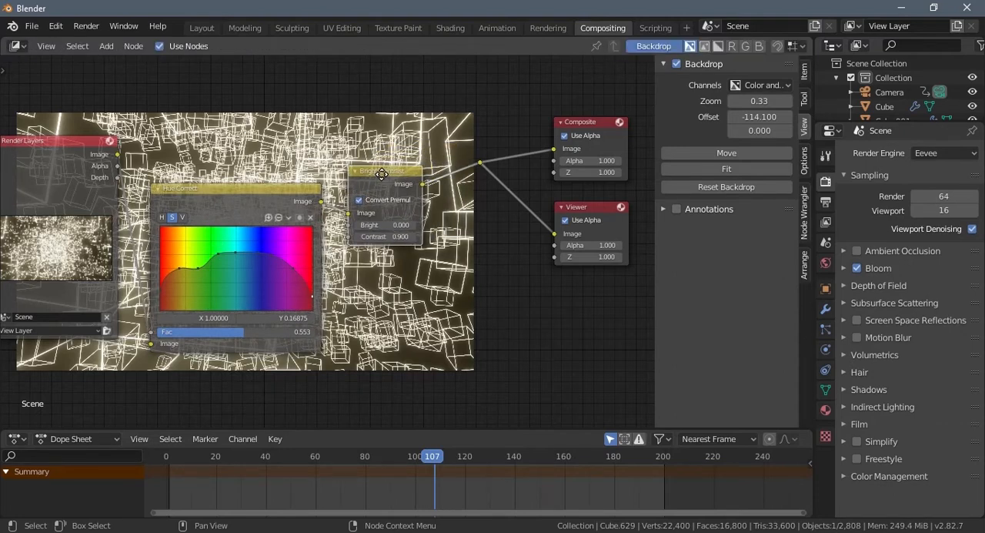
- Raise the Hue Correct hue curve in the blue range to about 0.975, lower it to 0 at yellow, and set Fac to 1
left_click(161, 218)
left_click_drag(257, 268, 264, 229)
left_click_drag(241, 339, 319, 342)
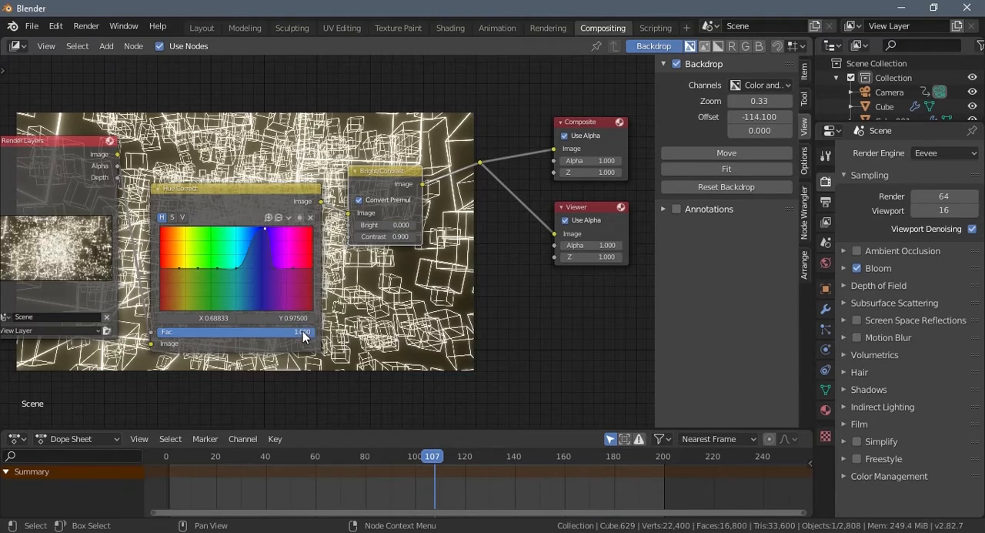
left_click_drag(188, 268, 179, 316)
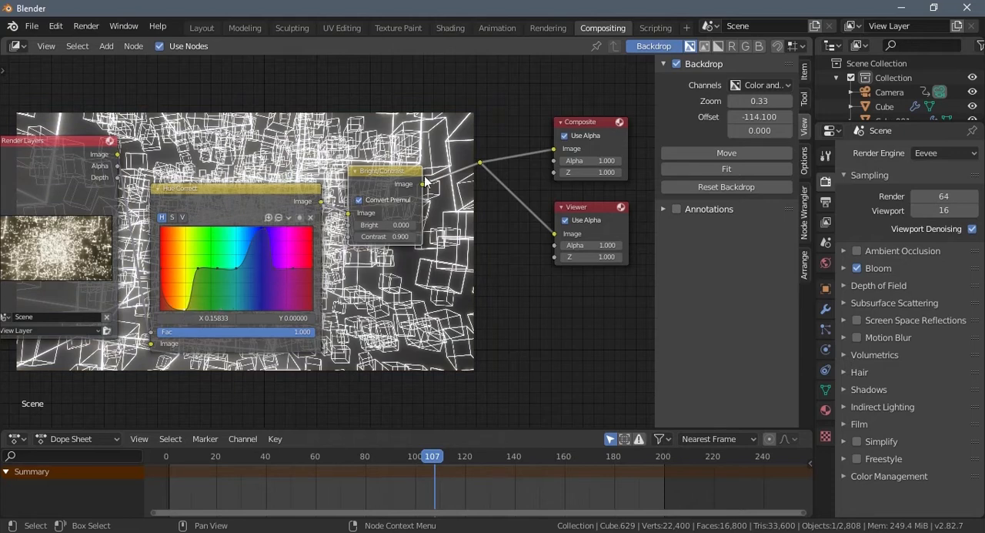
- Add a Lens Distortion node on the link between the Bright/Contrast node and the Composite and Viewer outputs
middle_click_drag(405, 307, 209, 97)
middle_click_drag(224, 135, 406, 321)
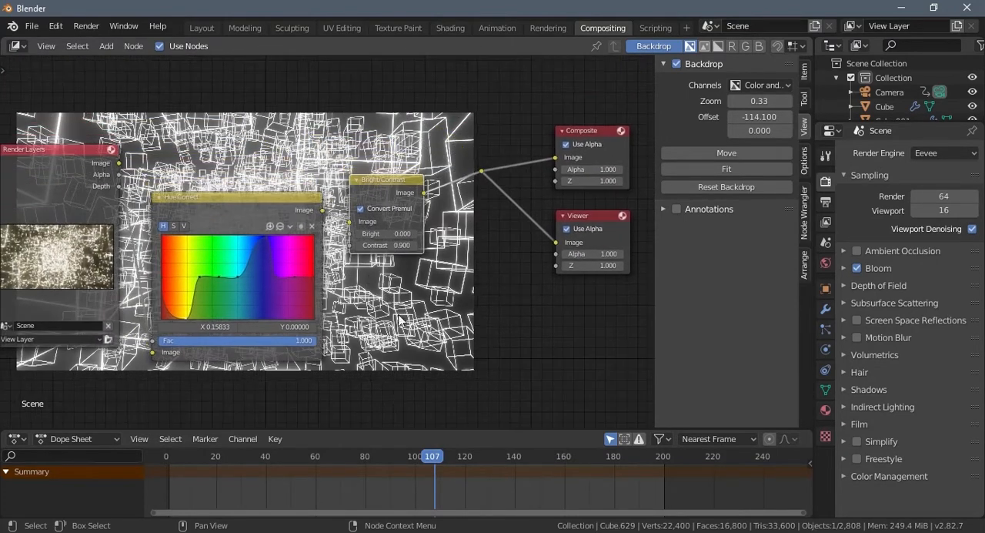
key("shift+a")
left_click(368, 319)
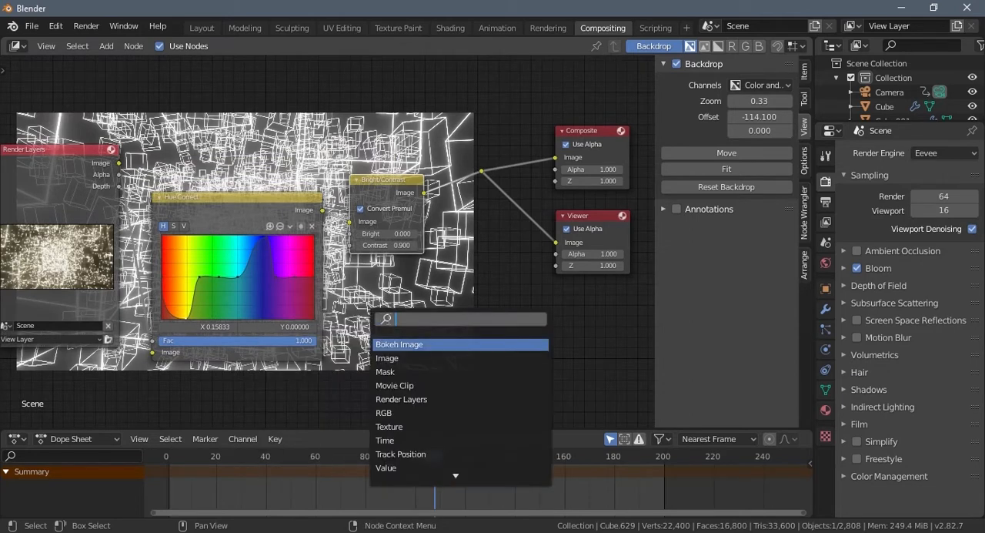
type("lens")
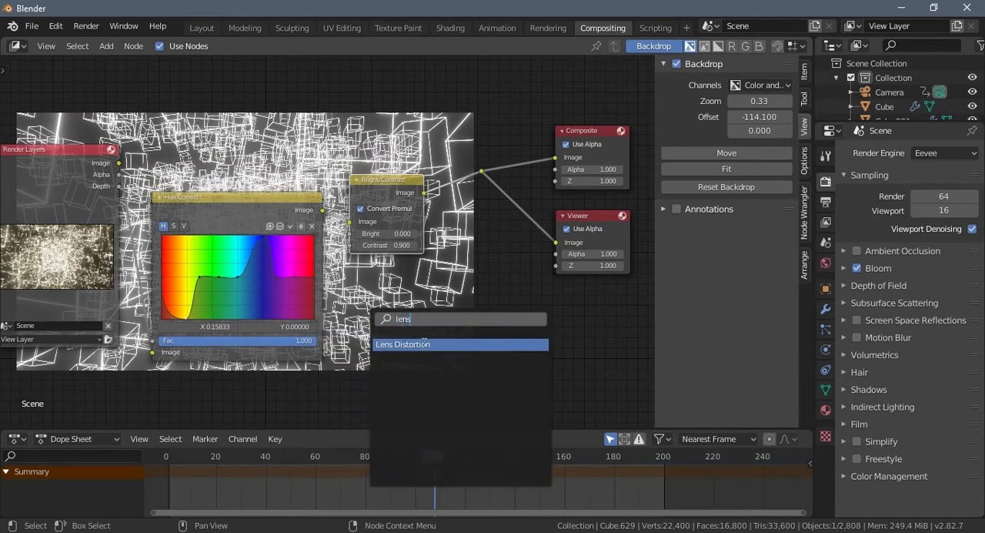
left_click(424, 345)
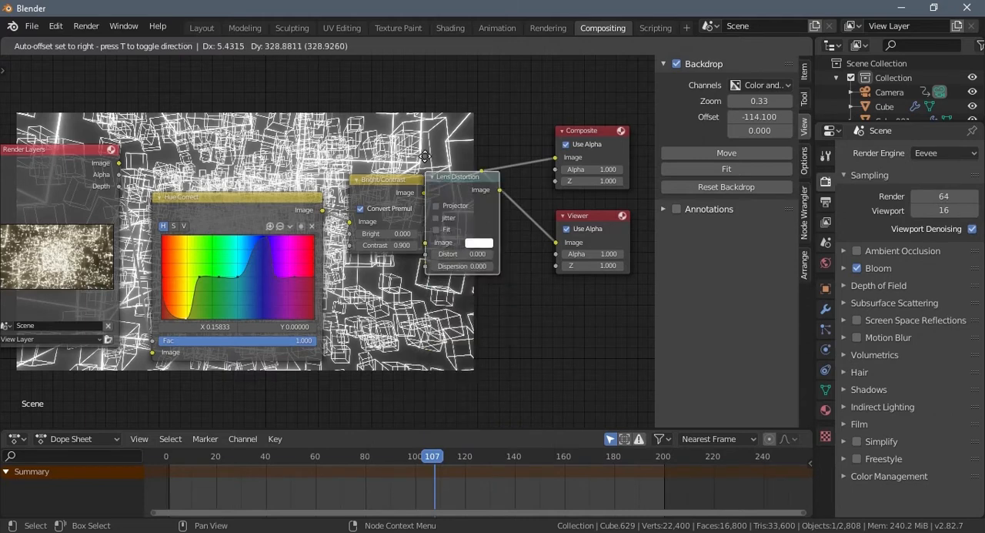
left_click(467, 163)
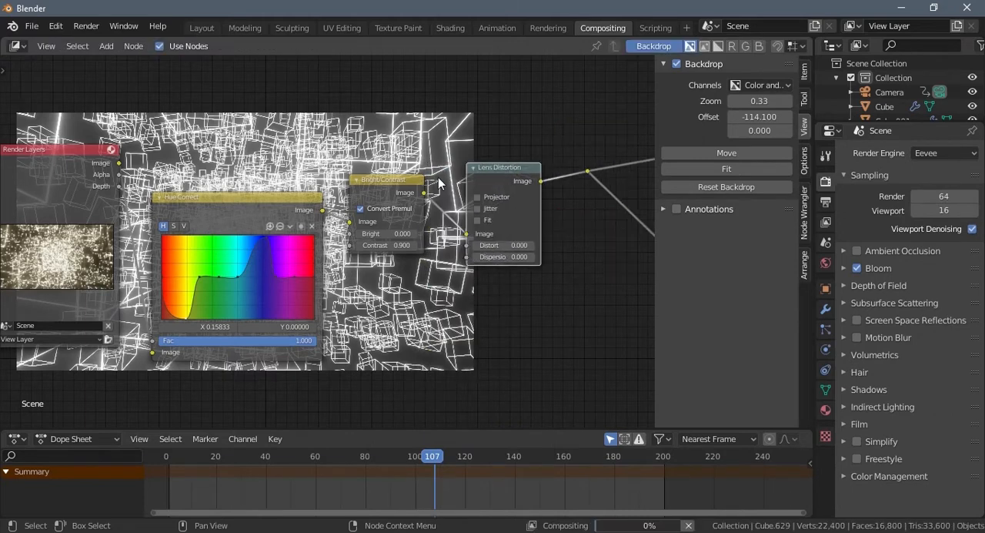
- Try Distort values of 0.1 and 0.2 on the Lens Distortion node and return the setting to 0
middle_click_drag(551, 302, 489, 373)
scroll(478, 376, "up", 2)
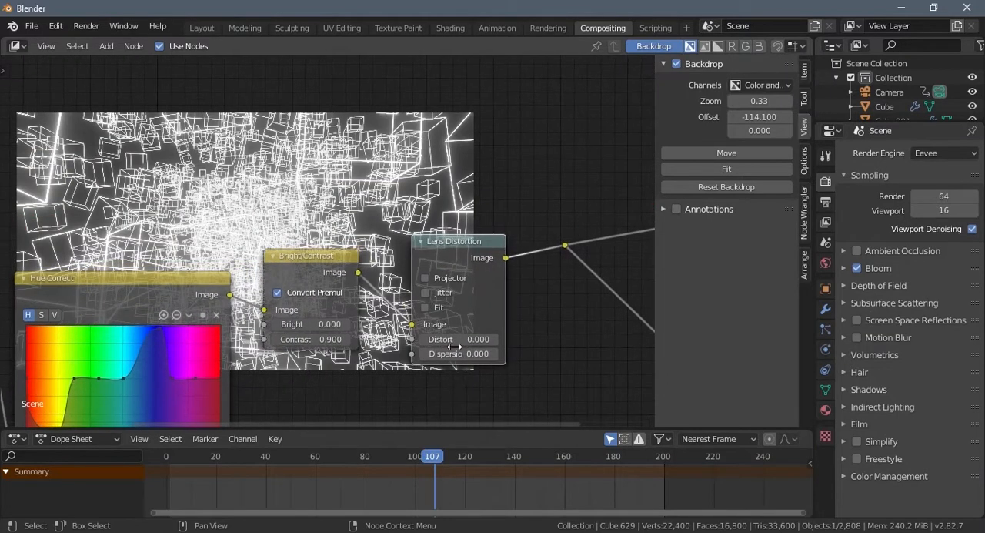
left_click(495, 339)
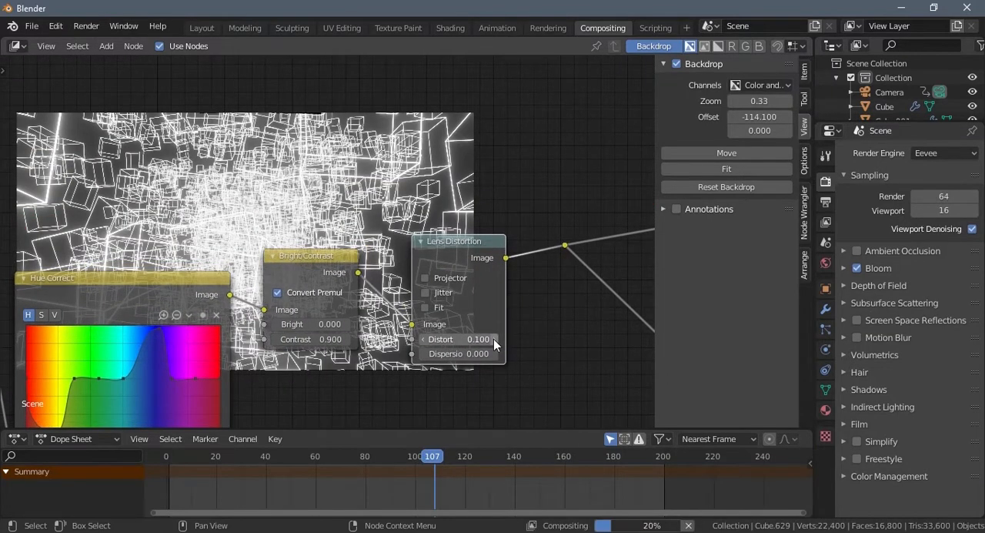
left_click(493, 339)
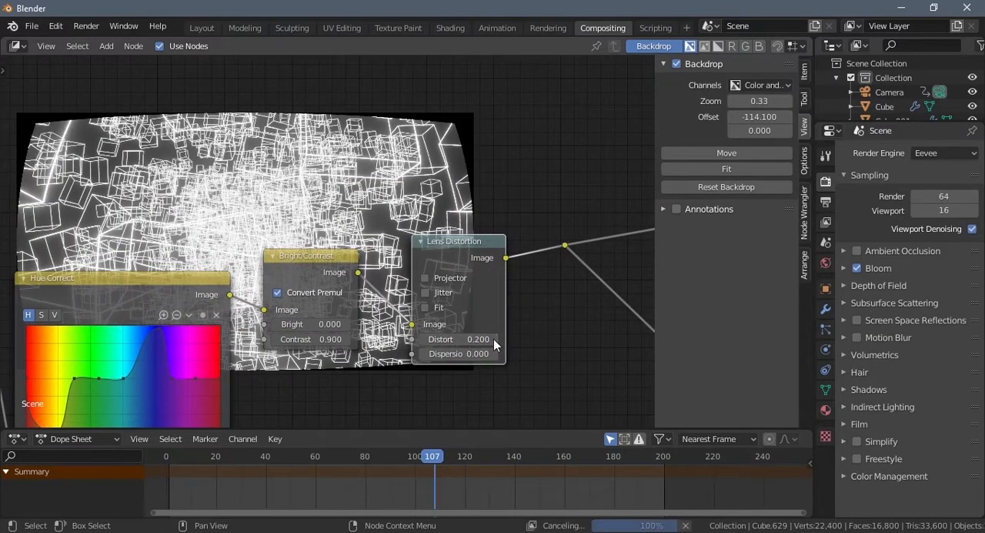
left_click(423, 339)
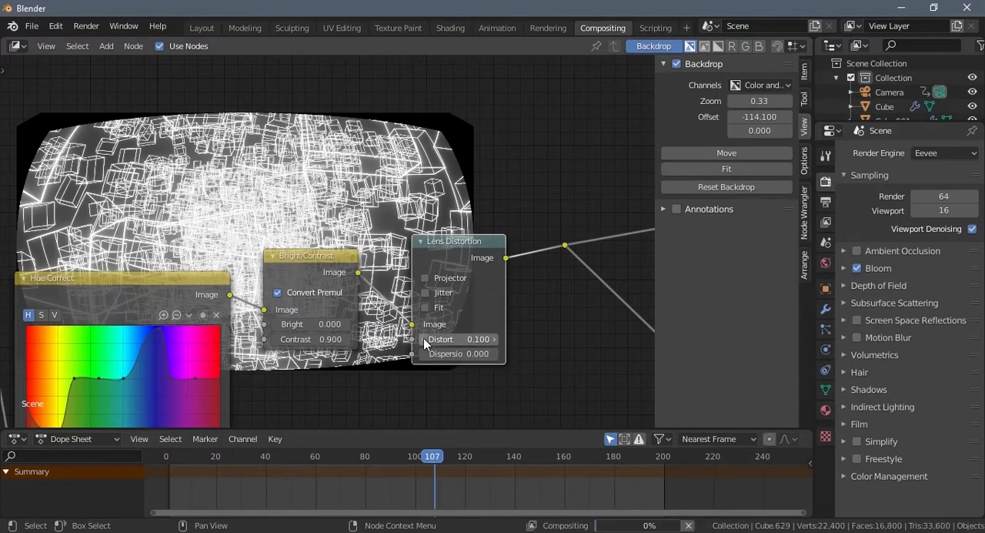
left_click(424, 338)
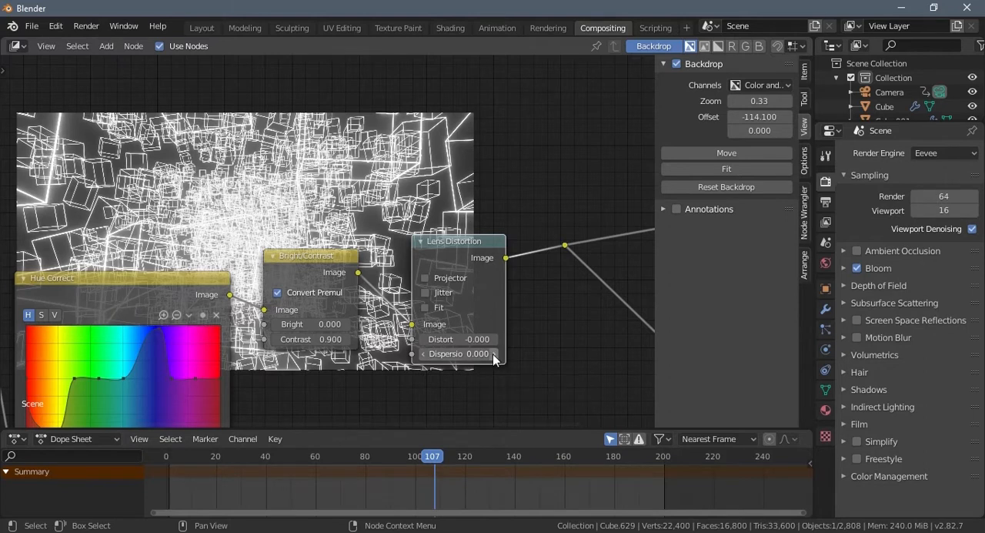
- Set the Lens Distortion dispersion to 0.1 and the horizontal backdrop offset to -22.7
left_click(493, 353)
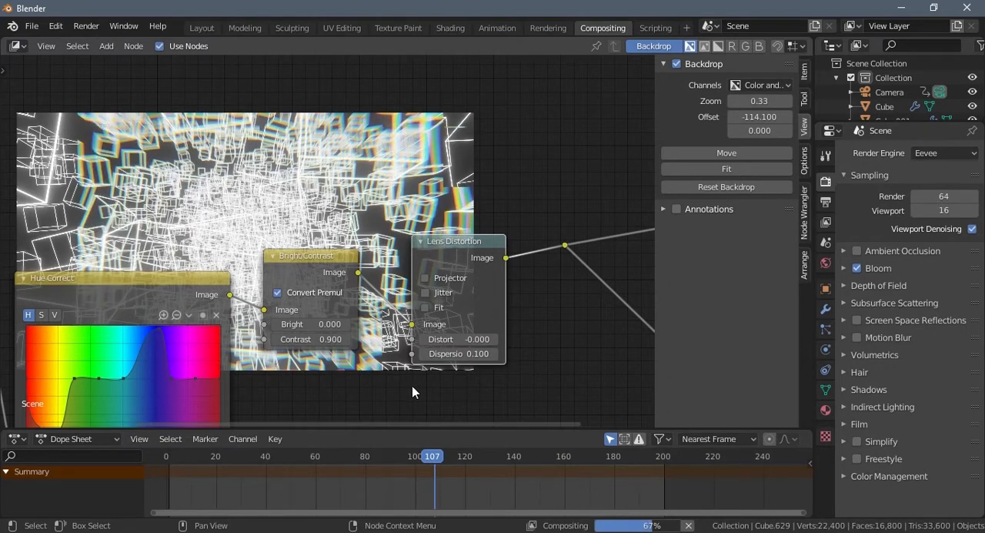
middle_click_drag(374, 386, 413, 393)
left_click_drag(760, 117, 976, 121)
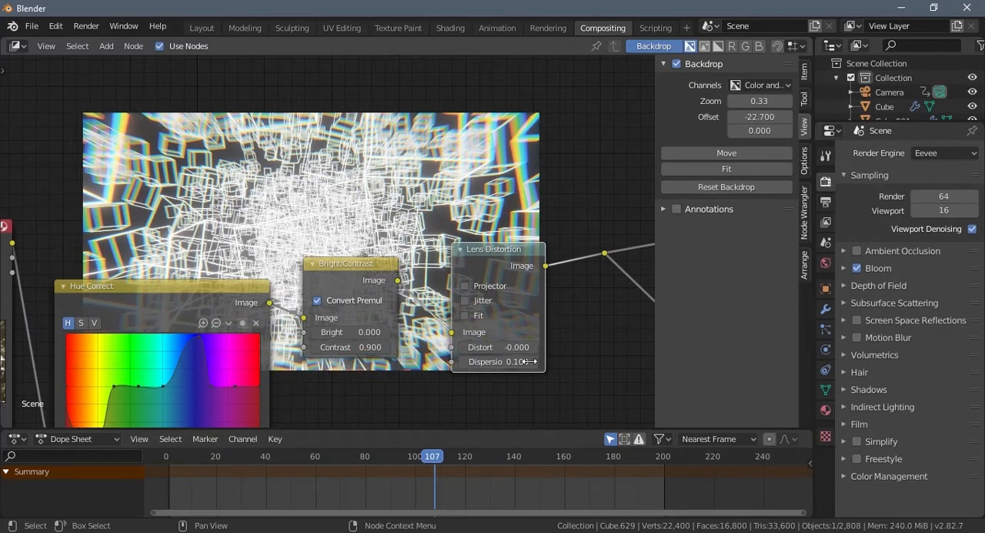
- Enable Jitter and Fit on the Lens Distortion node, testing the Projector option but leaving it off
left_click(465, 301)
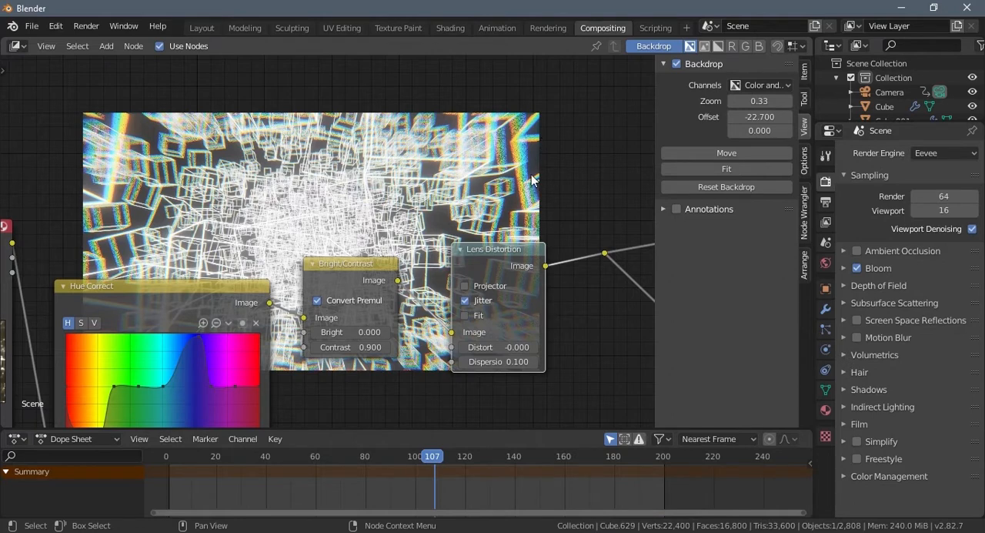
left_click(465, 286)
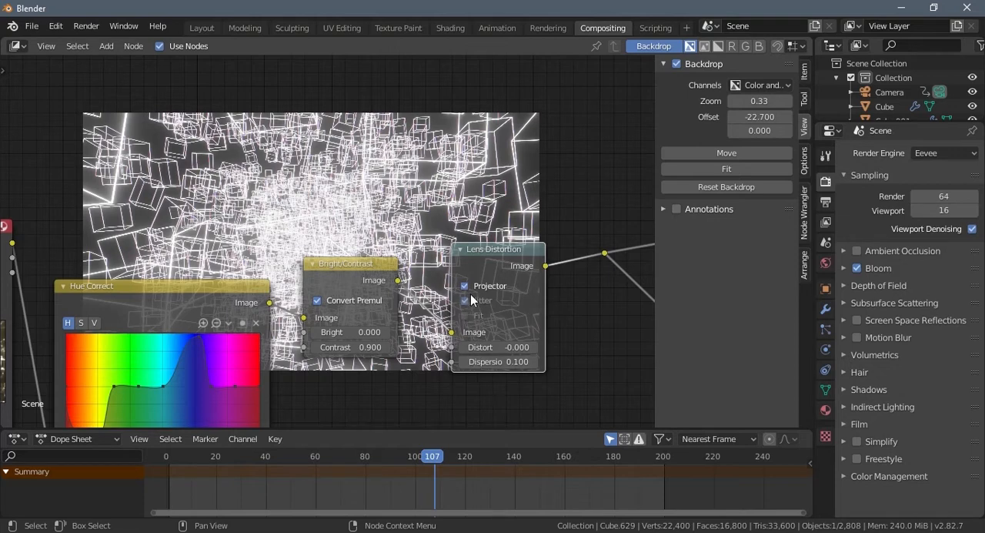
left_click(468, 287)
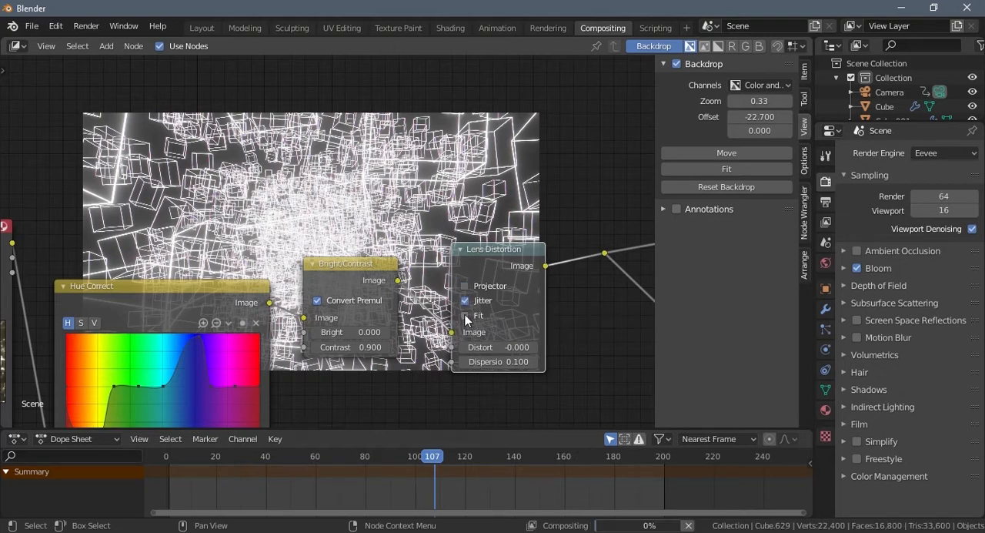
left_click(465, 315)
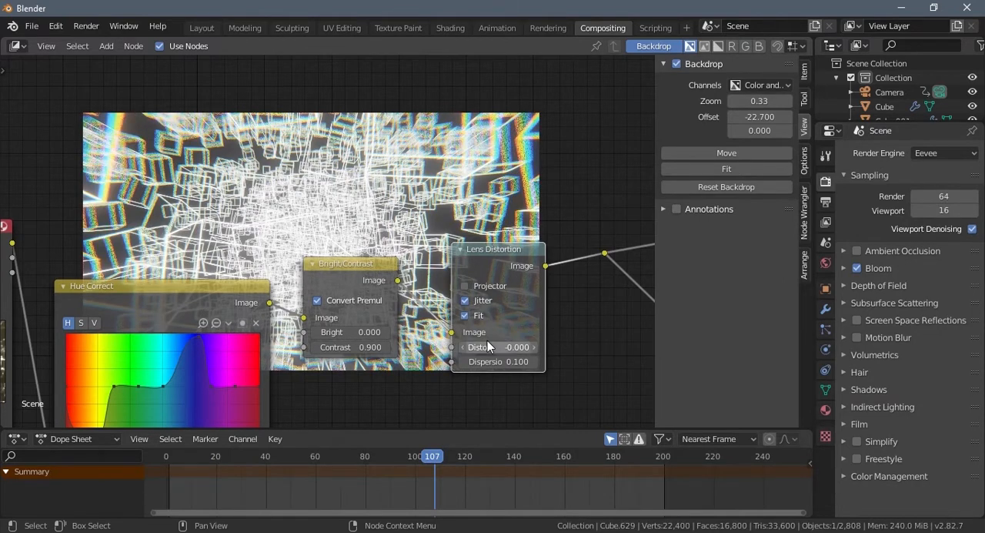
- Insert a Mix node on the link between the Lens Distortion node and the Composite and Viewer outputs
middle_click_drag(573, 334, 549, 290)
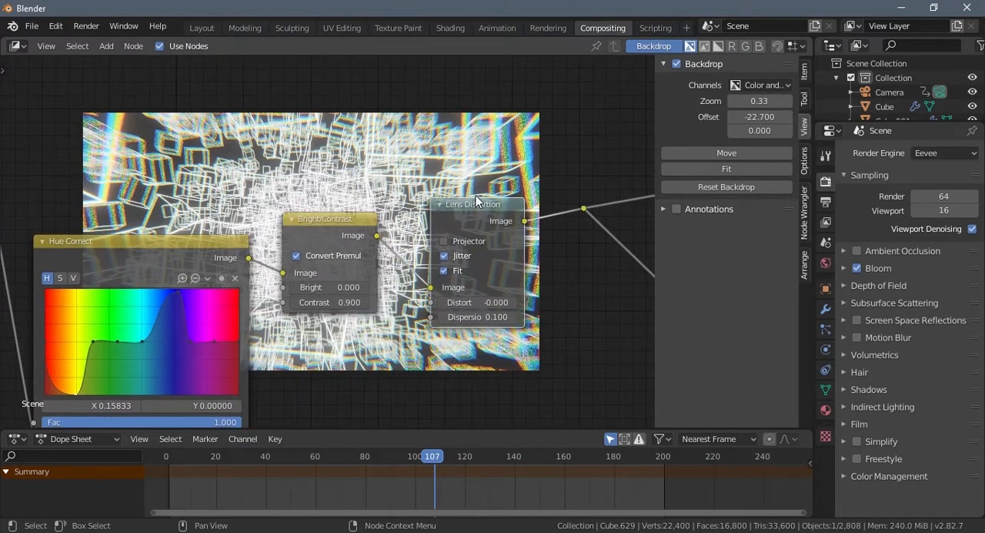
key("shift+a")
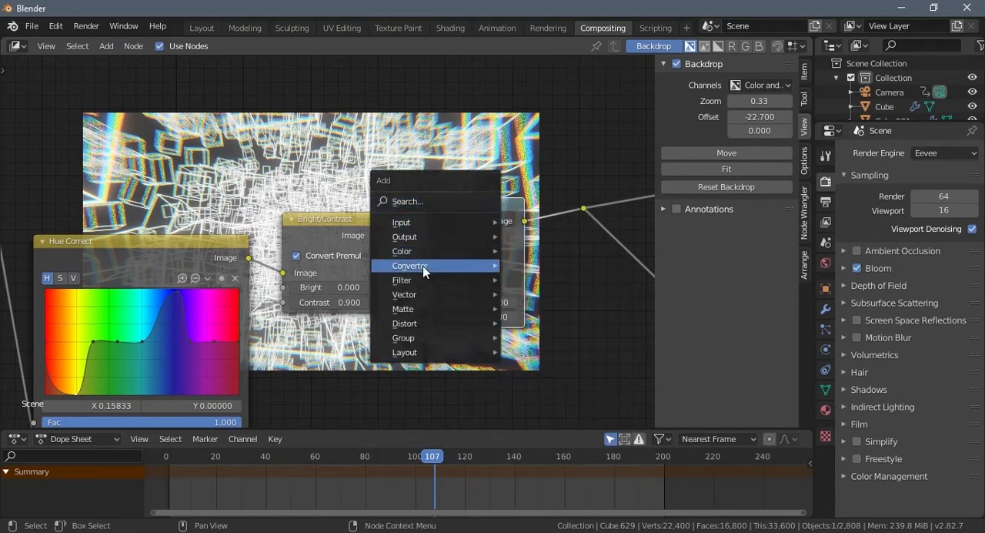
mouse_move(421, 262)
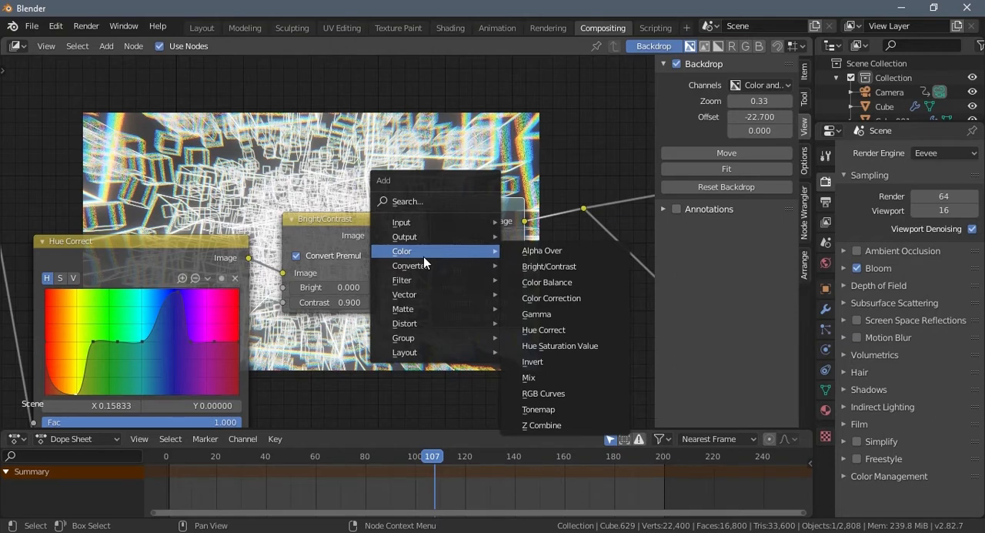
left_click(530, 377)
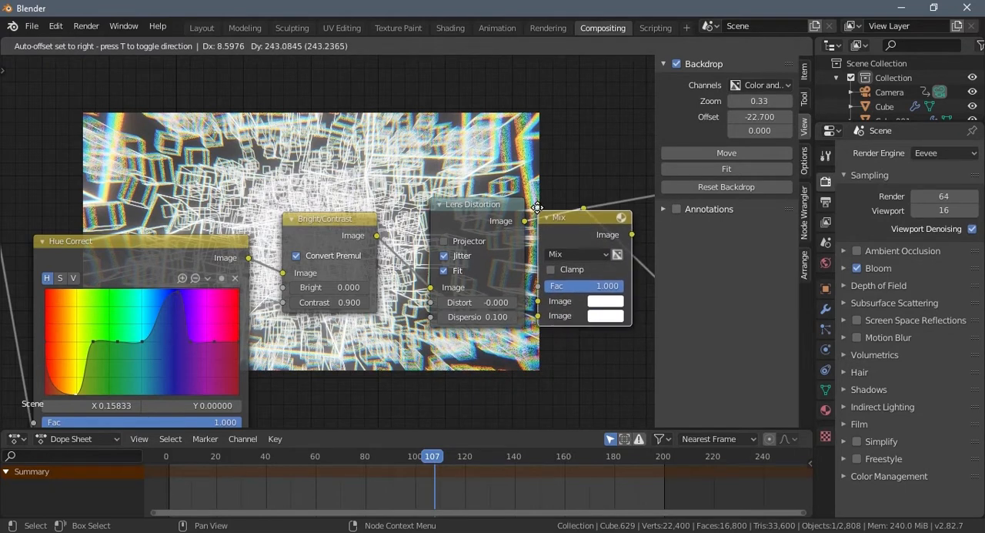
left_click(539, 217)
key("Home")
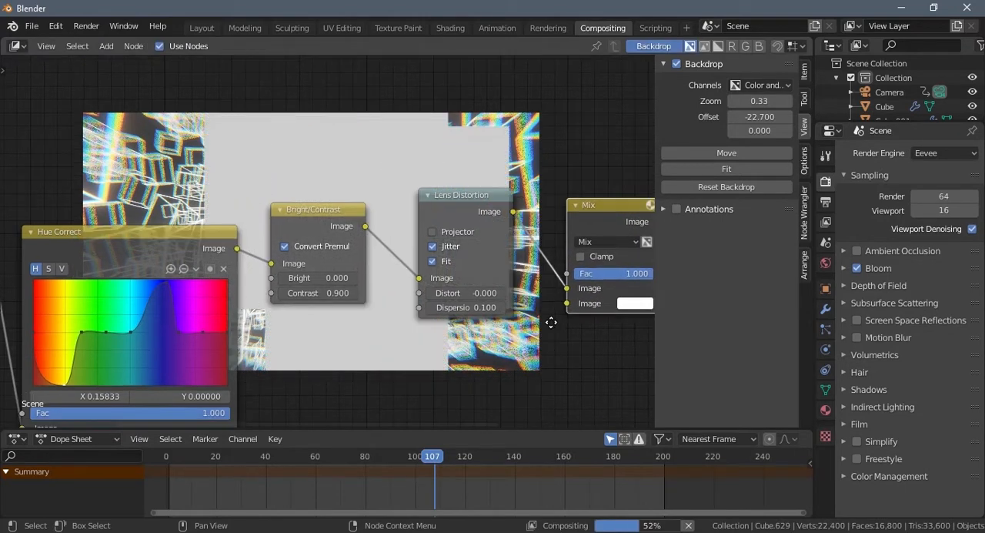
scroll(551, 320, "down", 3)
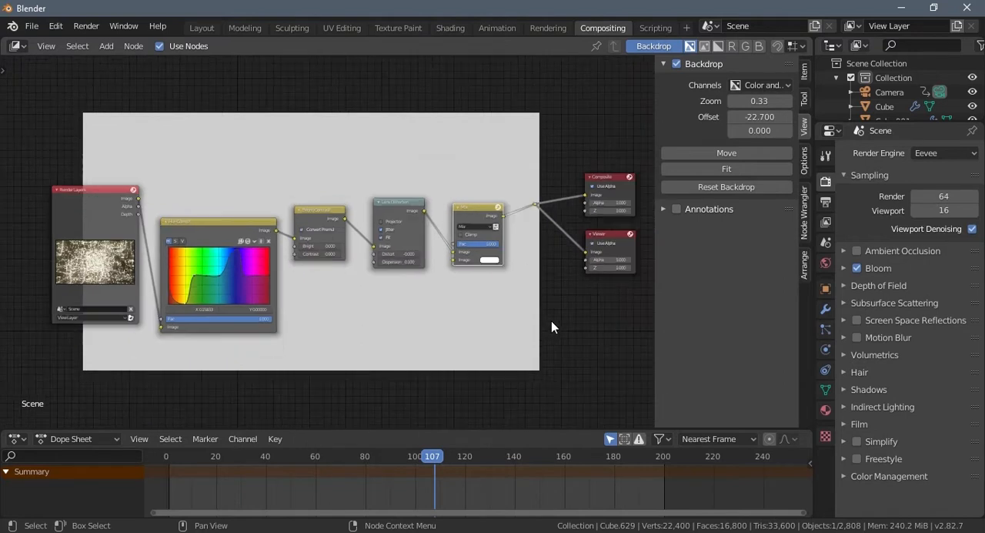
scroll(385, 314, "down", 1)
middle_click_drag(385, 313, 431, 309)
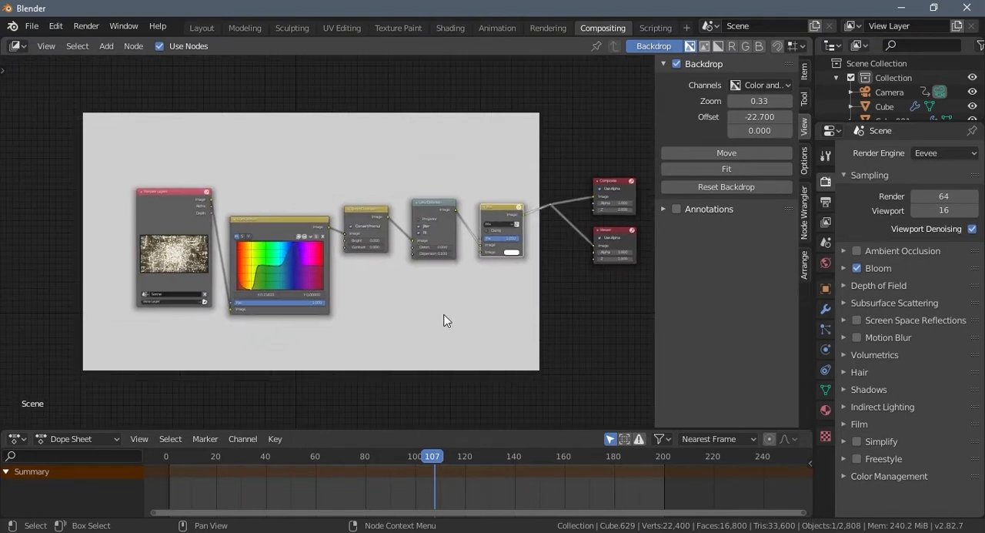
- Duplicate the Lens Distortion node below the original and wire the copy between Bright/Contrast and the Mix node's second image input
left_click(428, 206)
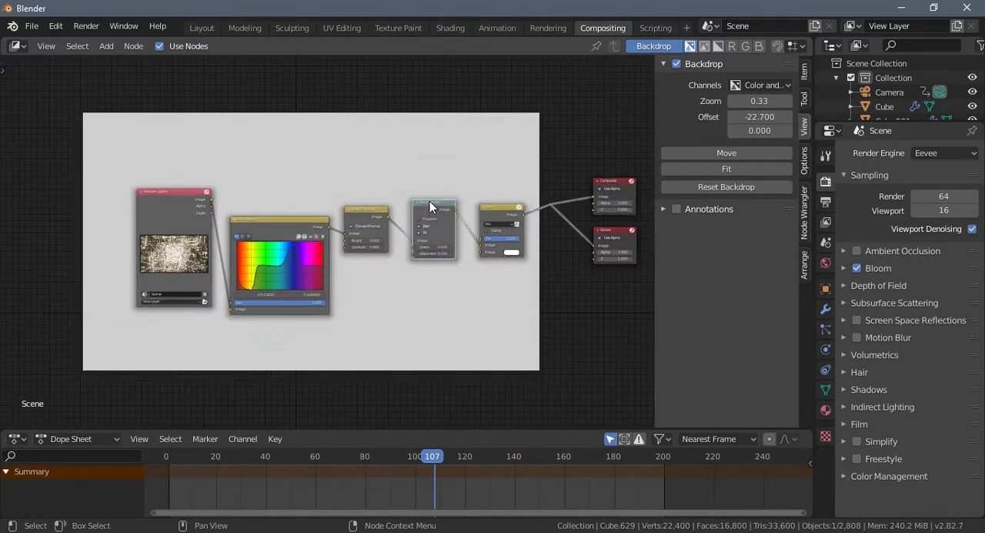
key("shift+d")
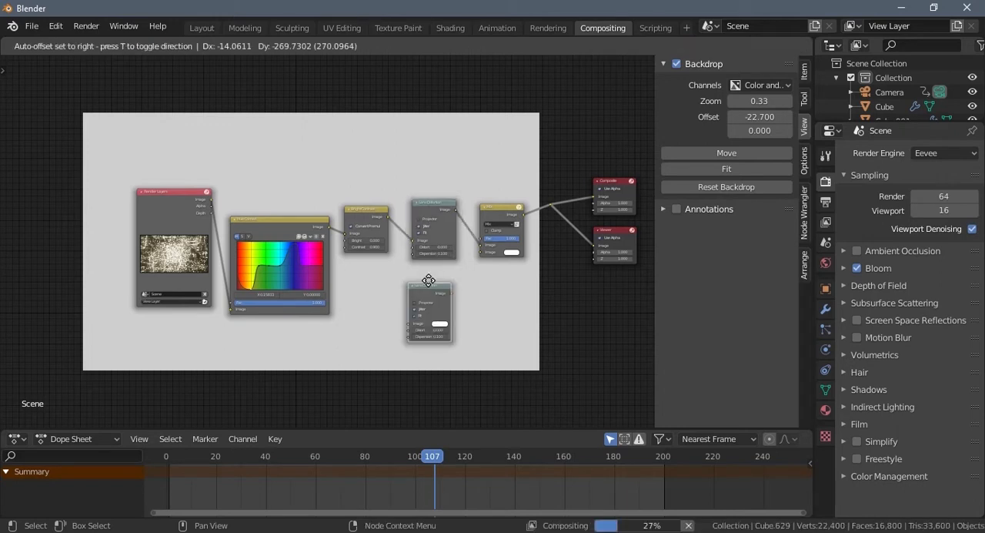
left_click(433, 270)
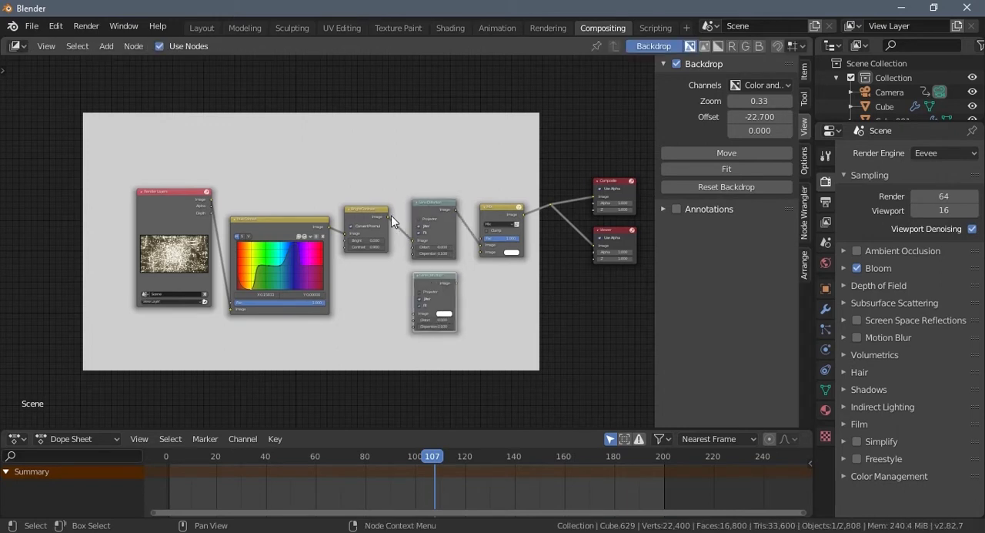
left_click_drag(388, 217, 413, 314)
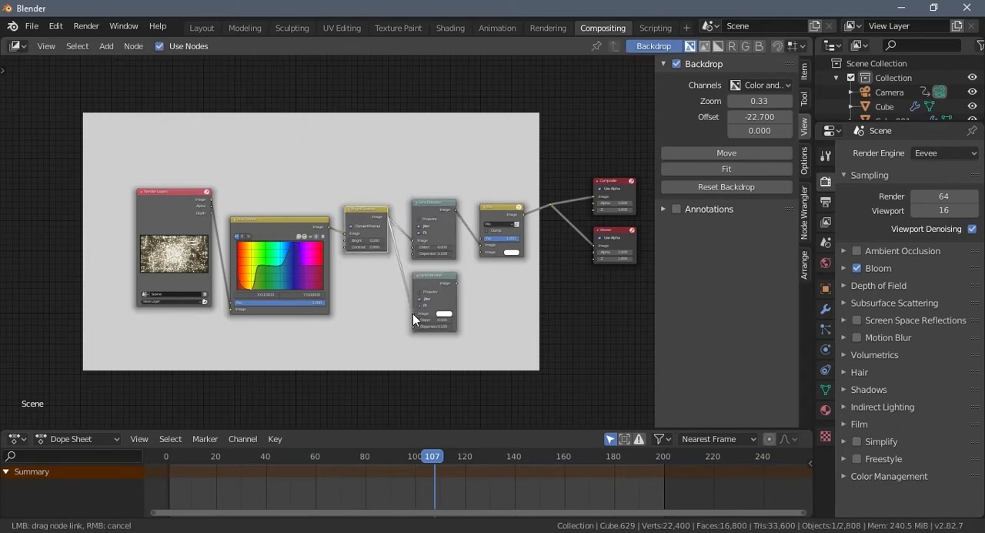
scroll(459, 278, "up", 1)
left_click_drag(466, 286, 493, 253)
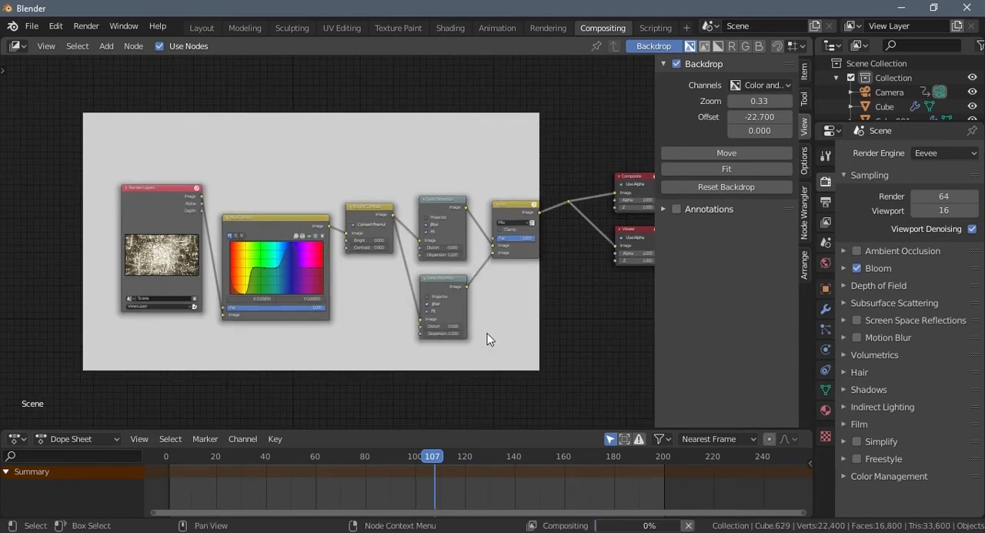
- Disable Jitter on the lower Lens Distortion node, keeping its Fit option enabled
scroll(505, 344, "up", 1)
scroll(508, 337, "up", 2)
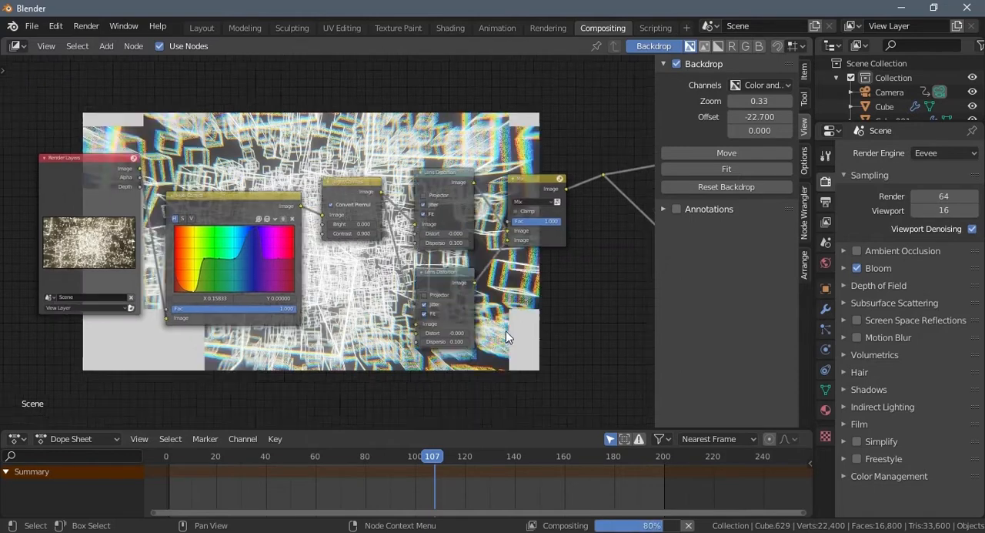
left_click(411, 313)
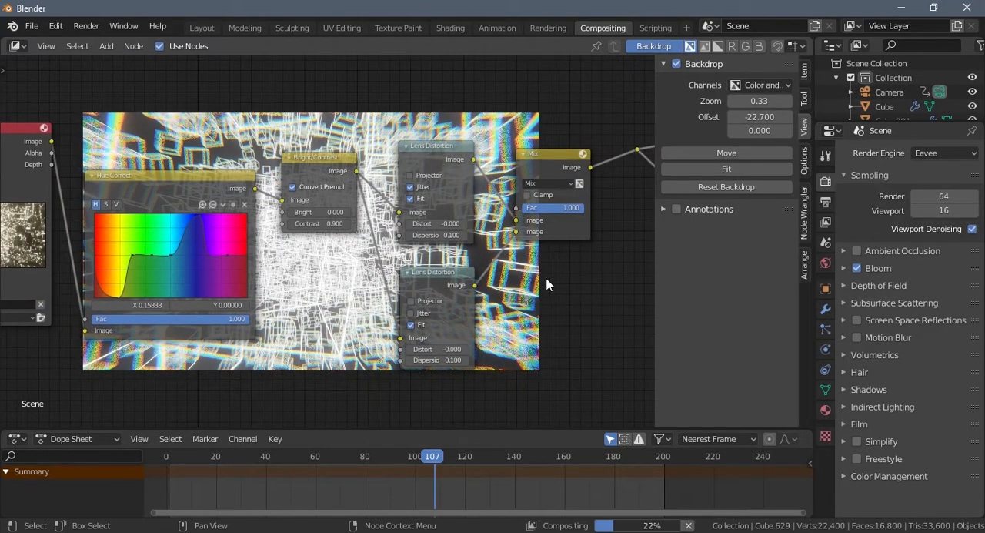
middle_click_drag(545, 283, 449, 341)
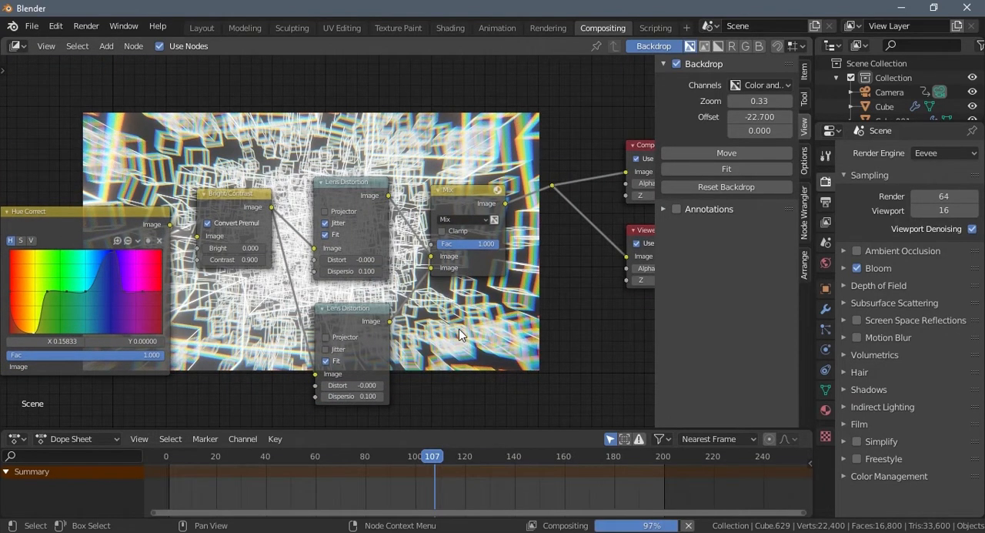
- Add a Value node and place it beside the lower Lens Distortion node, below Bright/Contrast
middle_click_drag(459, 329, 493, 346)
left_click(353, 401)
left_click(447, 373)
key("shift+a")
left_click(451, 294)
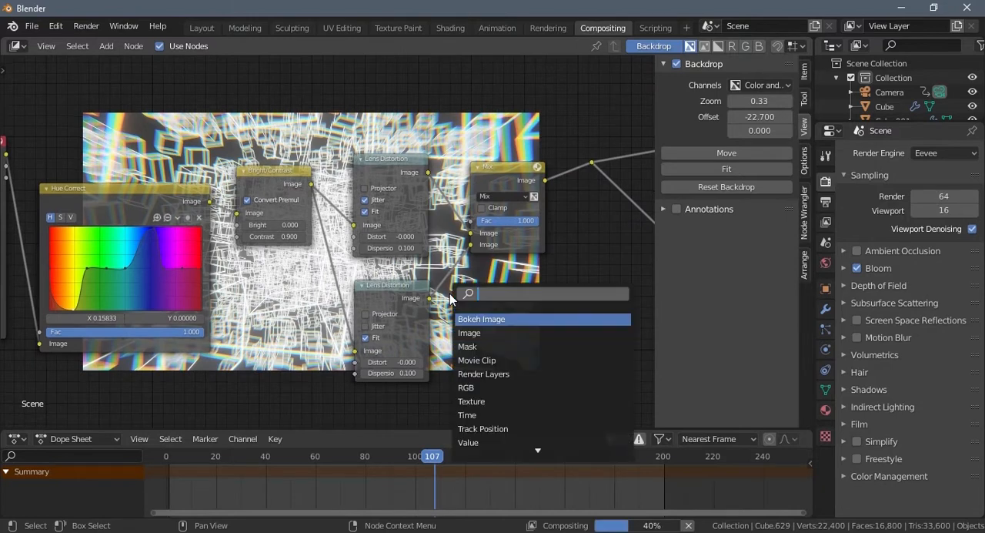
type("v")
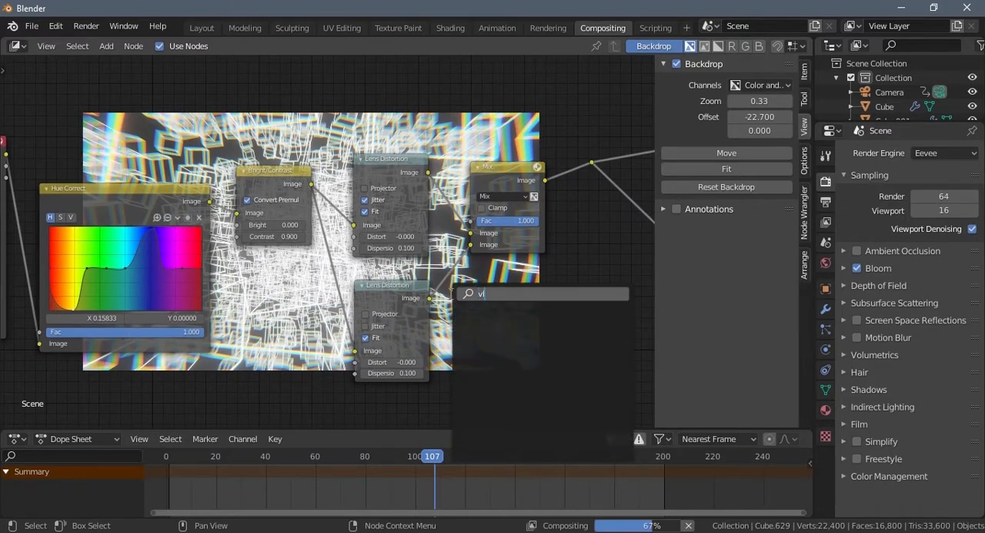
type("al")
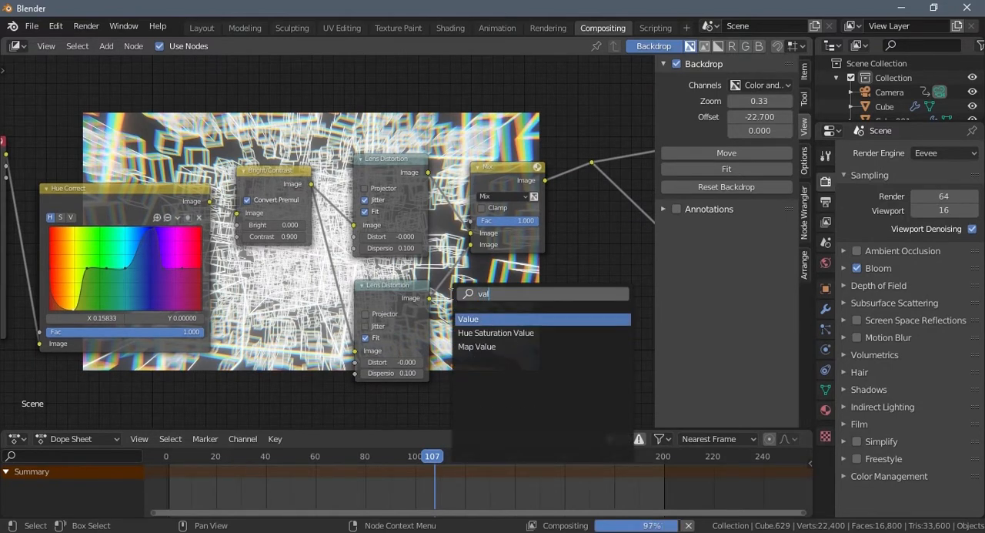
left_click(483, 318)
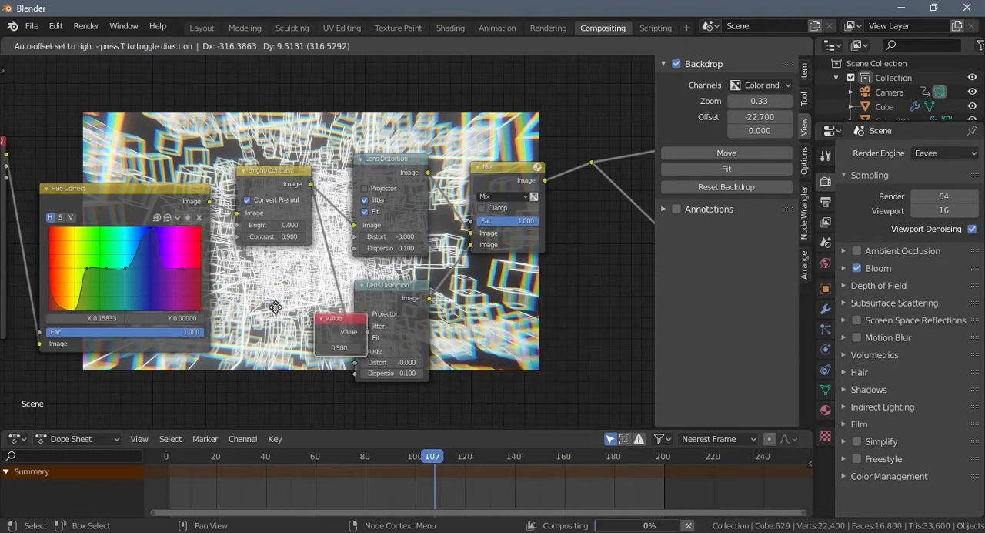
left_click(245, 310)
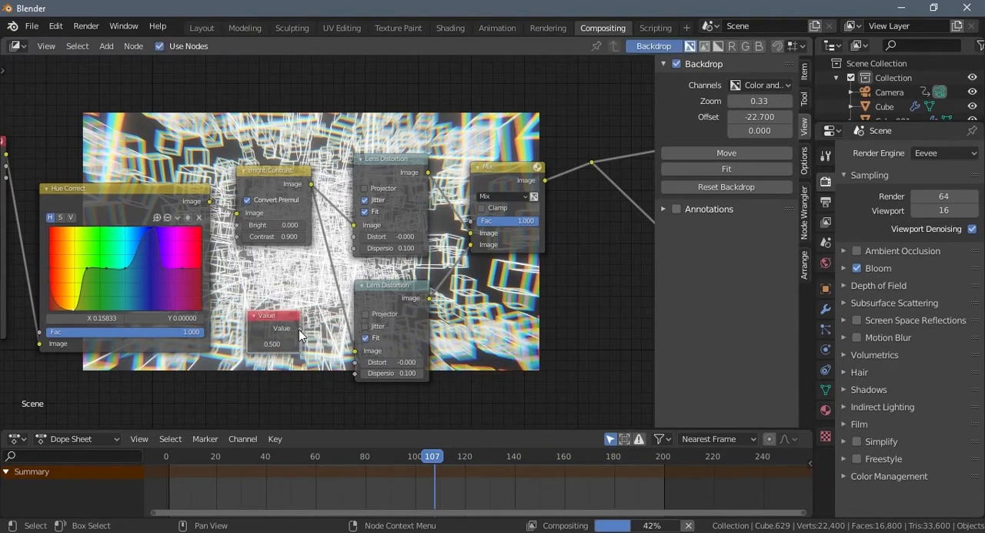
- Wire the Value node to the Dispersion inputs of both Lens Distortion nodes and set its value to 0.08
left_click_drag(300, 328, 355, 247)
left_click_drag(300, 330, 354, 374)
left_click(271, 344)
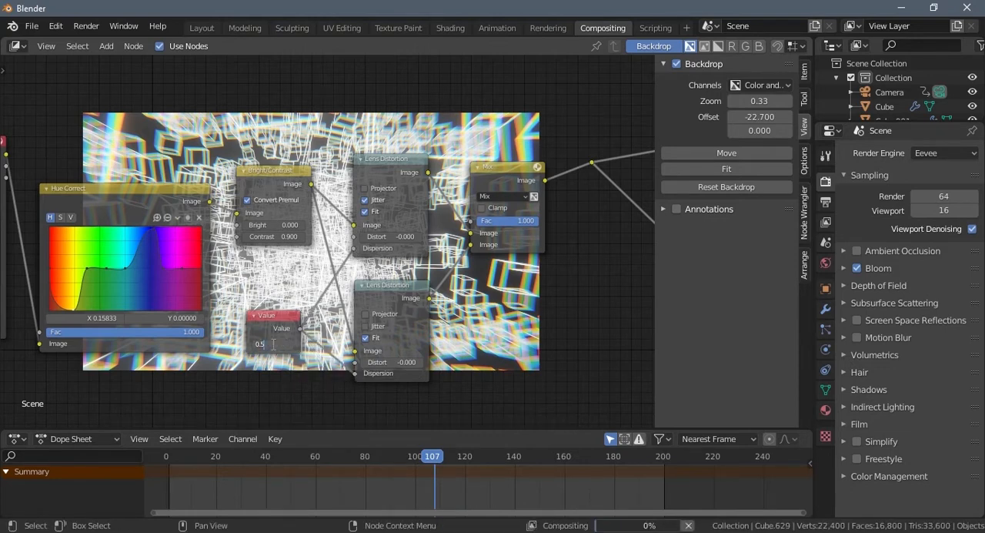
type("0.0")
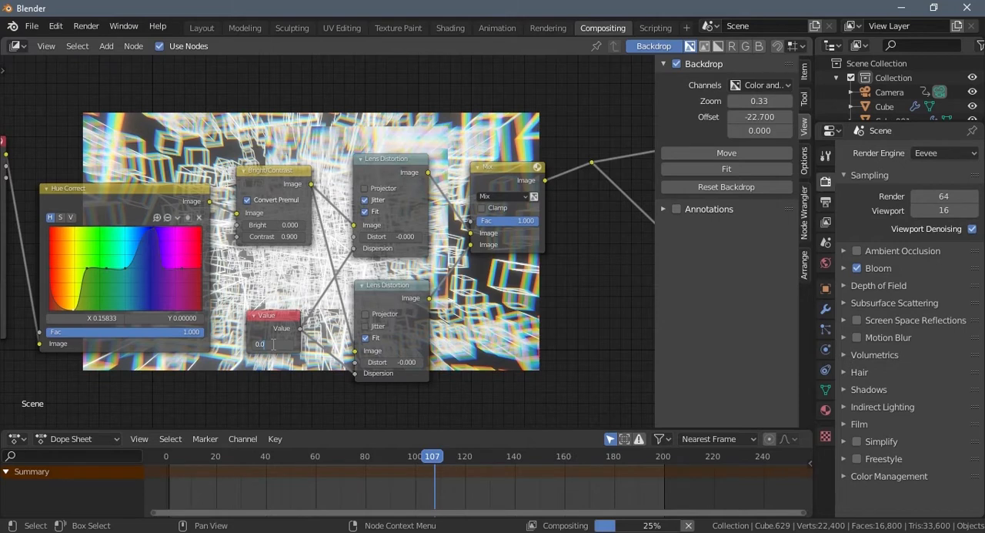
type("80")
key("Return")
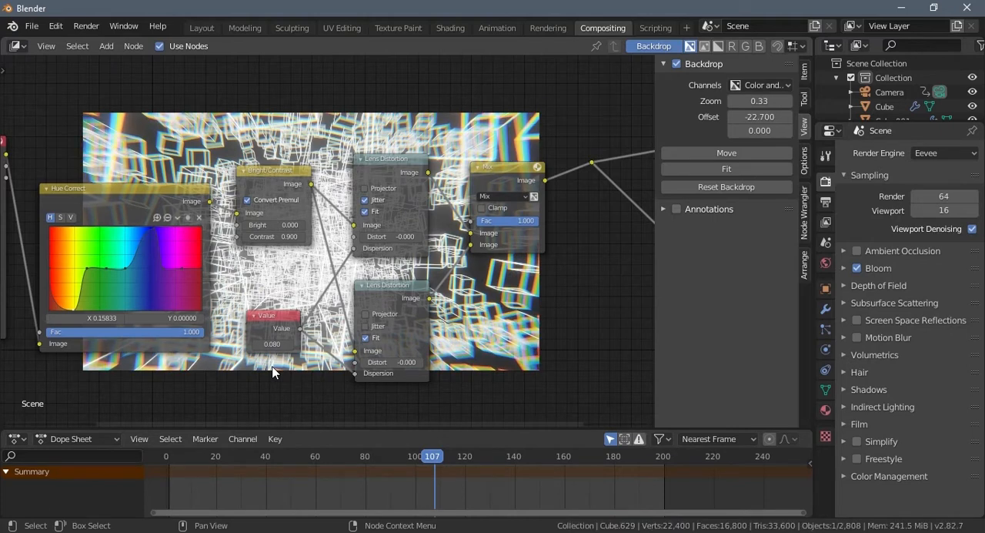
- Try the Divide blending mode on the Mix node and switch it to Add
middle_click_drag(502, 315, 412, 323)
middle_click_drag(502, 324, 463, 340)
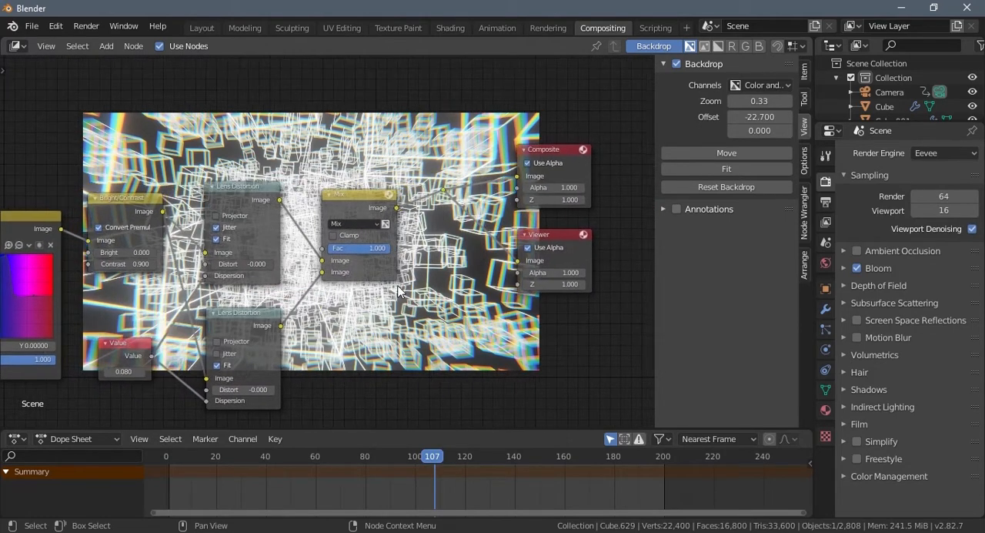
left_click(374, 224)
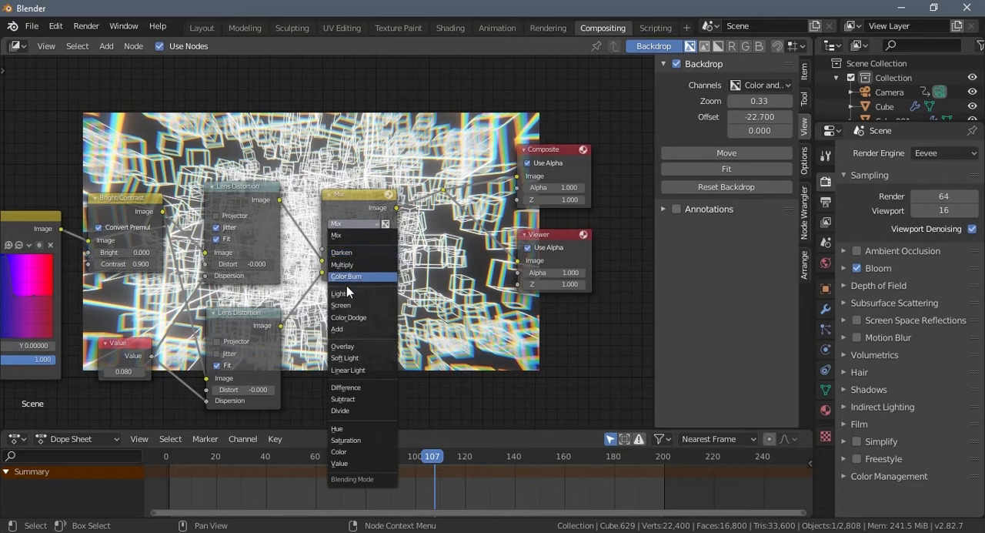
left_click(340, 411)
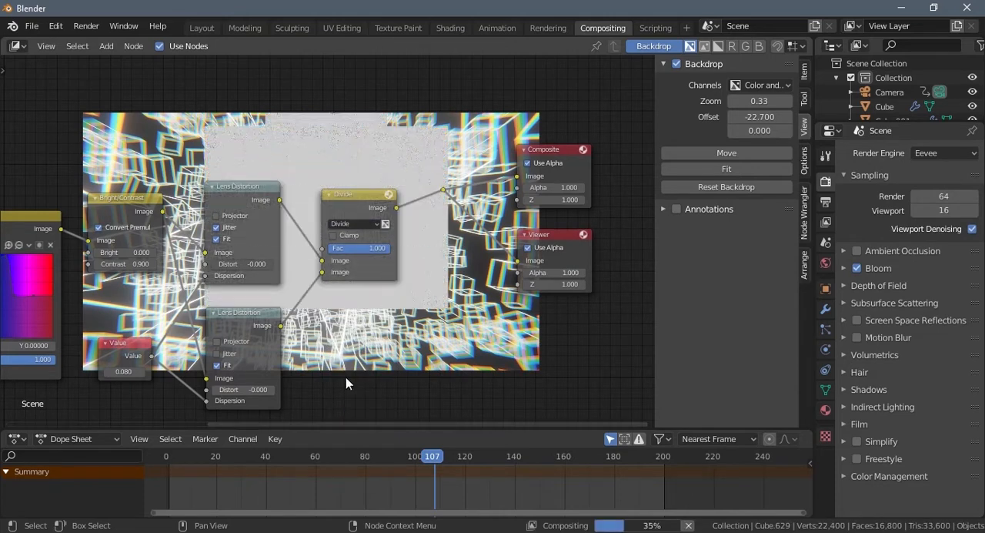
left_click(356, 222)
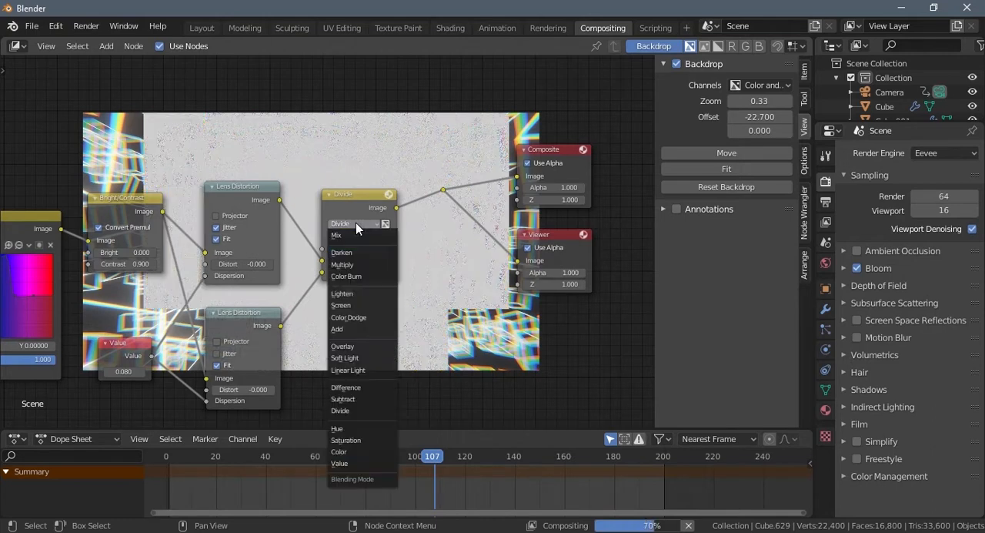
left_click(339, 329)
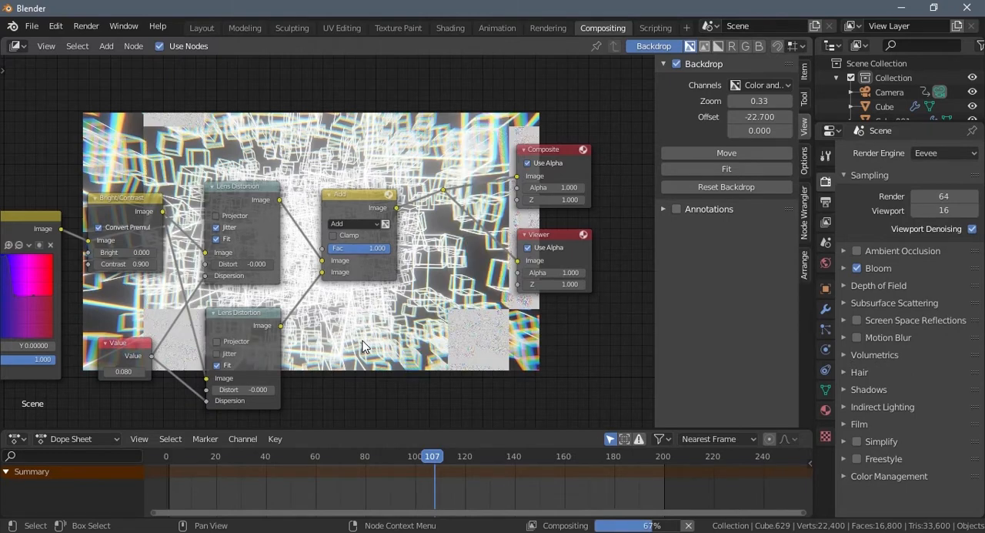
- Try the Soft Light, Linear Light and Color Burn blending modes on the Add node and return it to Add
left_click(348, 223)
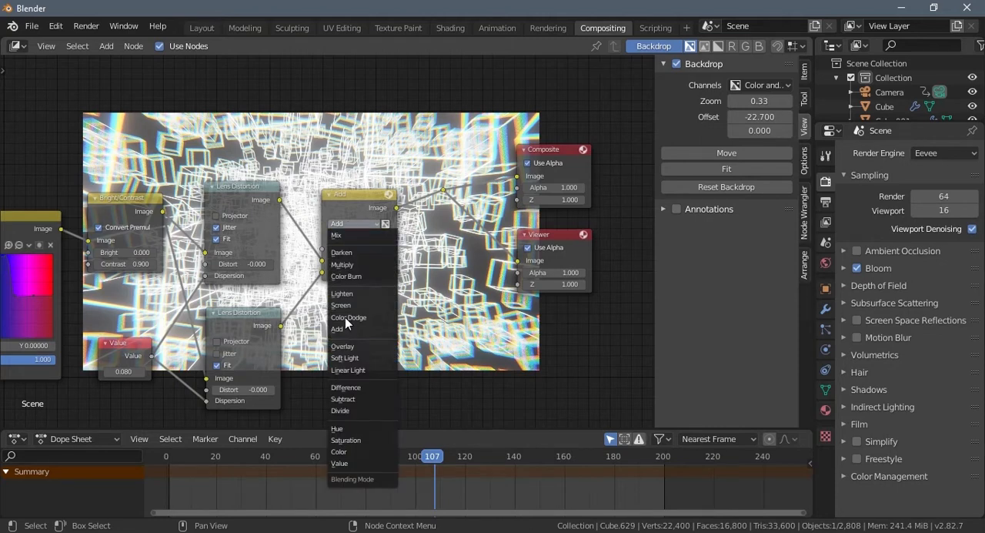
left_click(347, 358)
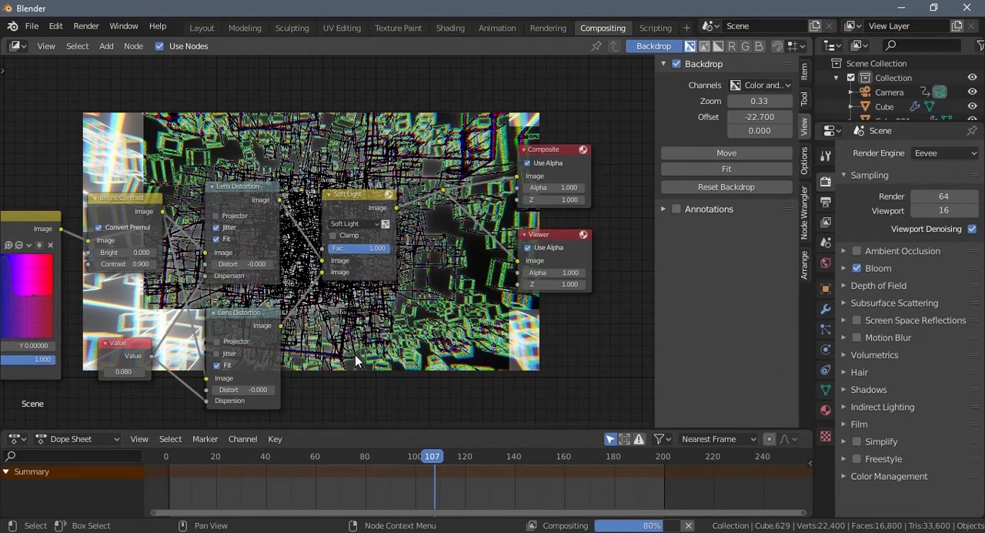
left_click(360, 223)
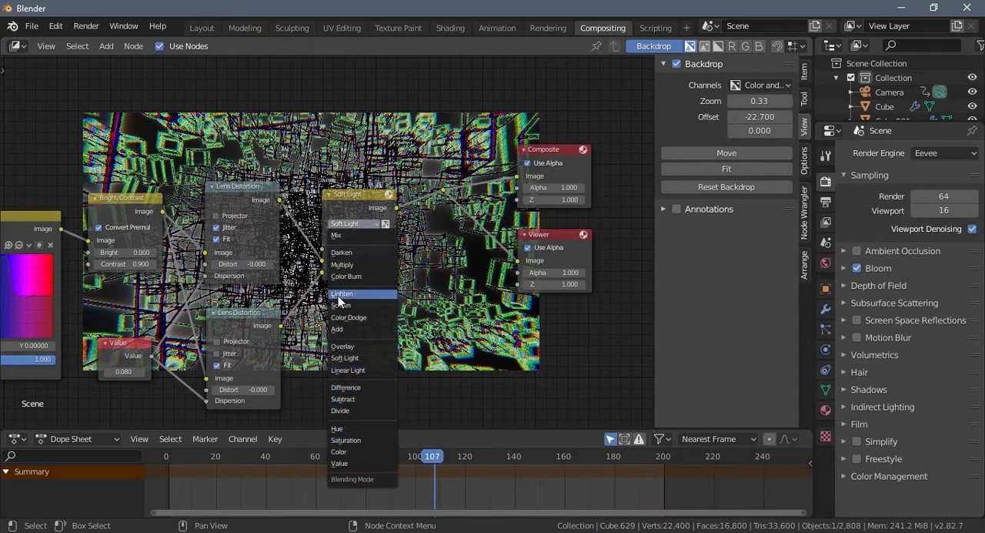
left_click(344, 368)
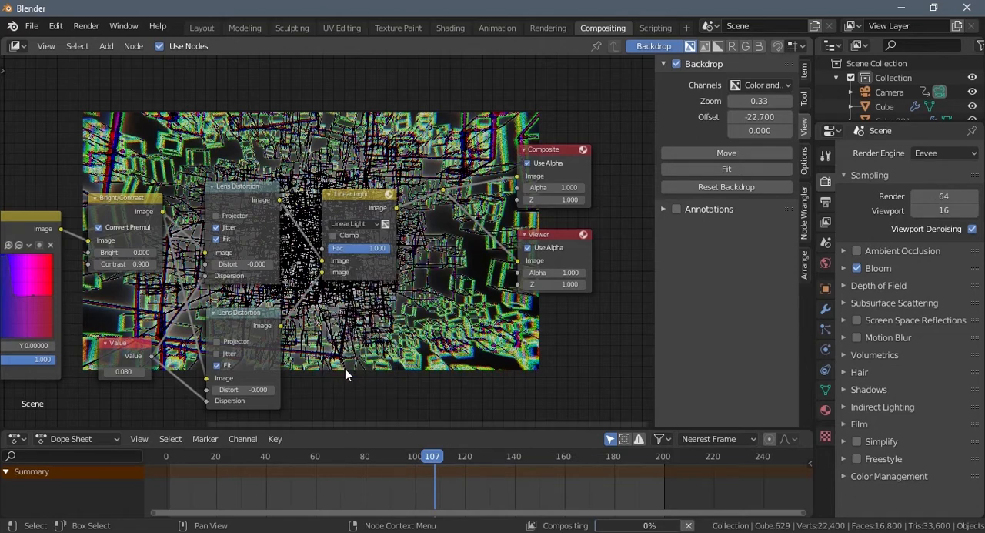
left_click(349, 223)
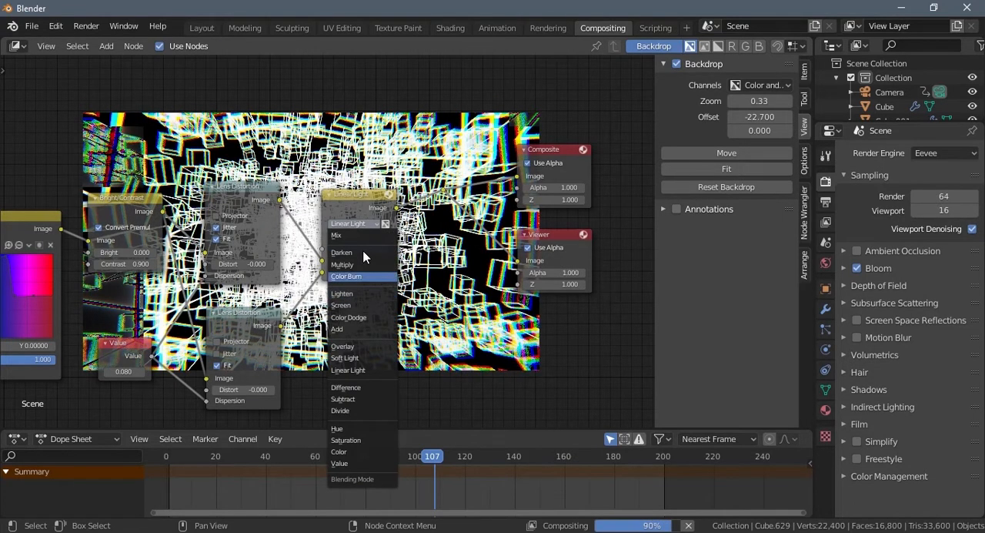
left_click(355, 276)
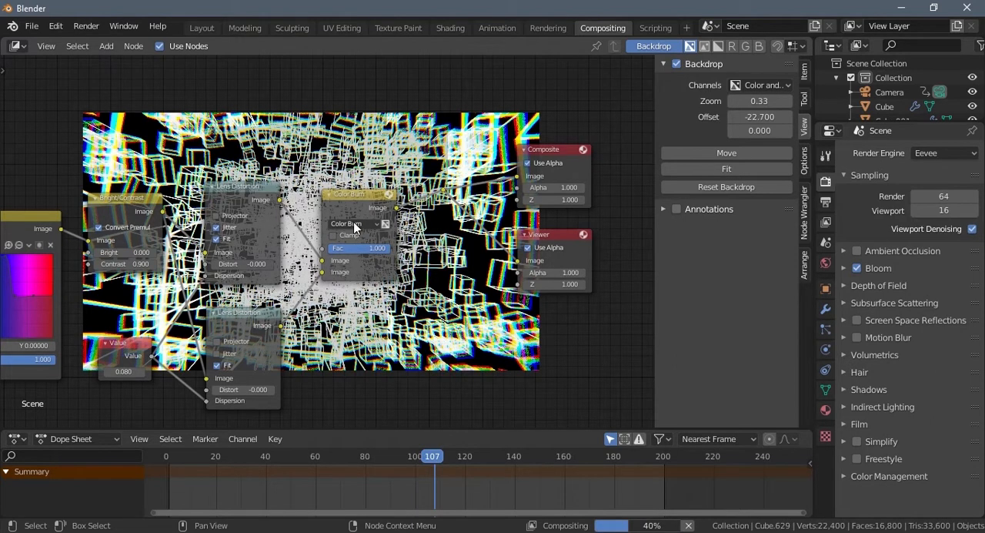
left_click(366, 224)
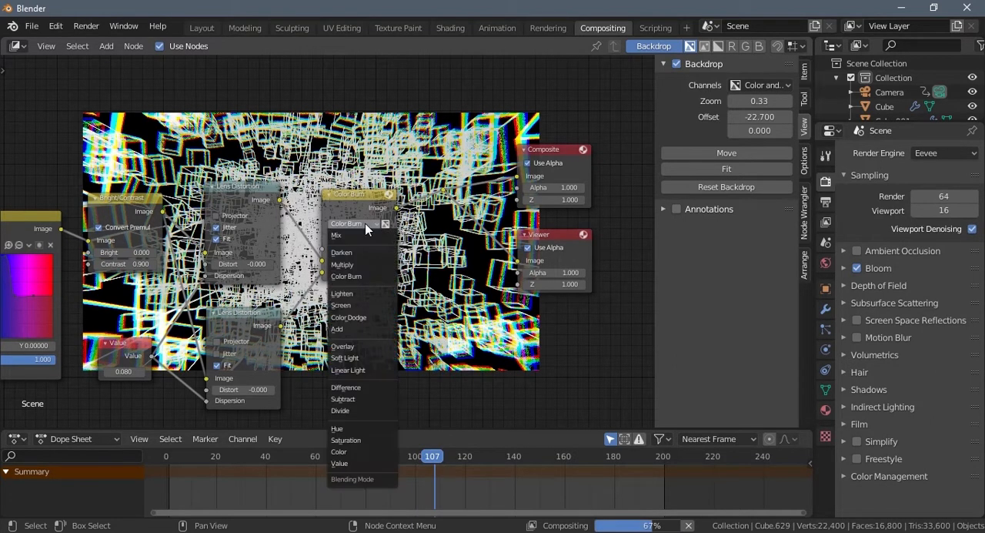
left_click(337, 328)
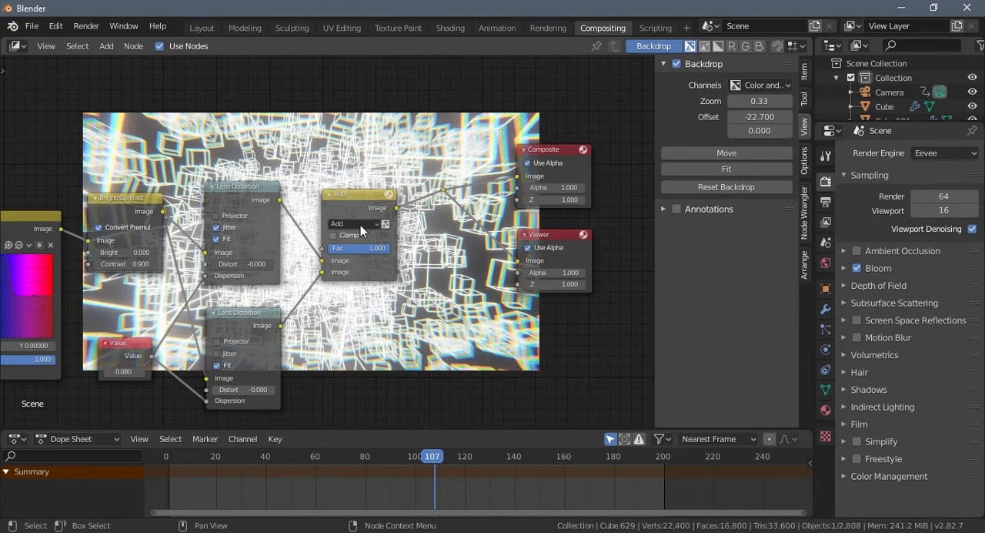
left_click(361, 223)
- Try Bright values of -1.5 and -1.1 on the Bright/Contrast node and reset it to 0
middle_click_drag(396, 320, 369, 333)
middle_click_drag(411, 378, 587, 345)
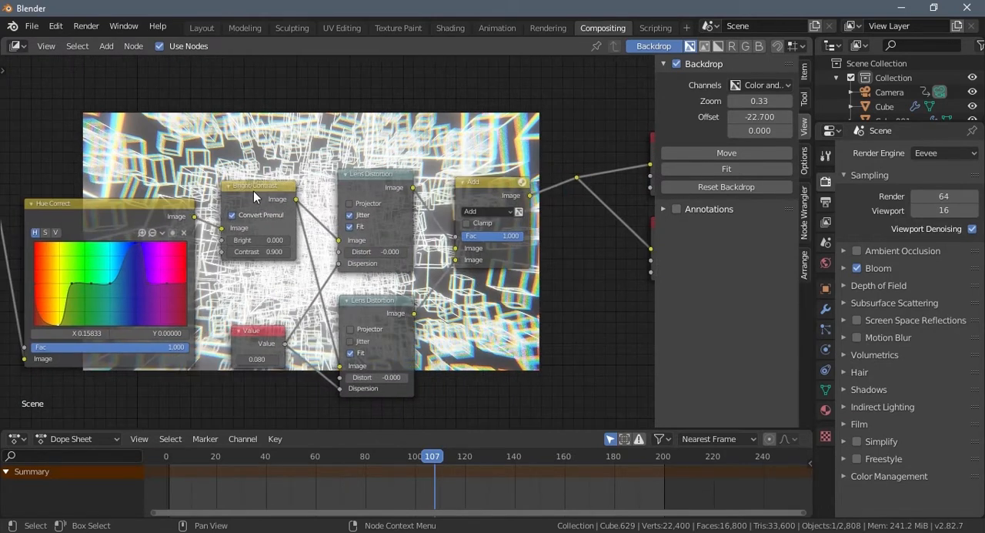
left_click_drag(260, 240, 248, 240)
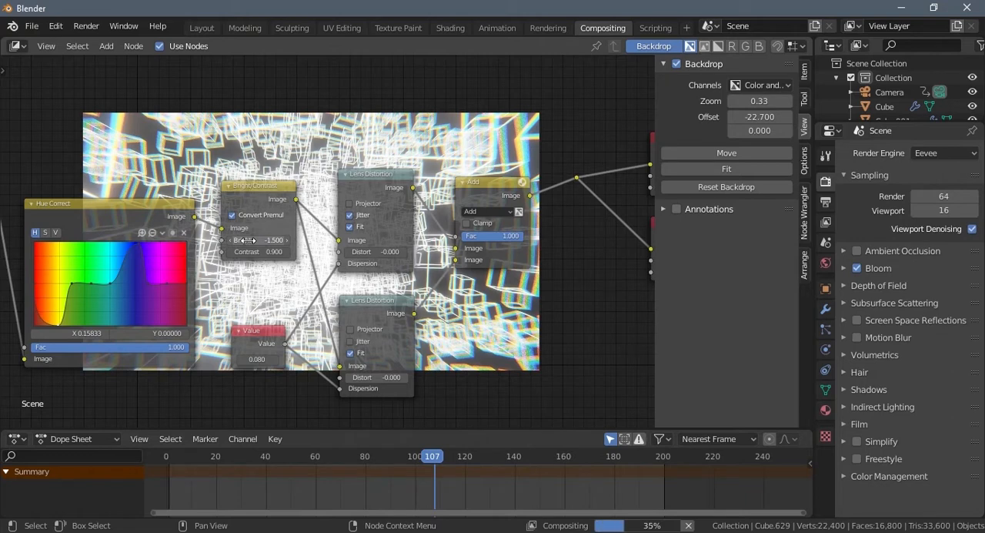
left_click_drag(248, 240, 252, 241)
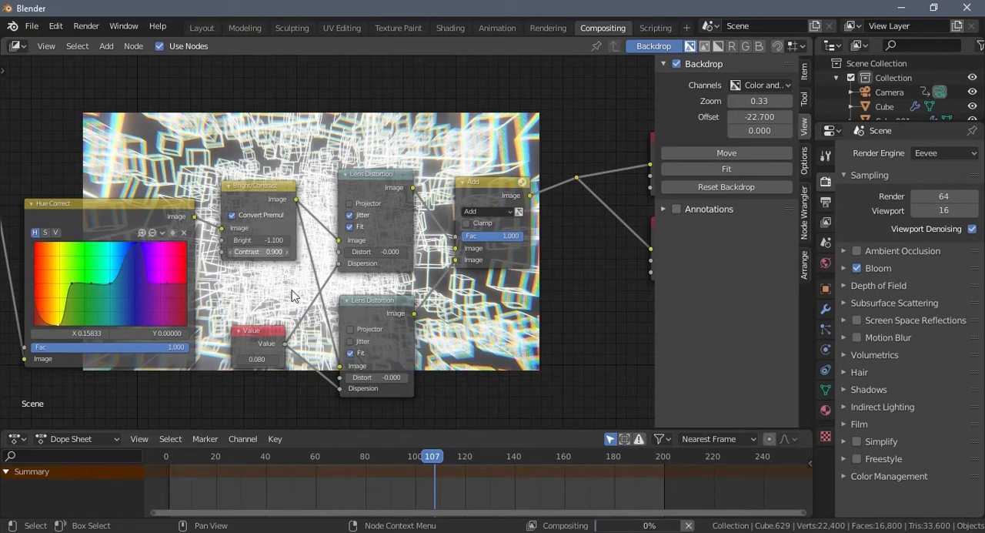
middle_click_drag(297, 286, 323, 242)
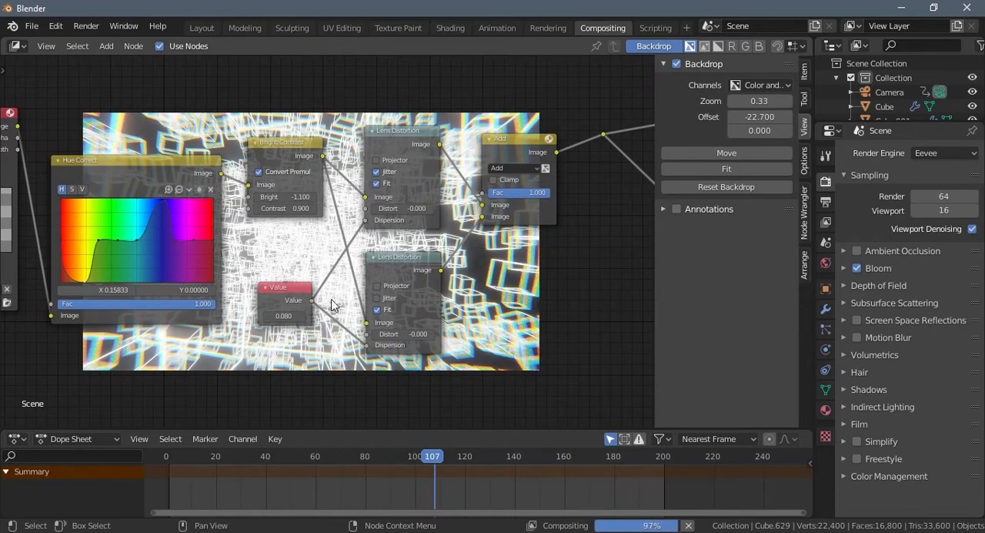
middle_click_drag(293, 243, 294, 254)
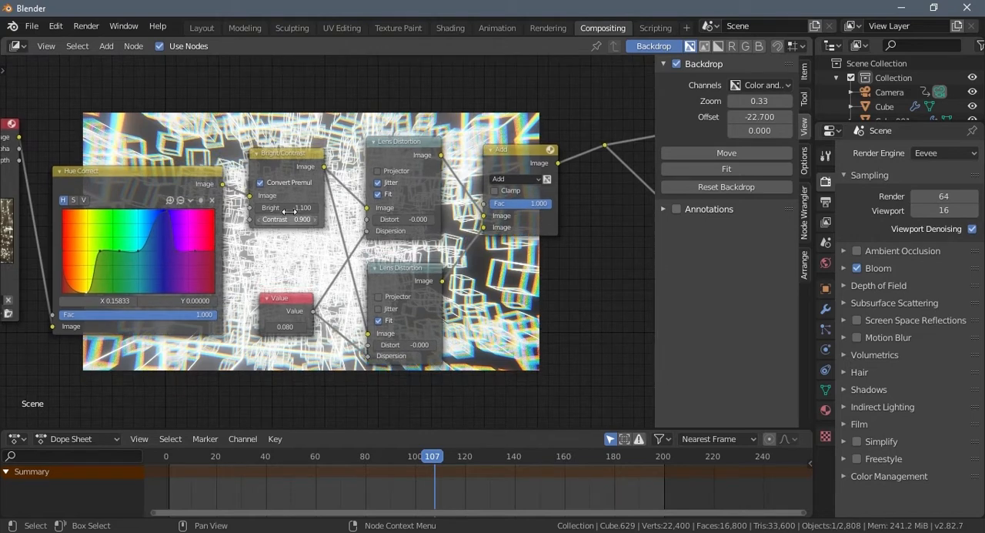
left_click(289, 211)
type("0")
key("Return")
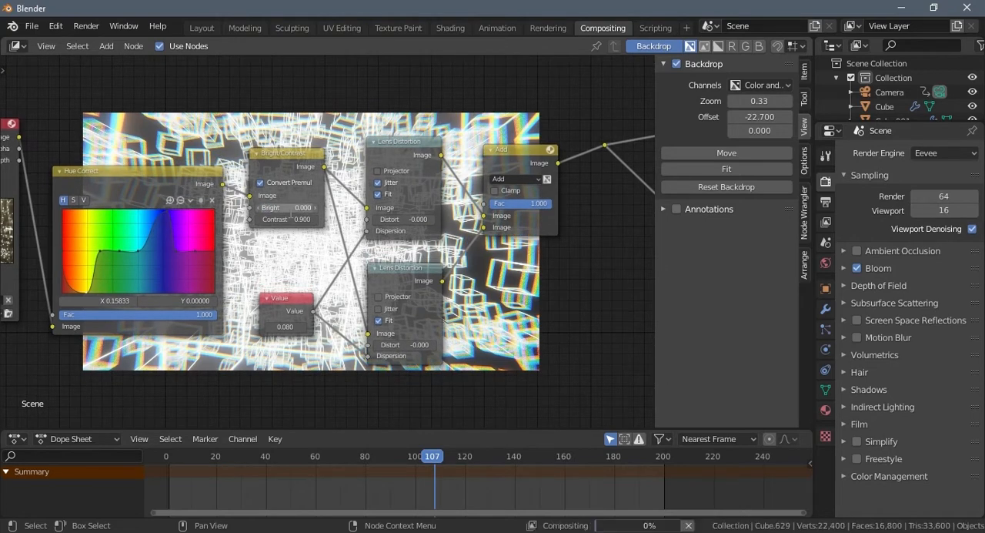
- Duplicate the Bright/Contrast node and insert the copy on the link between the Add node and the Composite and Viewer outputs
middle_click_drag(557, 297, 449, 342)
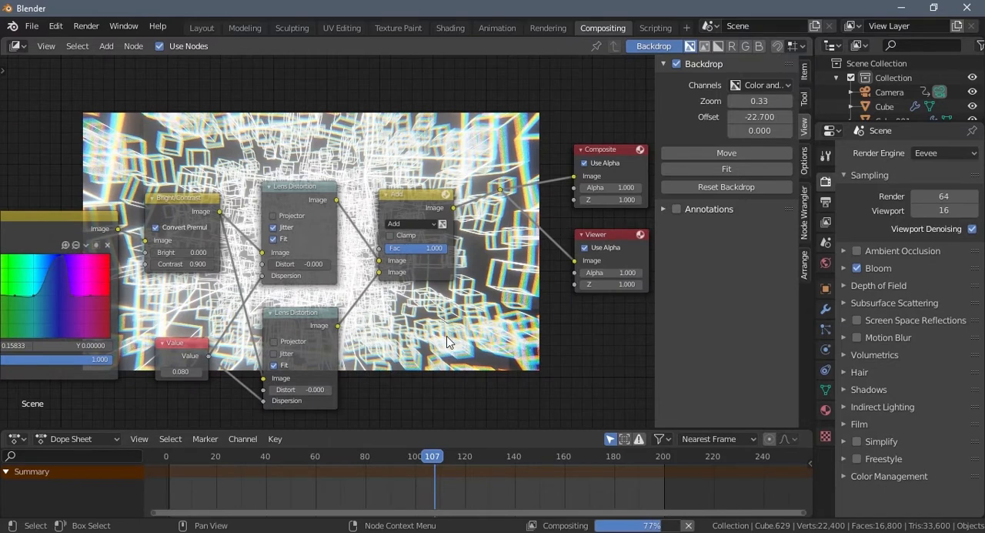
left_click(193, 197)
key("shift+d")
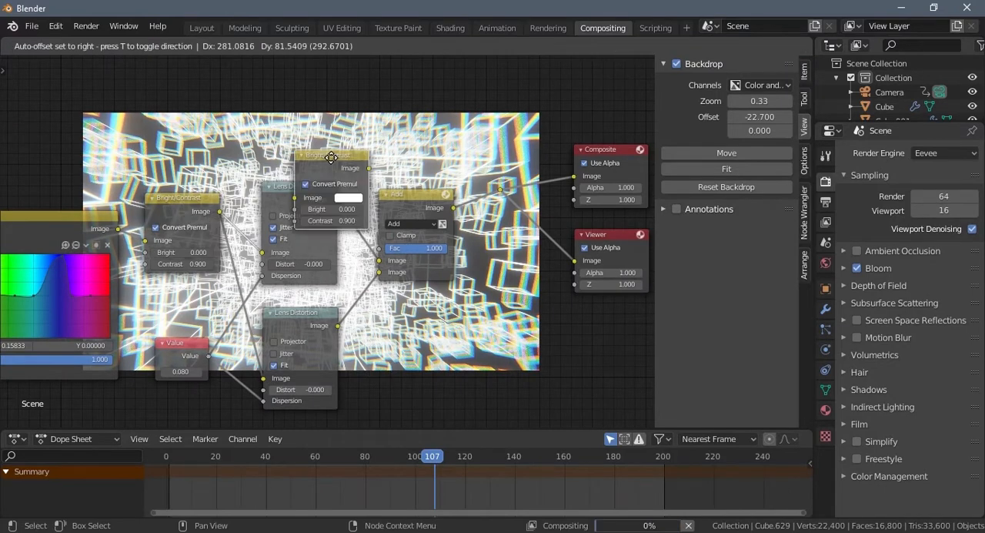
left_click(451, 89)
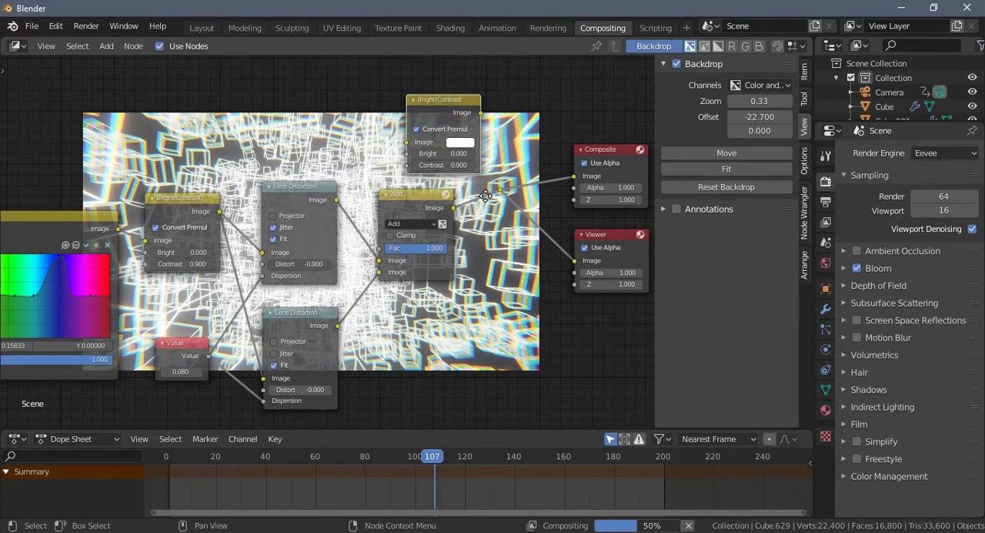
key("g")
left_click(574, 285)
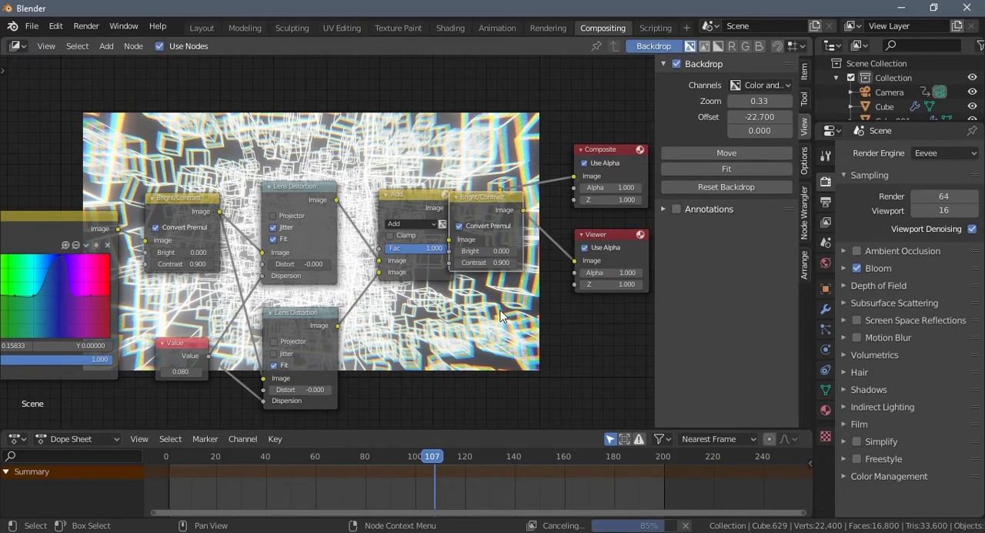
- Try a Bright value of 0.2 on the duplicated Bright/Contrast node
left_click(536, 251)
type("0.0")
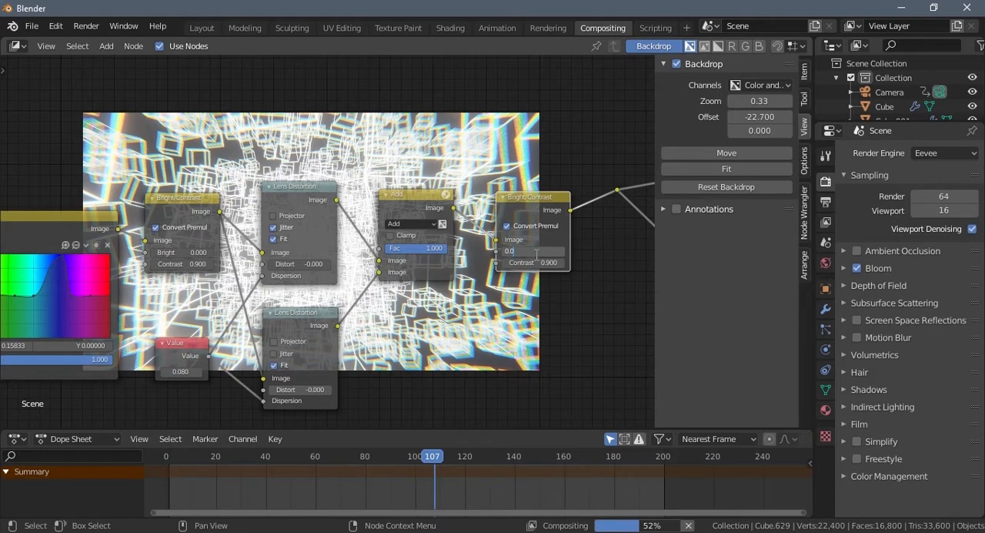
key("BackSpace")
type("2")
key("Return")
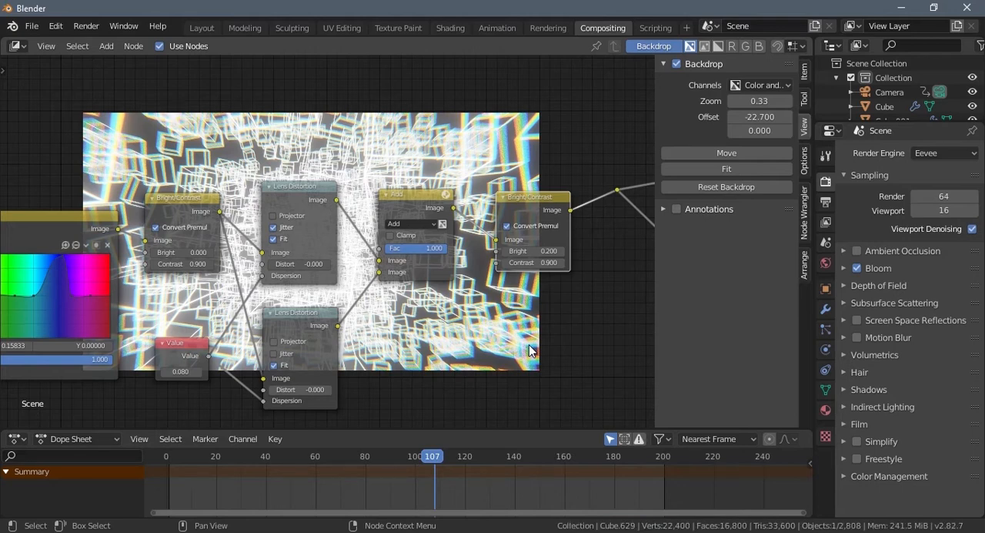
middle_click_drag(529, 351, 348, 309)
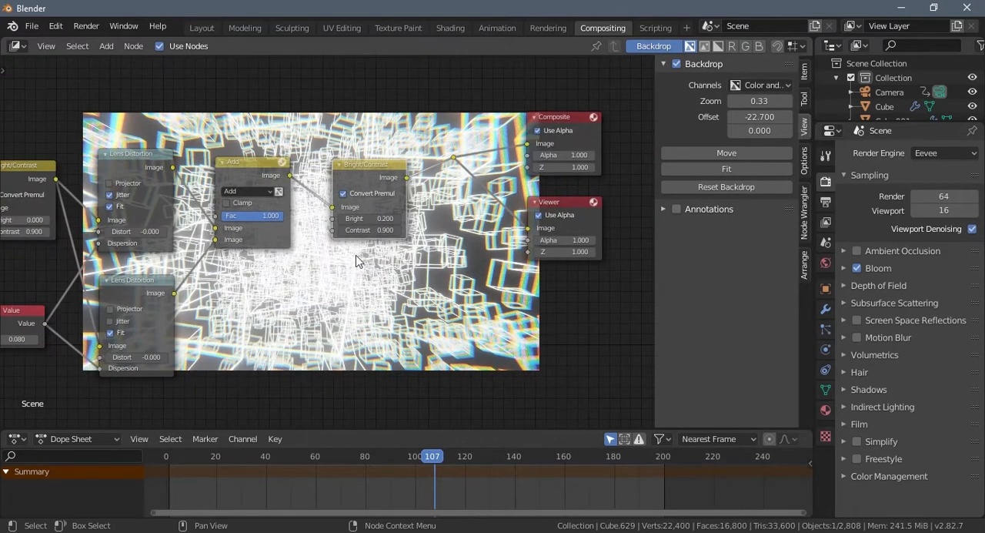
- Try a Contrast value of 0 on the duplicated Bright/Contrast node, with Bright kept at 0.2
left_click(363, 221)
key("Tab")
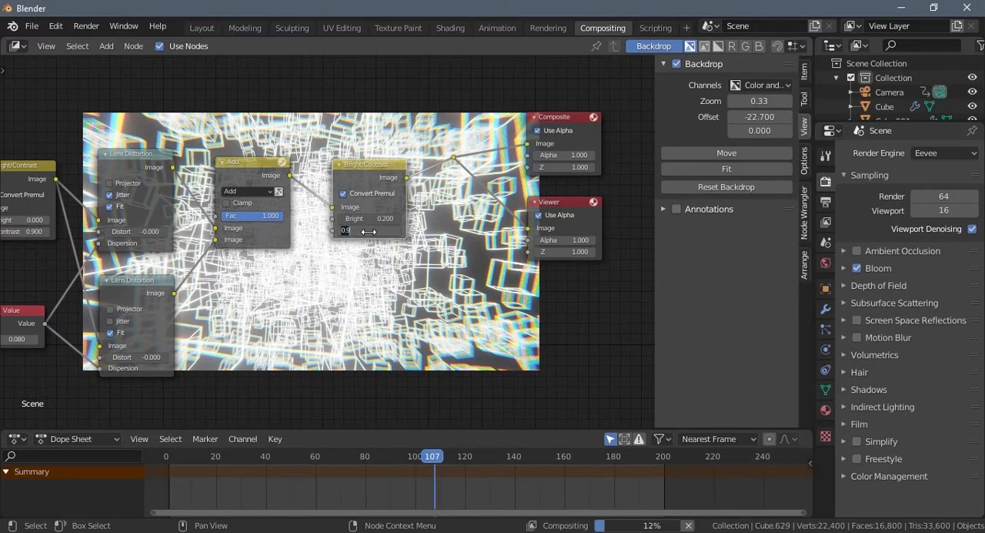
type("0")
key("Return")
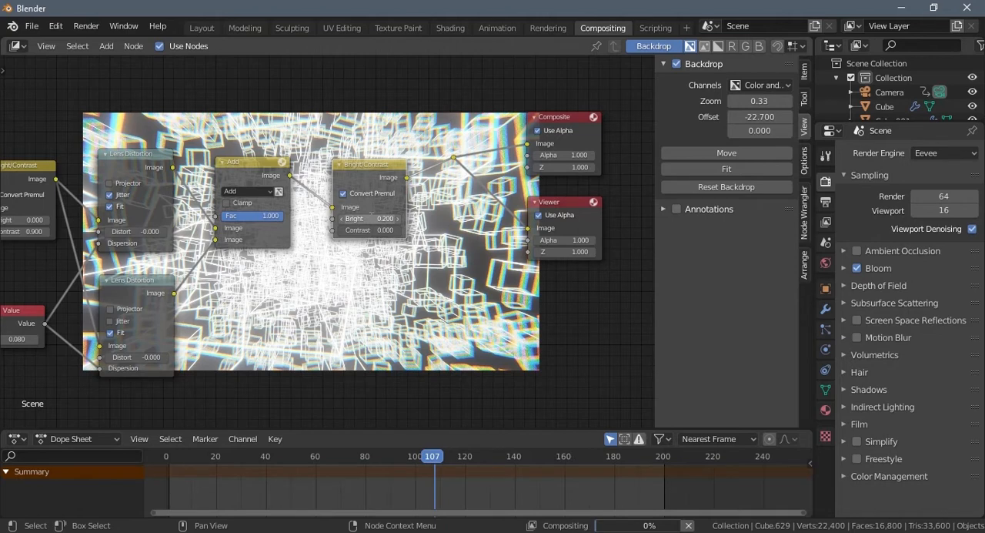
left_click(371, 219)
left_click(372, 219)
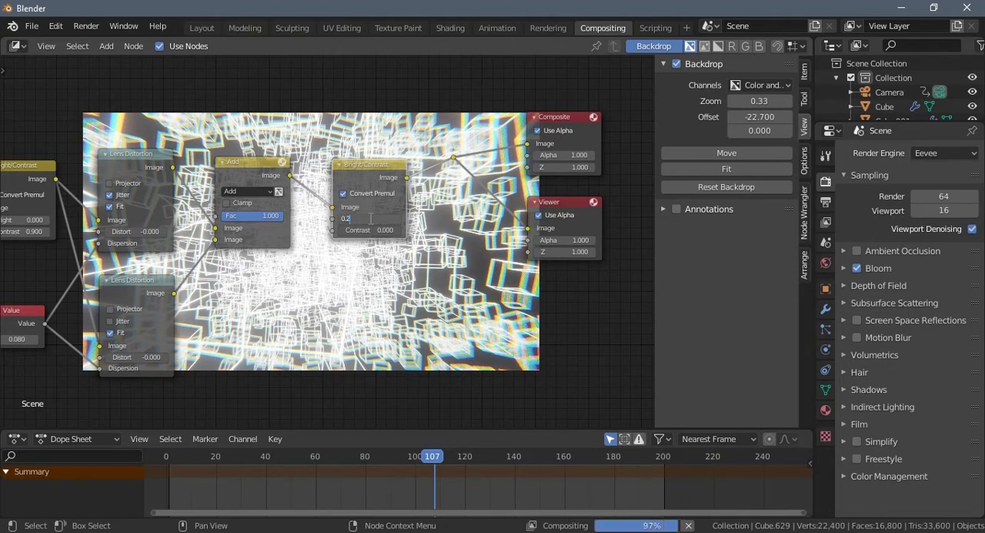
key("Return")
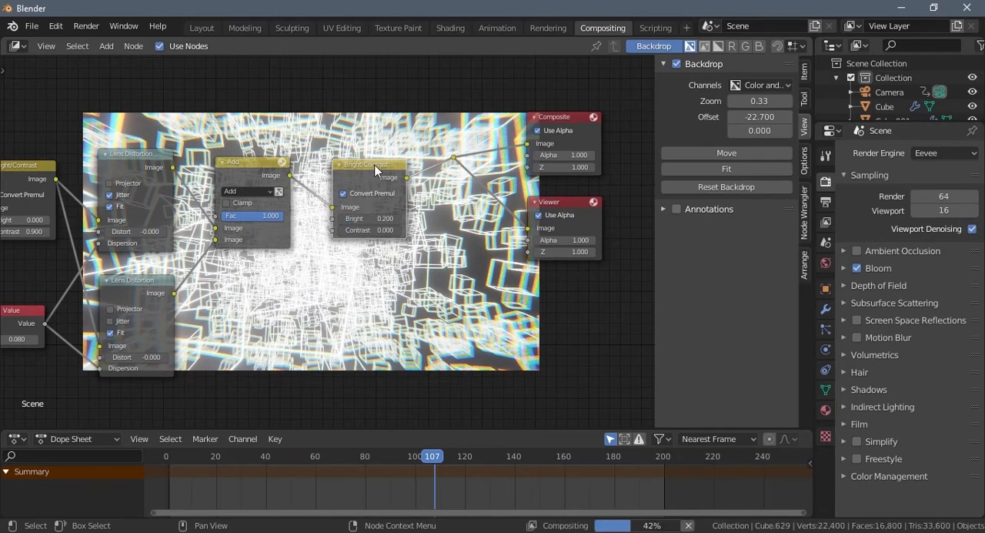
- Delete the duplicated Bright/Contrast node and place a Hue Saturation Value node to the right of the Add node
key("x")
key("shift+a")
left_click(359, 160)
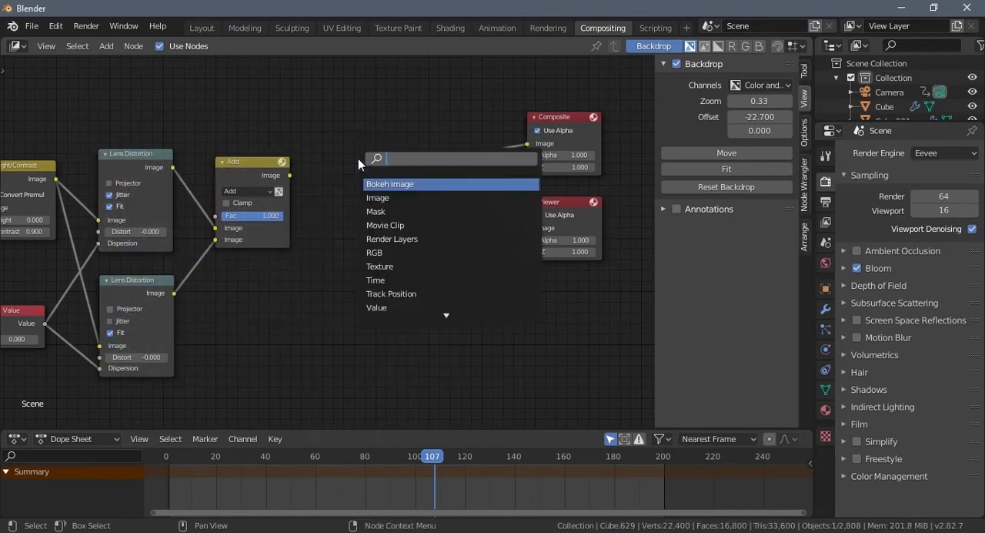
type("hue")
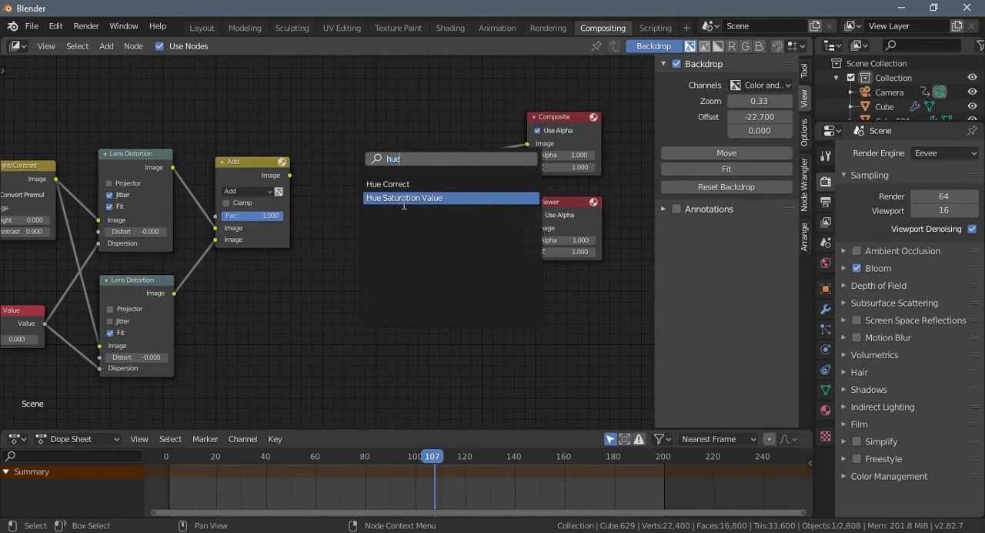
left_click(404, 197)
left_click(327, 154)
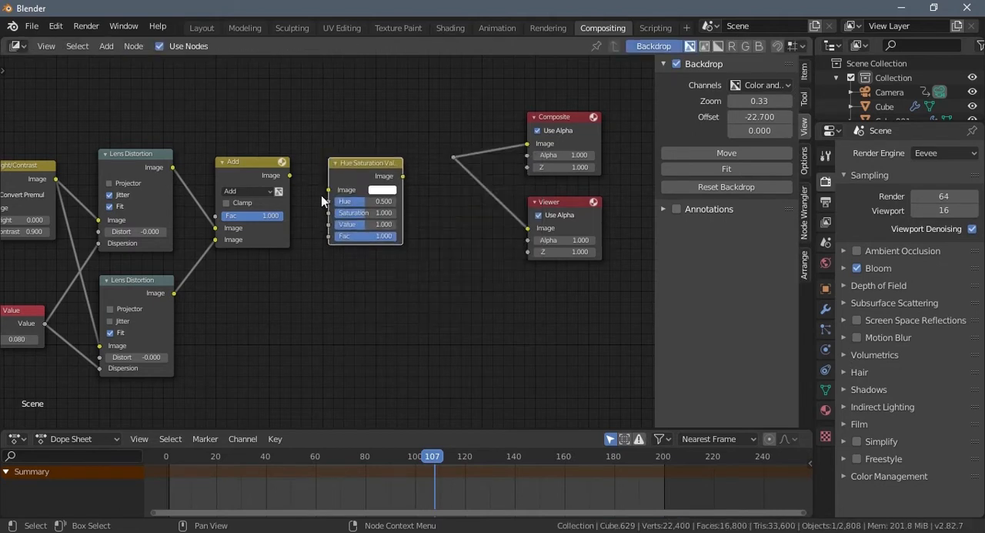
- Set Saturation to 0.6 and link the Hue Saturation Value node between the Add node and the reroute feeding Composite and Viewer
left_click_drag(361, 212, 345, 215)
left_click_drag(402, 176, 445, 157)
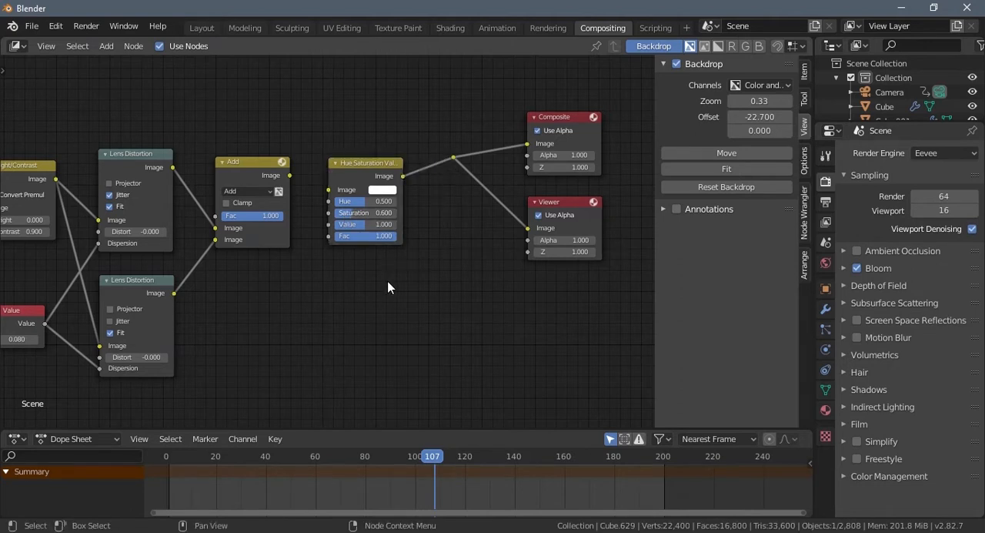
left_click_drag(290, 175, 328, 192)
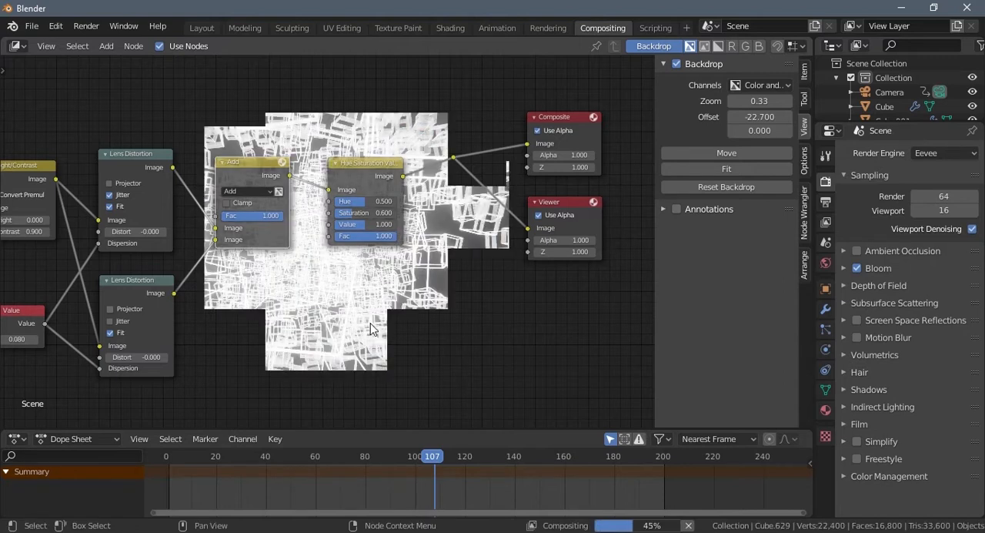
- Lower the Hue Saturation Value node's Value to 0.433 and set its Saturation to 1
left_click_drag(358, 216, 365, 216)
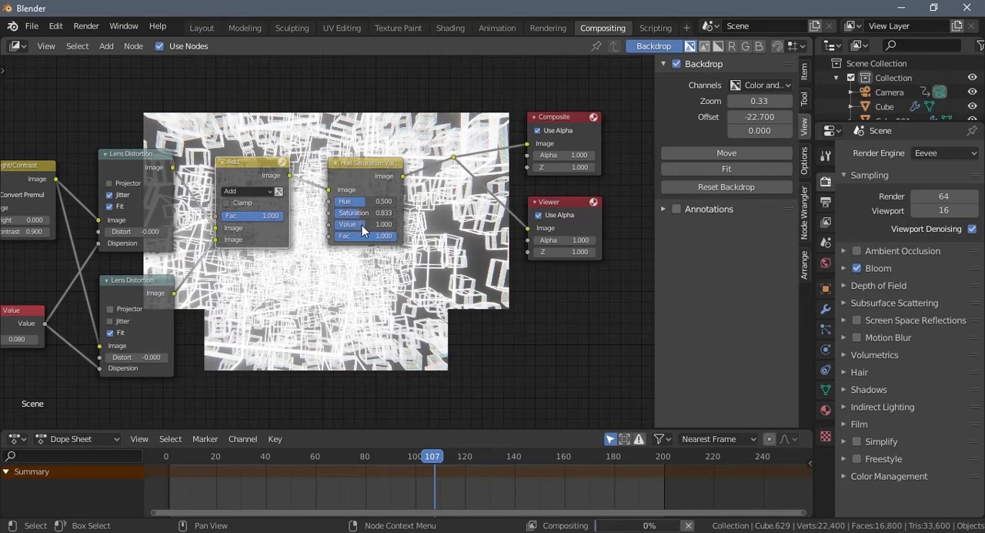
left_click_drag(351, 231, 331, 231)
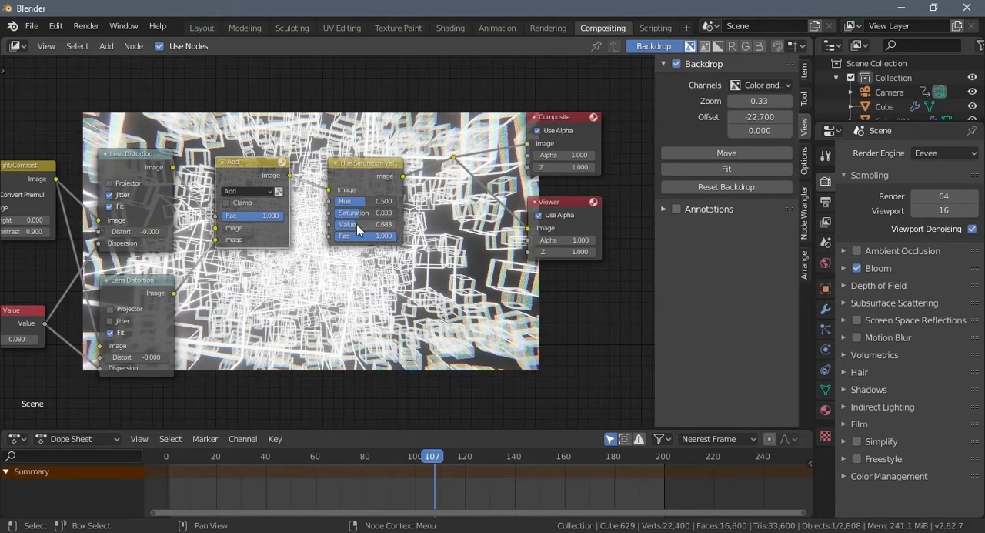
left_click_drag(357, 224, 347, 229)
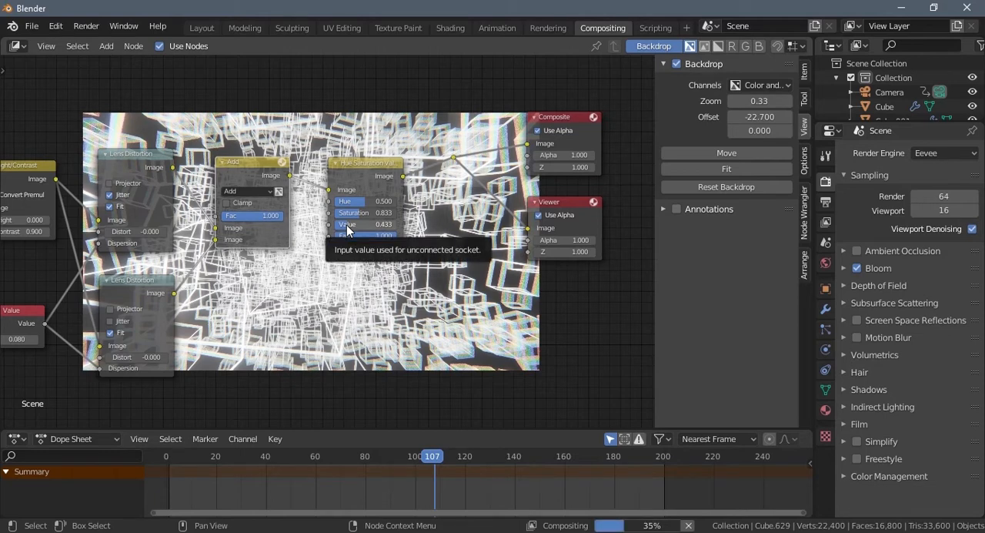
left_click(375, 213)
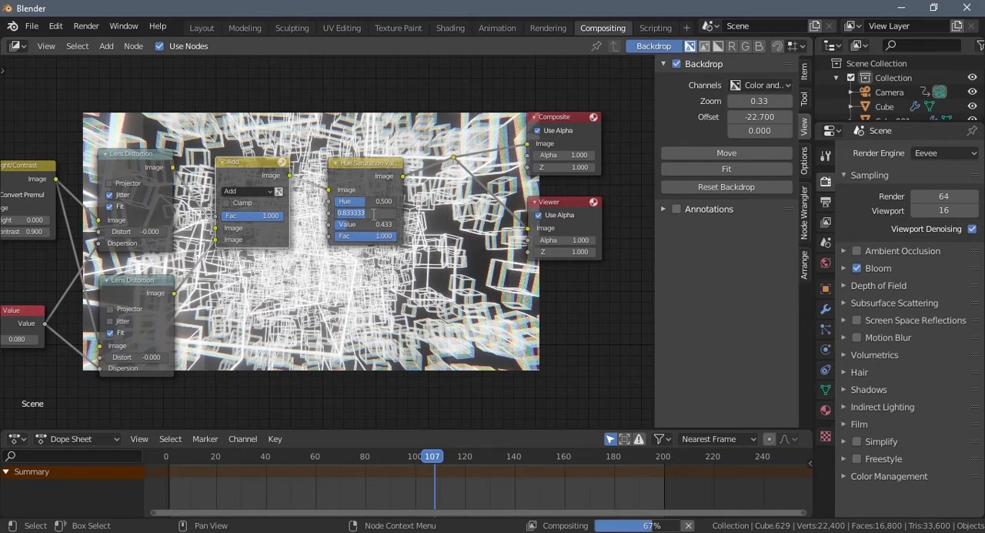
type("1")
key("Return")
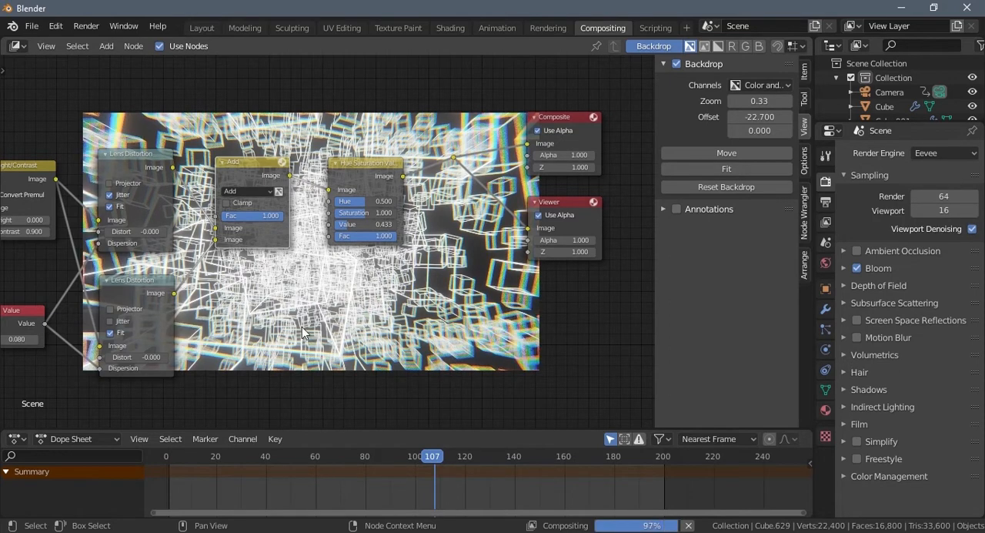
- Change the blending mode of the node combining the two Lens Distortion outputs to Mix
left_click(263, 192)
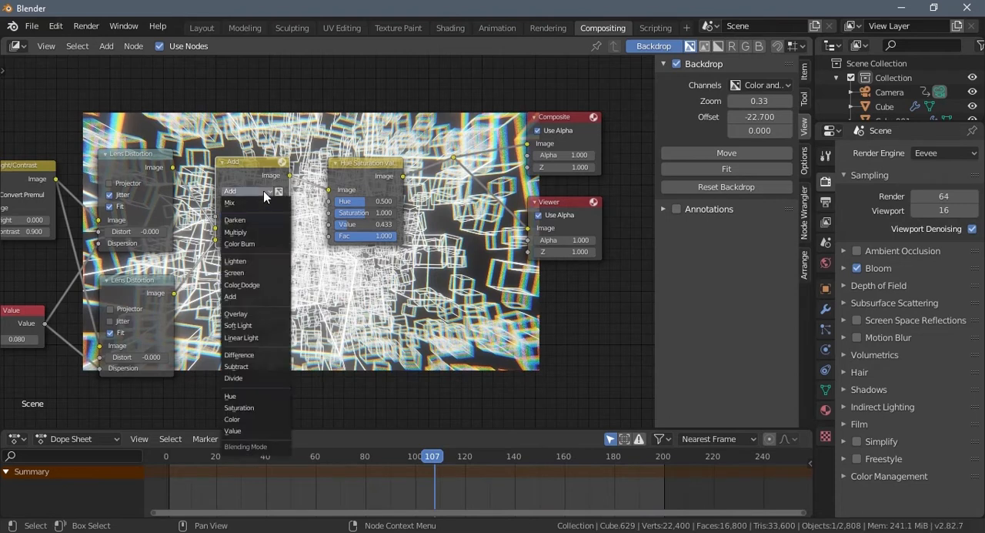
left_click(250, 203)
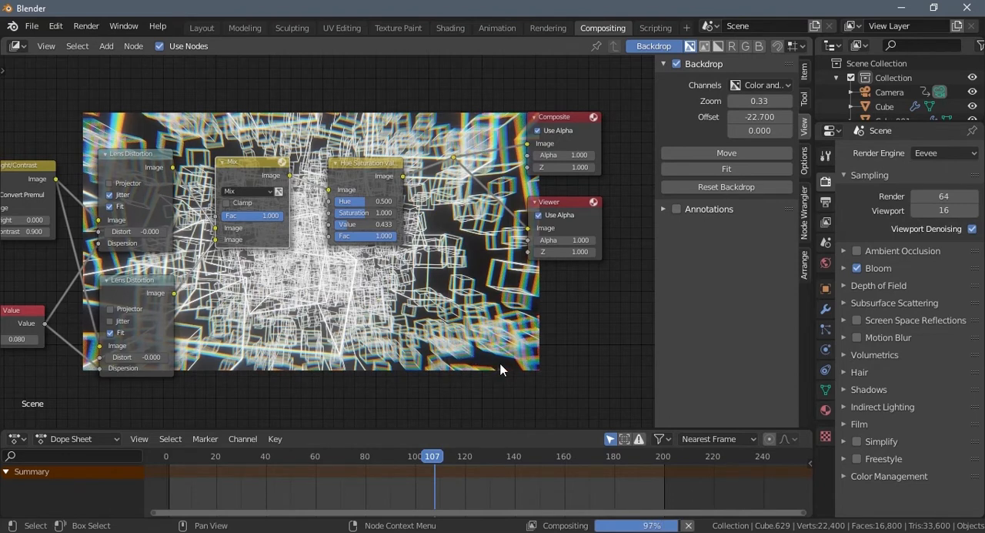
middle_click_drag(531, 313, 70, 311)
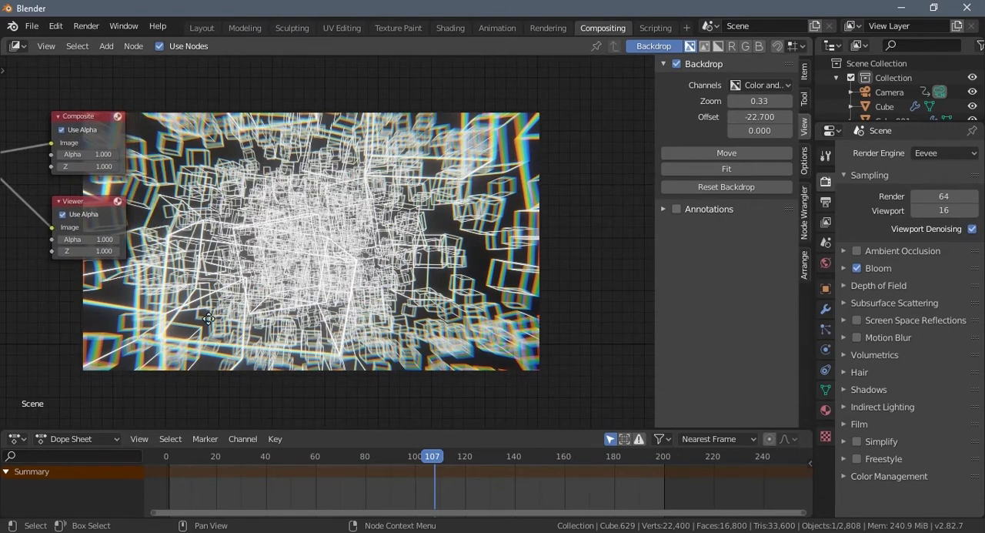
middle_click_drag(209, 318, 518, 318)
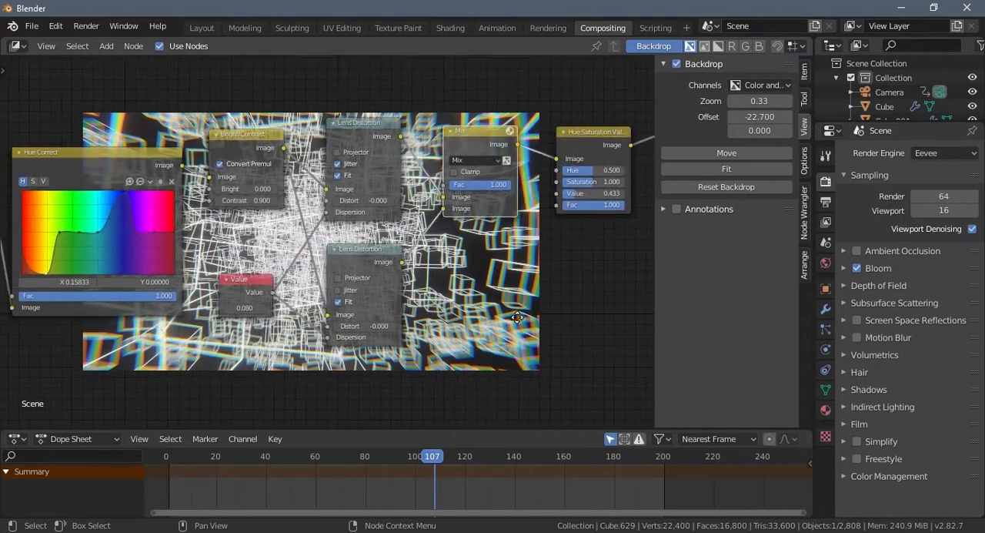
middle_click_drag(244, 356, 128, 376)
middle_click_drag(614, 278, 418, 322)
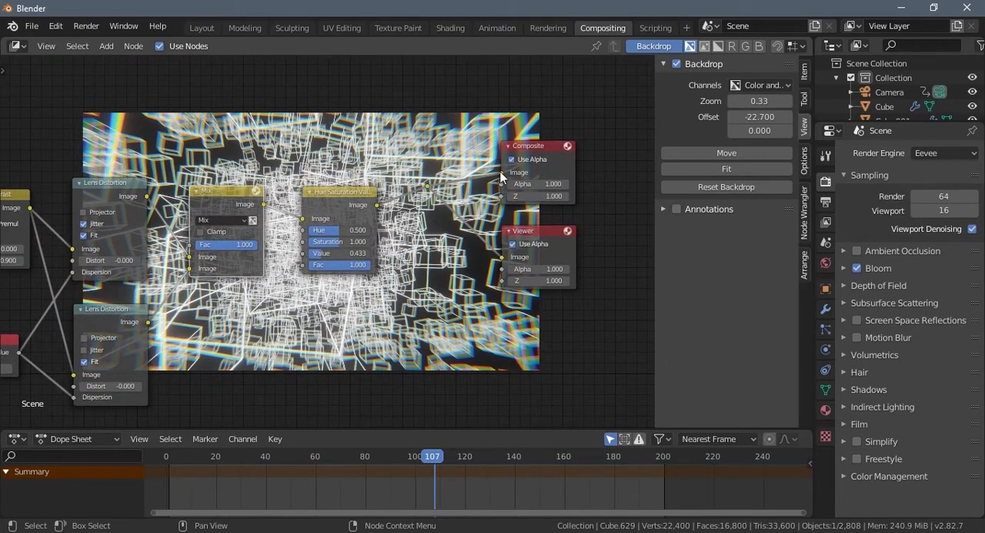
left_click_drag(501, 173, 502, 173)
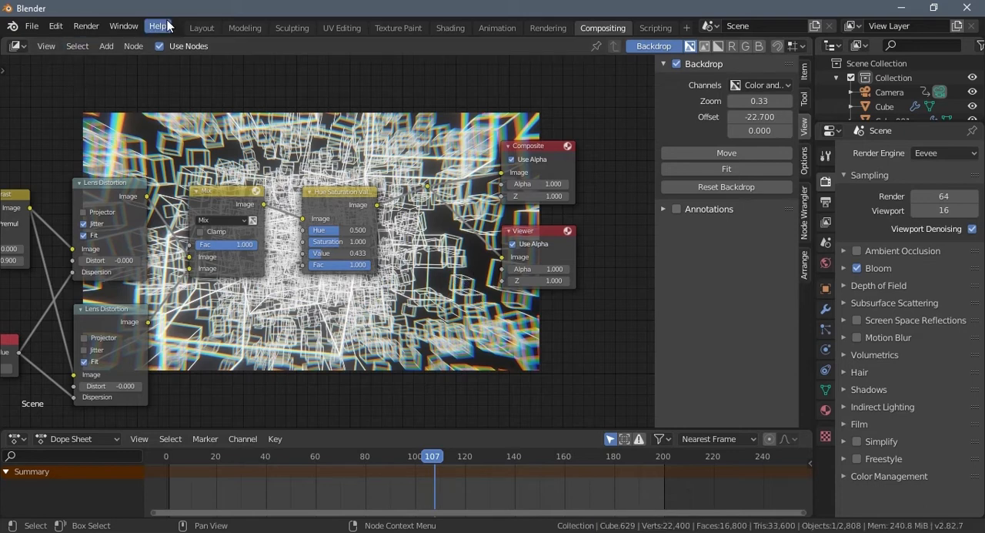
- Switch to the Layout workspace and display the Viewer Node image in its image editor
left_click(200, 28)
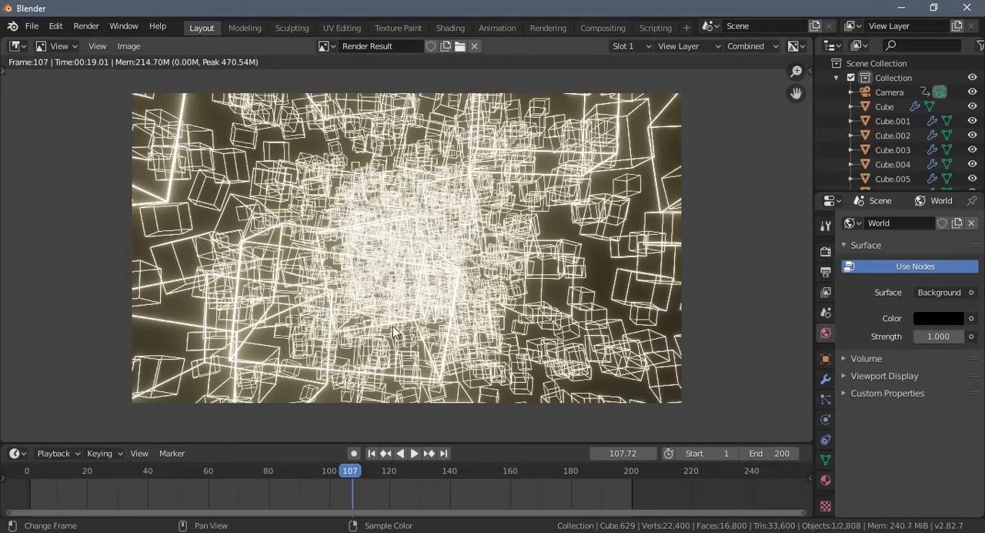
left_click(326, 46)
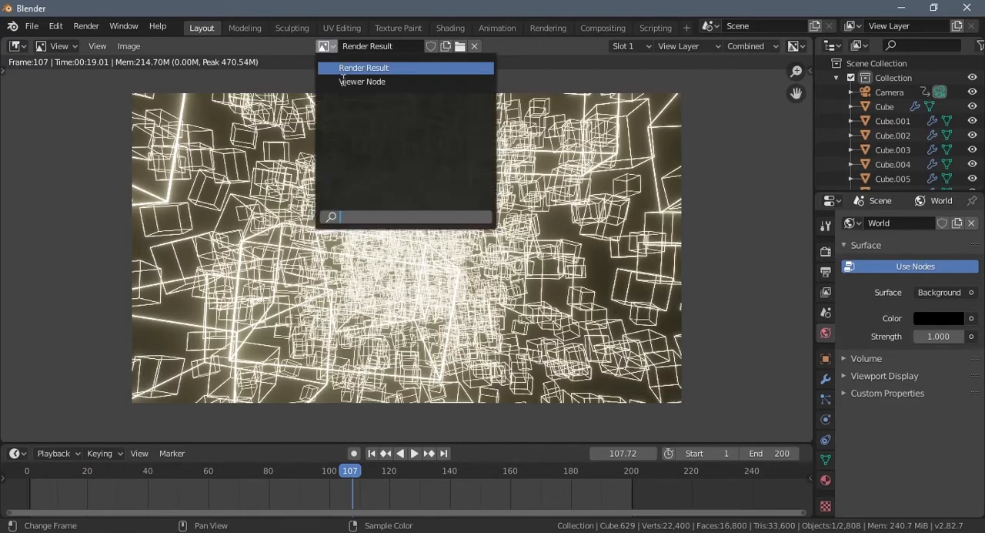
key("Return")
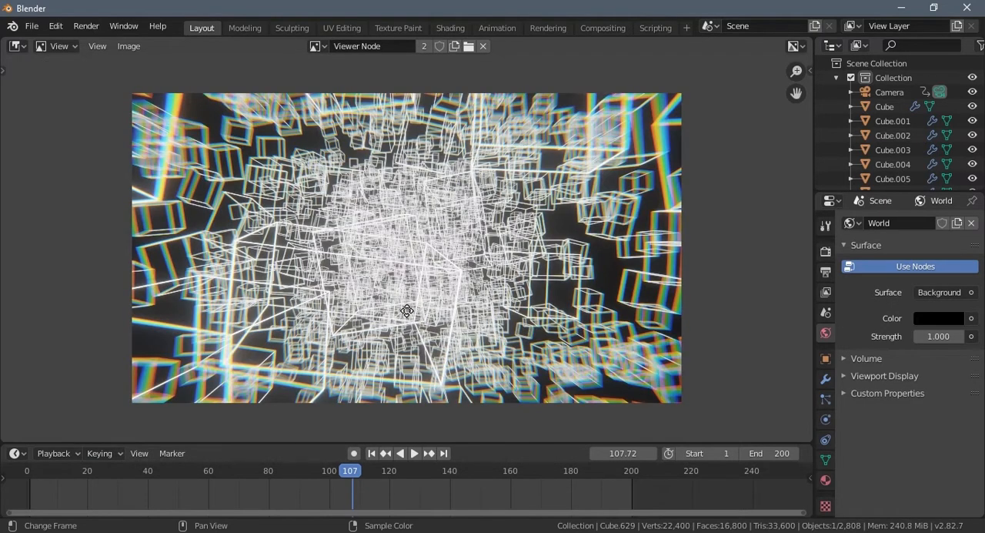
middle_click_drag(412, 319, 384, 272)
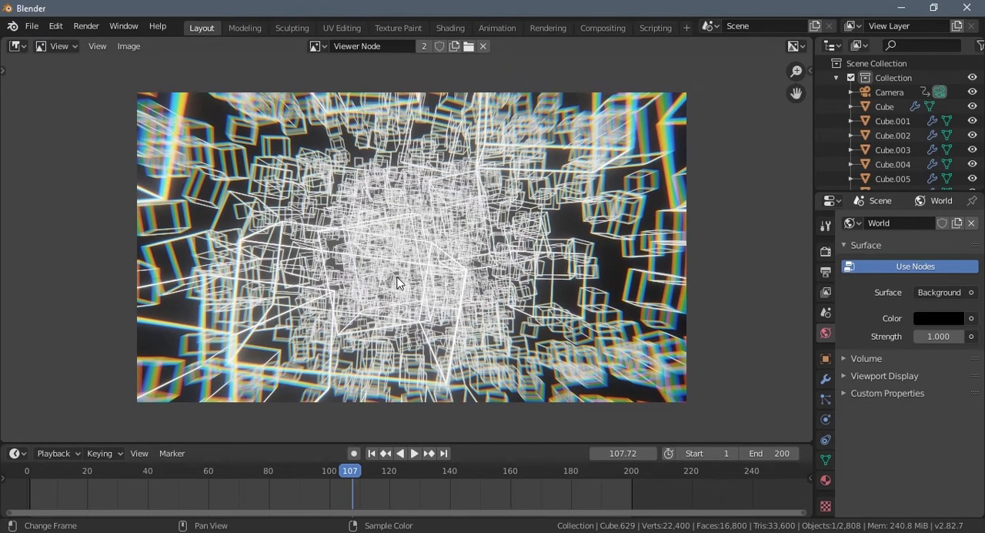
- Move the playhead to frame 0, start and stop playback, and show the scene's output settings
left_click(31, 480)
key("space")
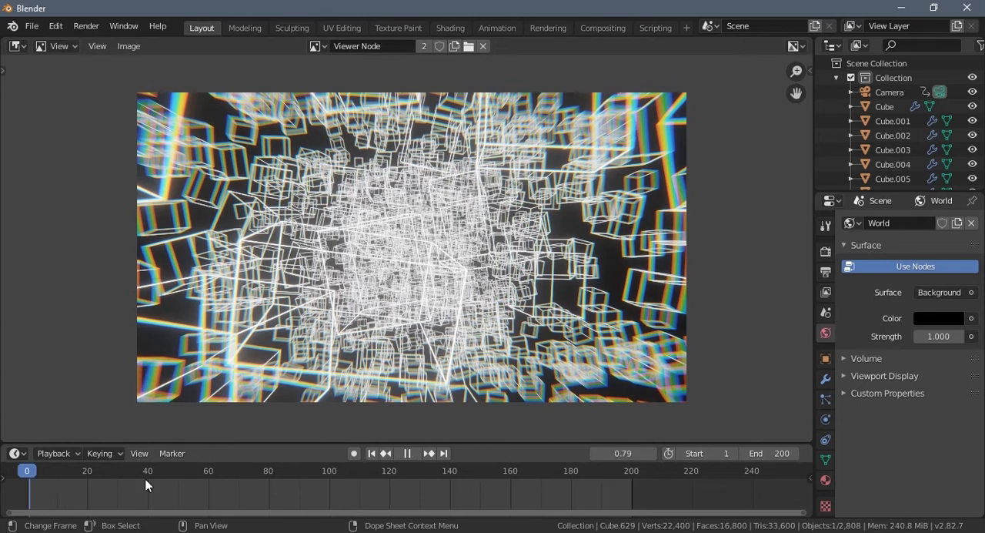
left_click(825, 272)
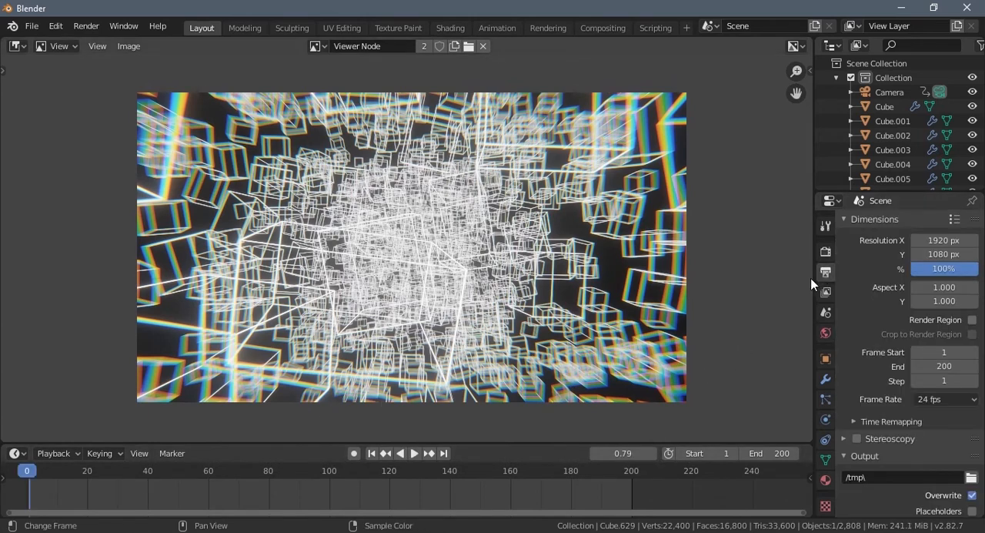
key("space")
- Set the output file format to FFmpeg video and apply the h264 in MP4 encoding preset
scroll(869, 404, "down", 5)
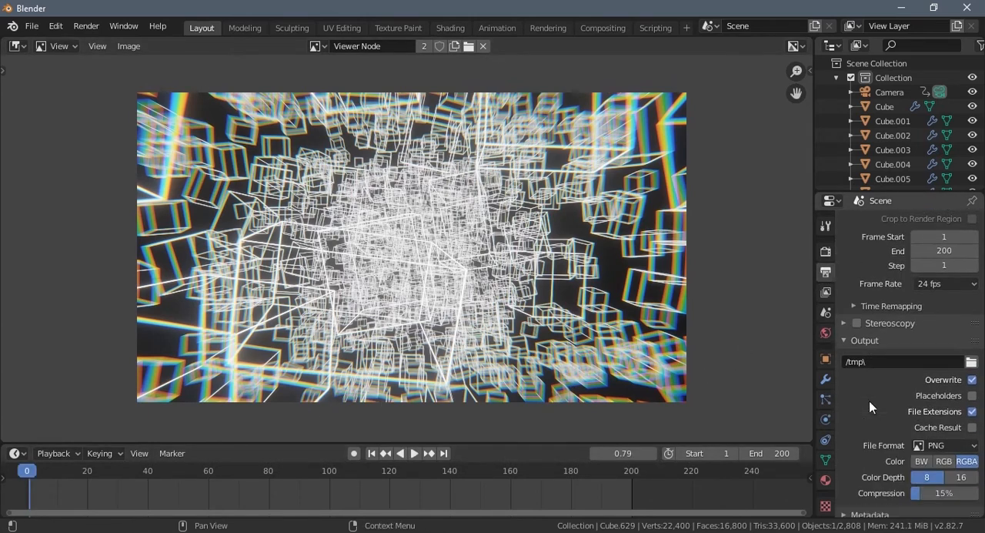
left_click(944, 421)
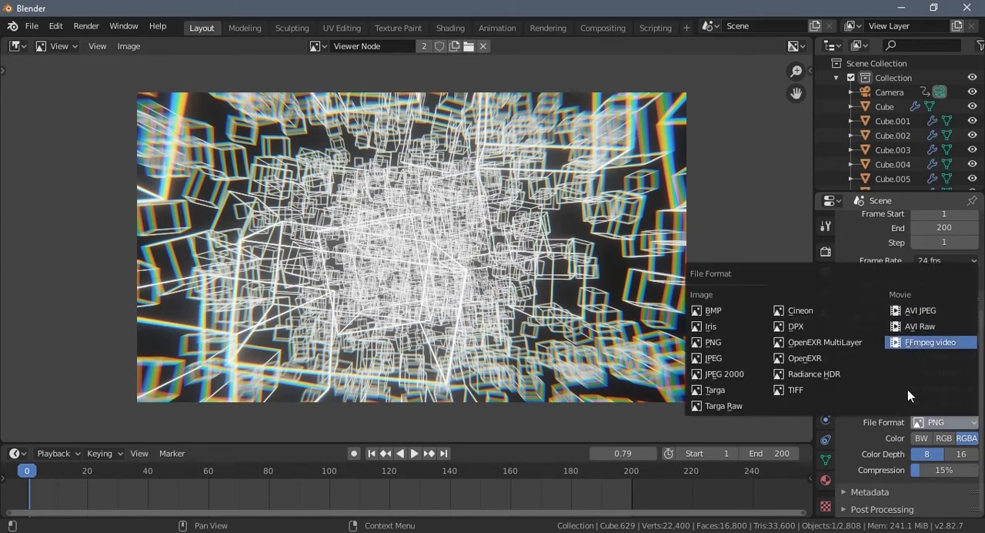
key("Return")
left_click(954, 475)
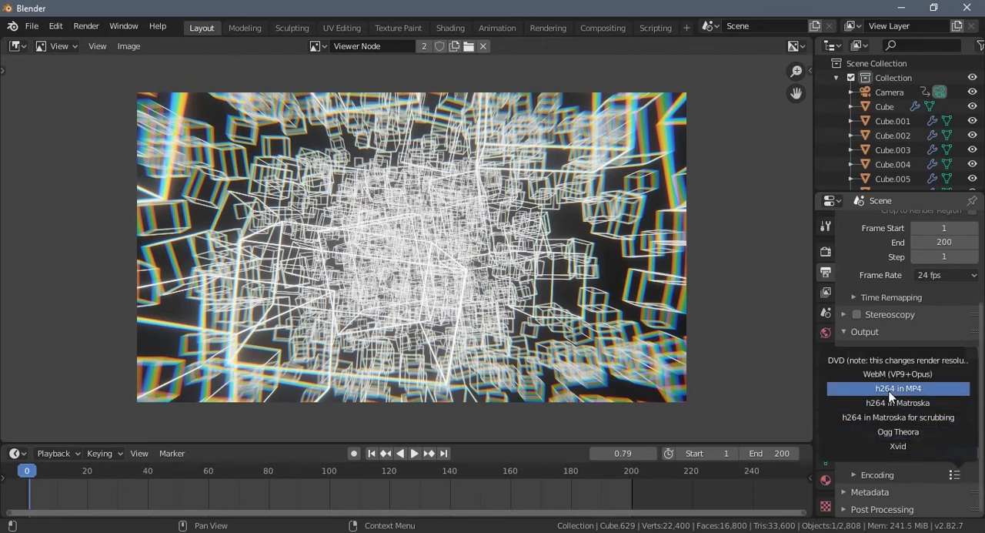
left_click(854, 475)
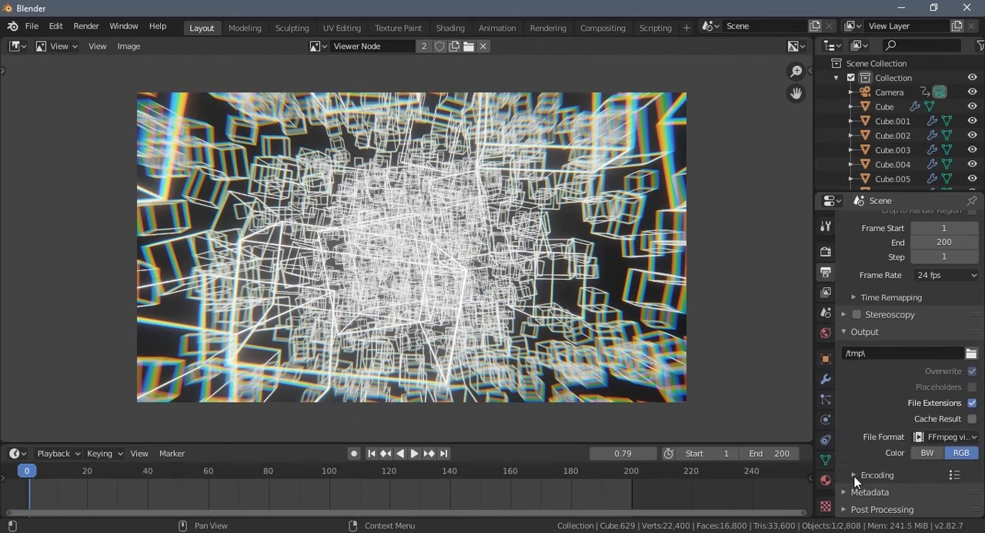
- Set the output quality of the H.264 video encoding to Perceptually lossless
left_click(854, 475)
scroll(851, 449, "down", 5)
scroll(850, 449, "down", 1)
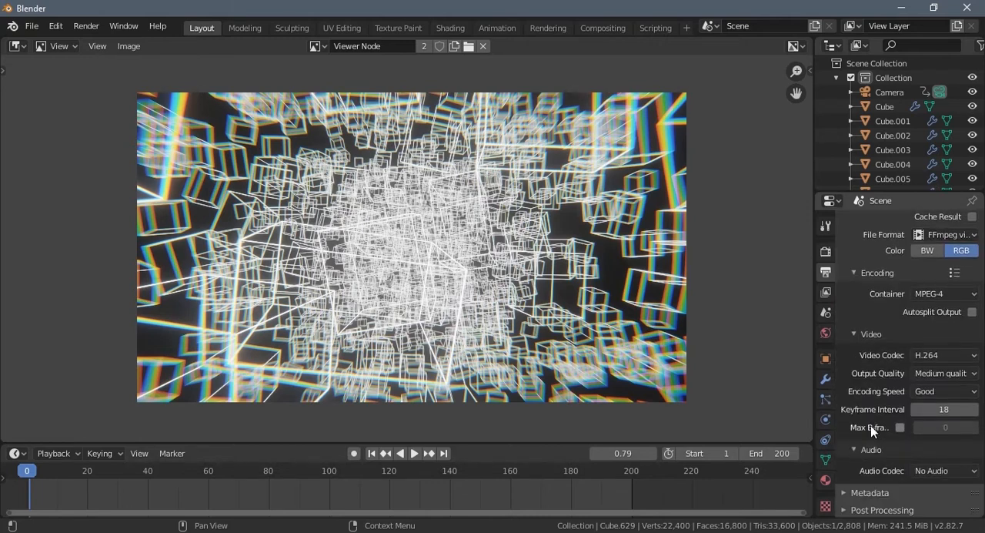
left_click(927, 375)
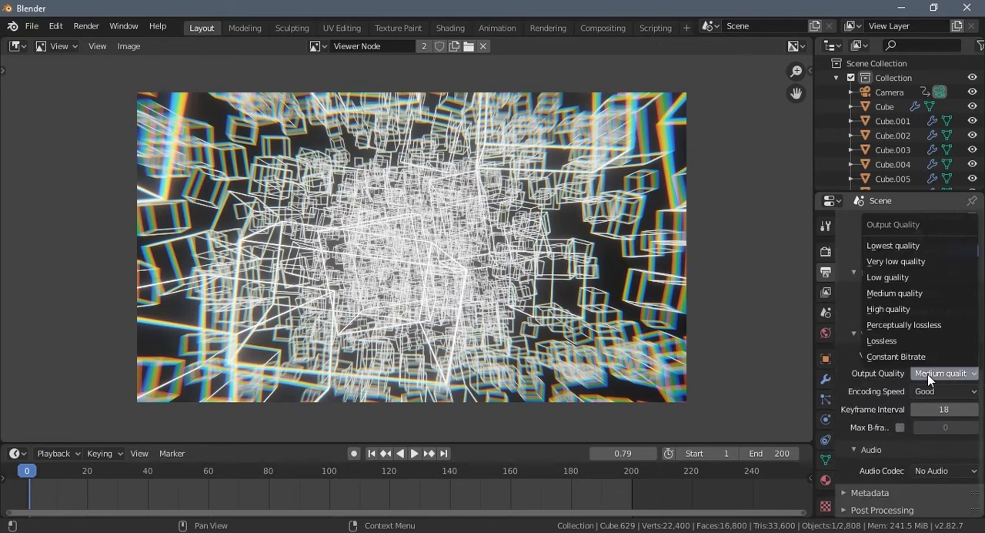
left_click(898, 324)
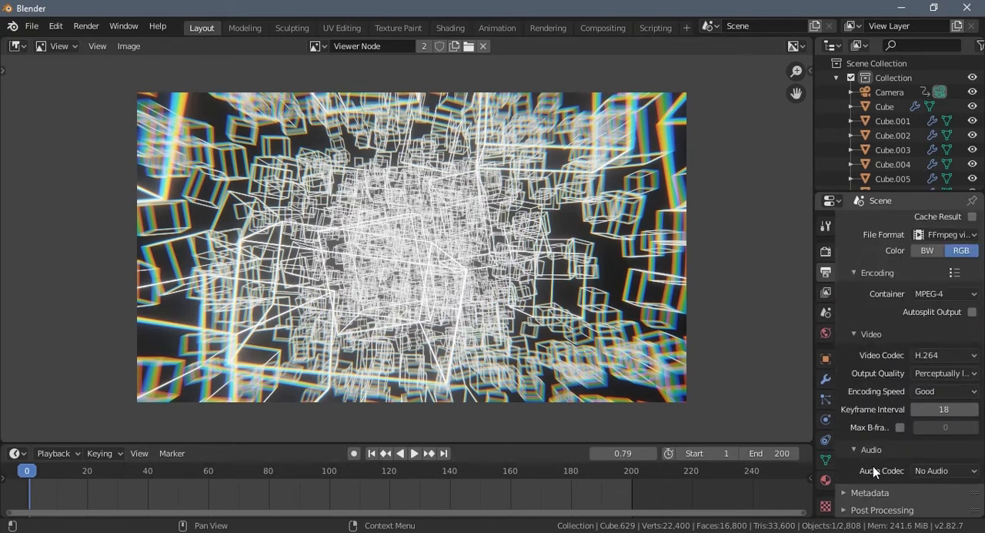
- Set the render output path to the Desktop folder
scroll(872, 429, "up", 5)
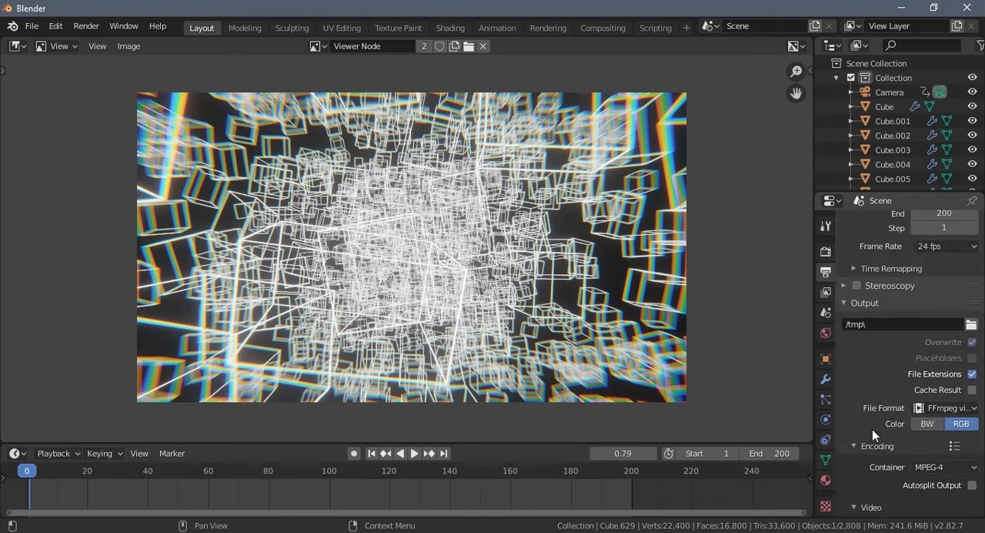
scroll(872, 429, "up", 1)
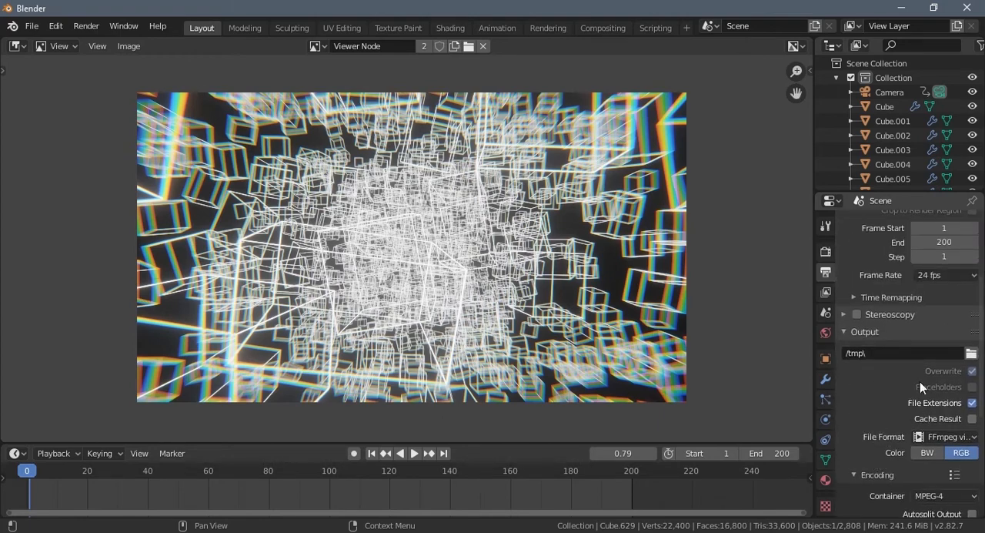
left_click(972, 352)
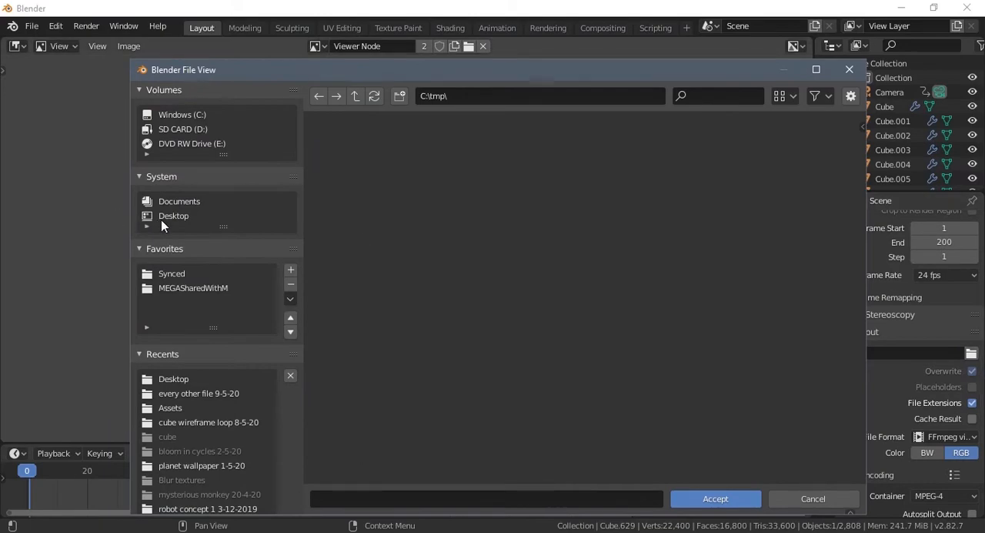
left_click(163, 217)
left_click(699, 499)
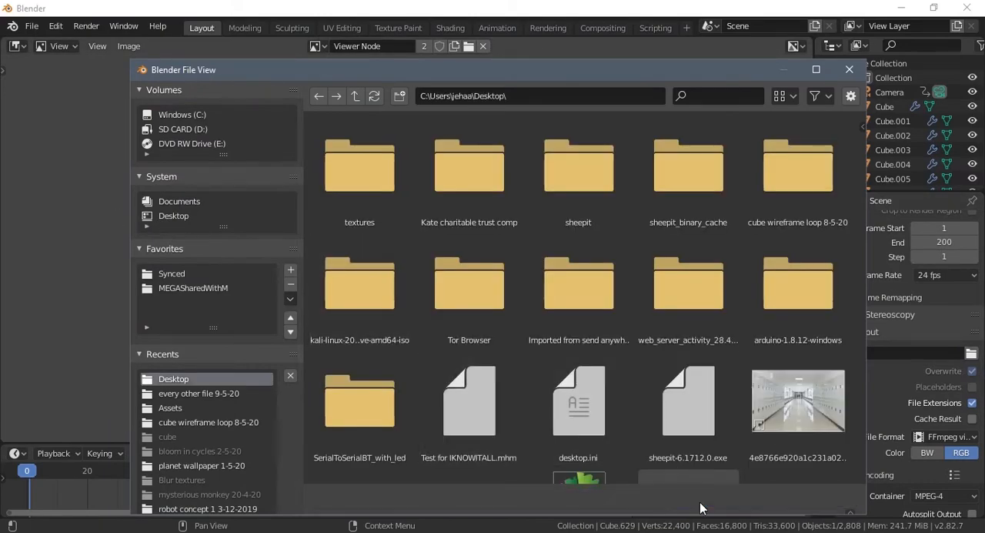
scroll(862, 423, "down", 6)
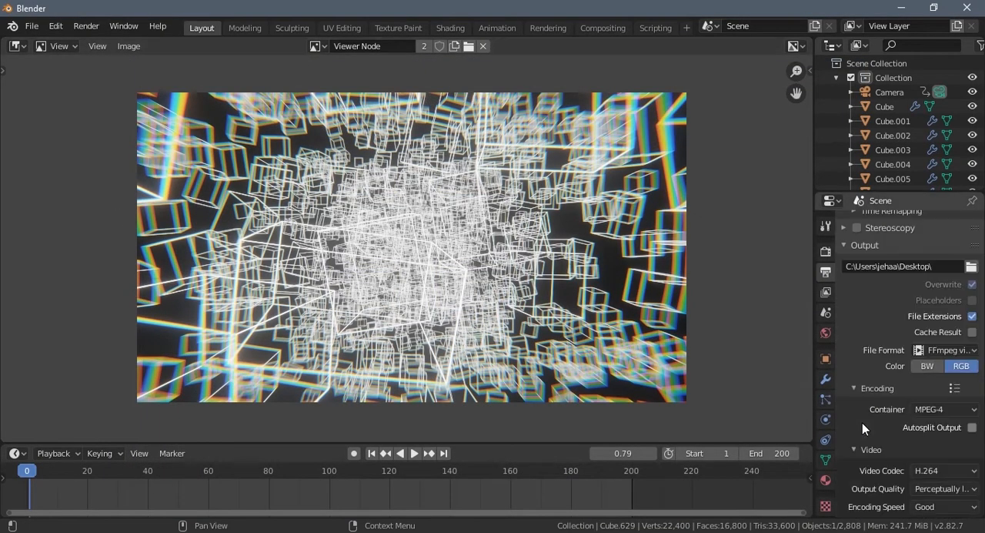
- Enable Use Curves under Color Management in the render settings and expand its curve editor
left_click(825, 250)
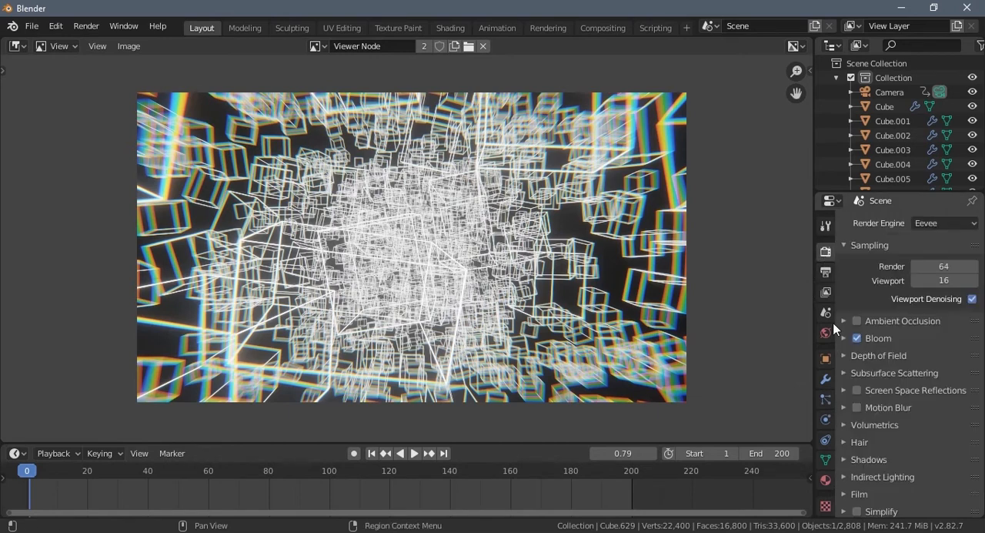
scroll(854, 436, "down", 2)
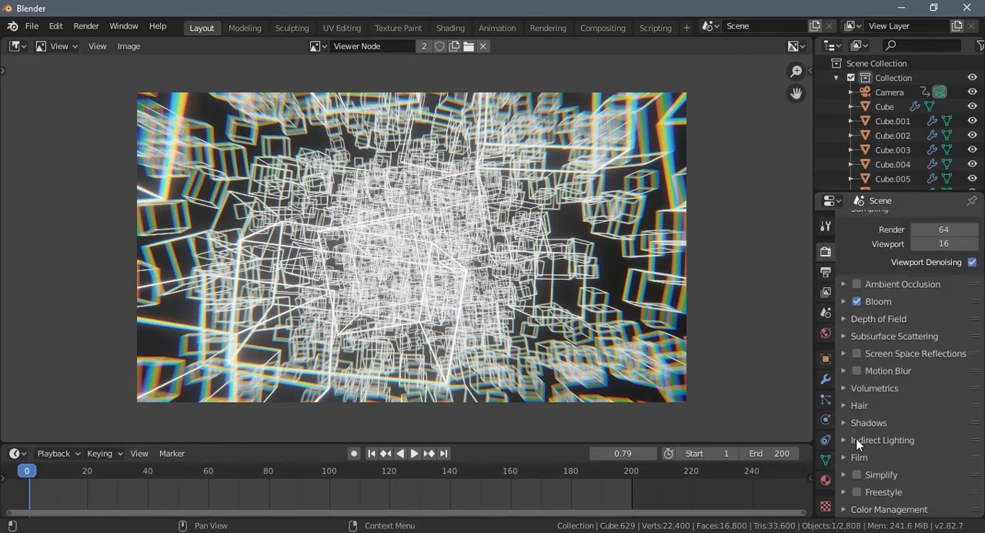
left_click(846, 509)
scroll(889, 465, "down", 4)
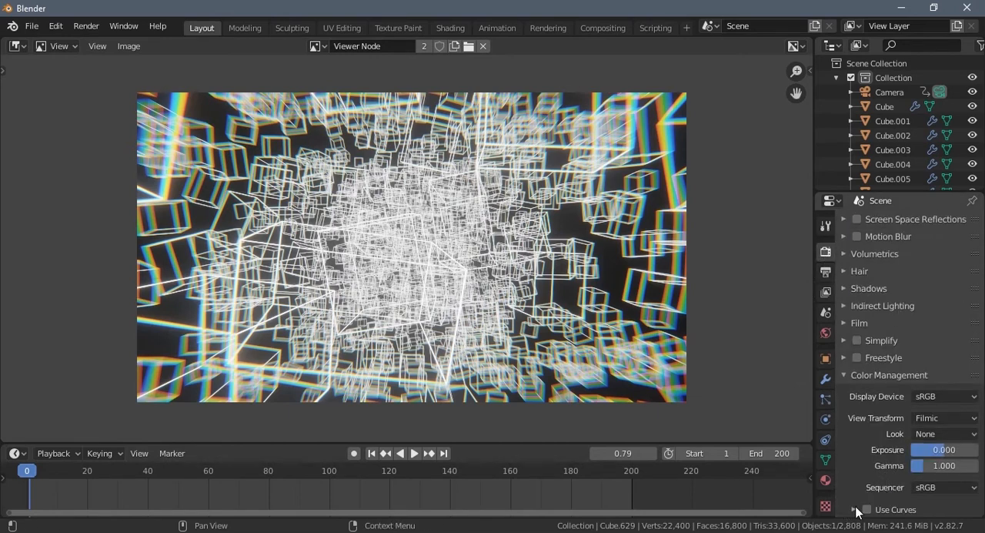
left_click(854, 509)
scroll(860, 489, "down", 5)
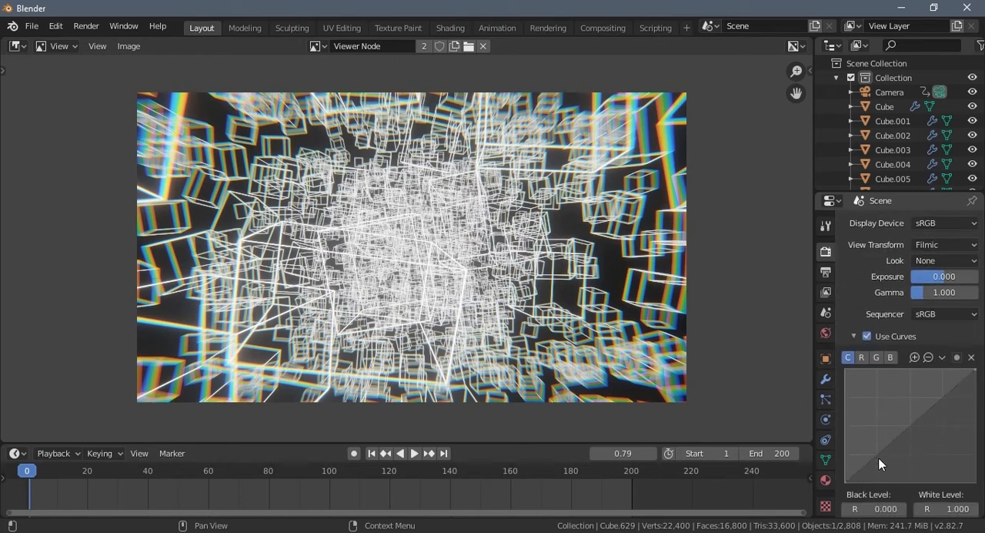
- Shape the combined color curve with a shadow point at about X 0.29, Y 0.23, a raised midtone point, and a highlight point at about X 0.80, Y 0.77
left_click_drag(877, 453, 882, 467)
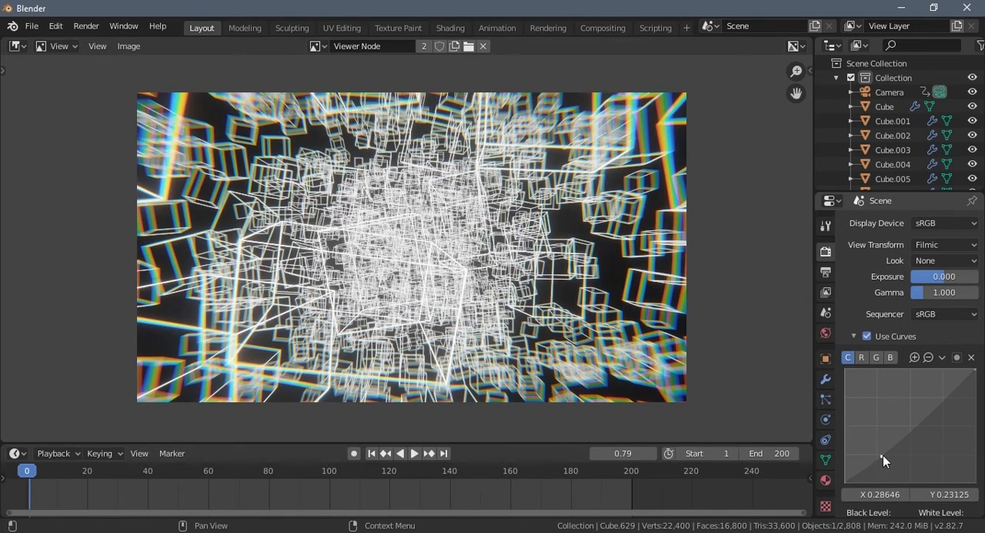
left_click(917, 421)
left_click_drag(917, 420, 914, 417)
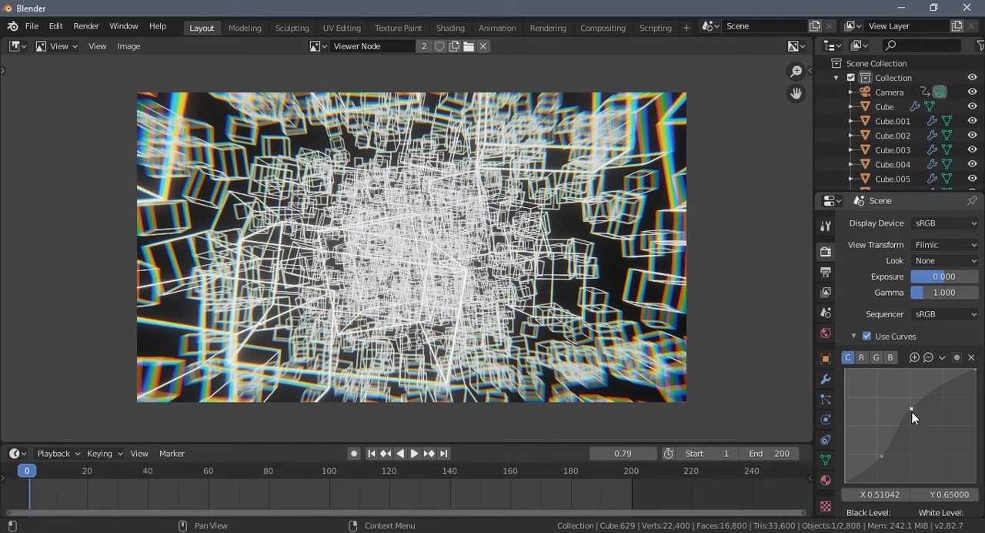
left_click_drag(914, 410, 920, 415)
left_click(949, 395)
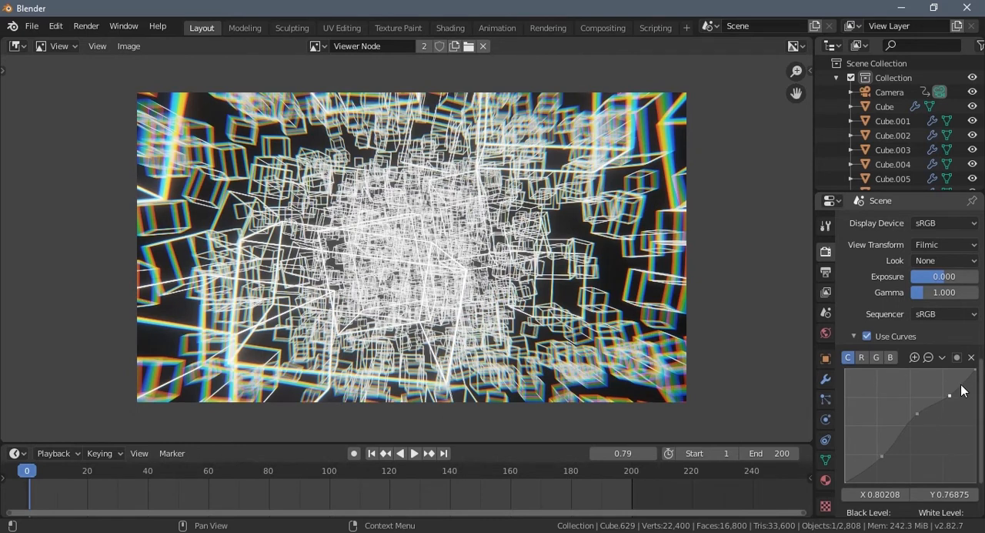
- Set the curves' red white level to 1.250 and red black level to 0.002
scroll(883, 476, "down", 3)
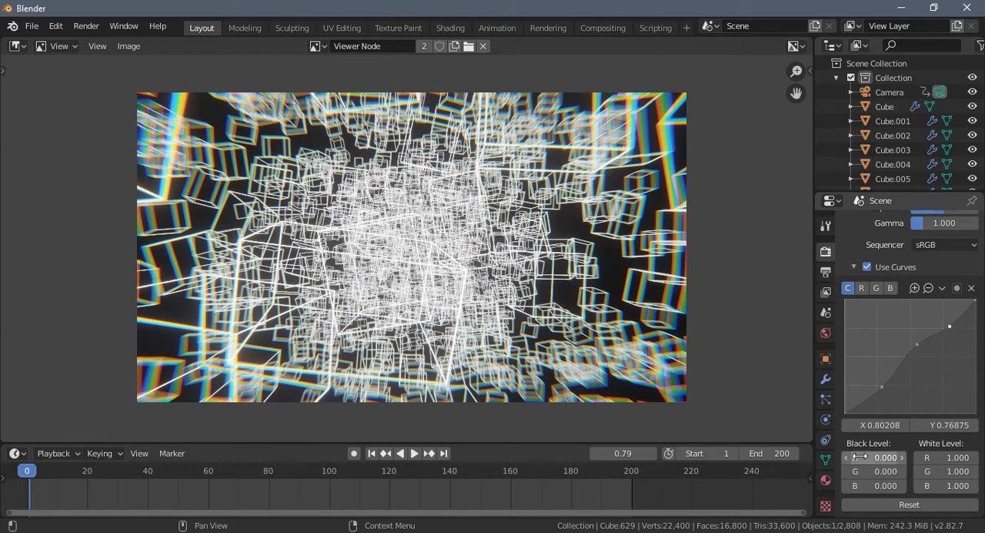
left_click_drag(891, 457, 944, 481)
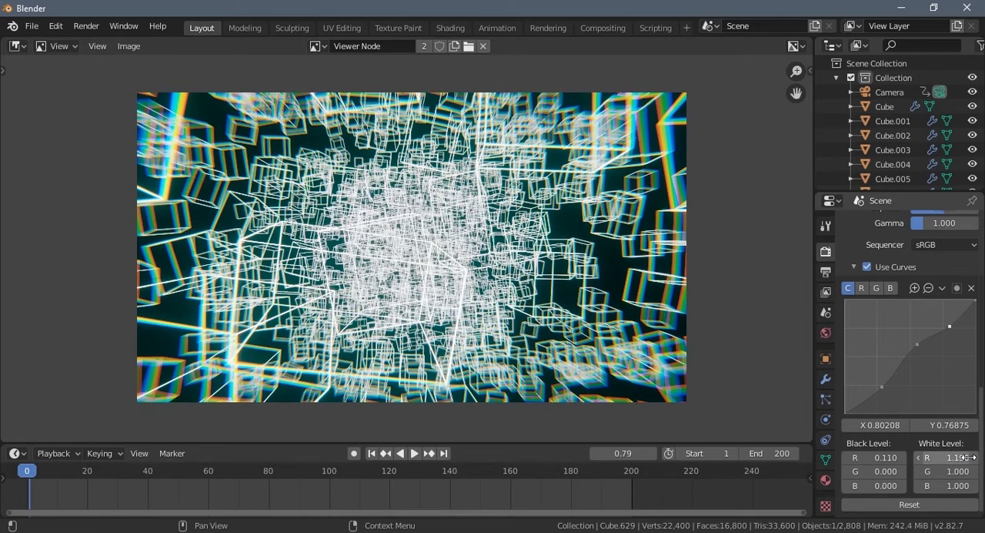
left_click_drag(944, 458, 972, 459)
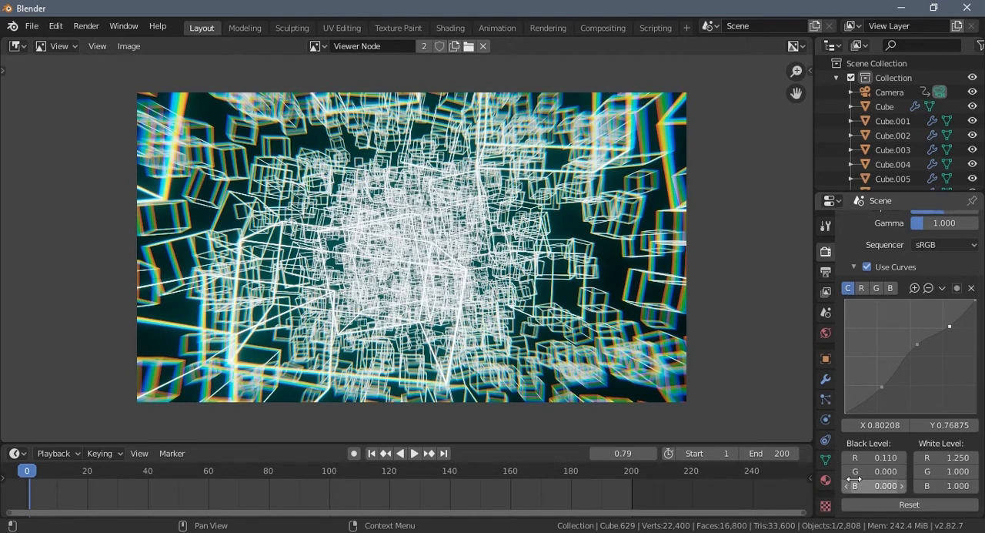
left_click(875, 457)
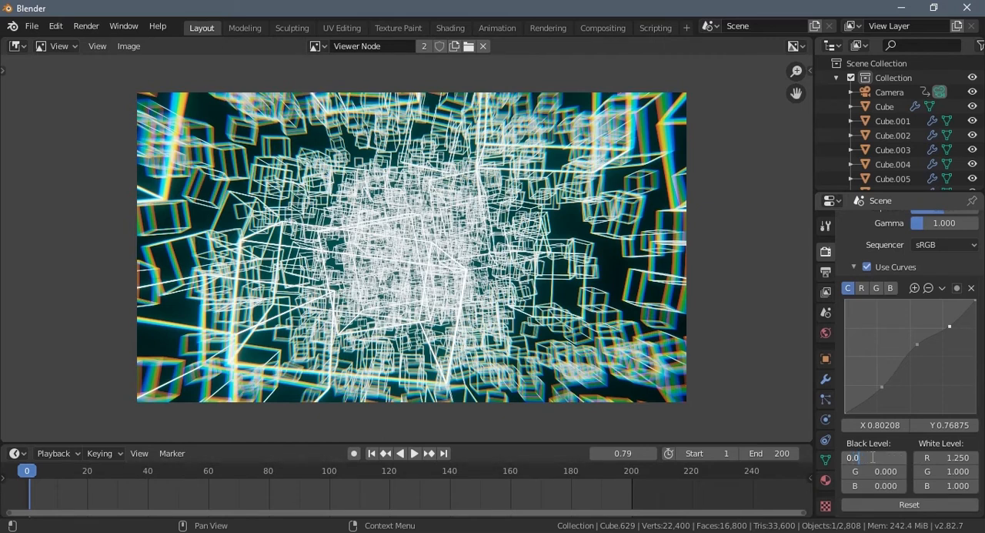
type("0.002")
key("Return")
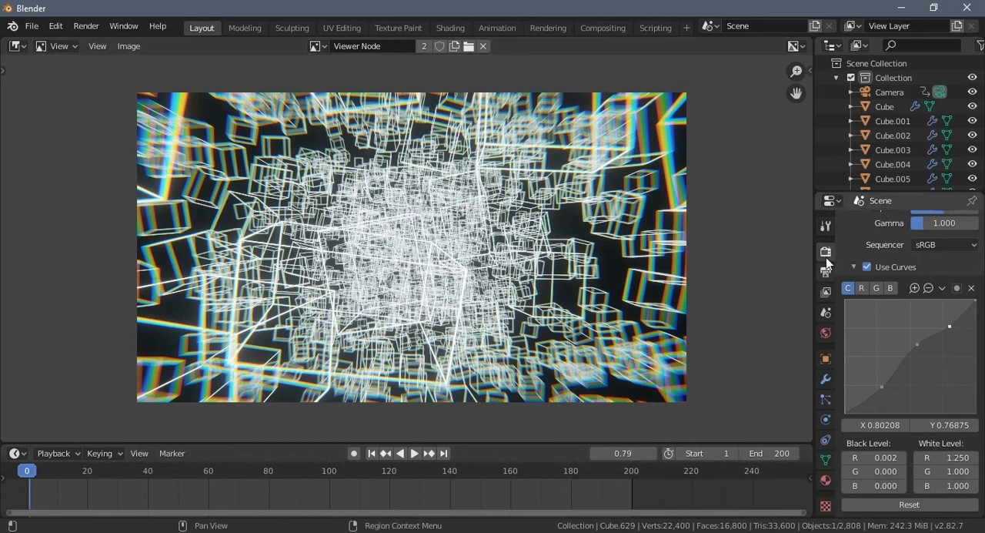
- Start rendering the full animation
scroll(854, 348, "up", 10)
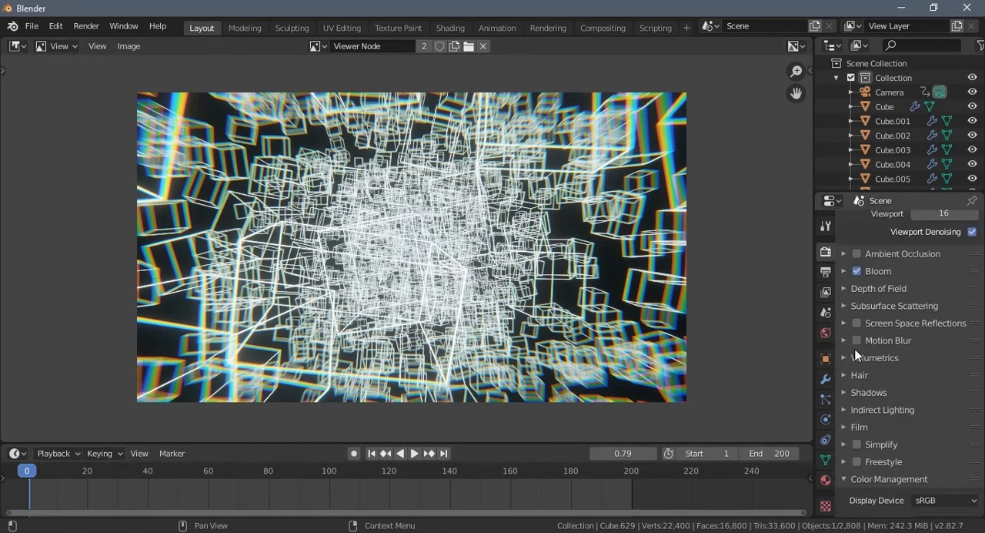
left_click(86, 26)
left_click(119, 57)
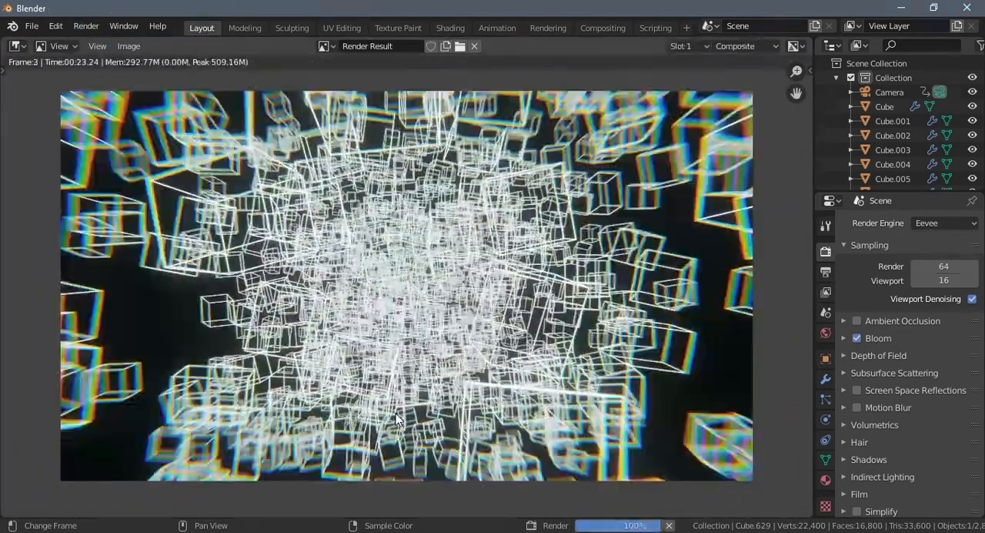